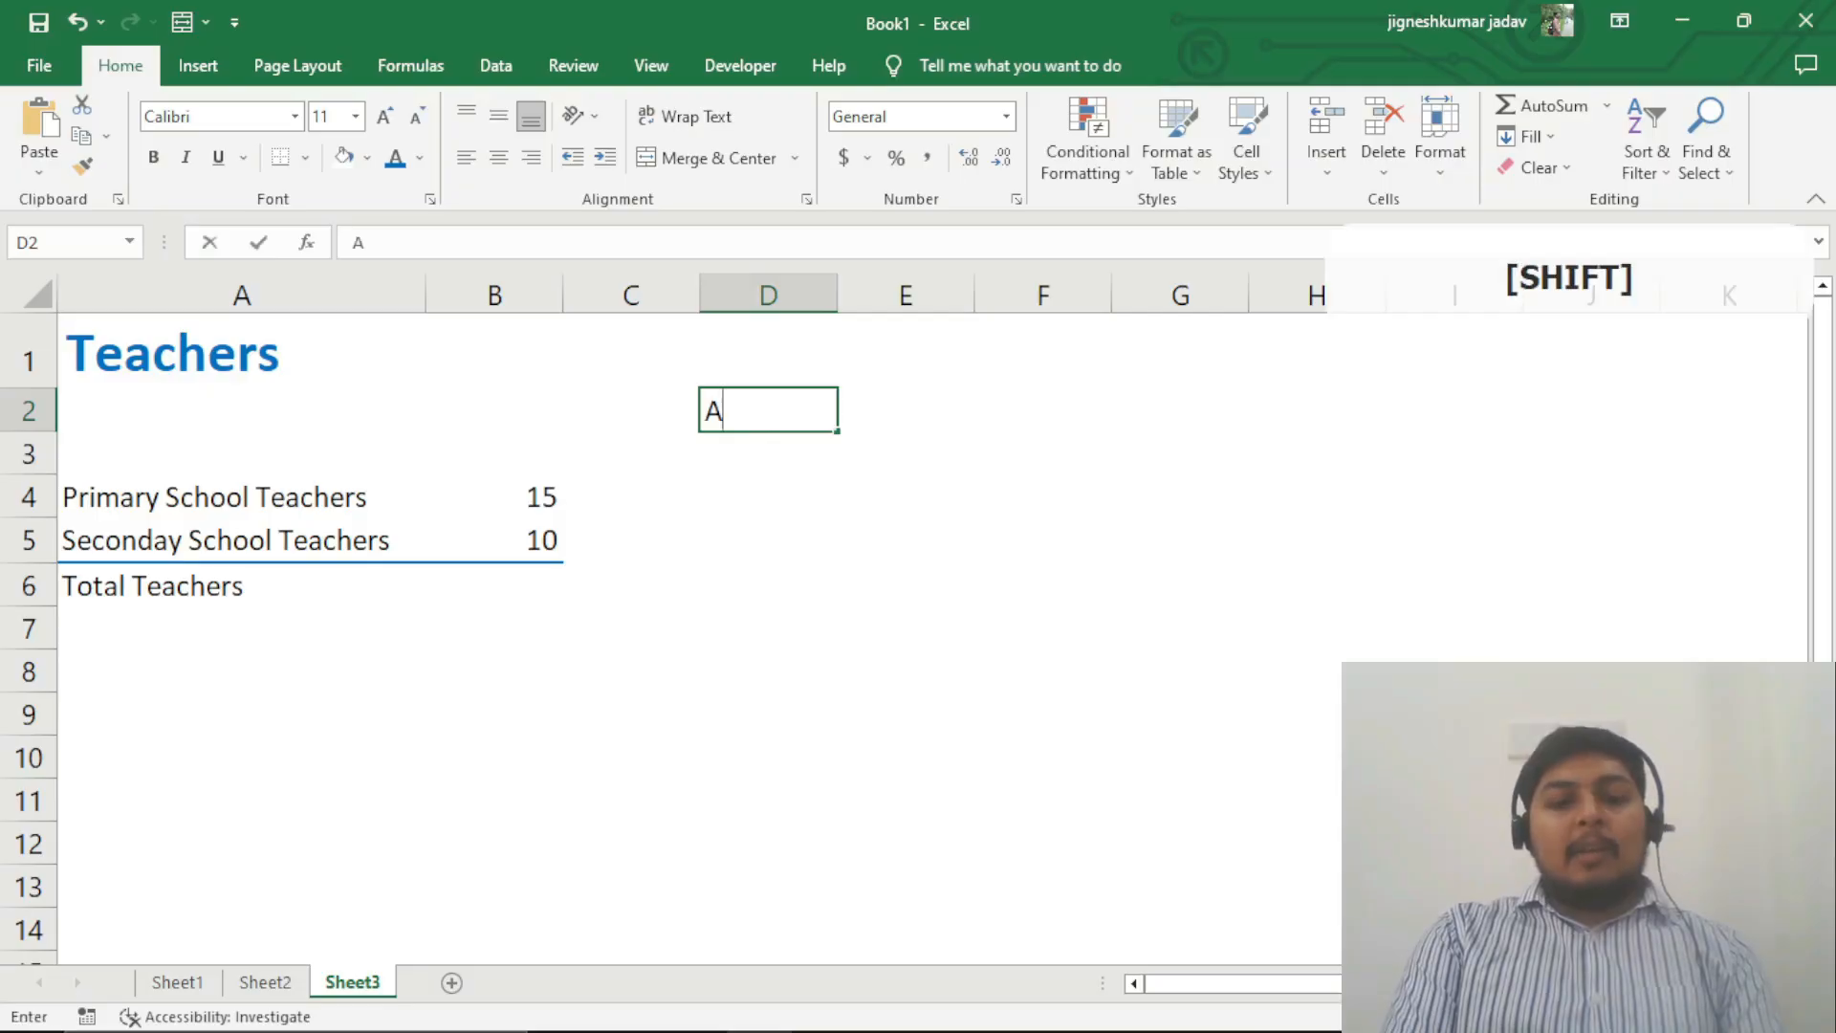
Step: Enter the labels Addition and Subtraction in cells D2 and D3
type("on")
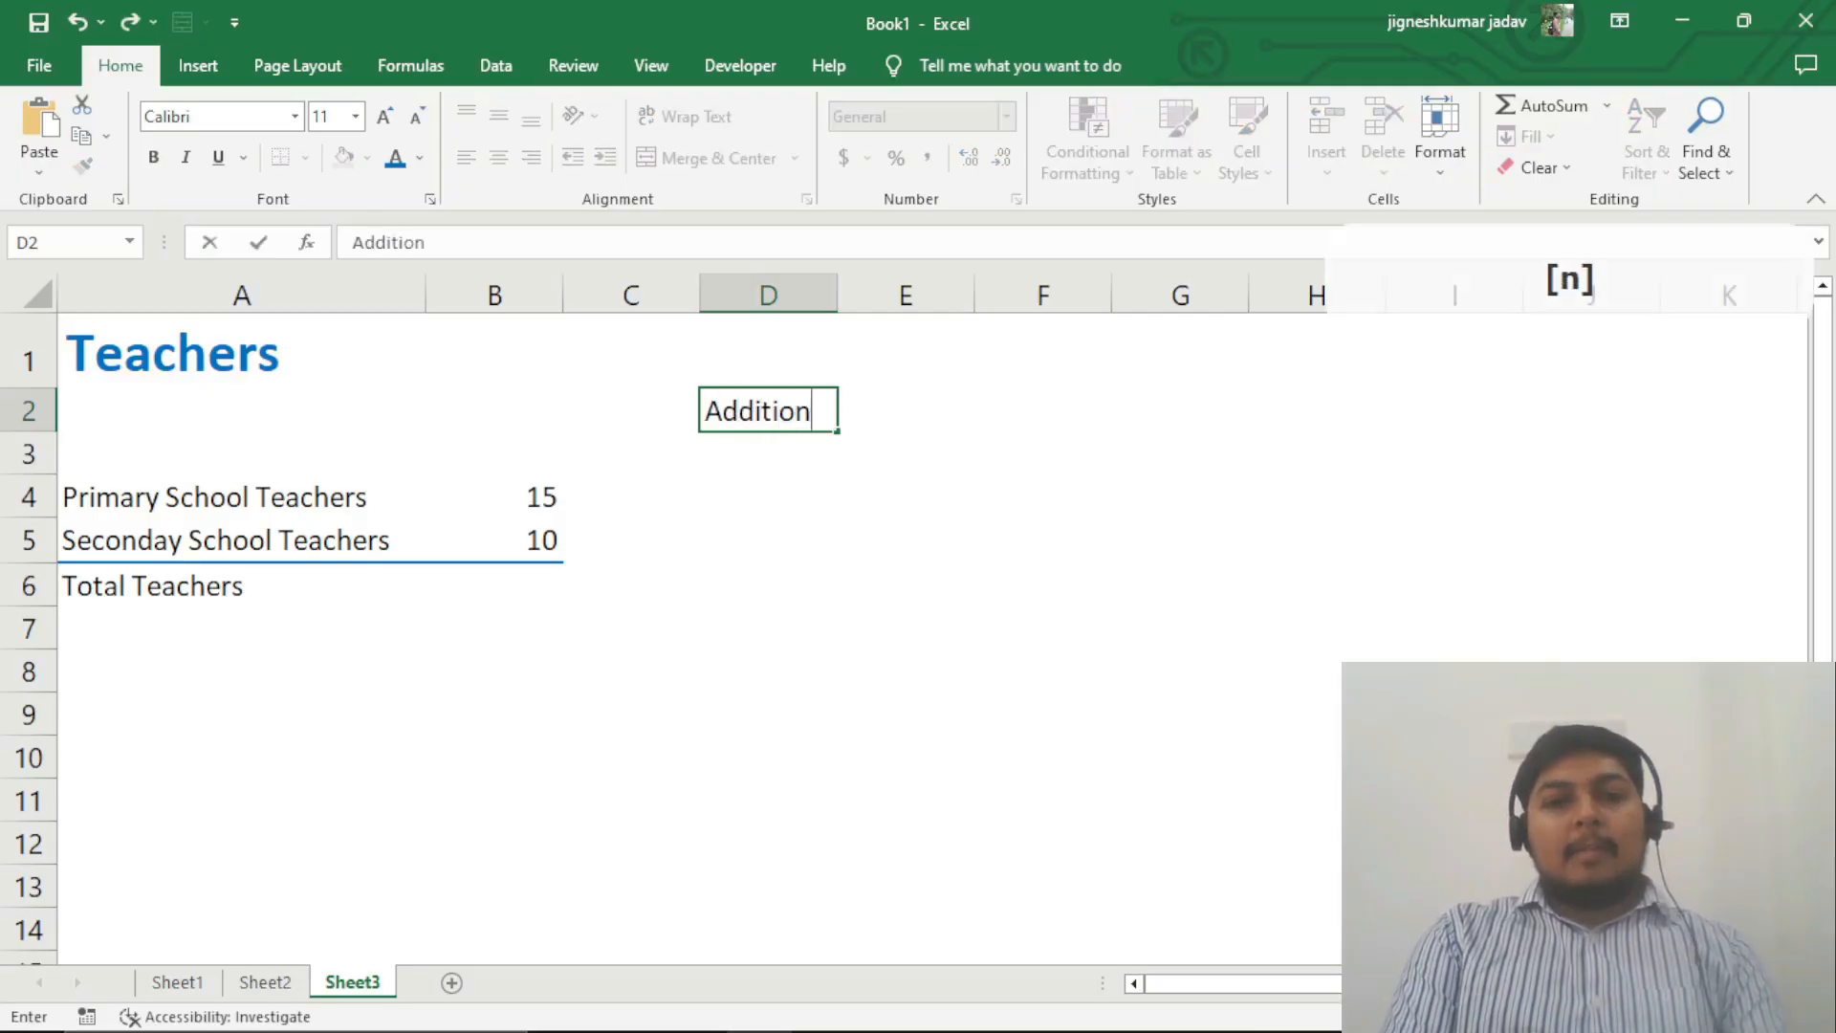
key("Return")
type("Sub")
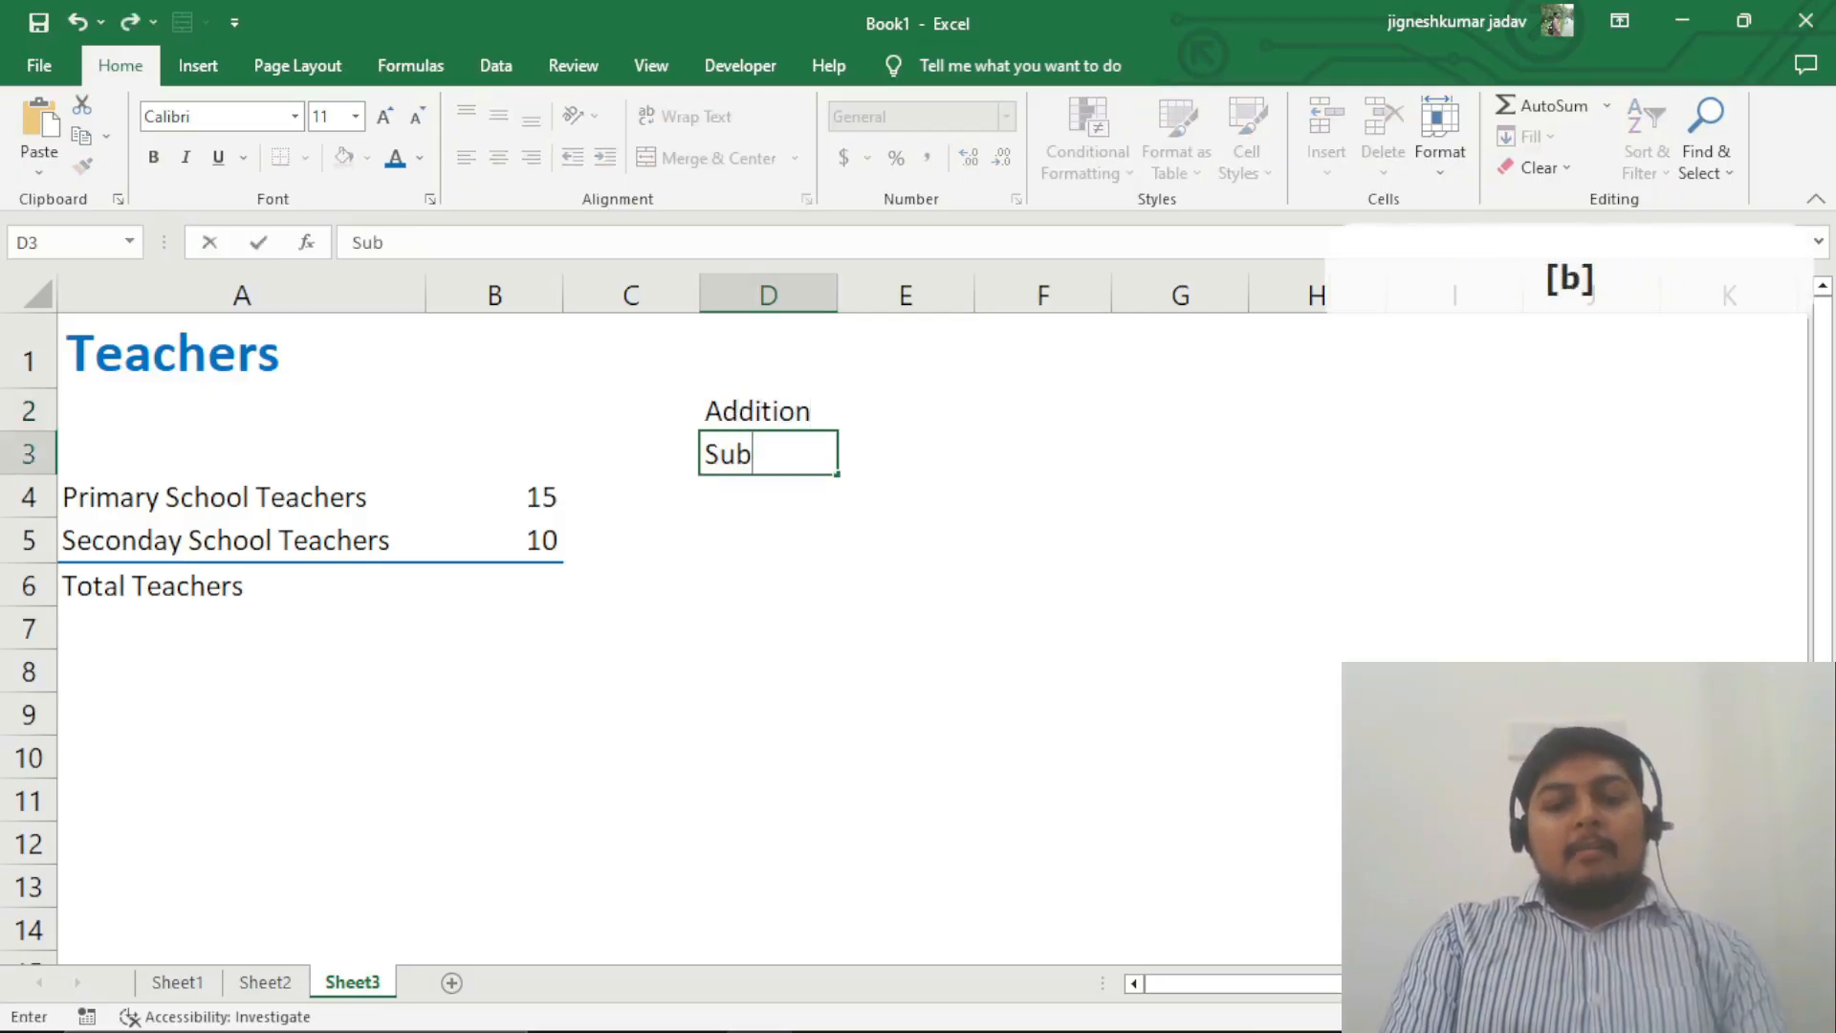
type("traction")
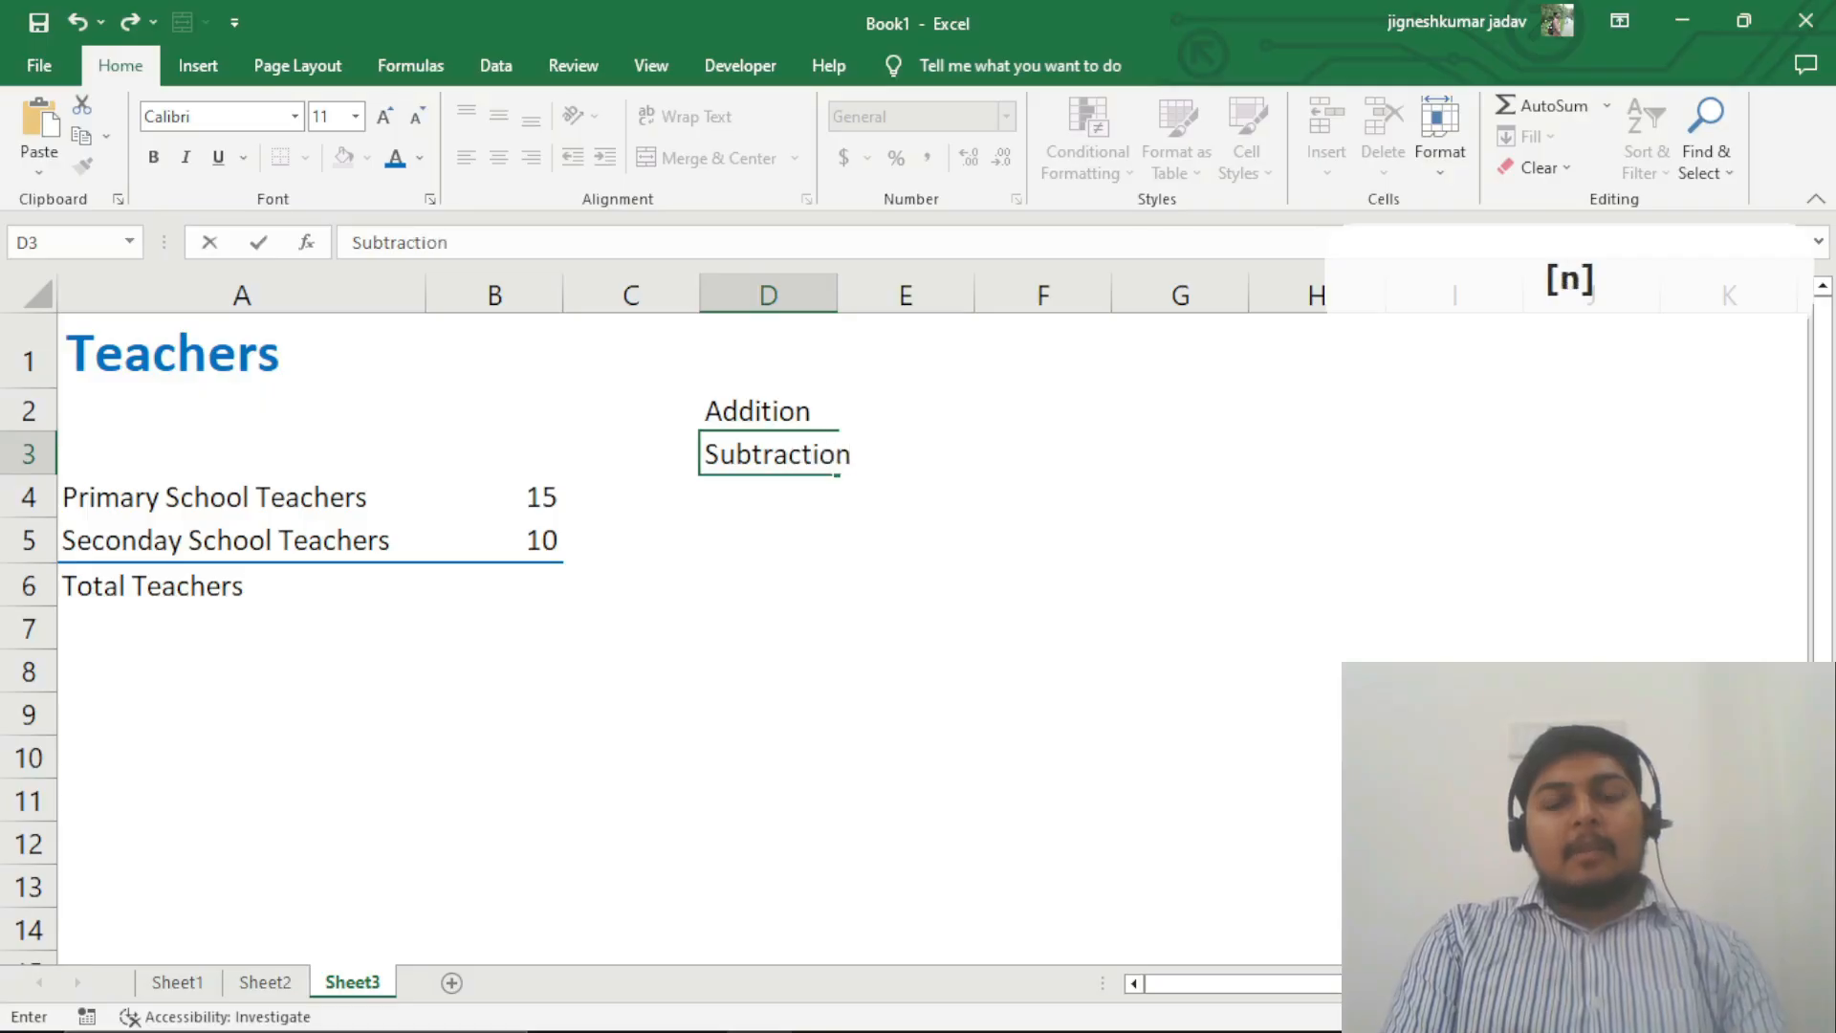
key("Return")
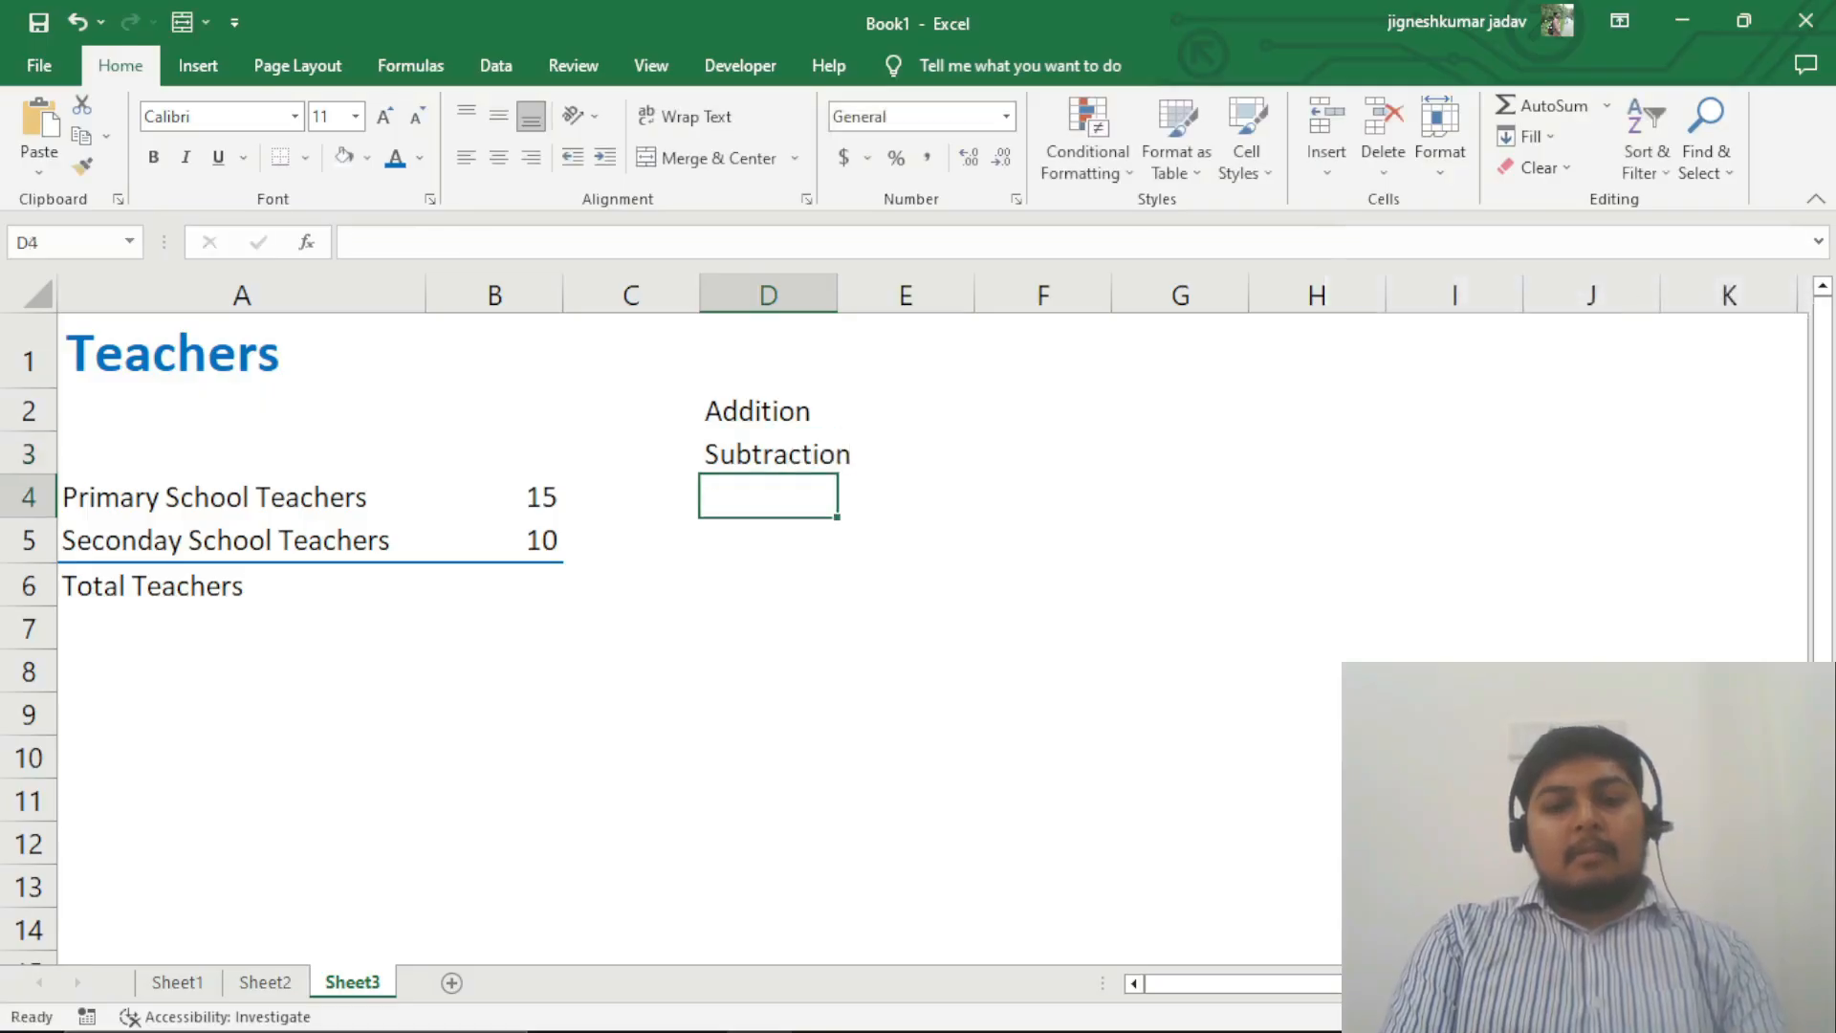
Step: Enter the labels Division and Multiplication in cells D4 and D5
type("Dii")
key("BackSpace")
type("vision")
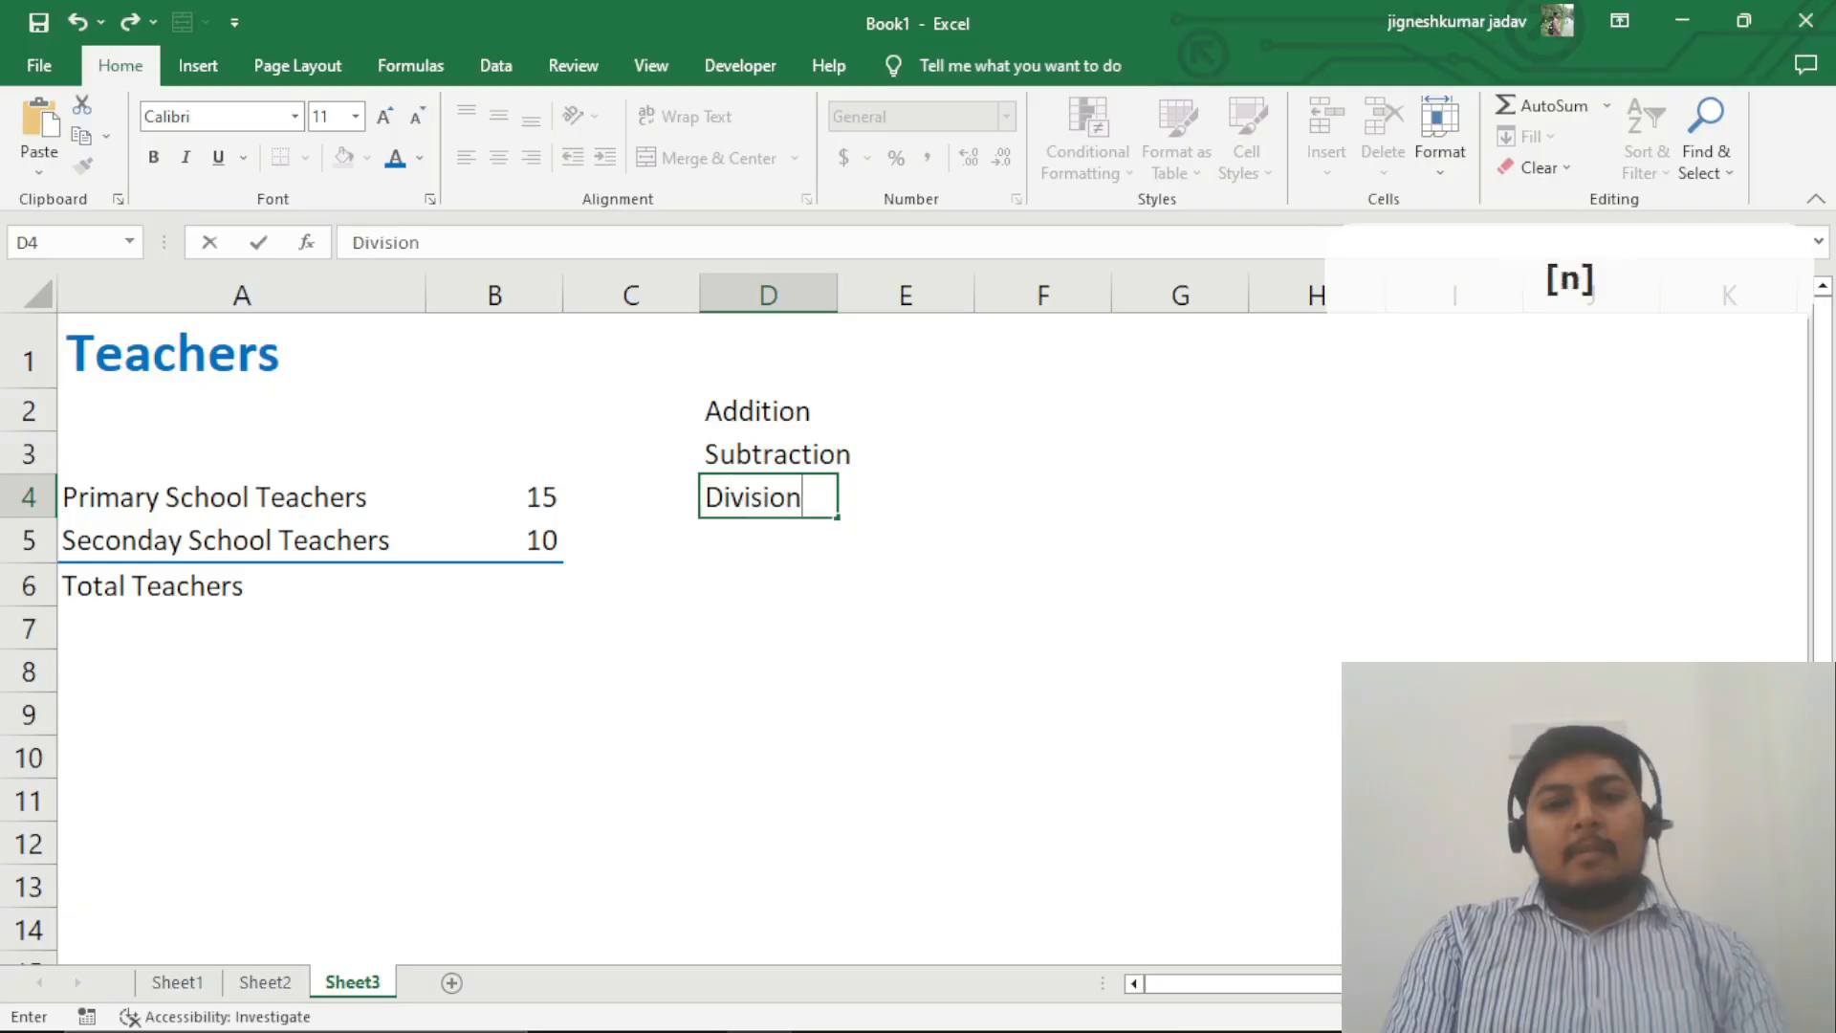
key("Return")
type("Multil")
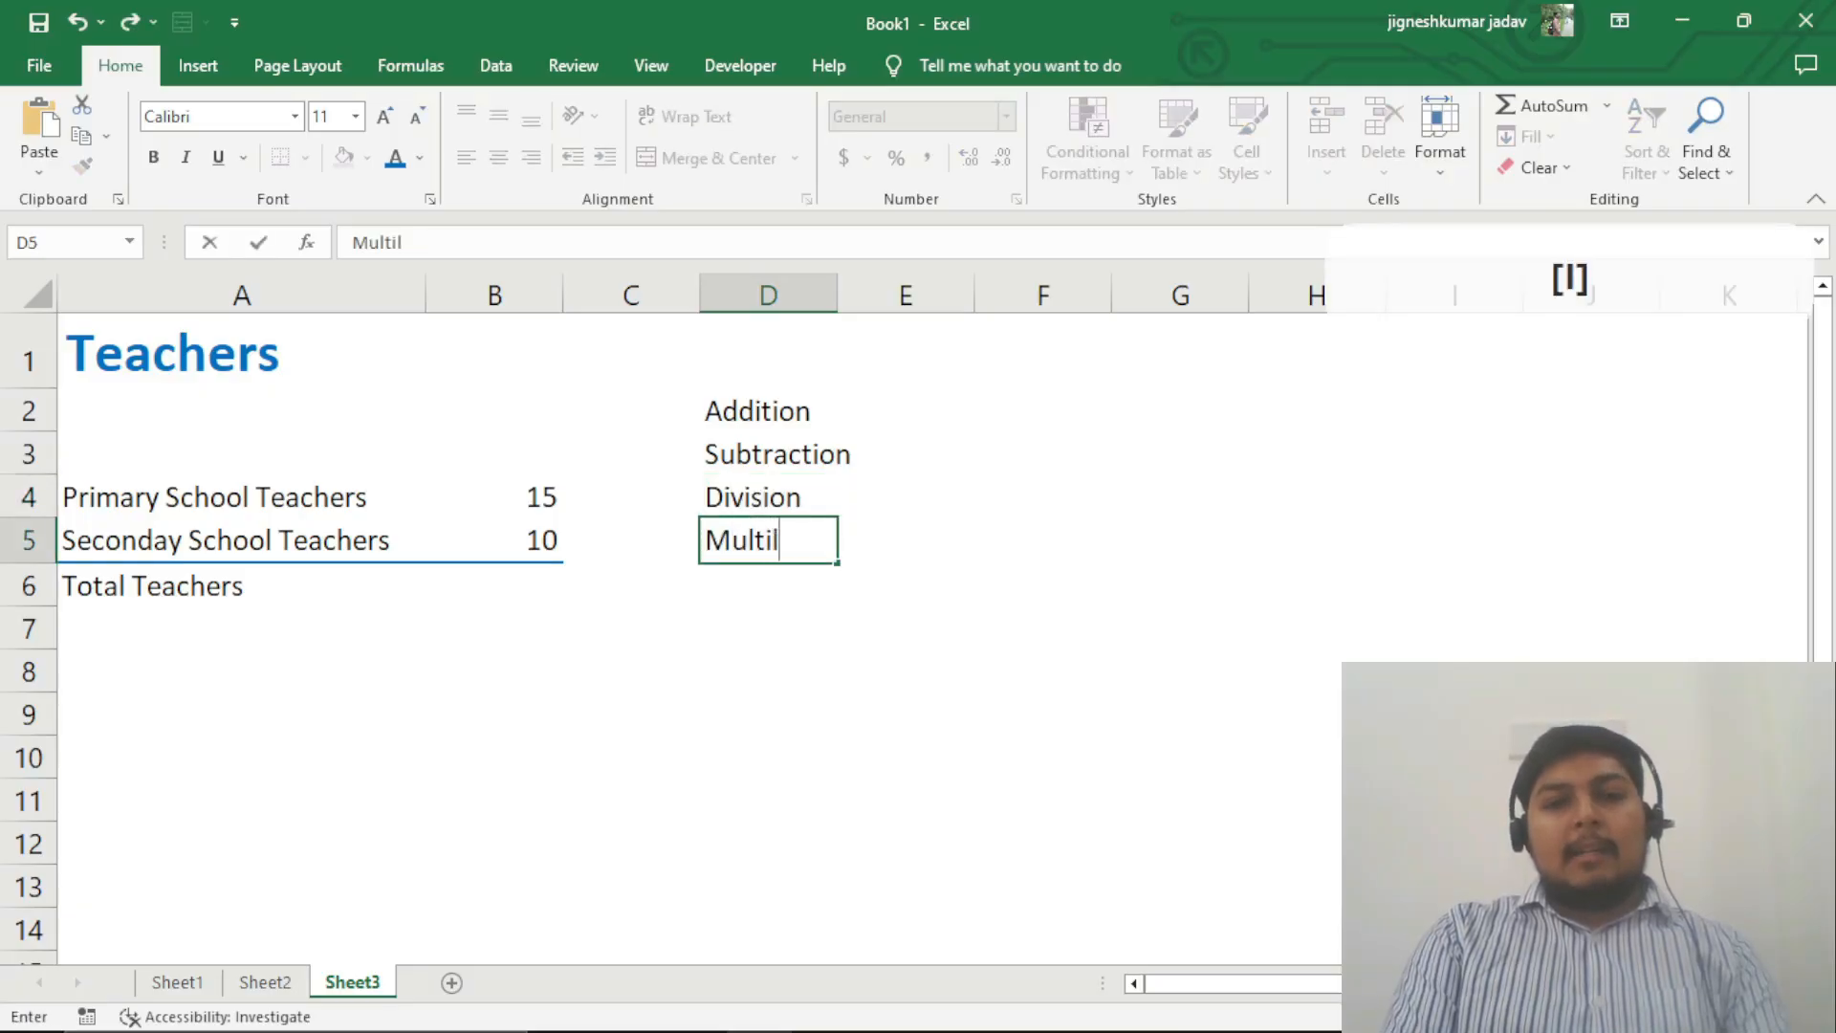
key("BackSpace")
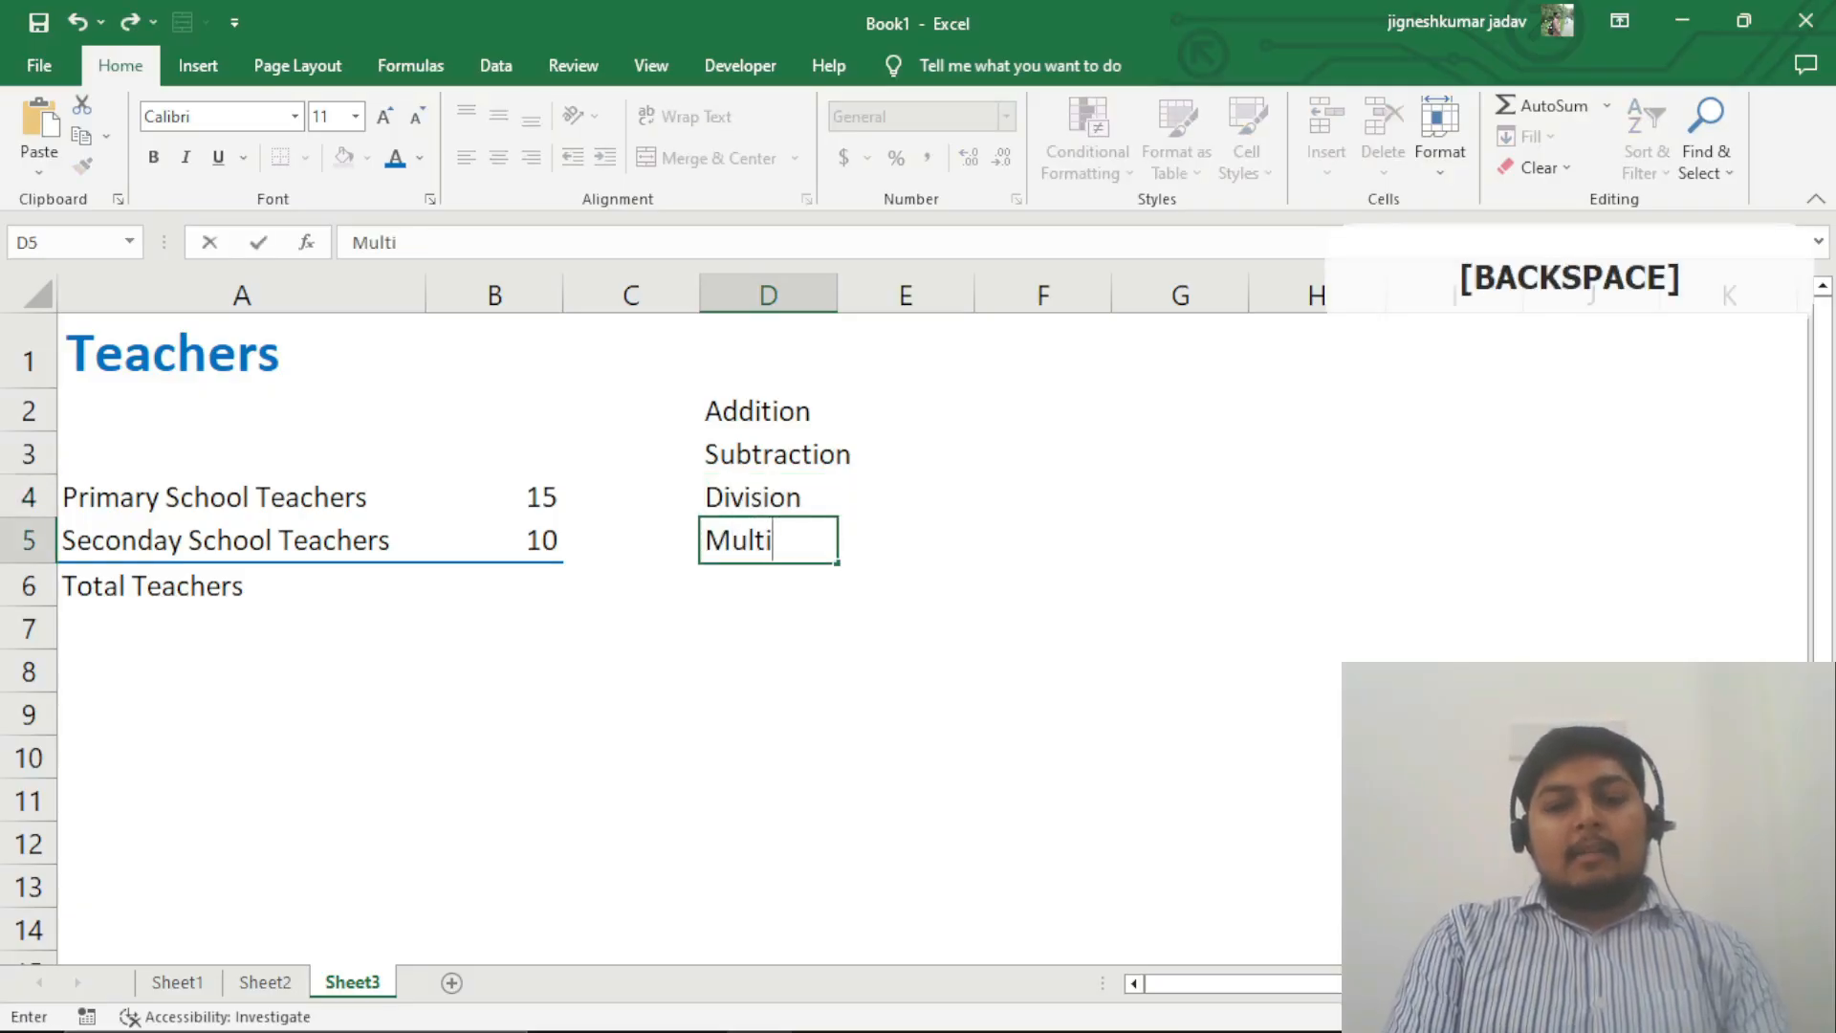
type("plication")
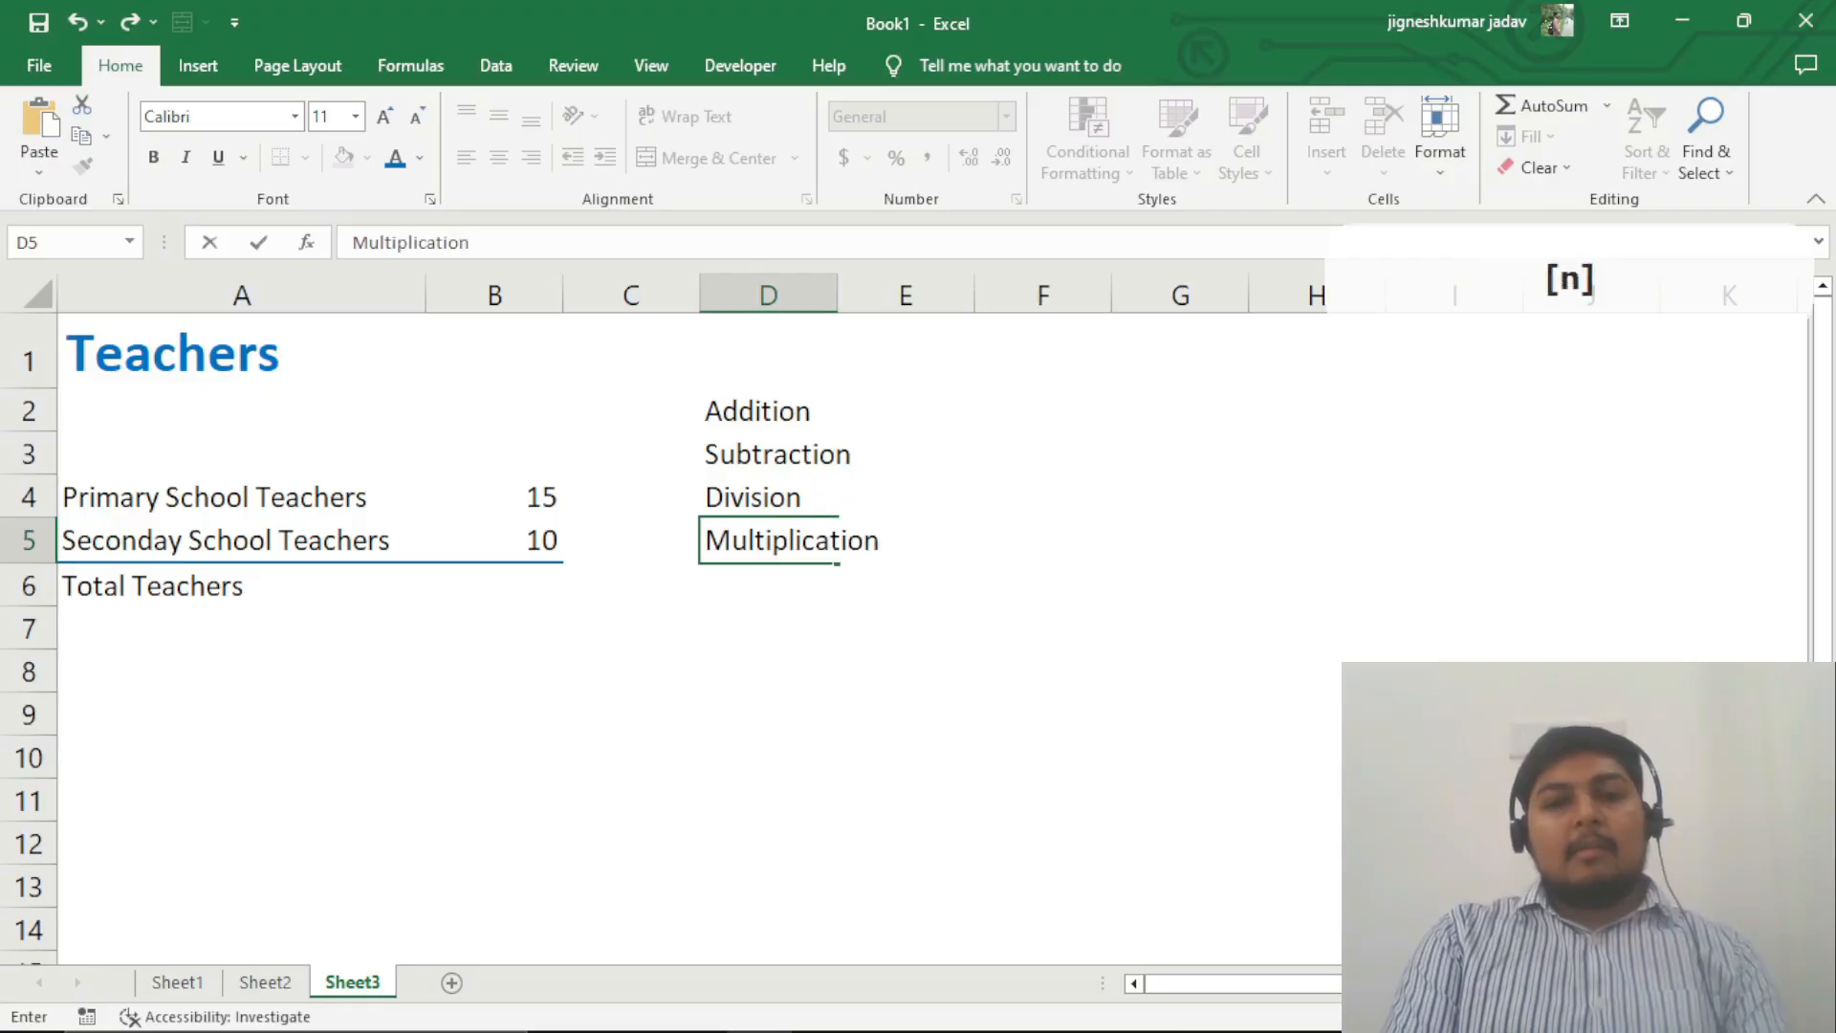
key("Return")
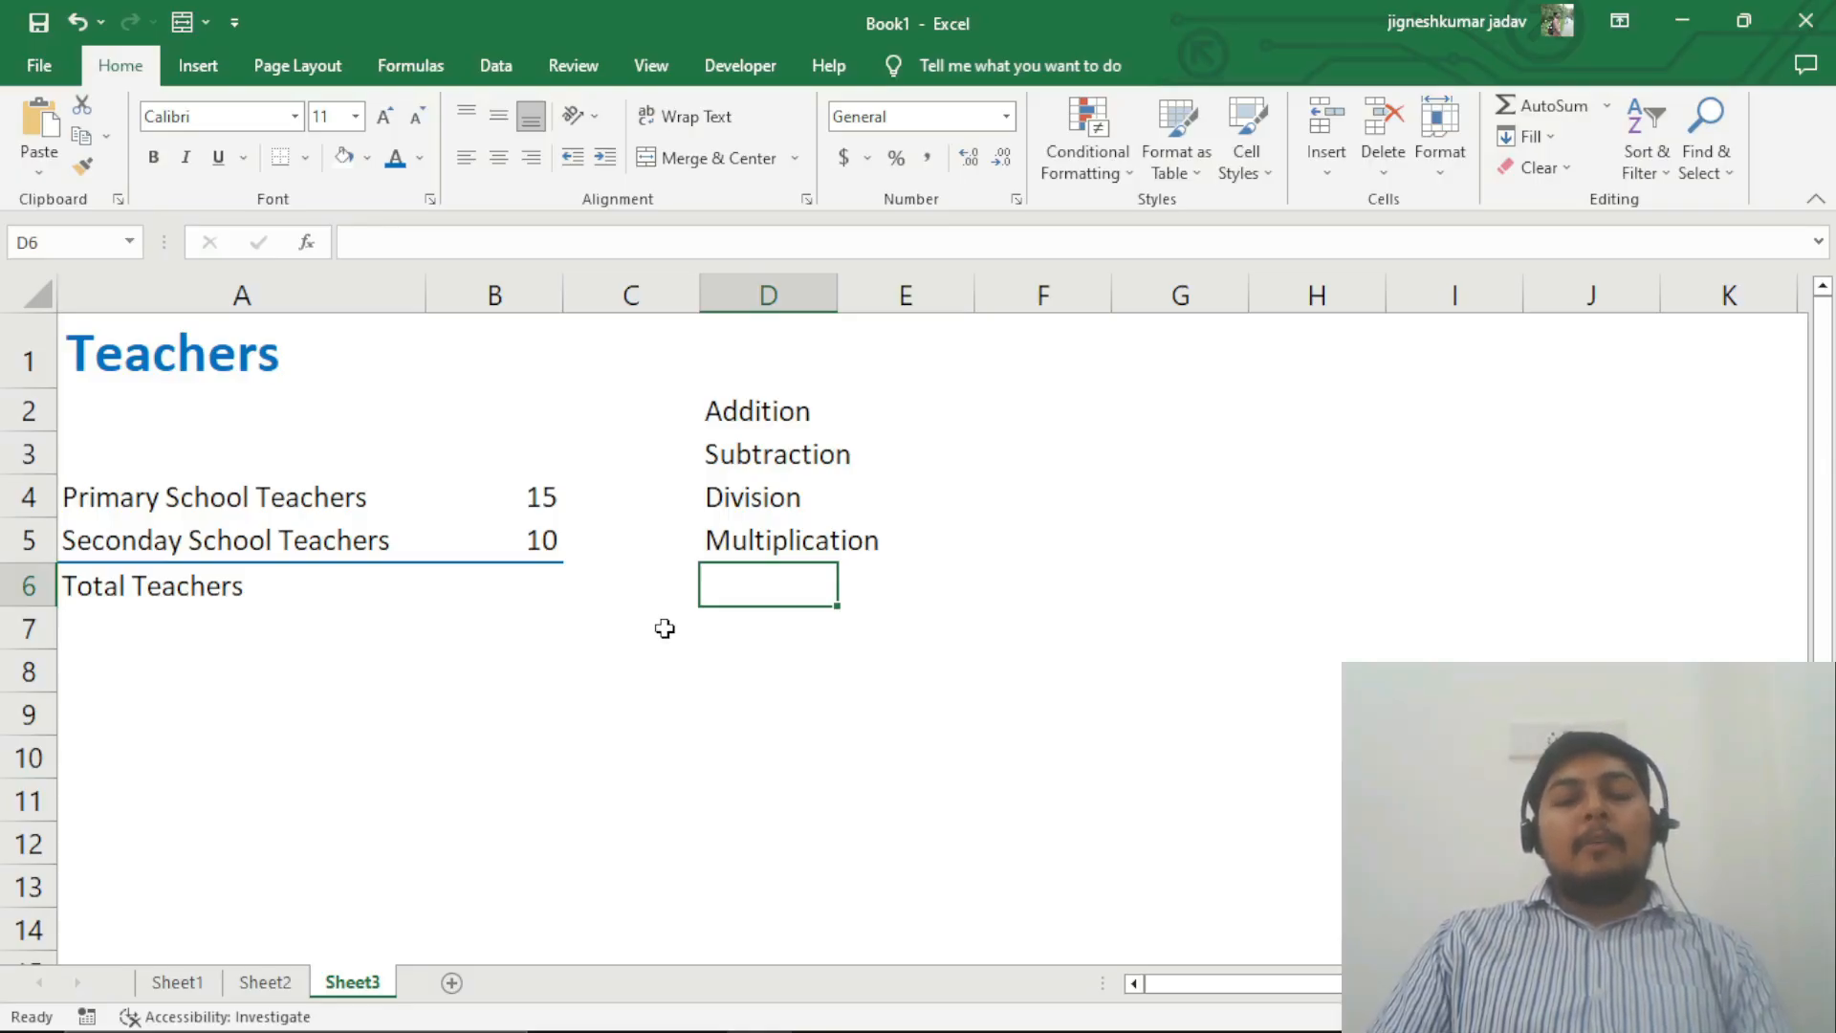
left_click(526, 582)
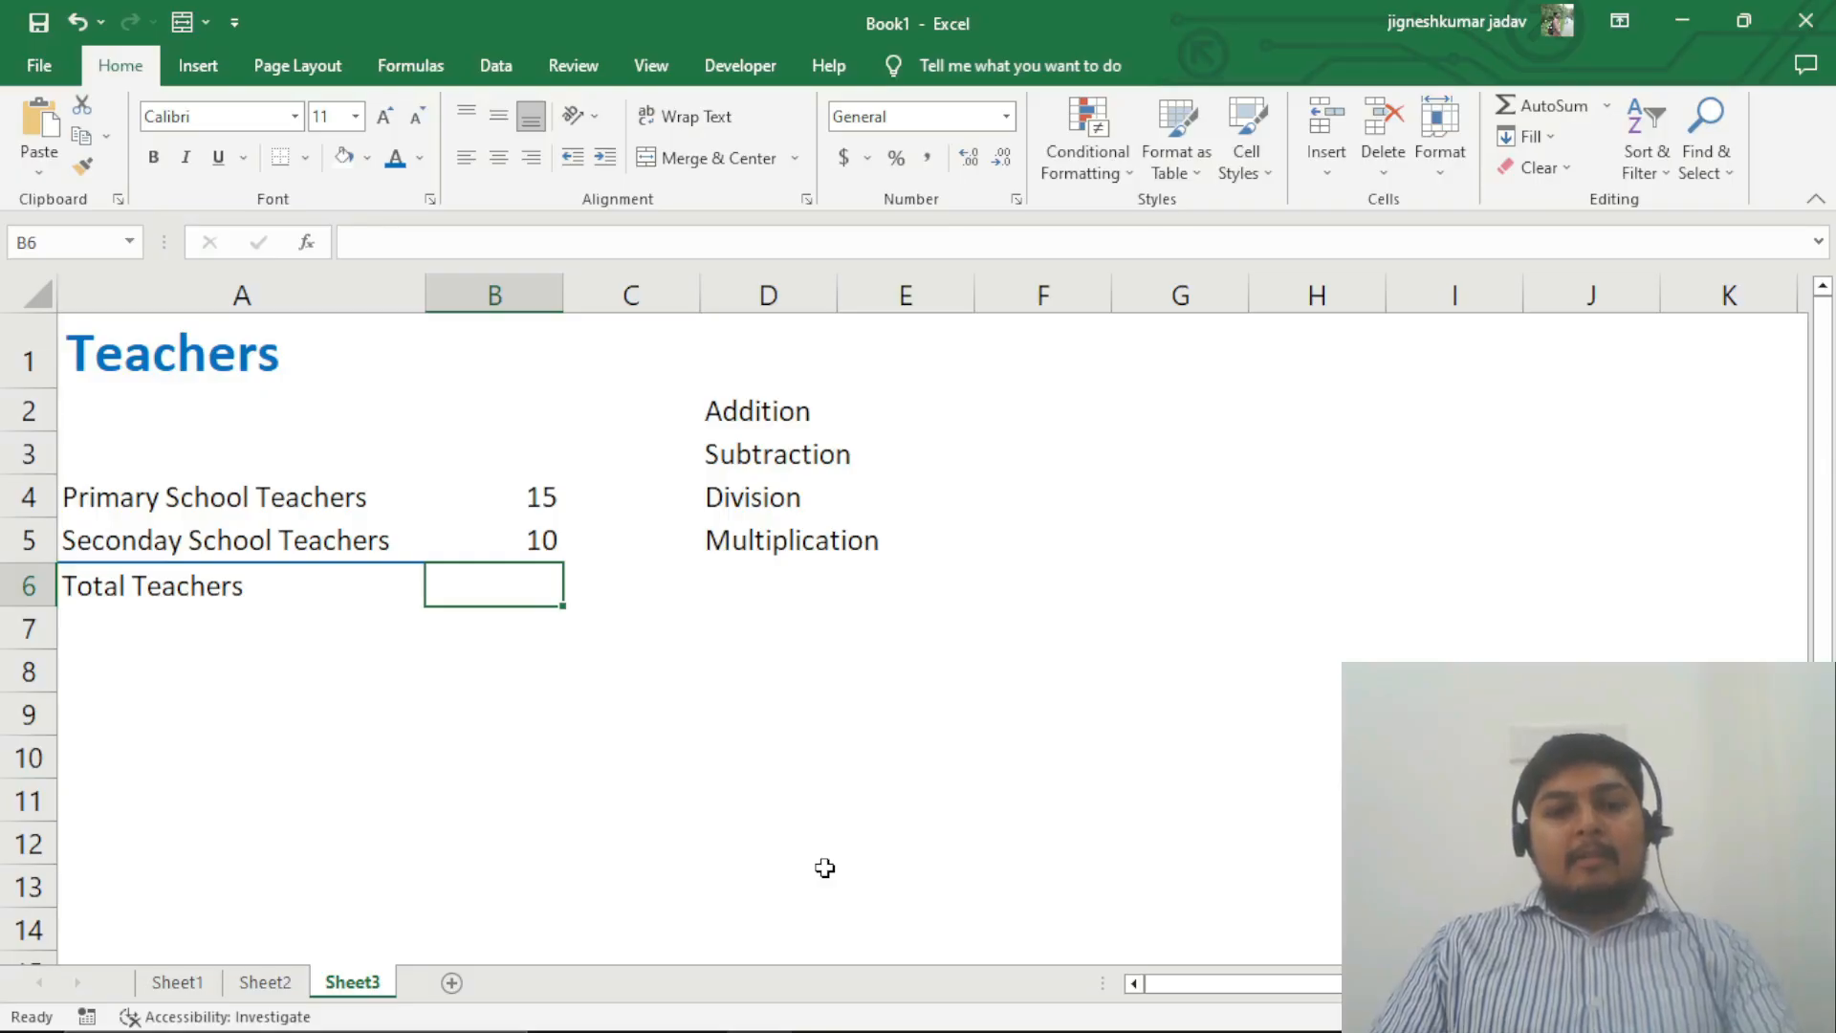
key("F2")
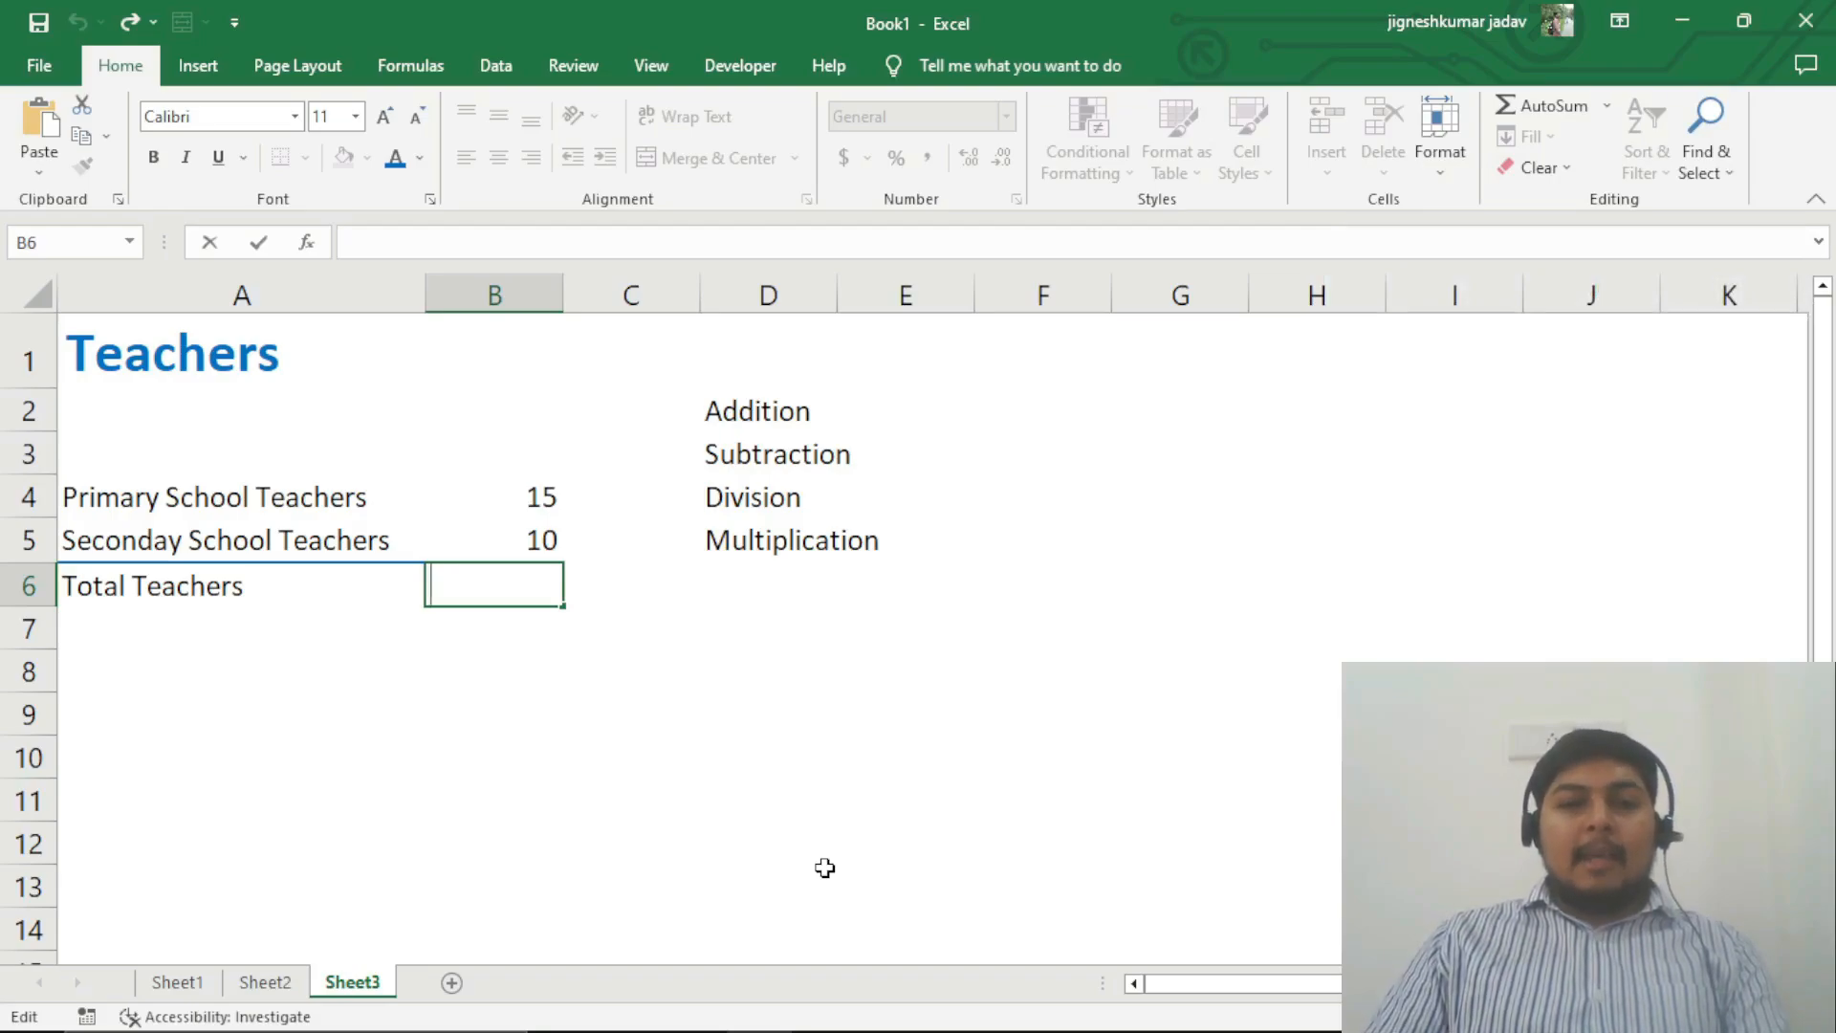
type("=")
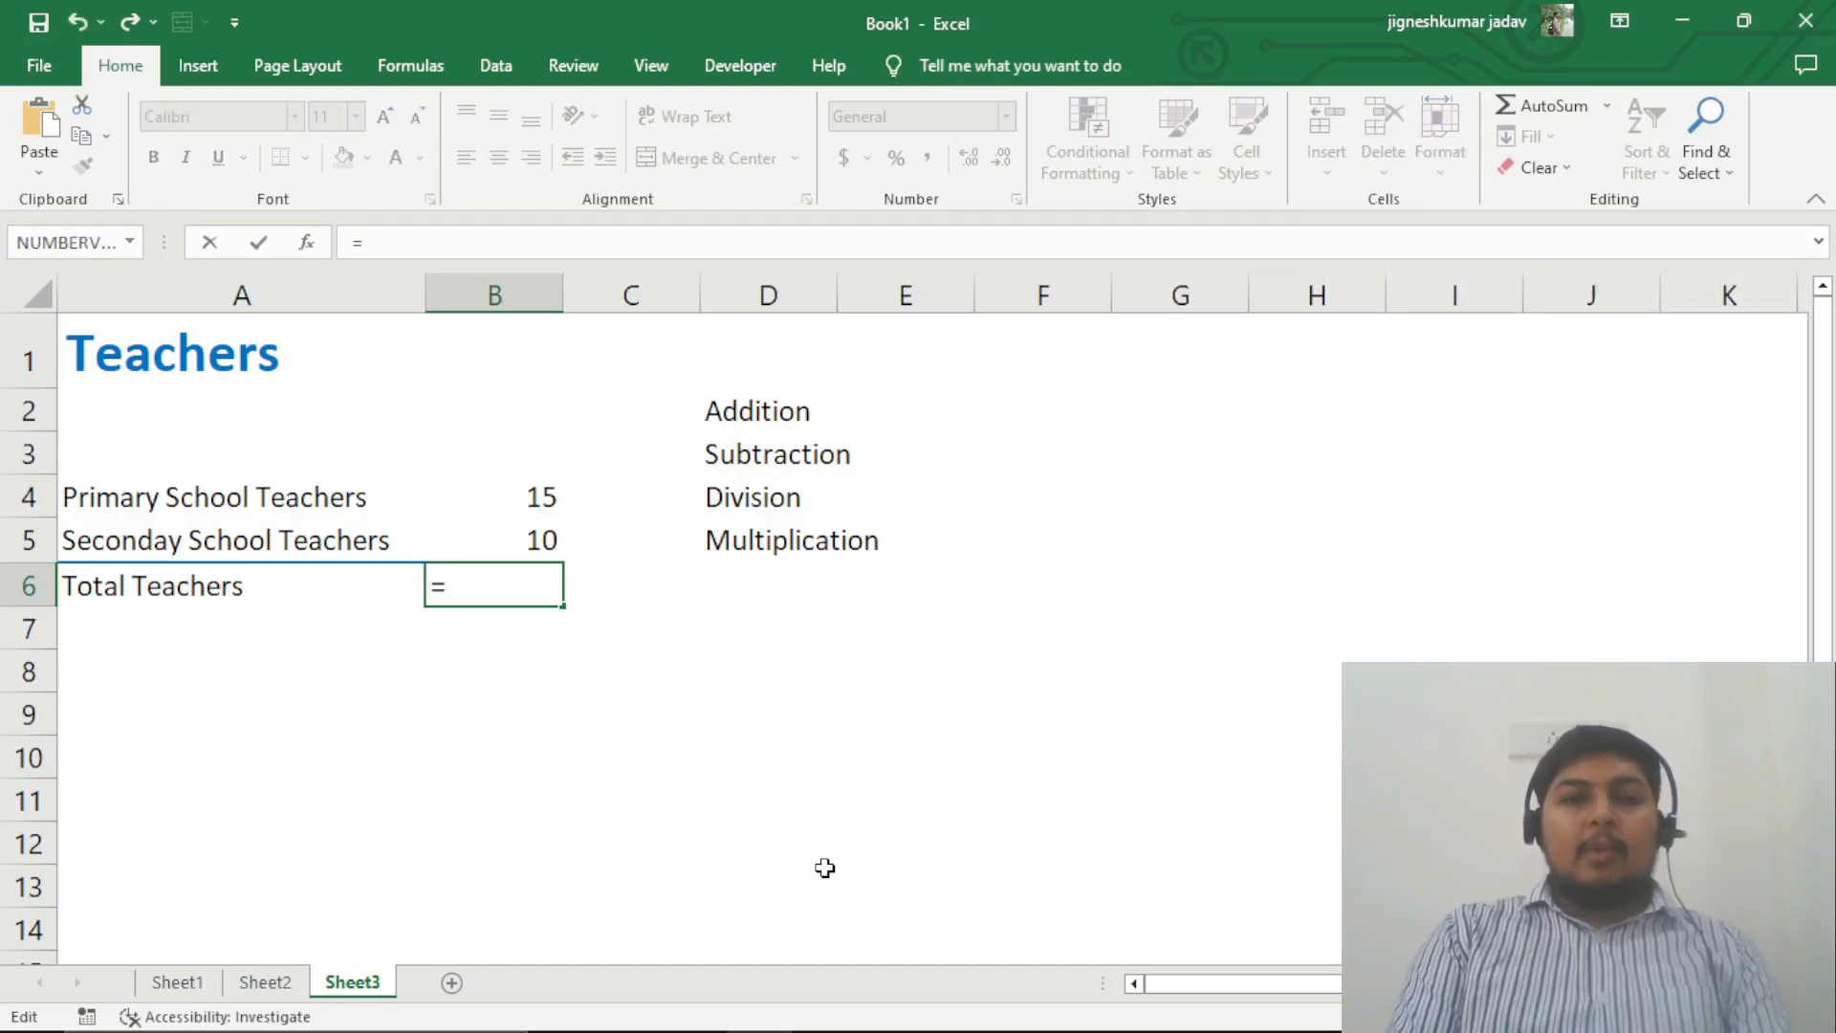
key("BackSpace")
type("+")
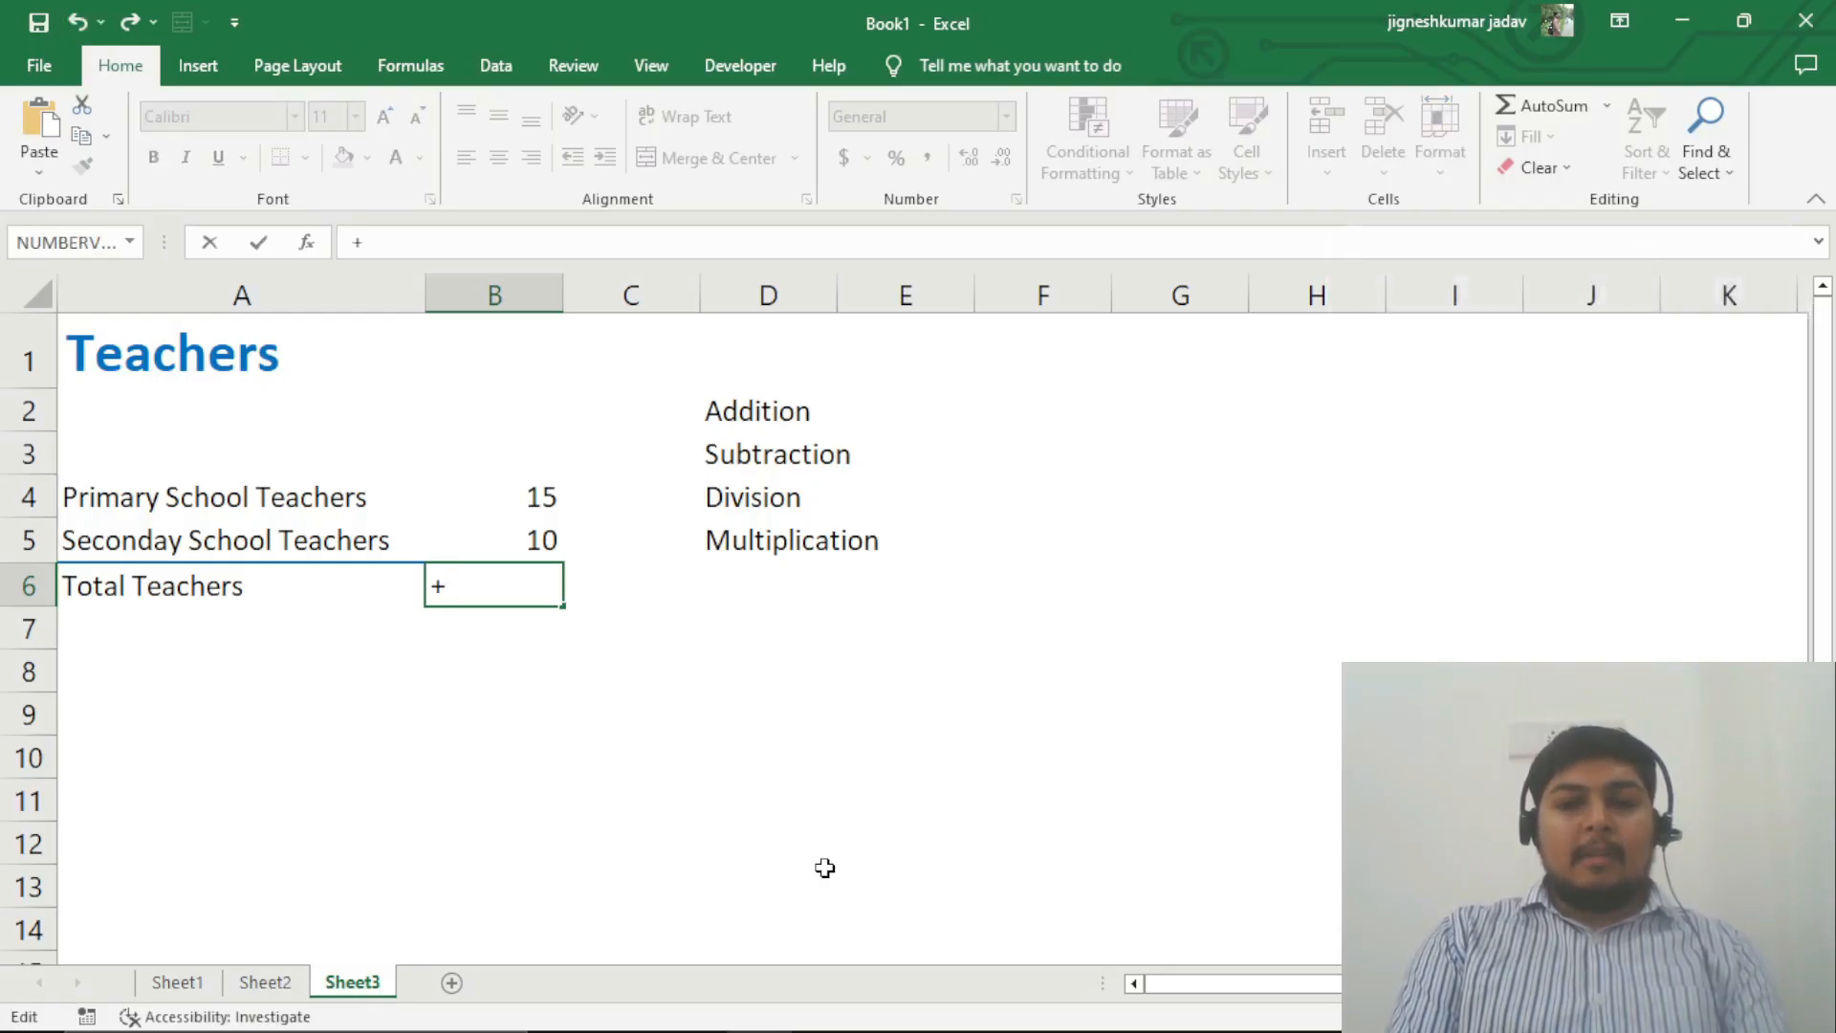
key("BackSpace")
type("=")
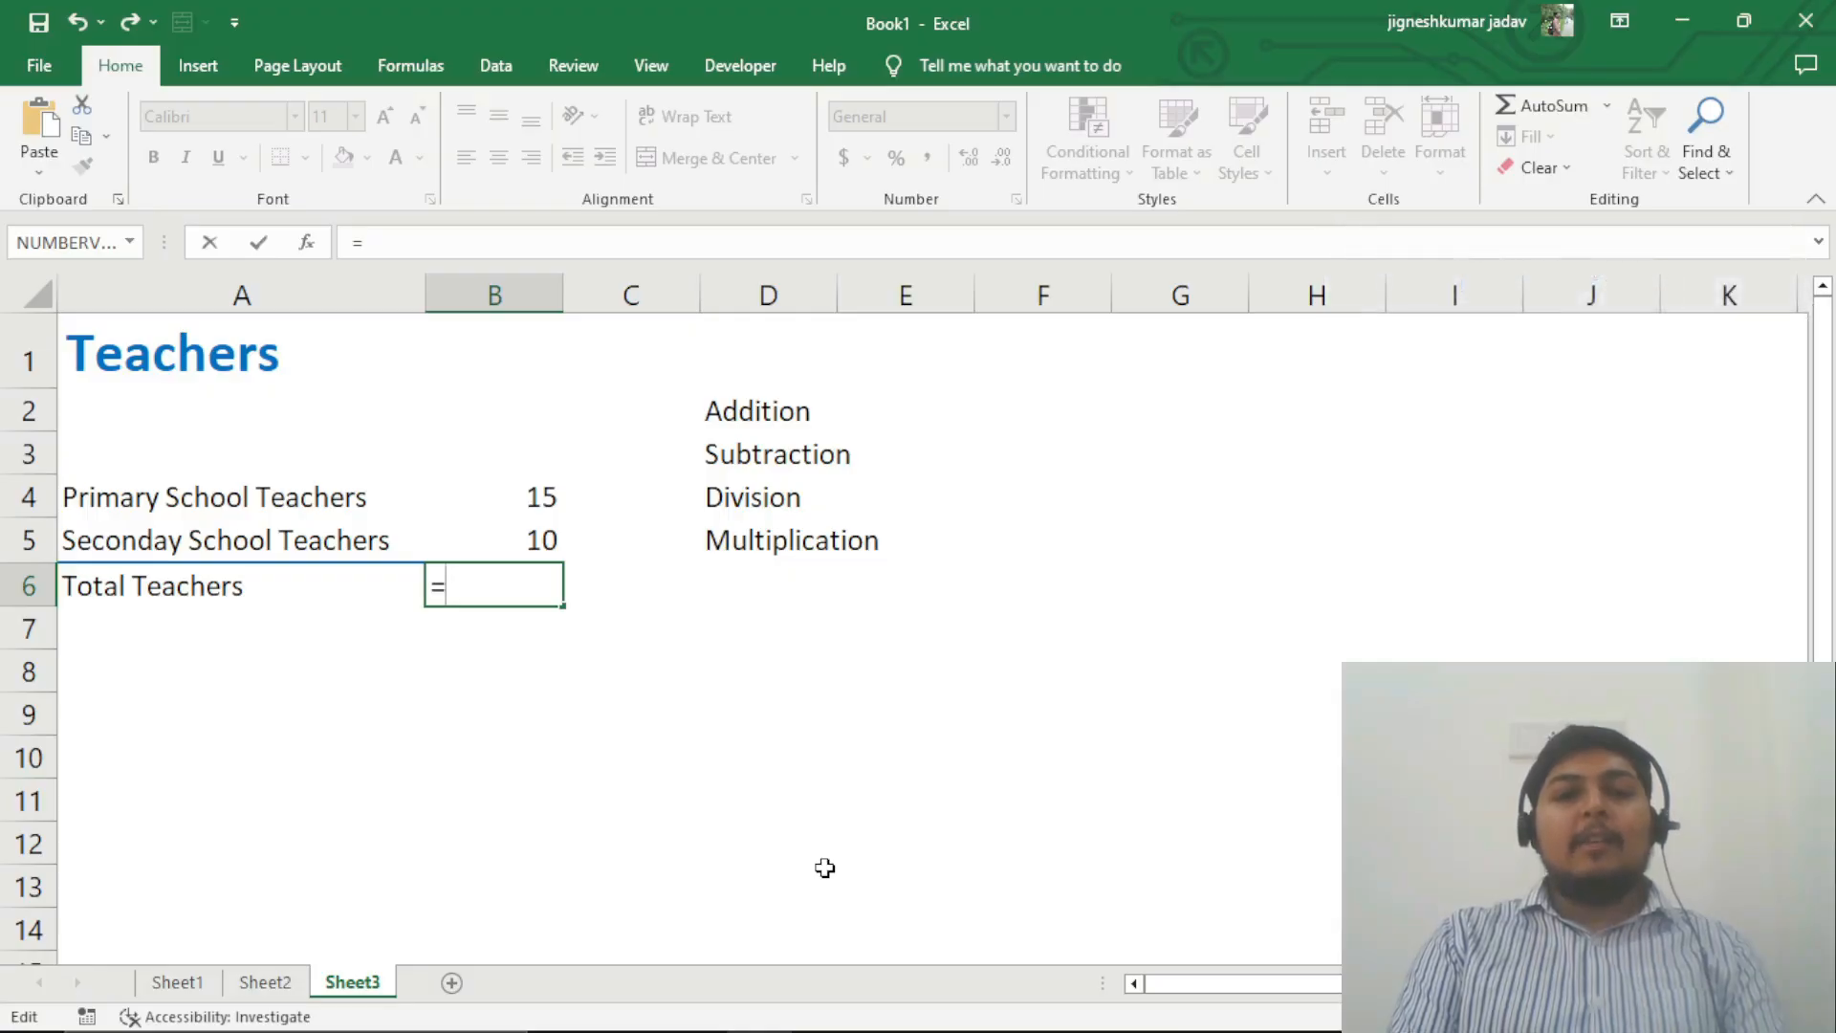
key("BackSpace")
type("=")
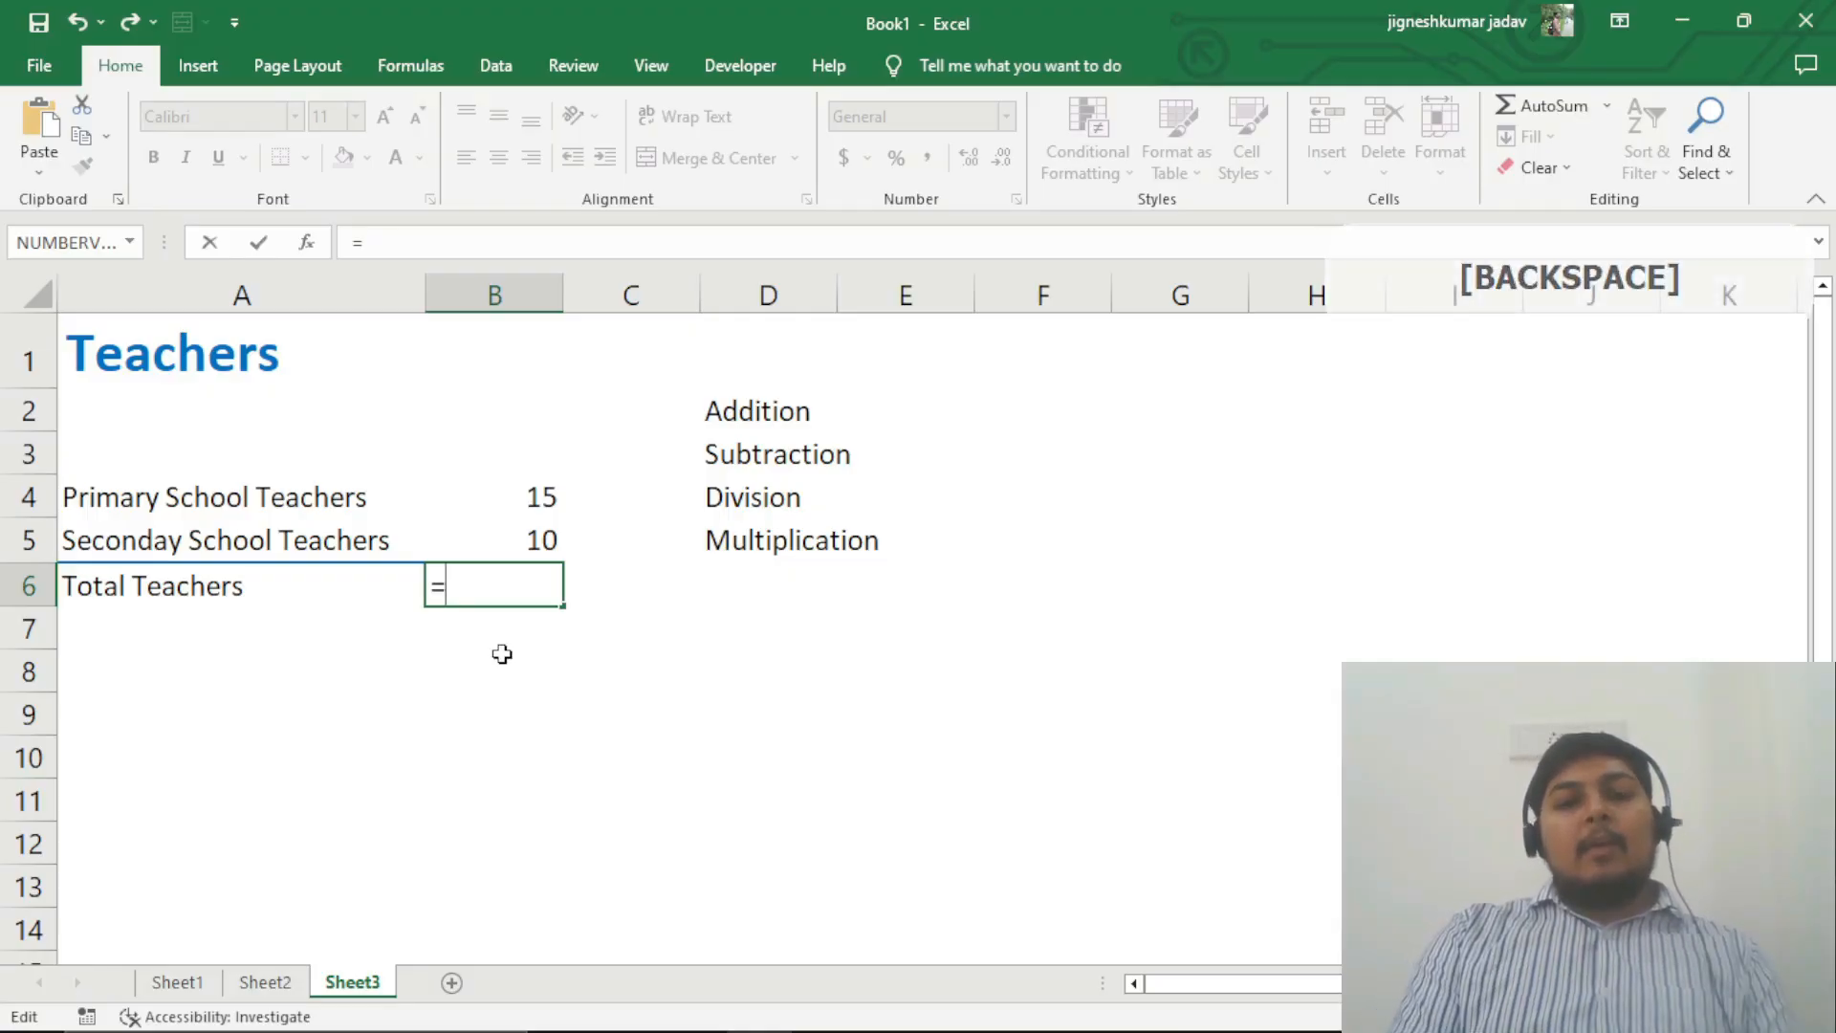
type("+")
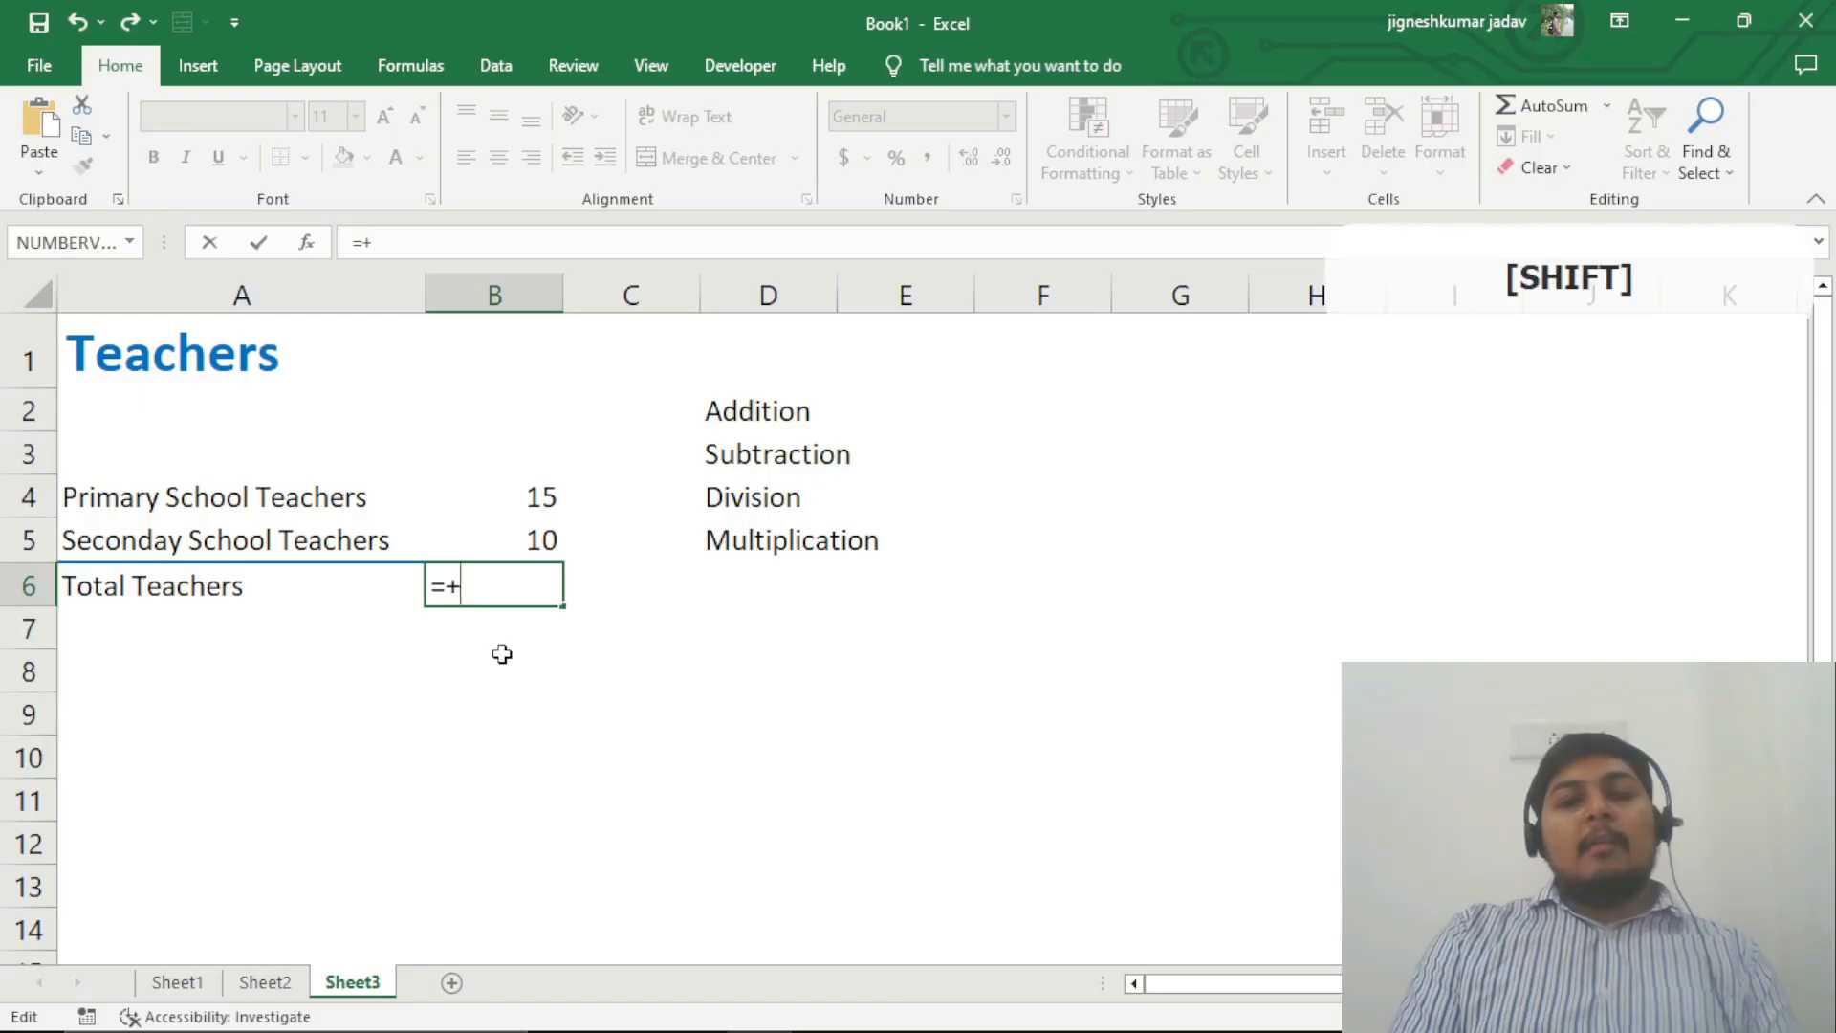
key("BackSpace")
key("BackSpace")
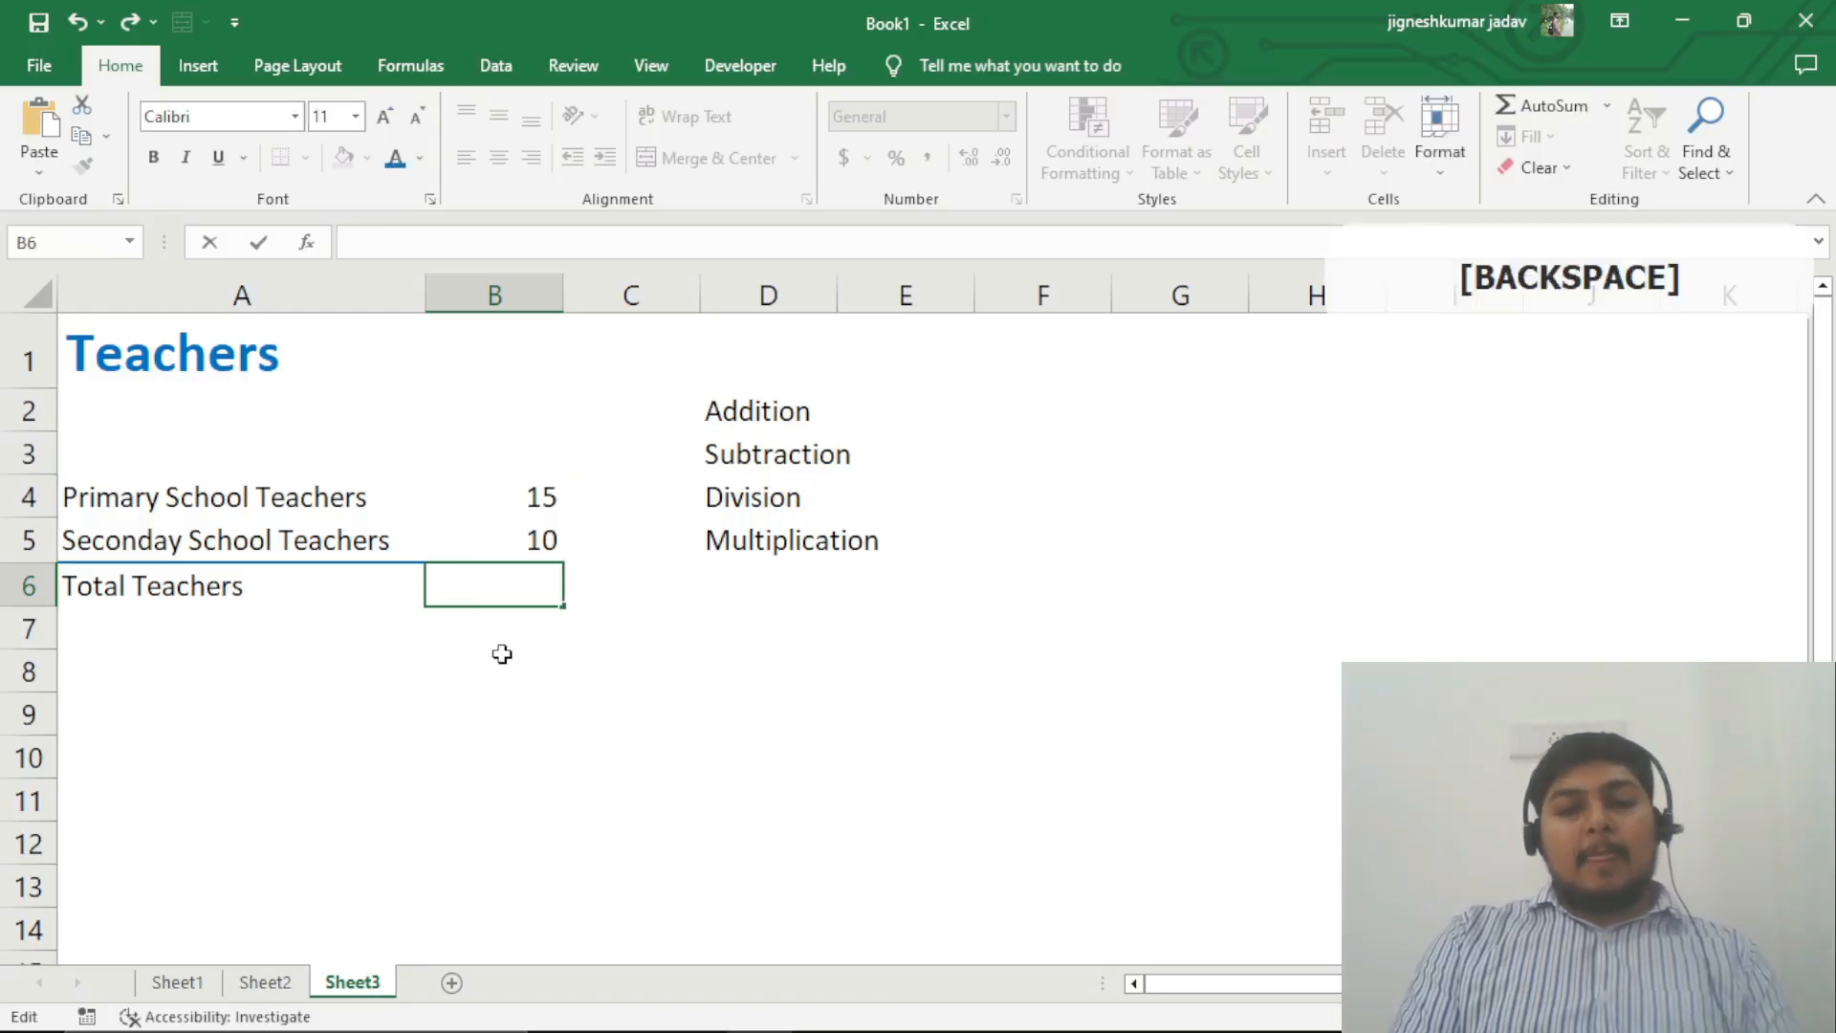
Step: Enter the formula =15+10 in the Total Teachers cell B6 and reselect that cell
type("=")
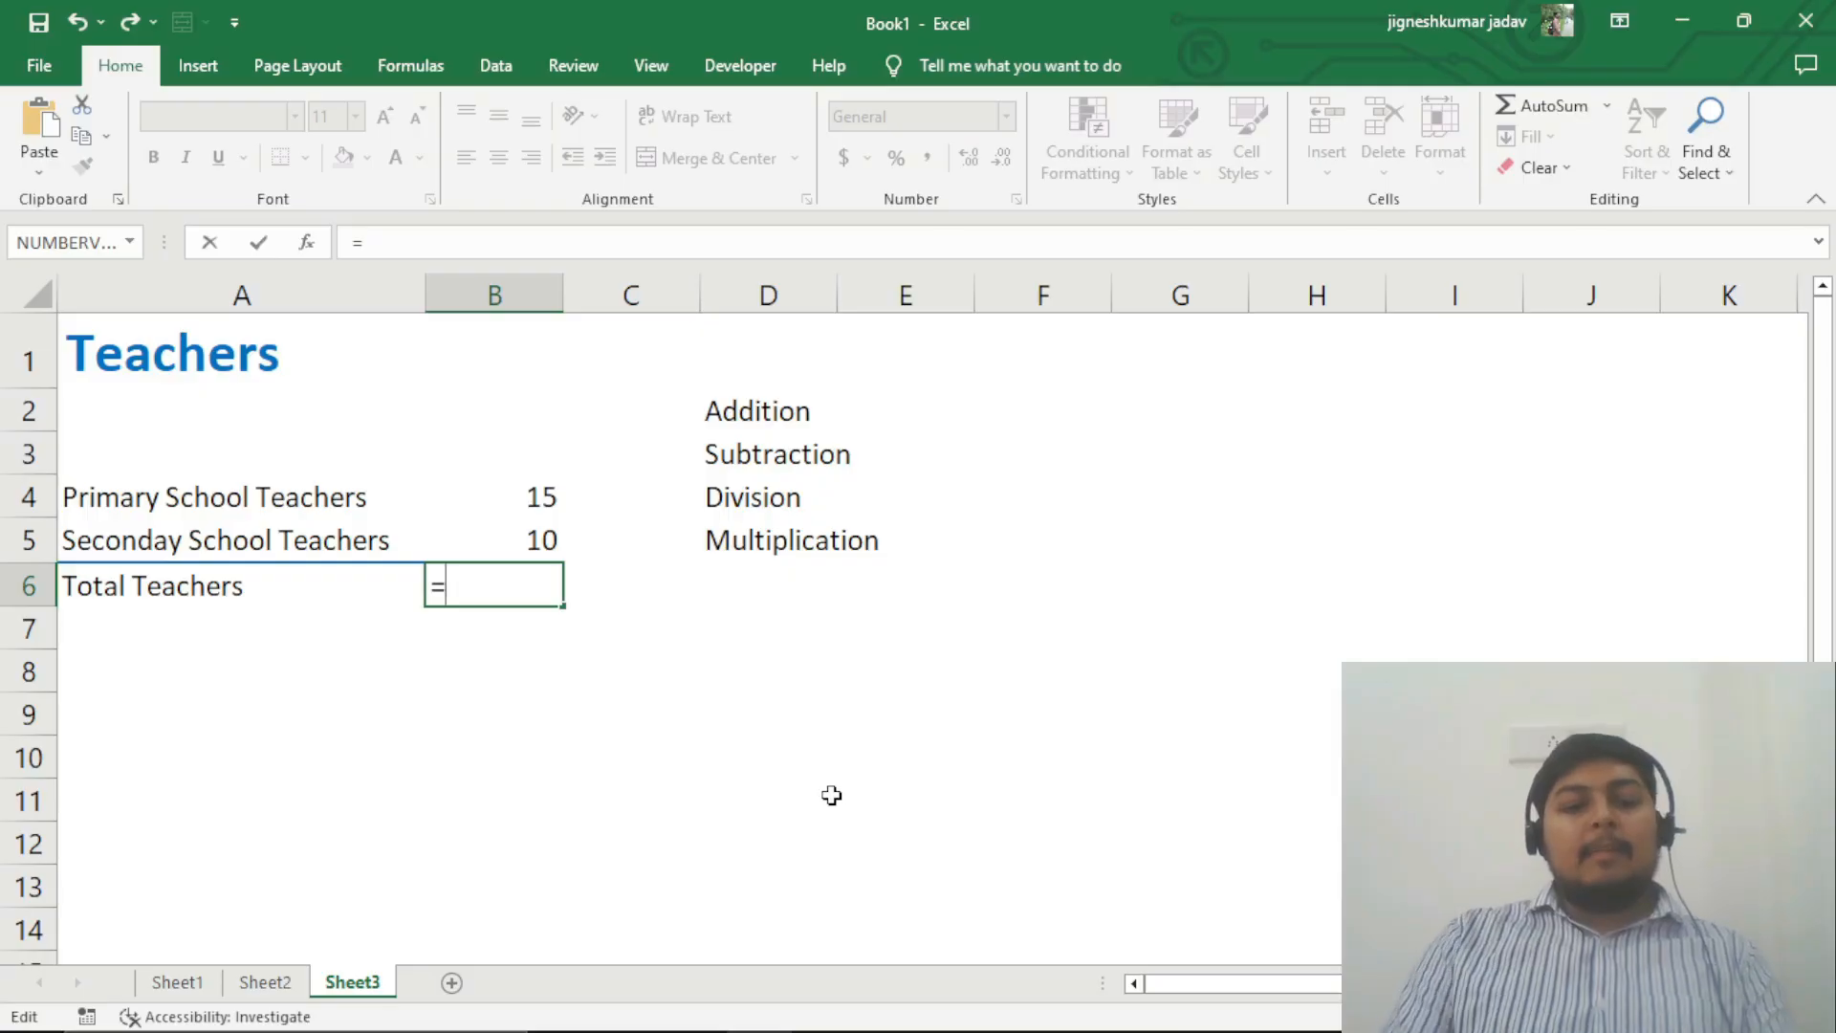
type("15")
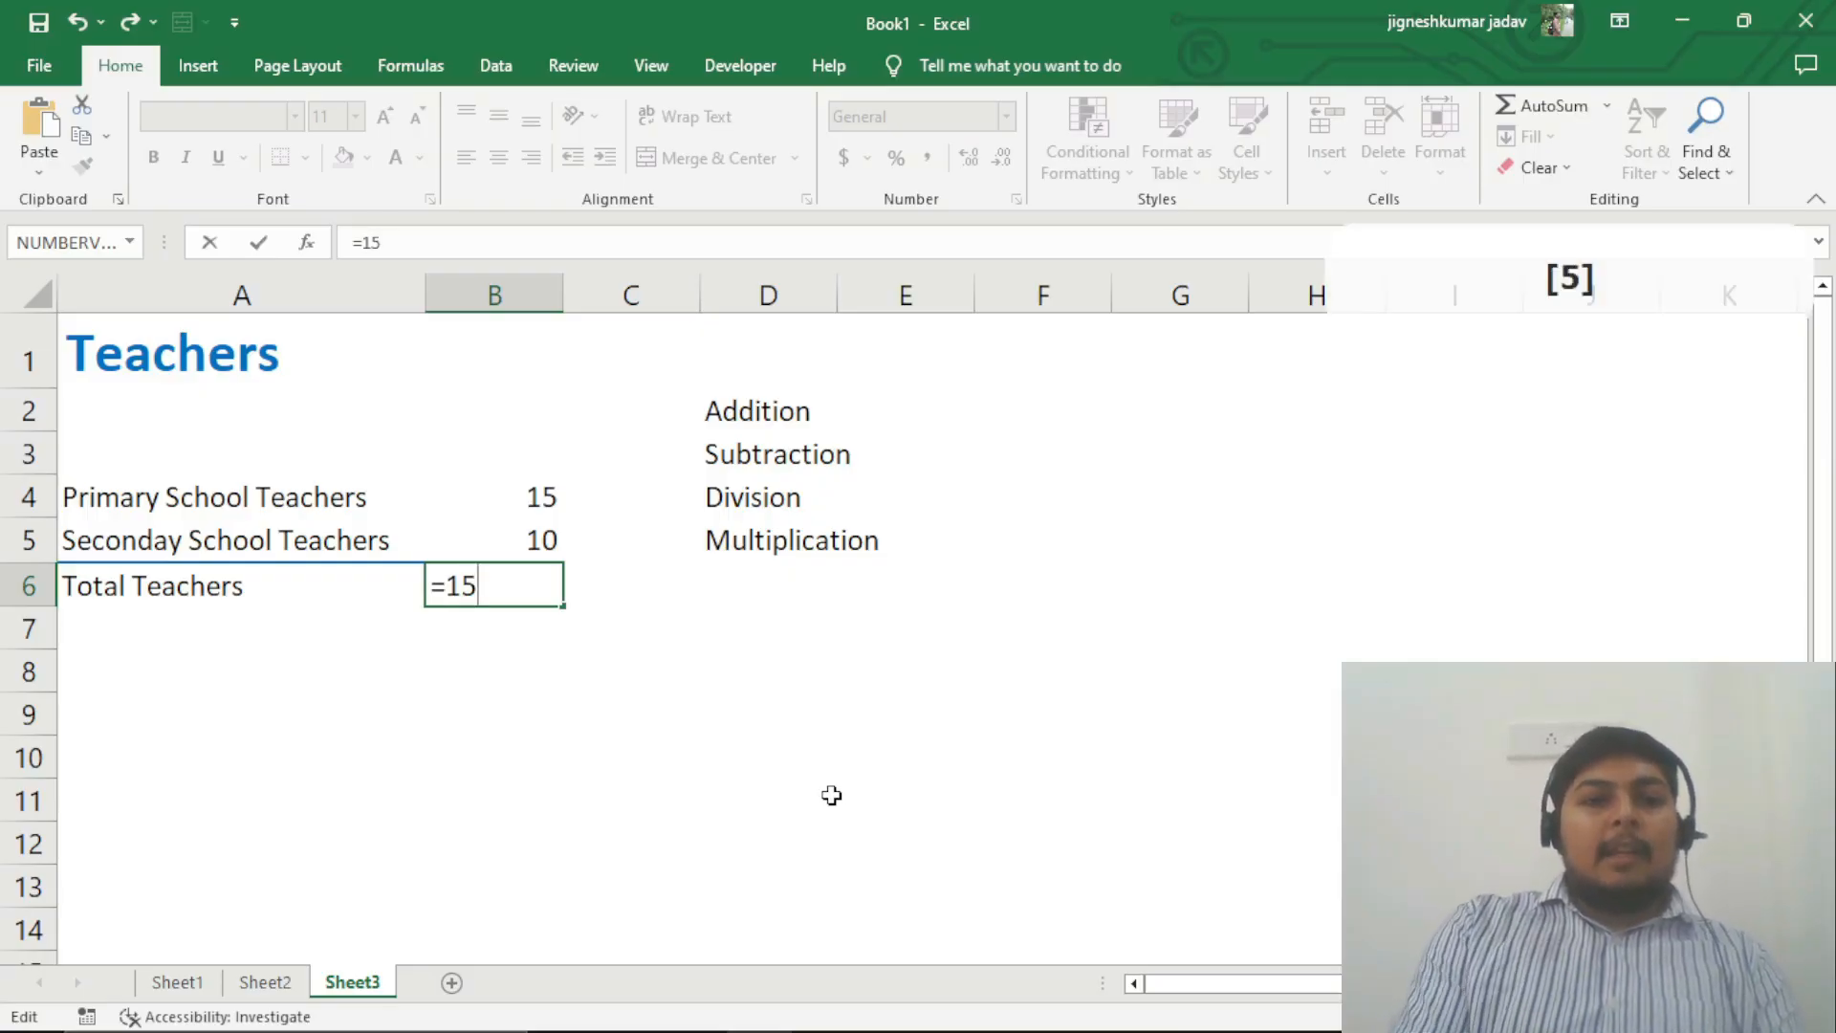
type("+10")
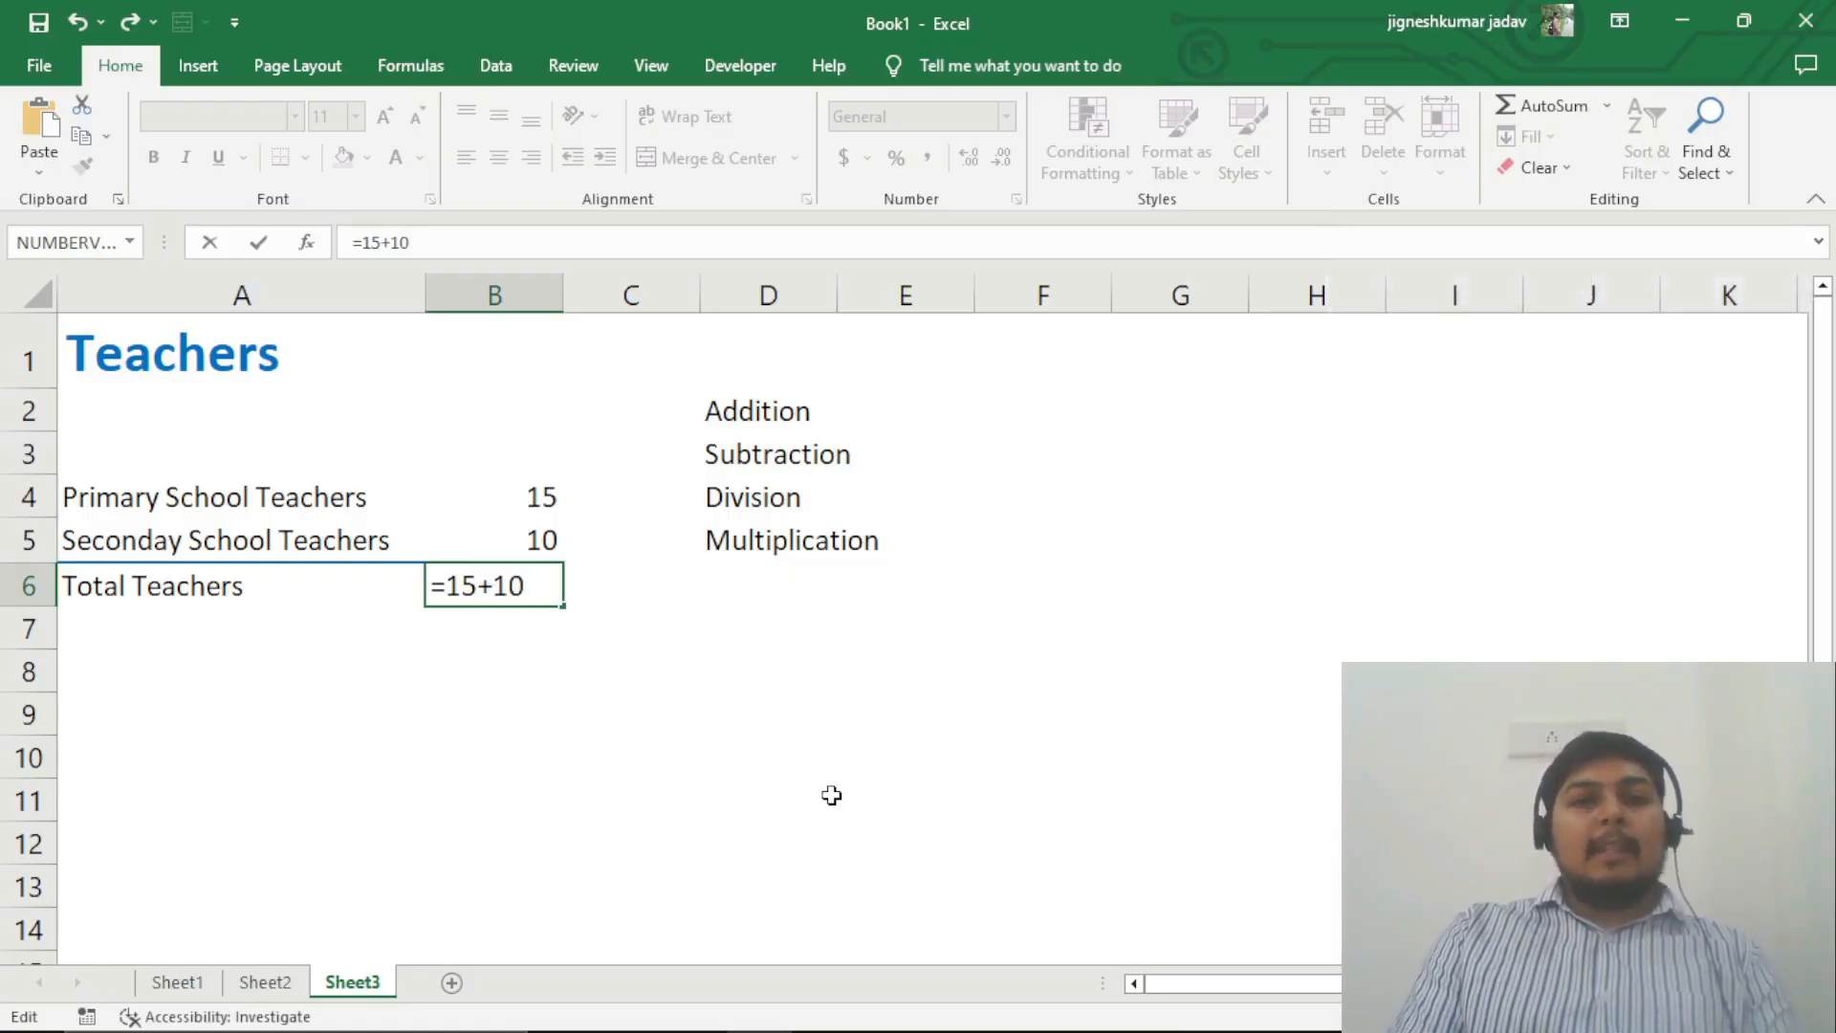
key("Return")
key("Up")
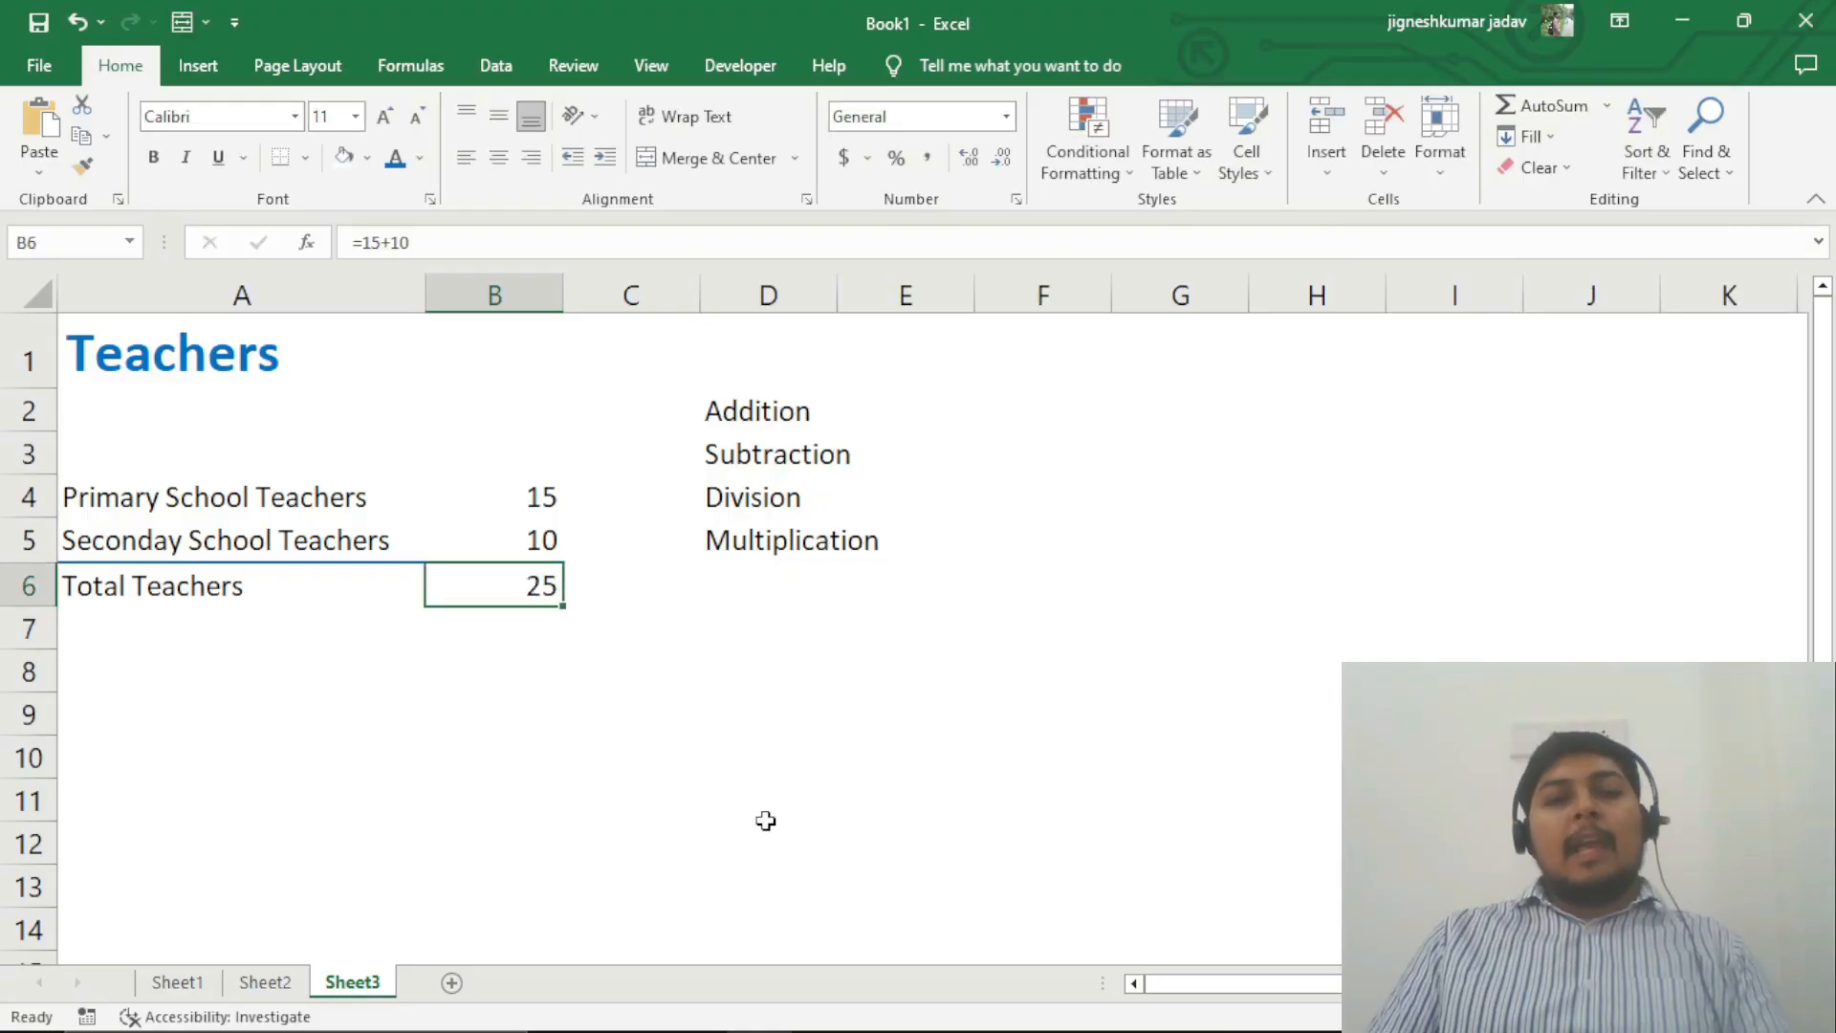
Step: Replace the Total Teachers formula in B6 with the cell-reference formula =B4+B5 and reselect that cell
double_click(527, 587)
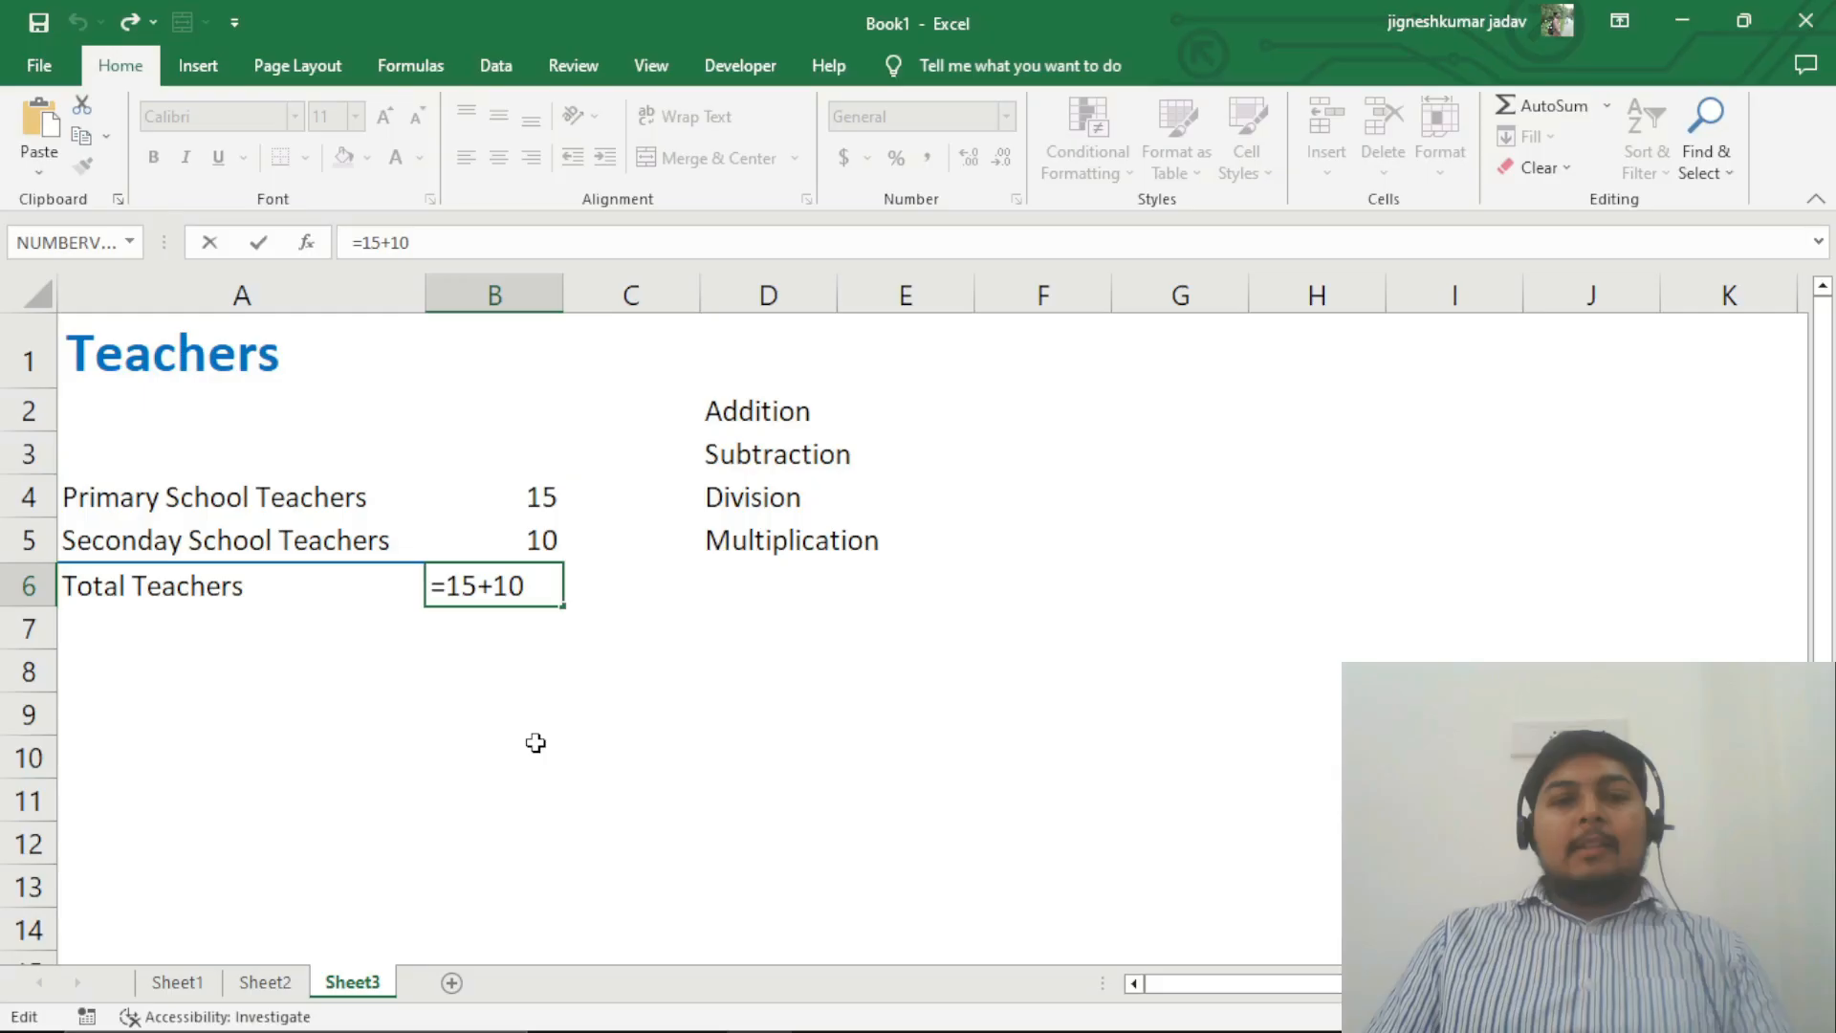
key("shift+Left")
key("shift+Left")
key("shift+Left")
key("shift+Left")
key("shift+Left")
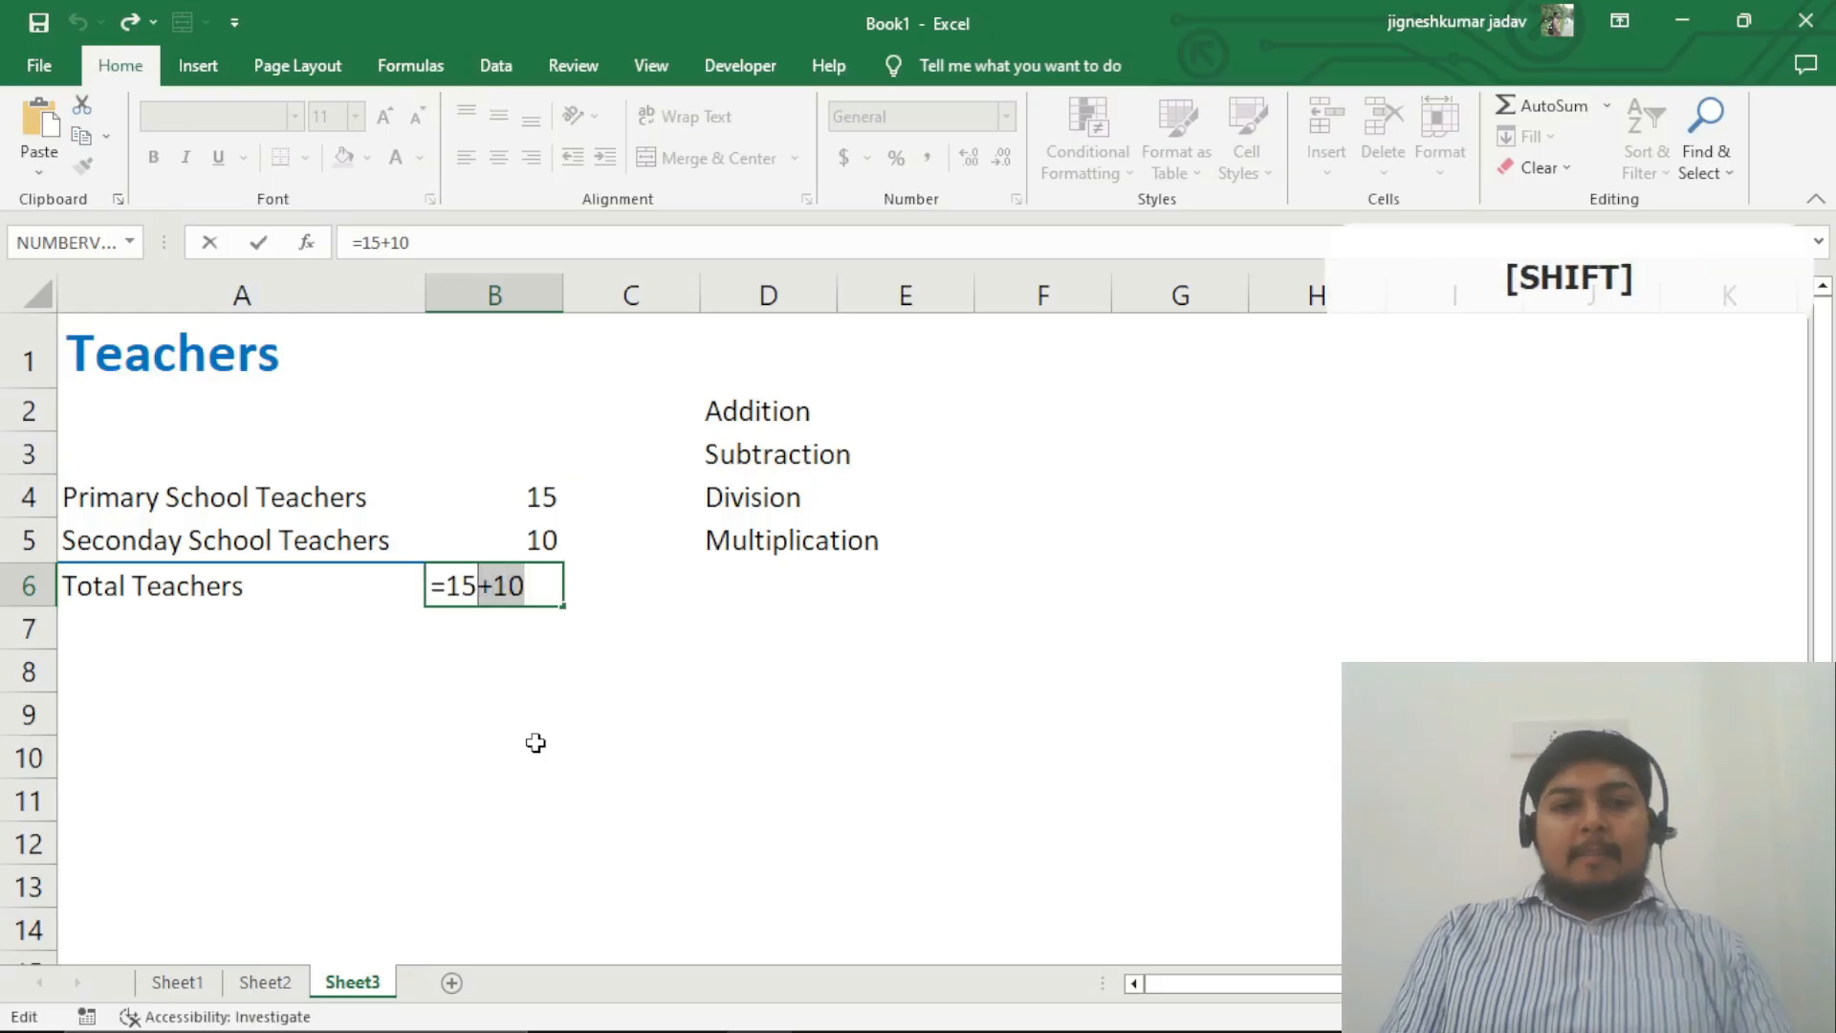
key("BackSpace")
key("BackSpace")
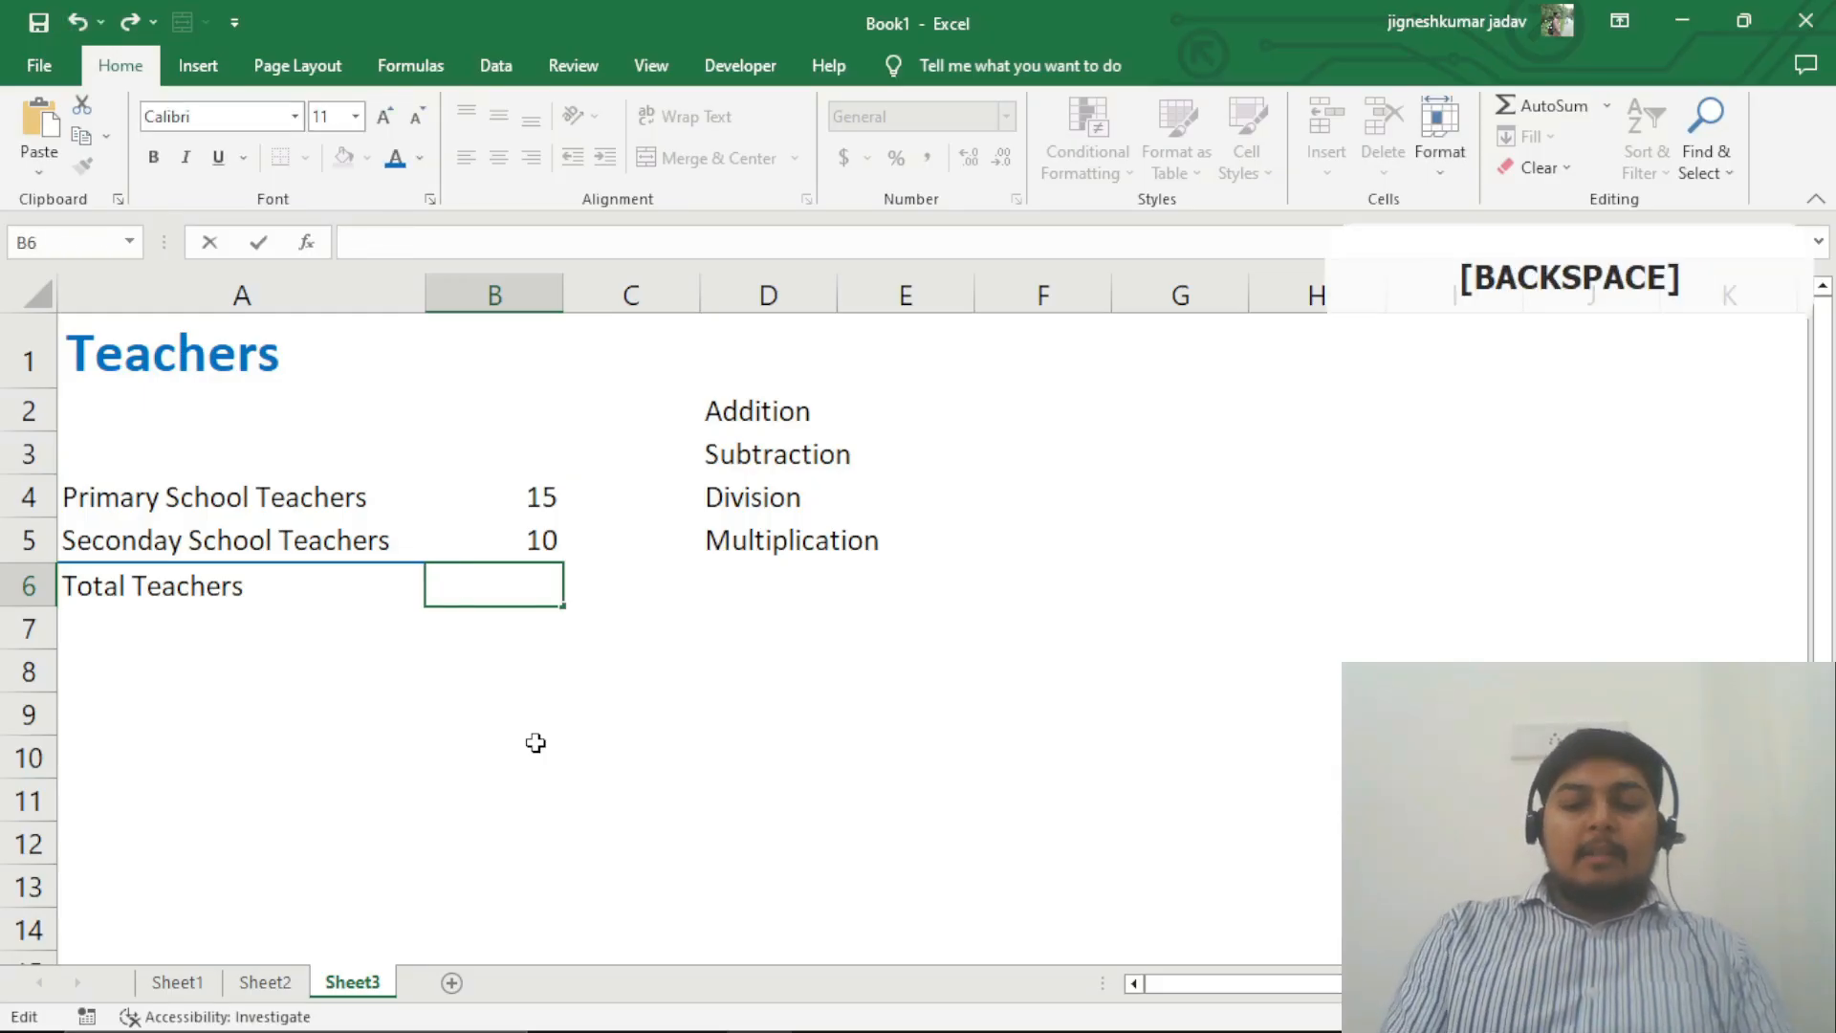
type("=")
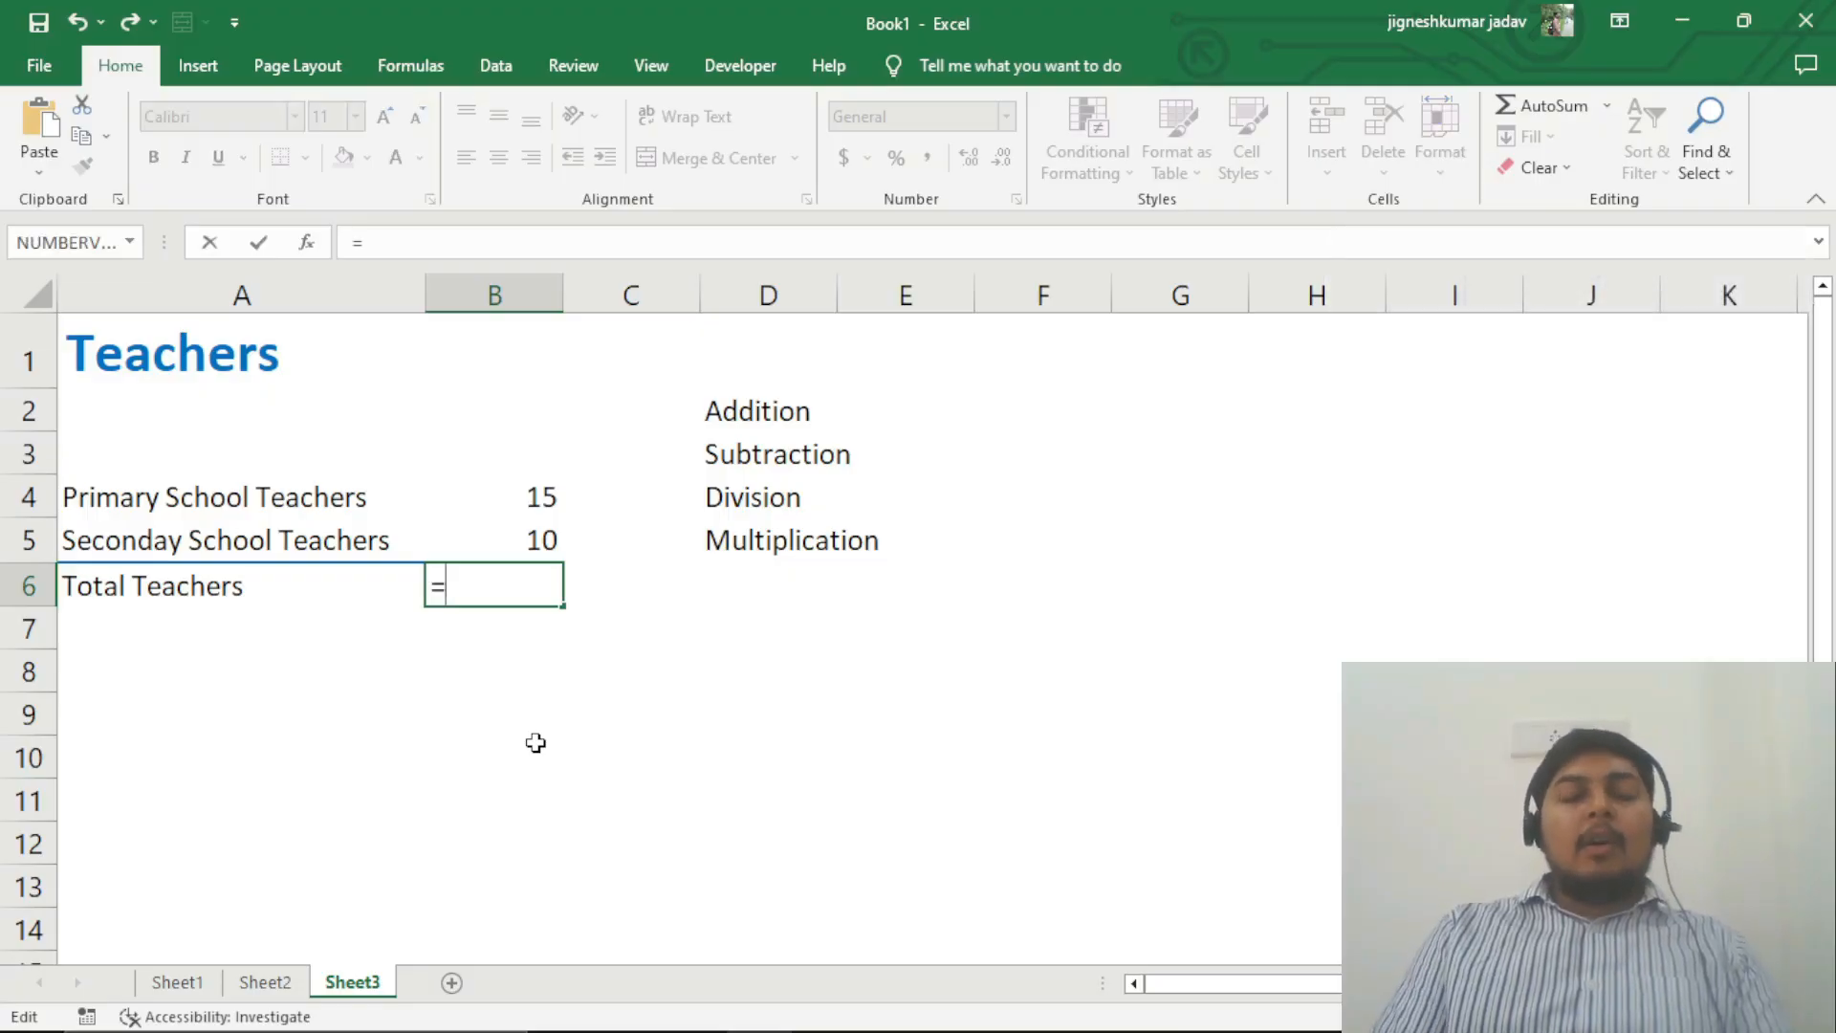
key("Up")
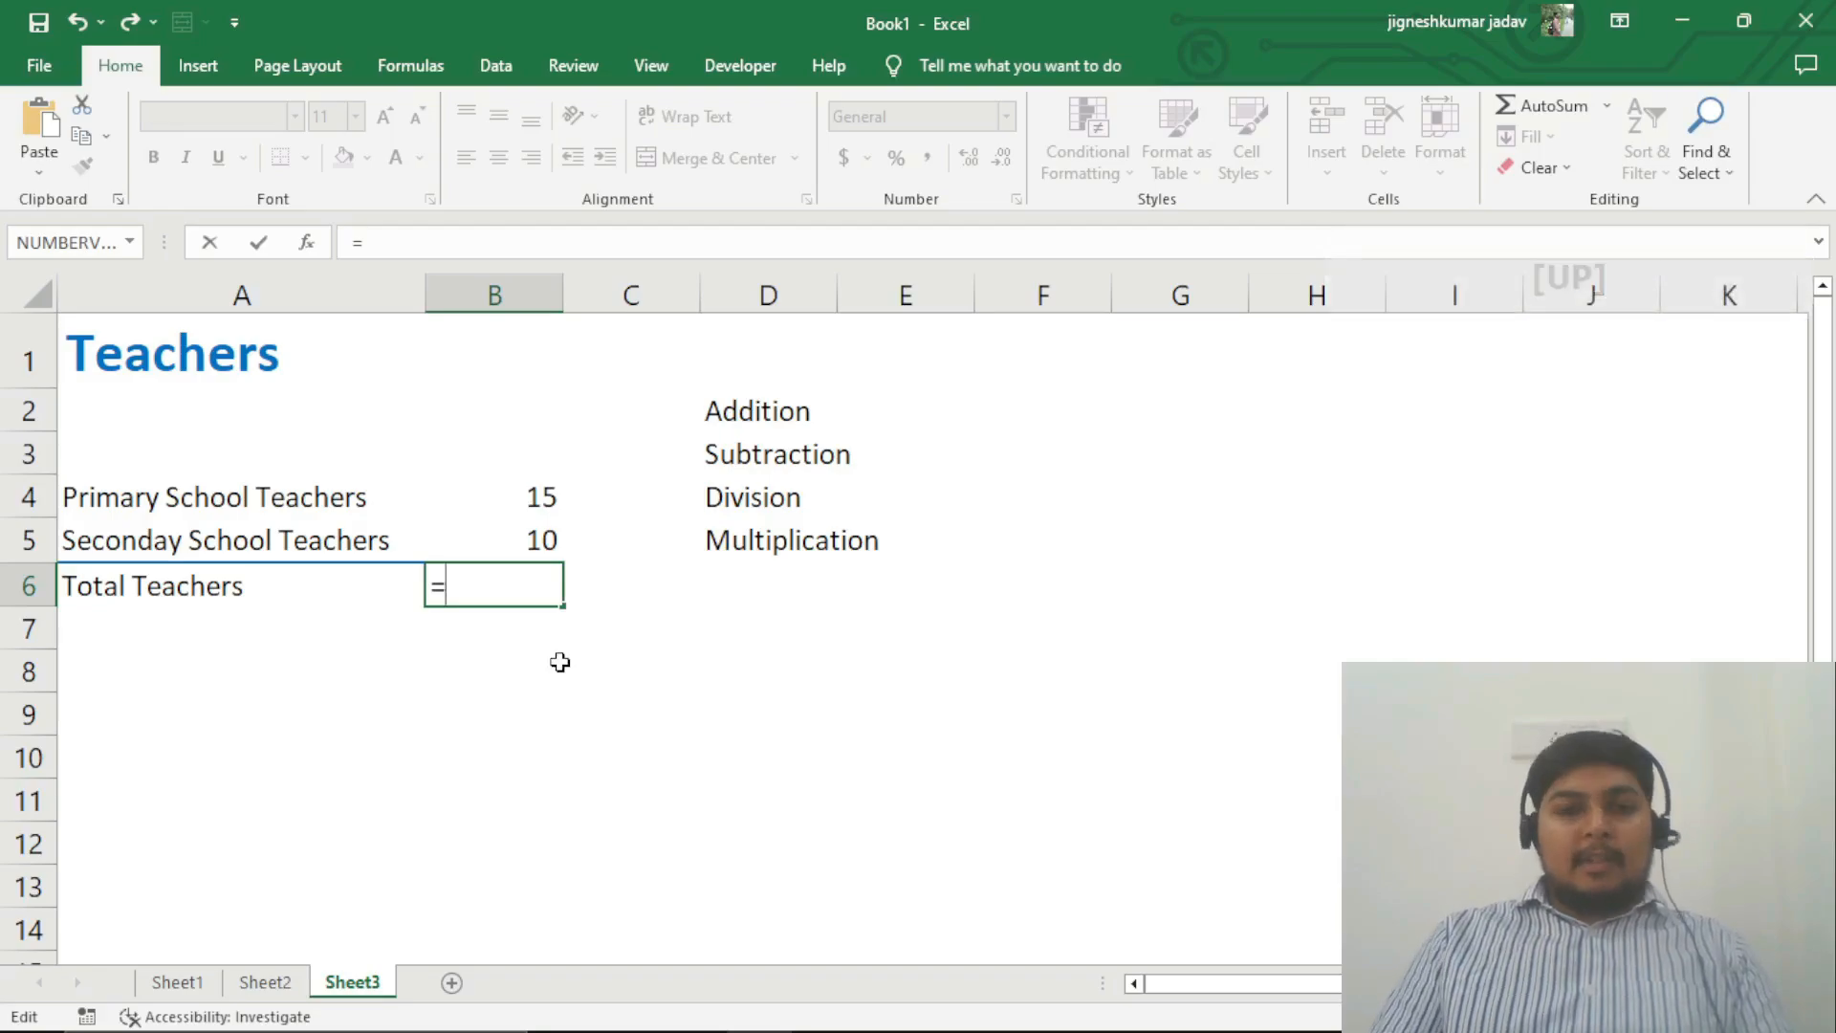
left_click(544, 497)
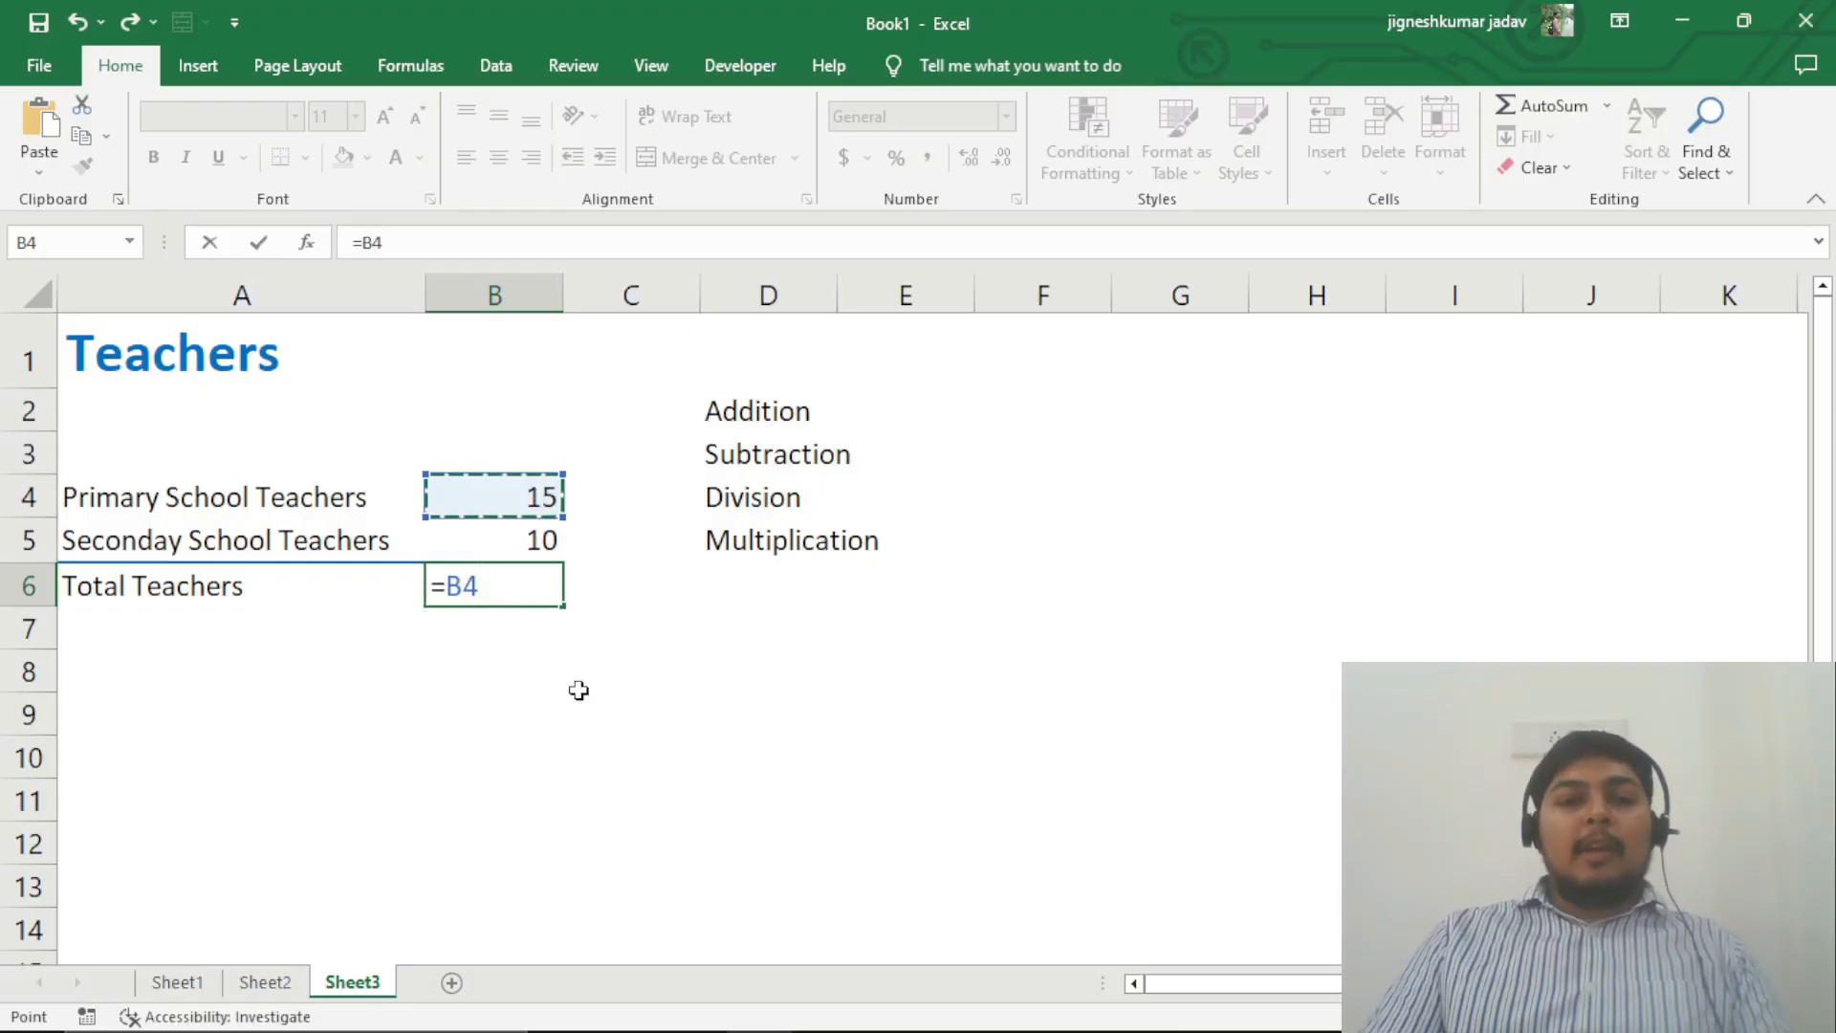
type("+")
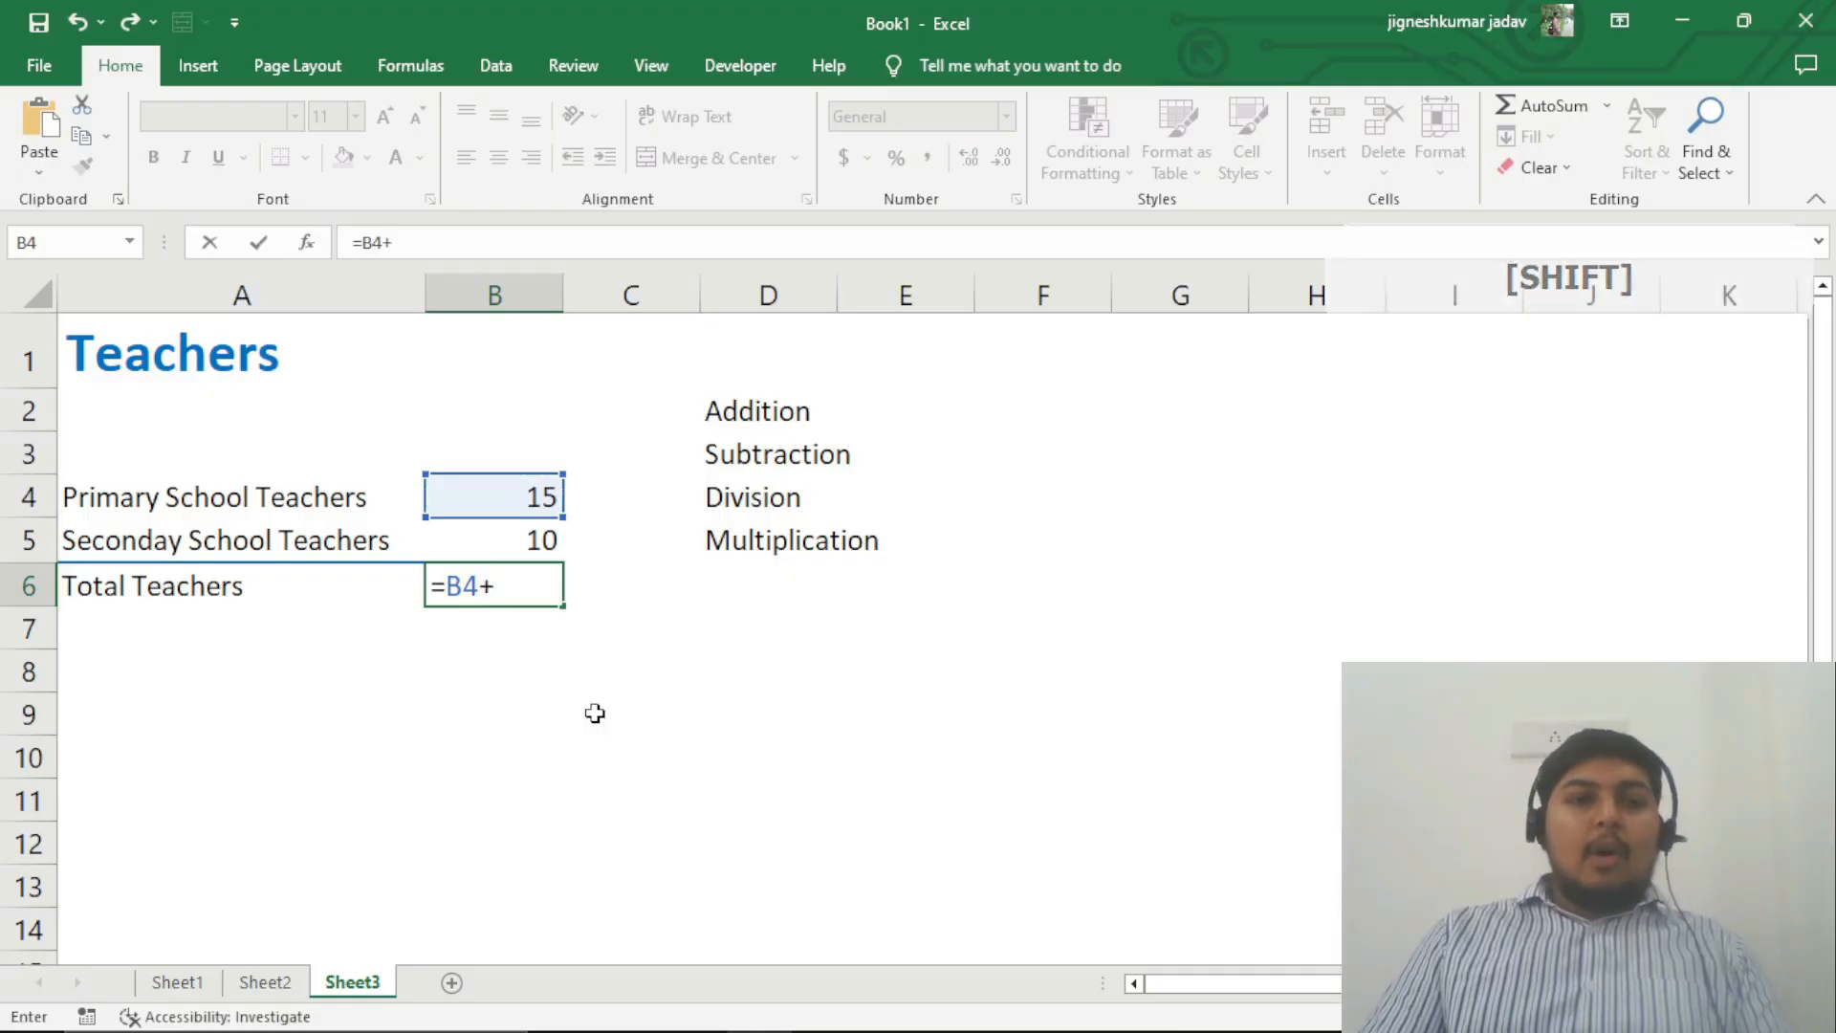
left_click(520, 543)
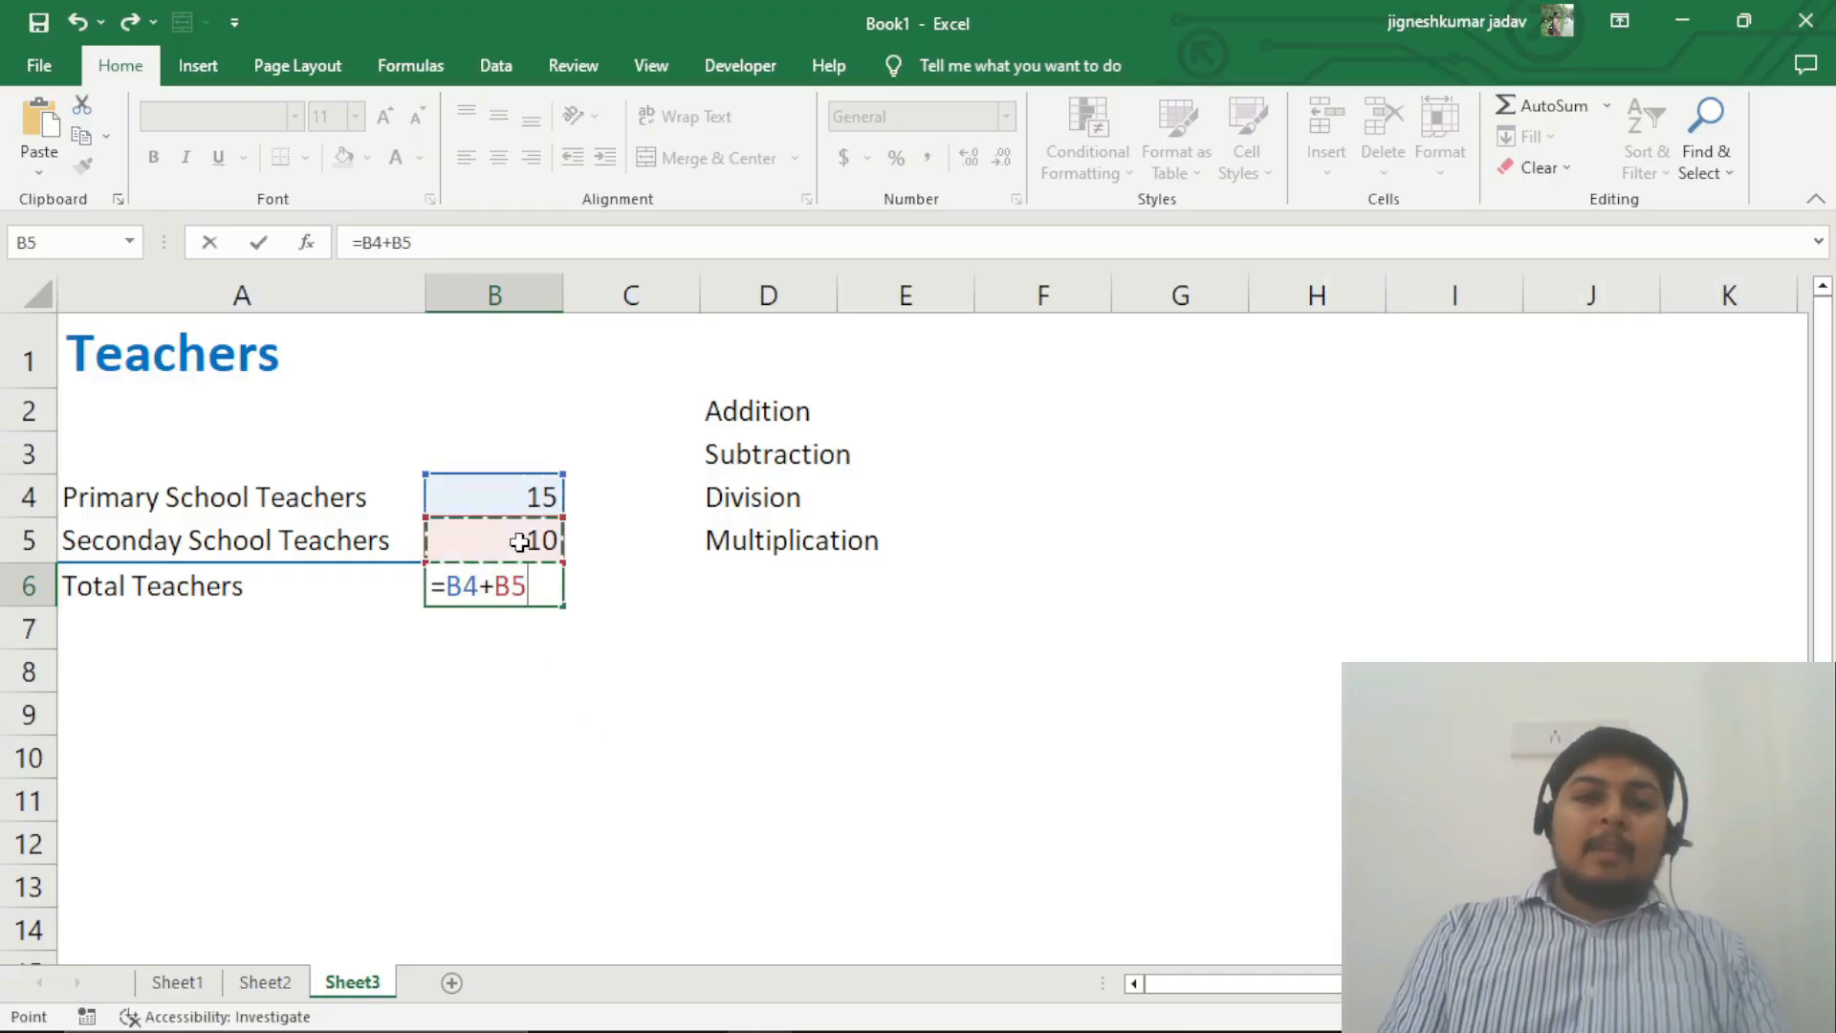
key("Return")
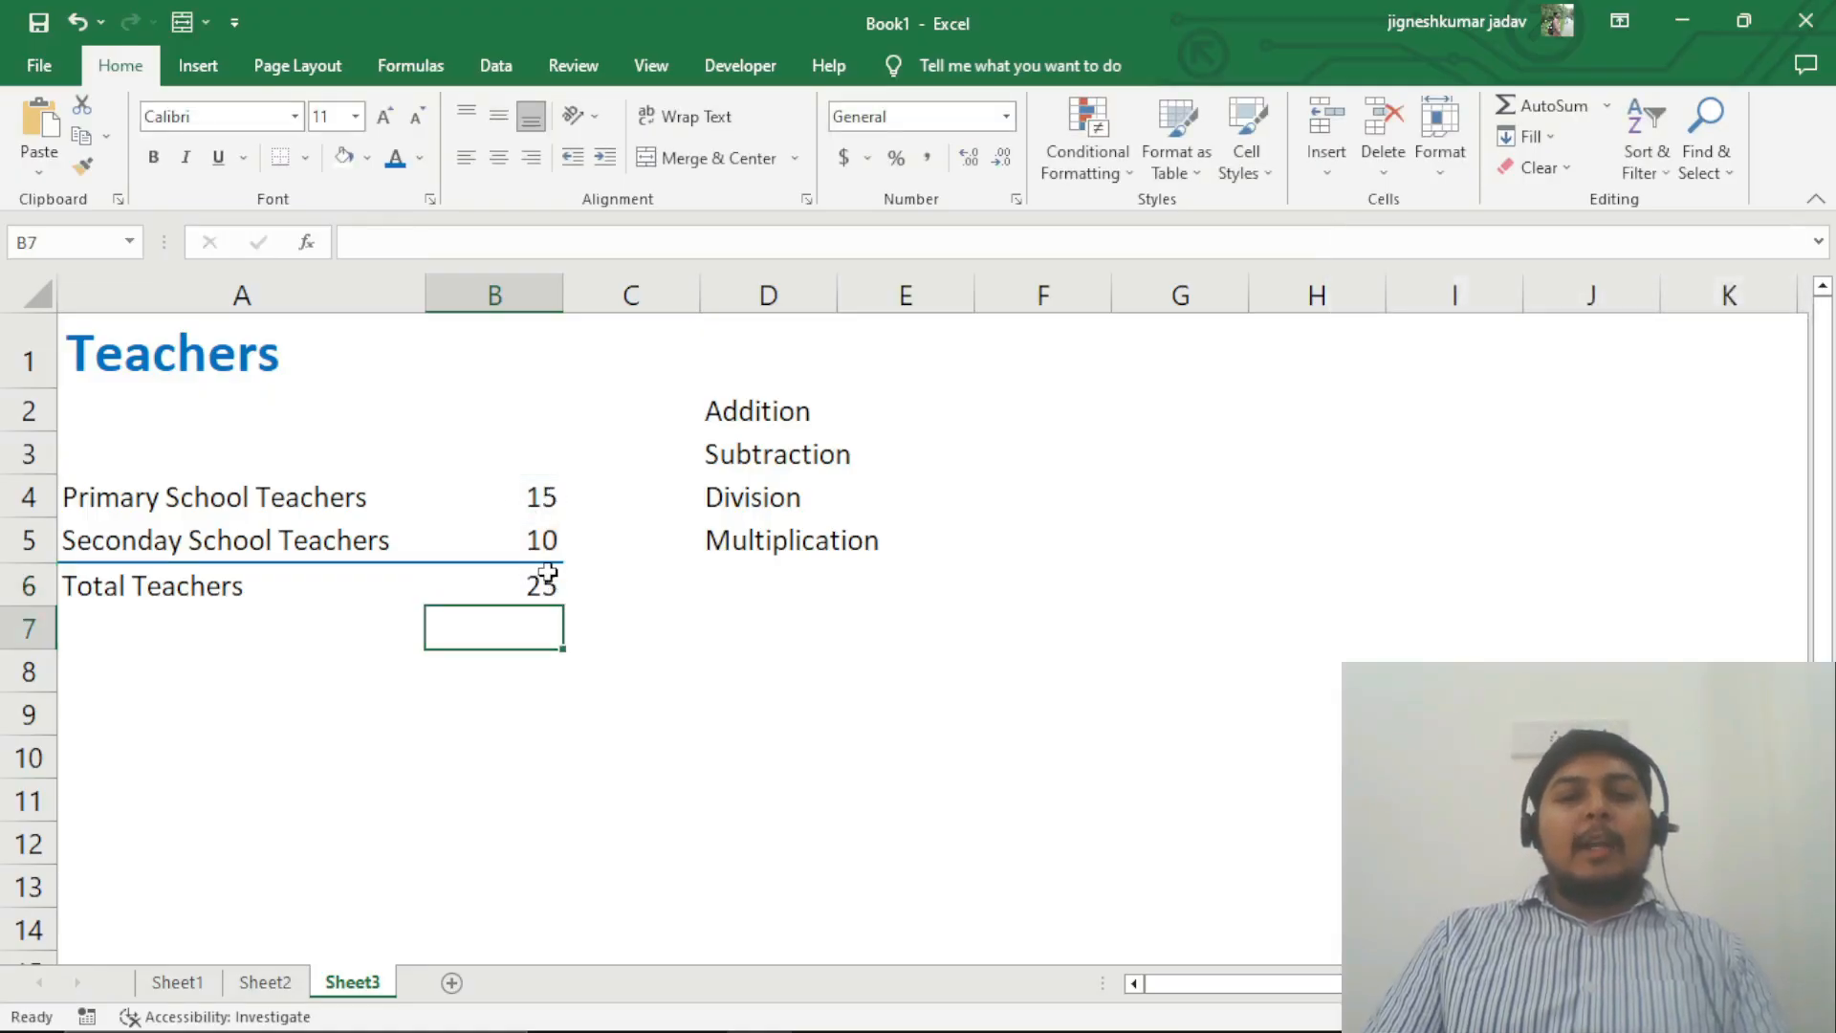
key("shift+Return")
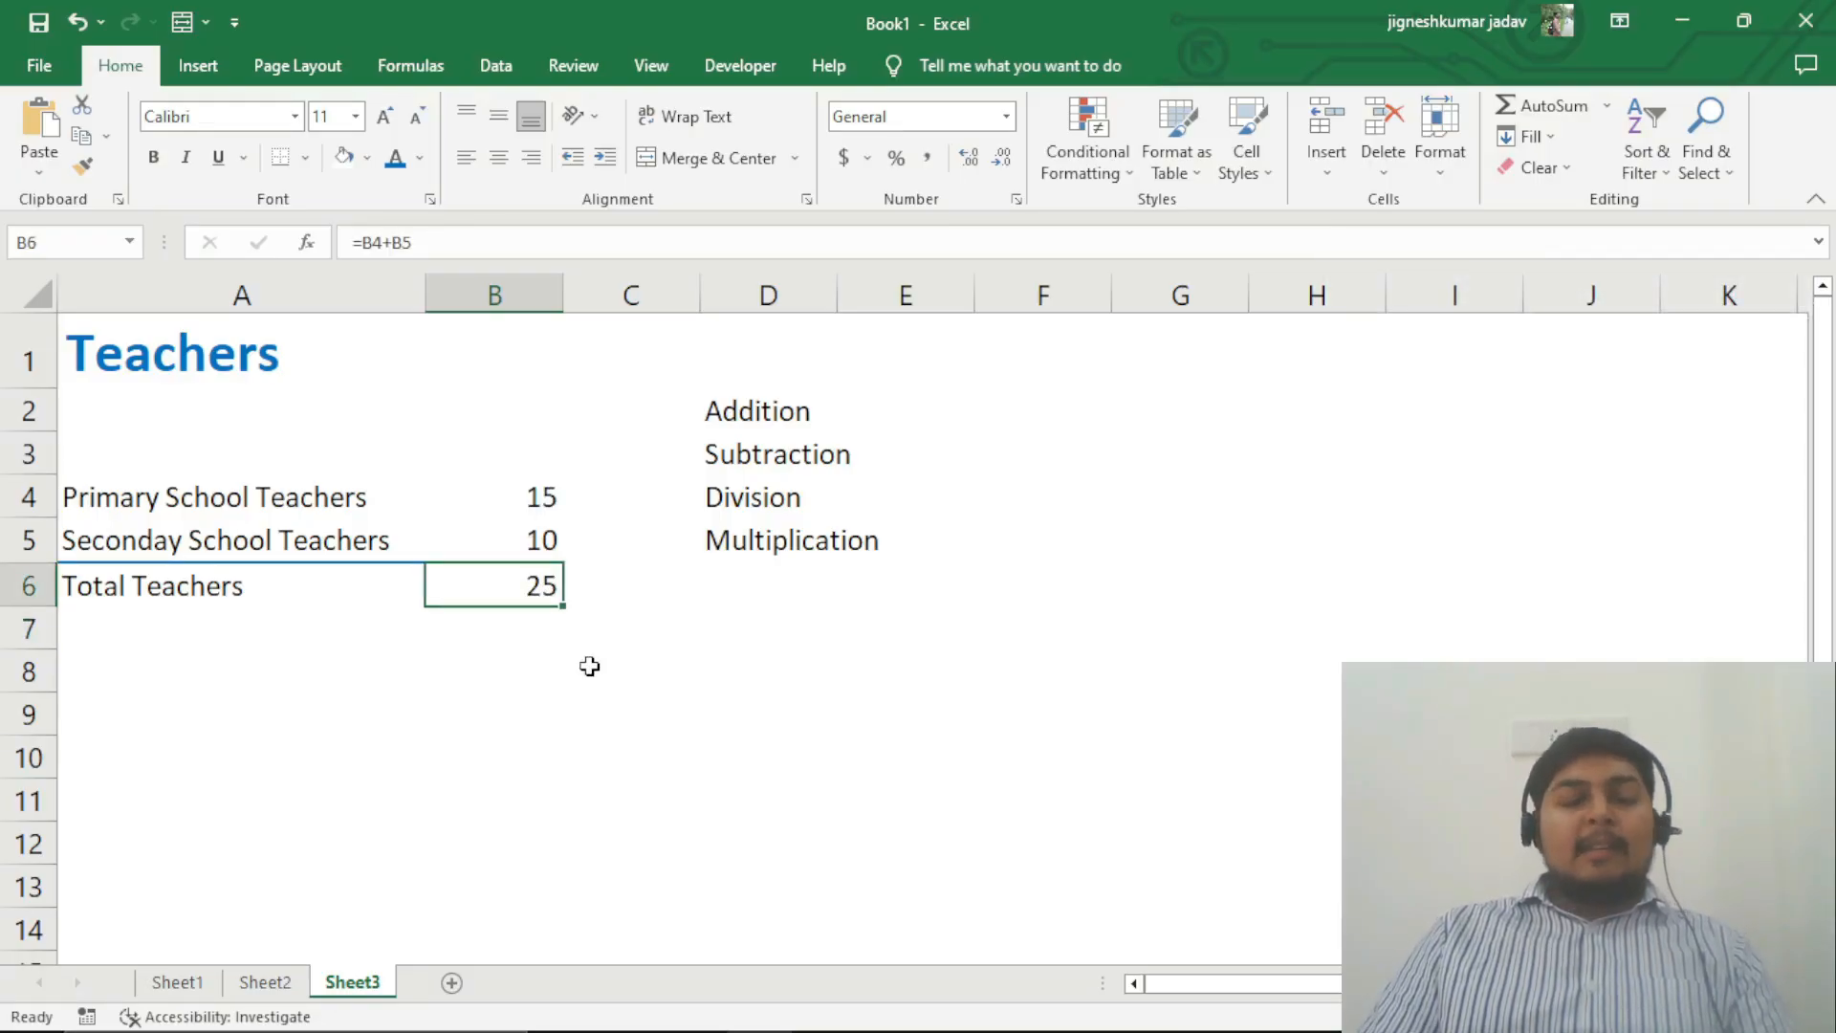
left_click(718, 669)
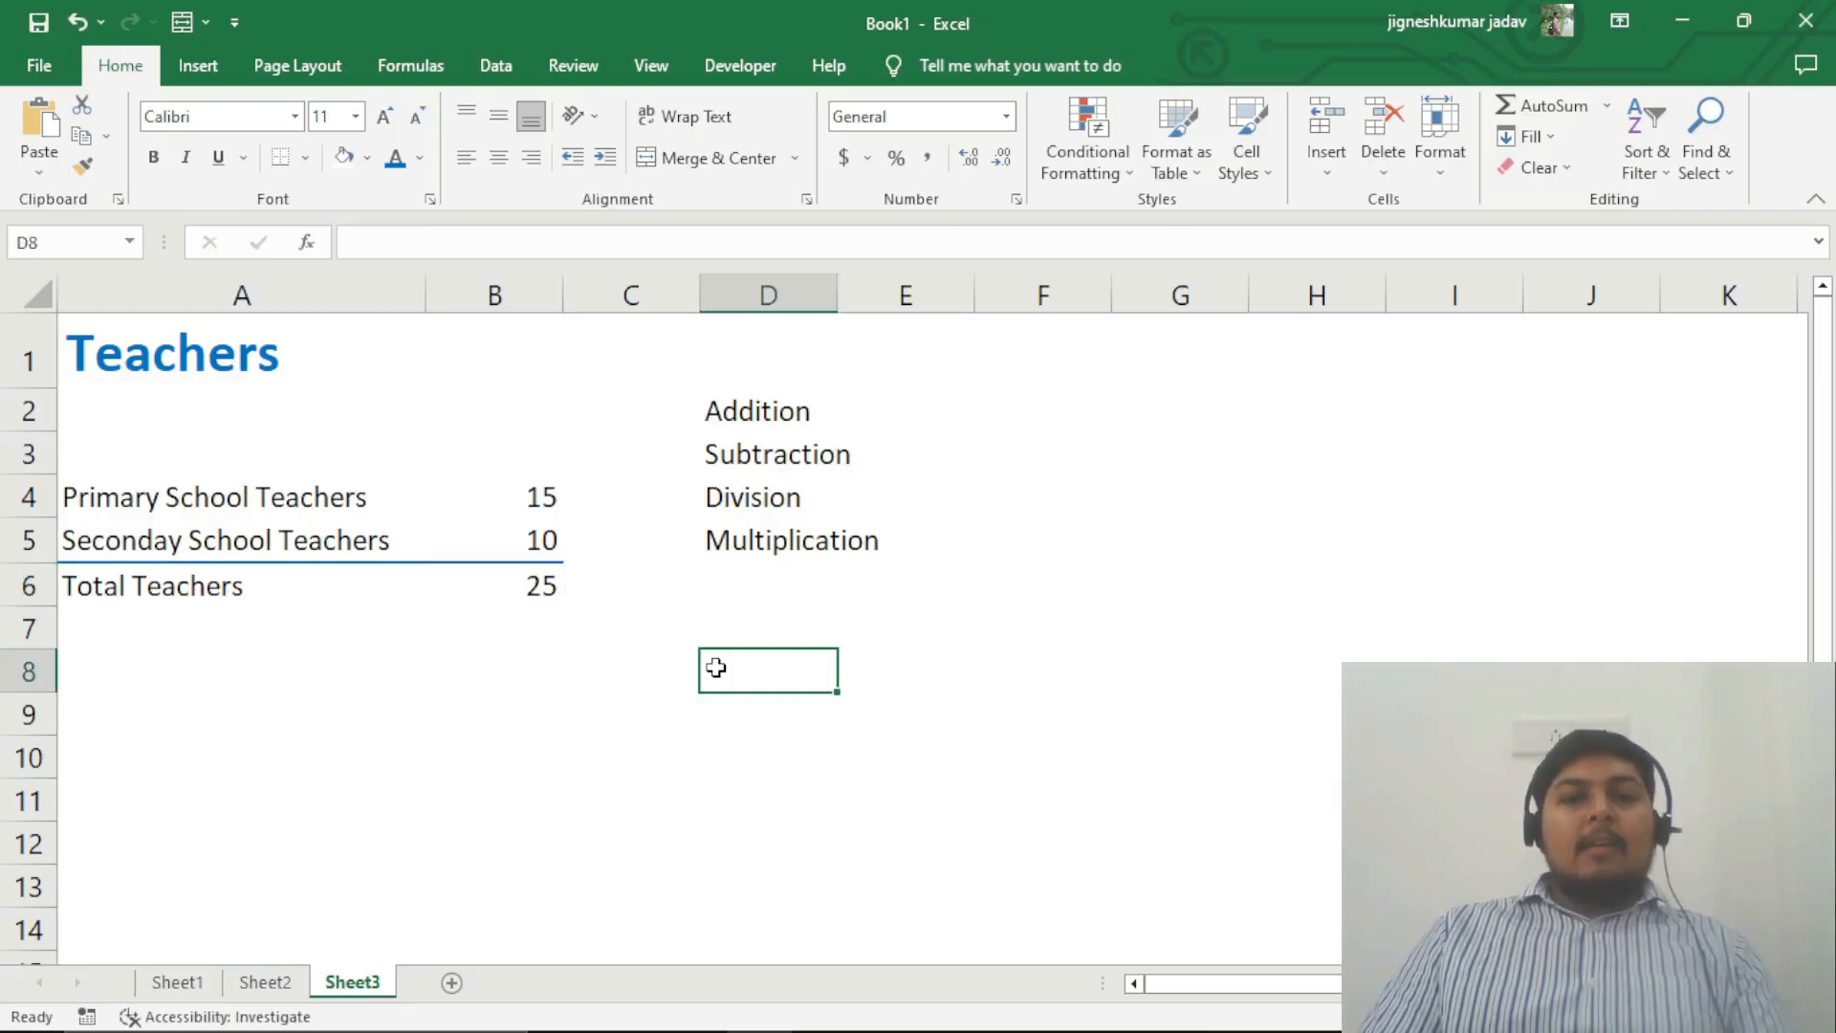
left_click(513, 583)
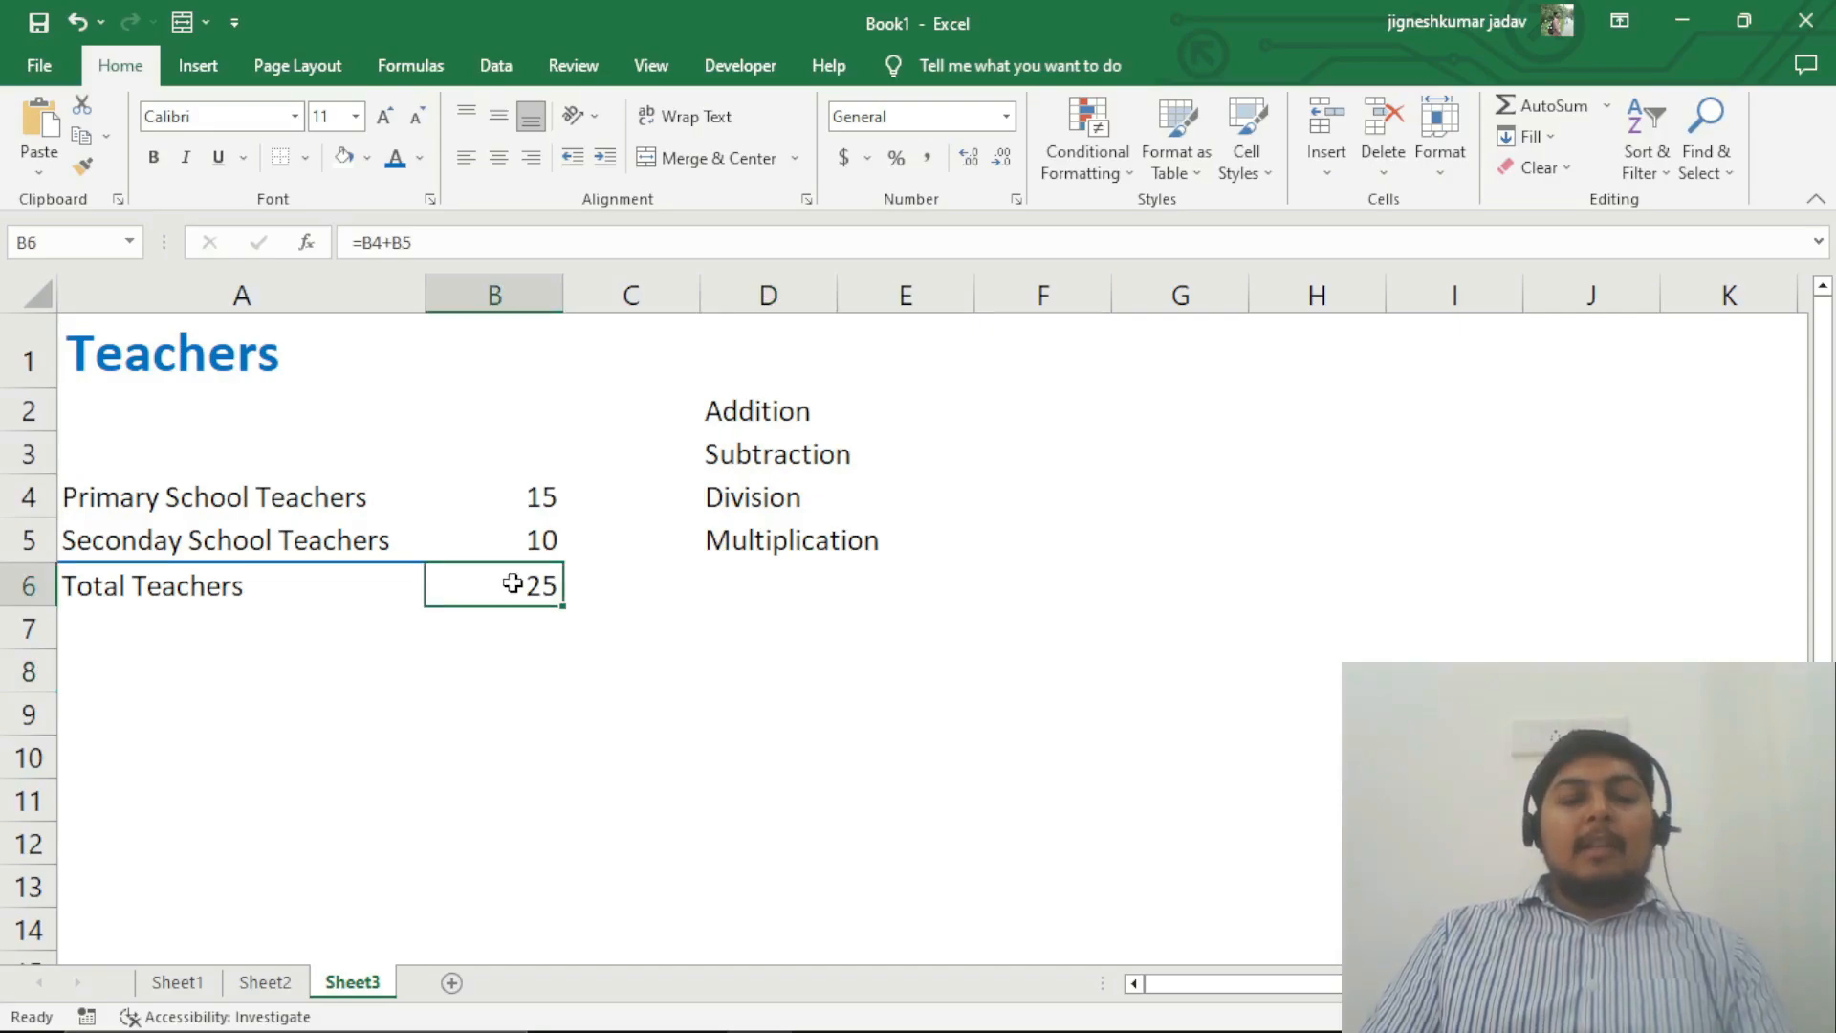
left_click(691, 635)
left_click(515, 585)
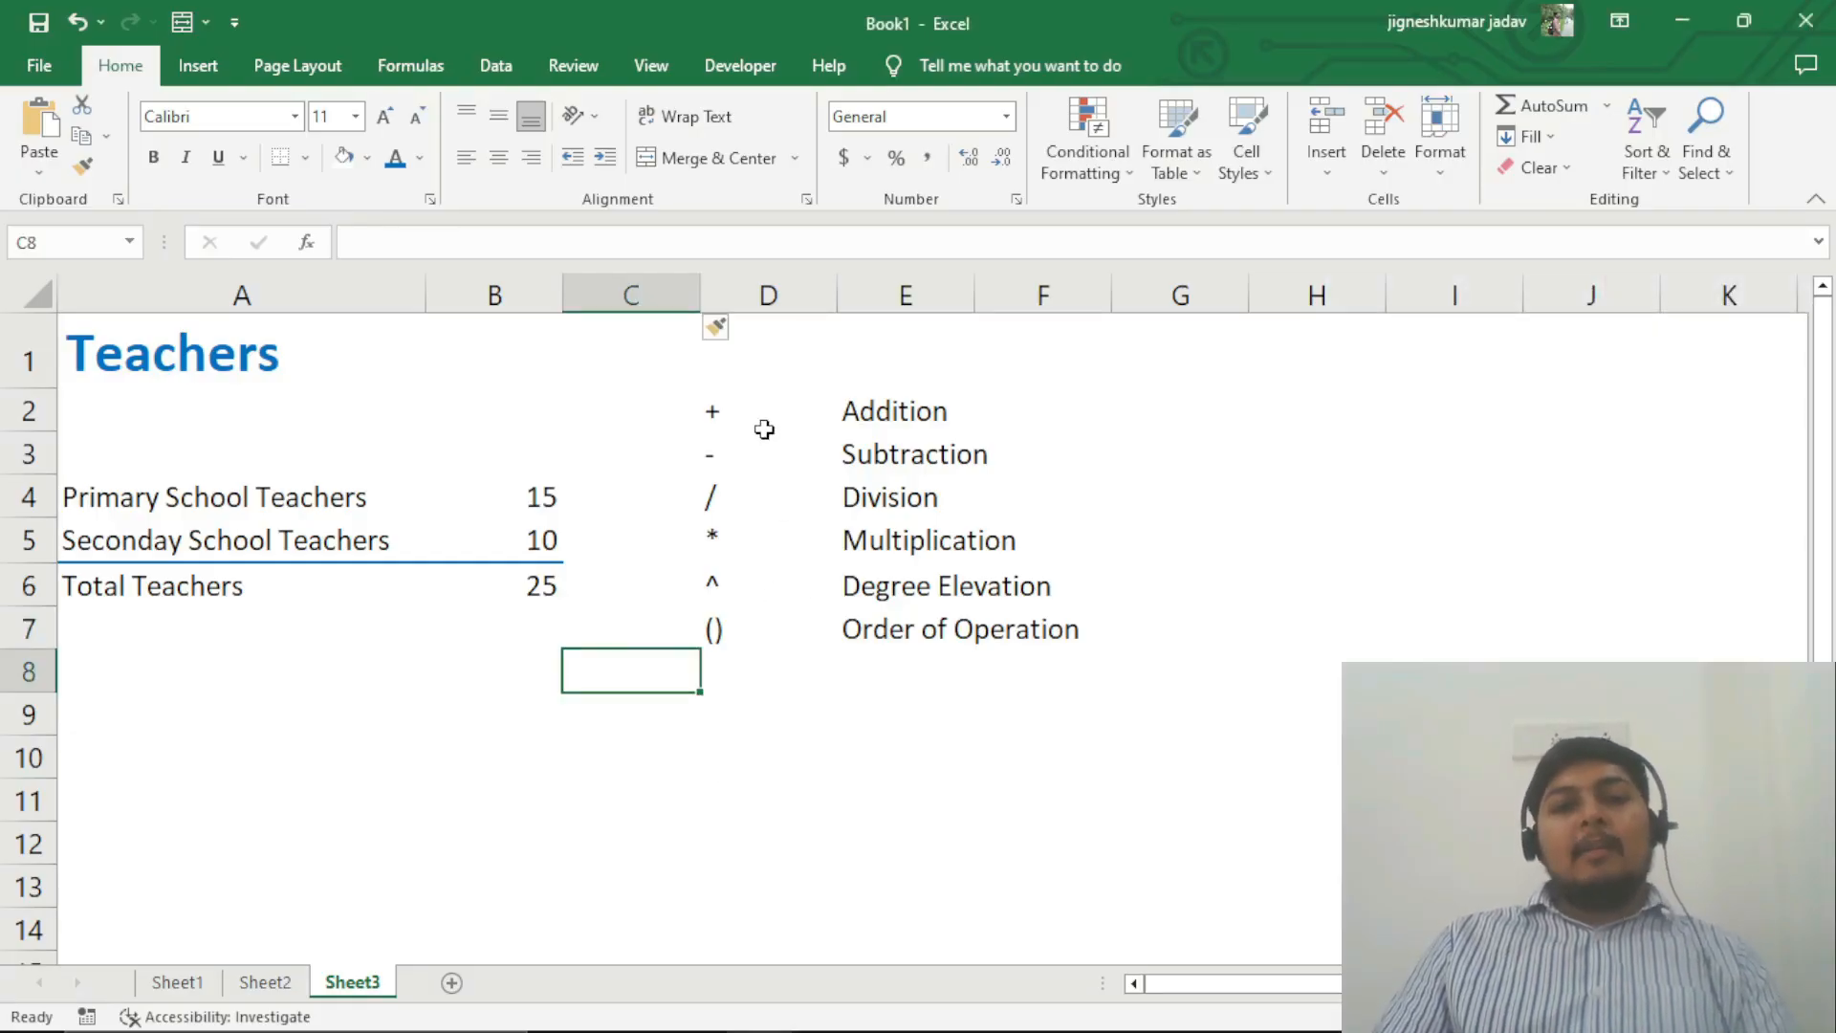
Step: Select the list of arithmetic operators and their names in D2:E7
left_click_drag(762, 421, 895, 649)
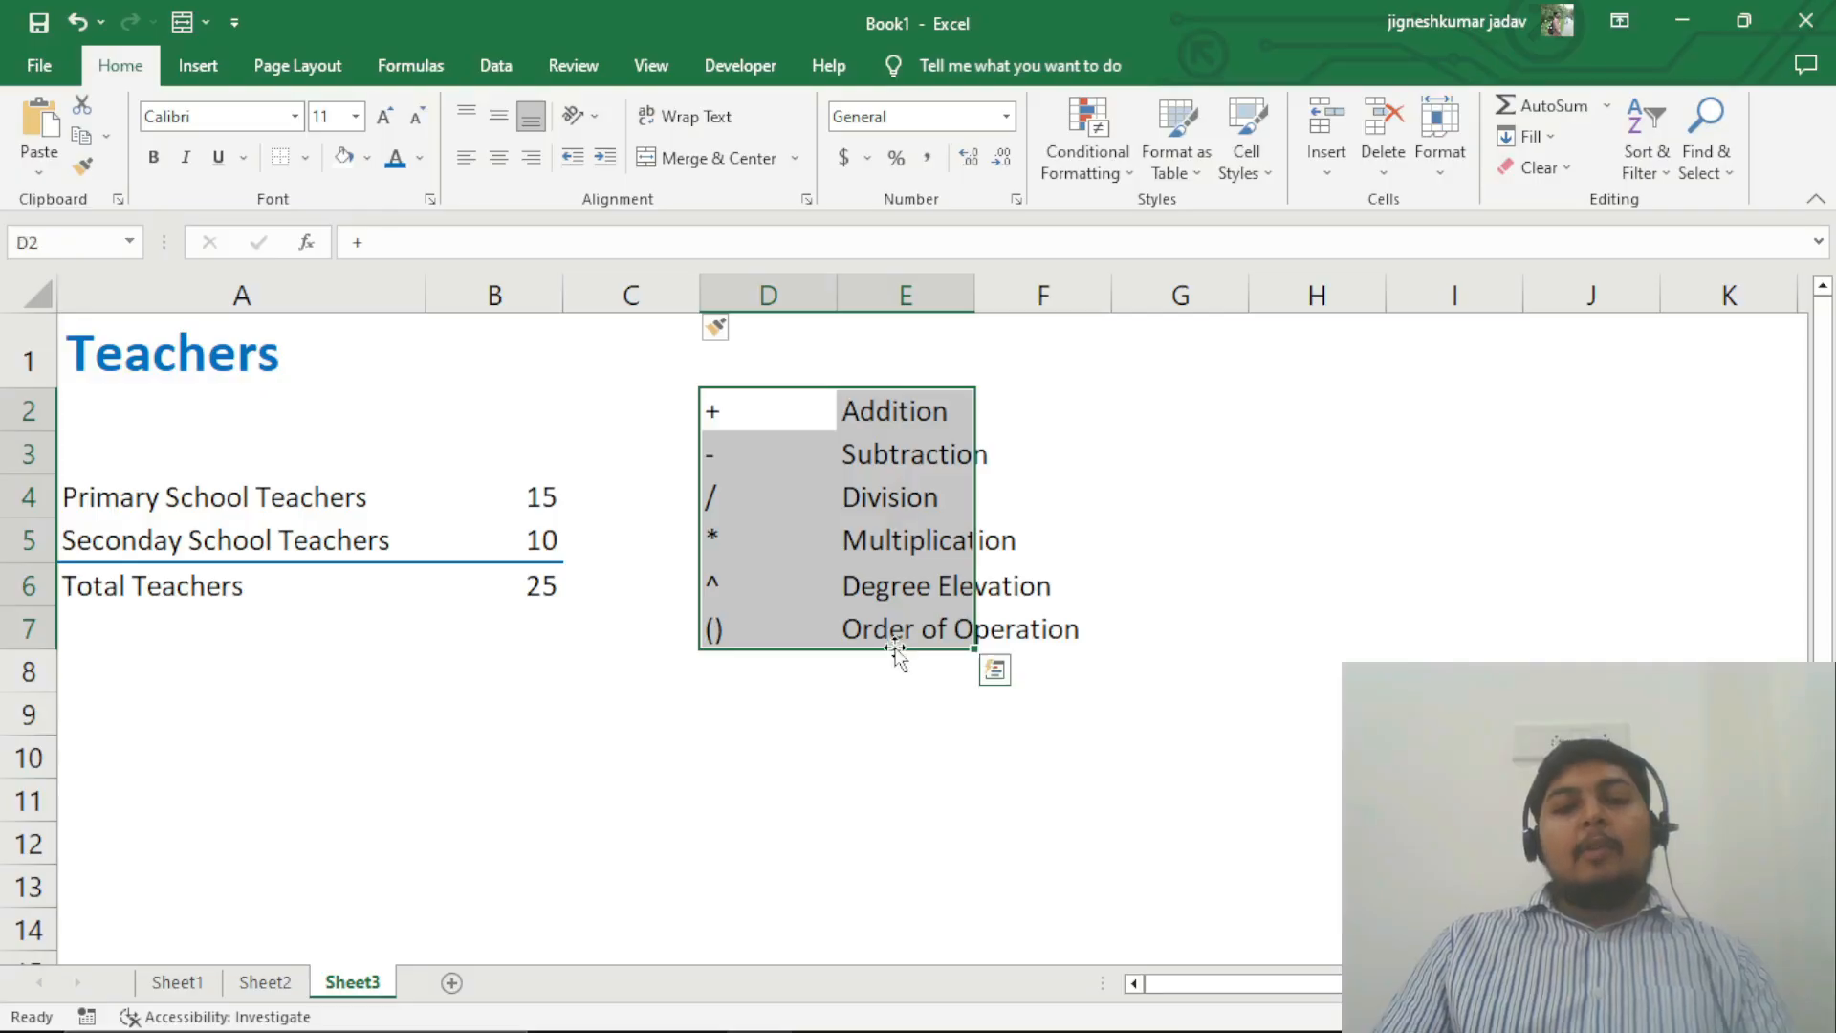
Step: Review each arithmetic operator in D2:D7 alongside its name, from Addition down to Order of Operation
left_click(870, 683)
left_click(748, 410)
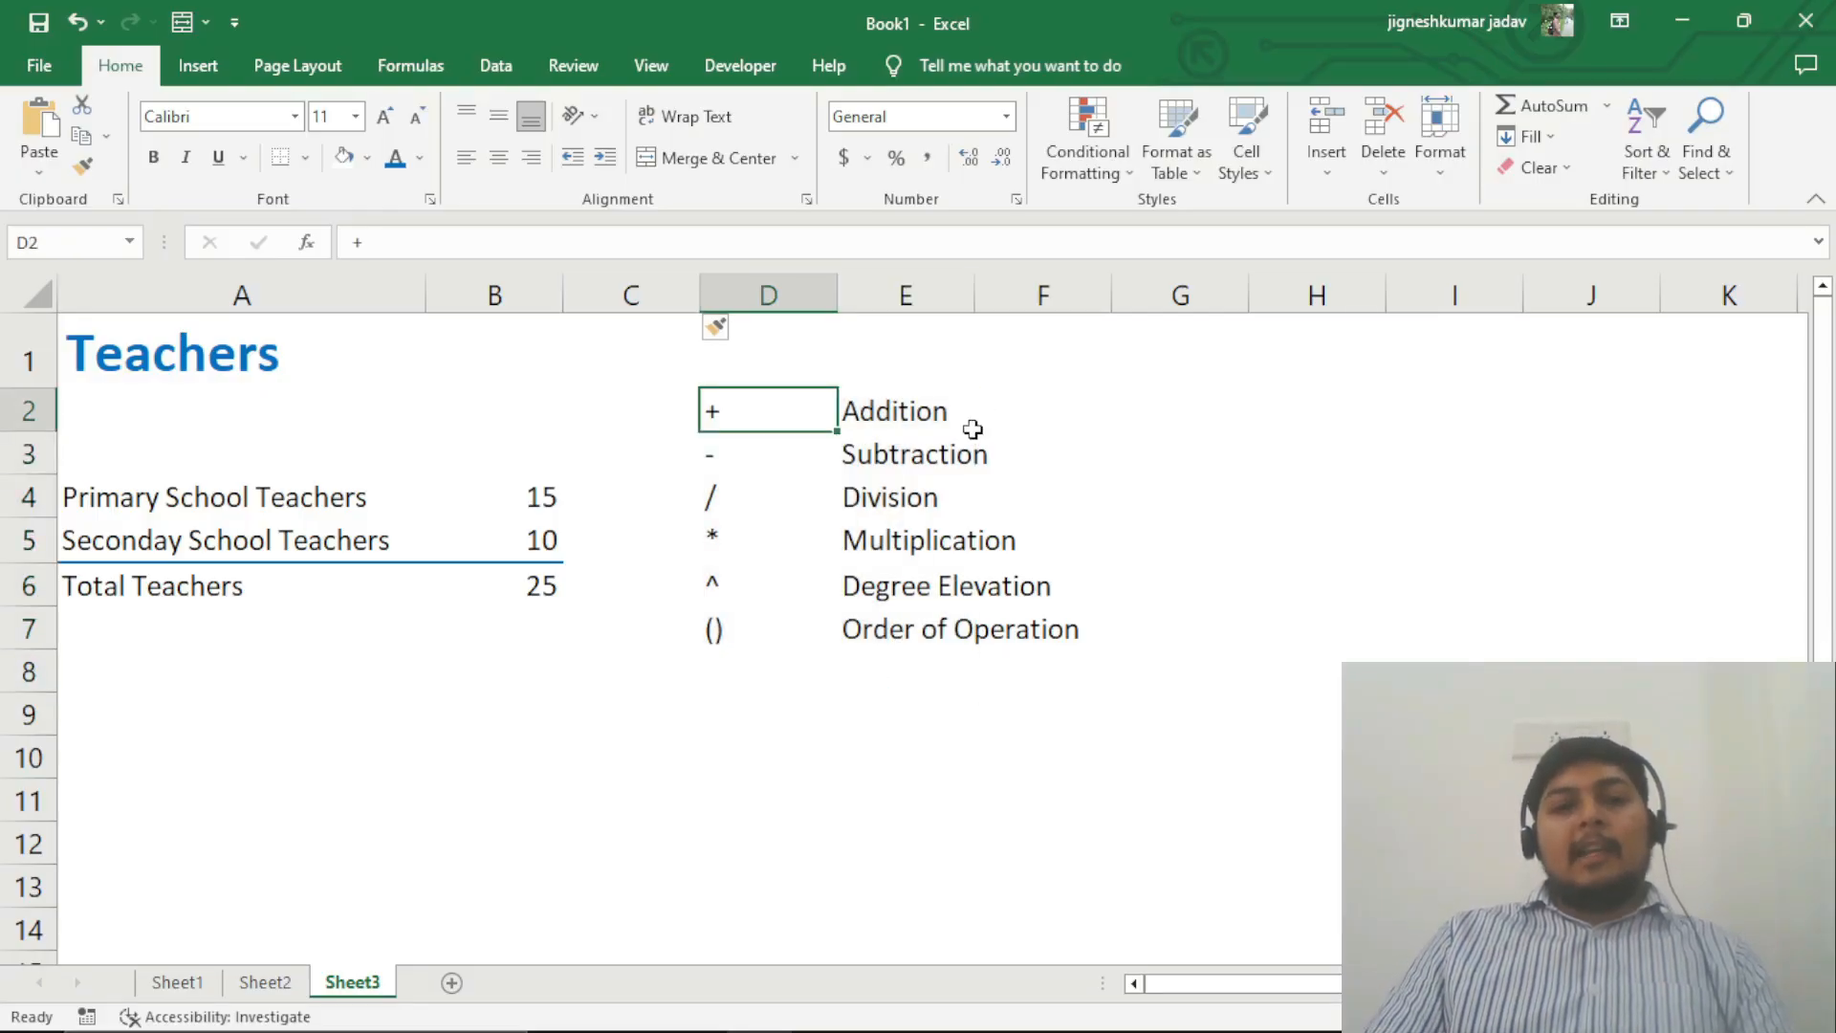
left_click(779, 455)
left_click(1016, 454)
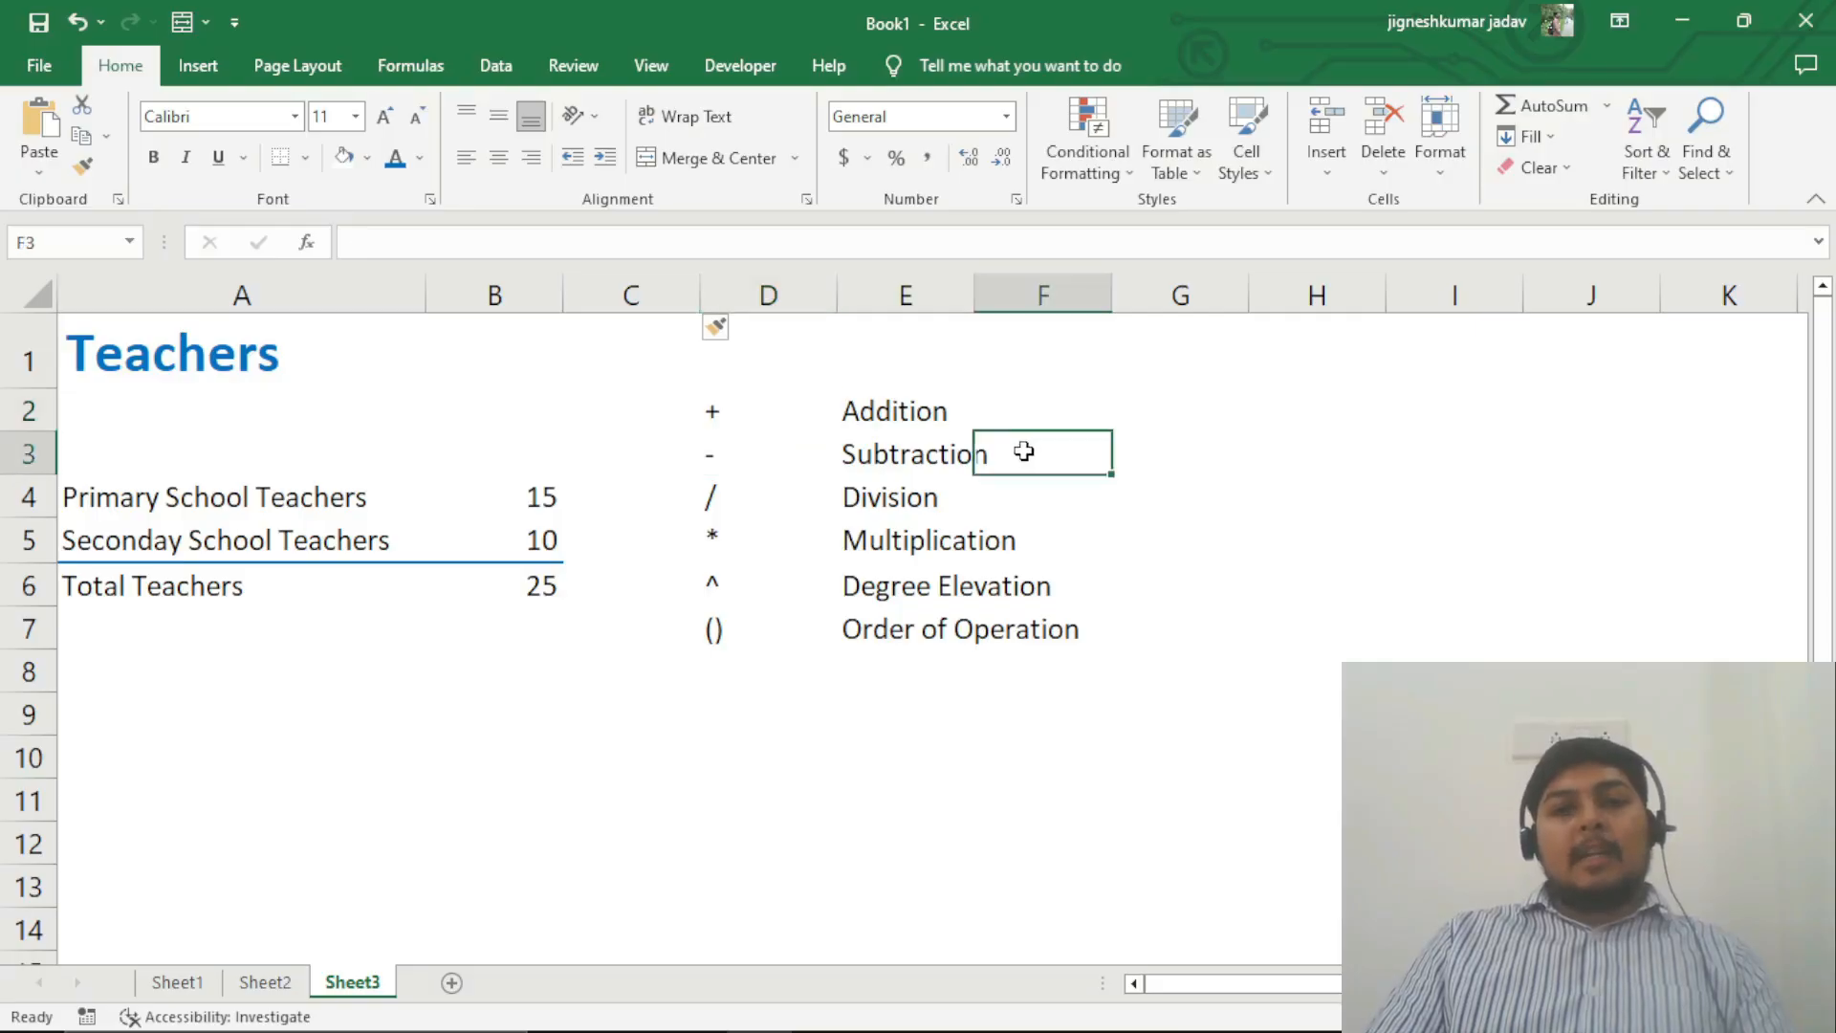
left_click(766, 500)
left_click(917, 497)
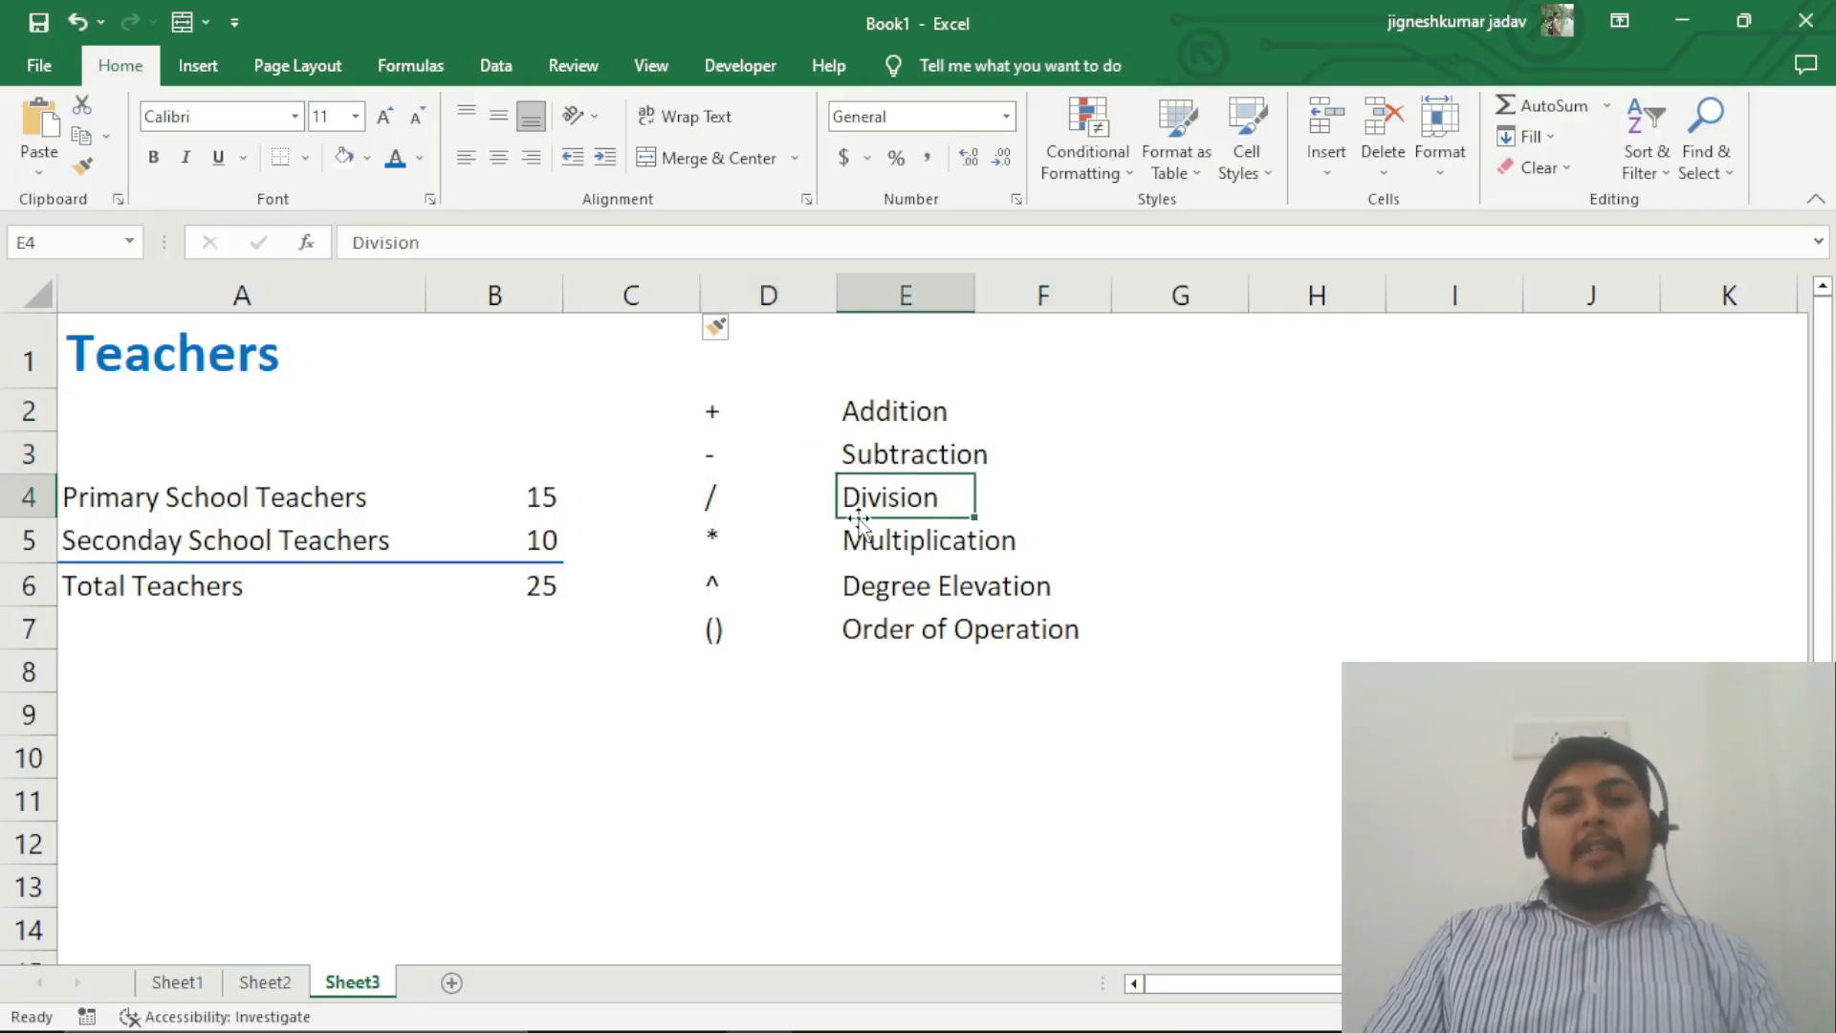
left_click(762, 537)
left_click(944, 537)
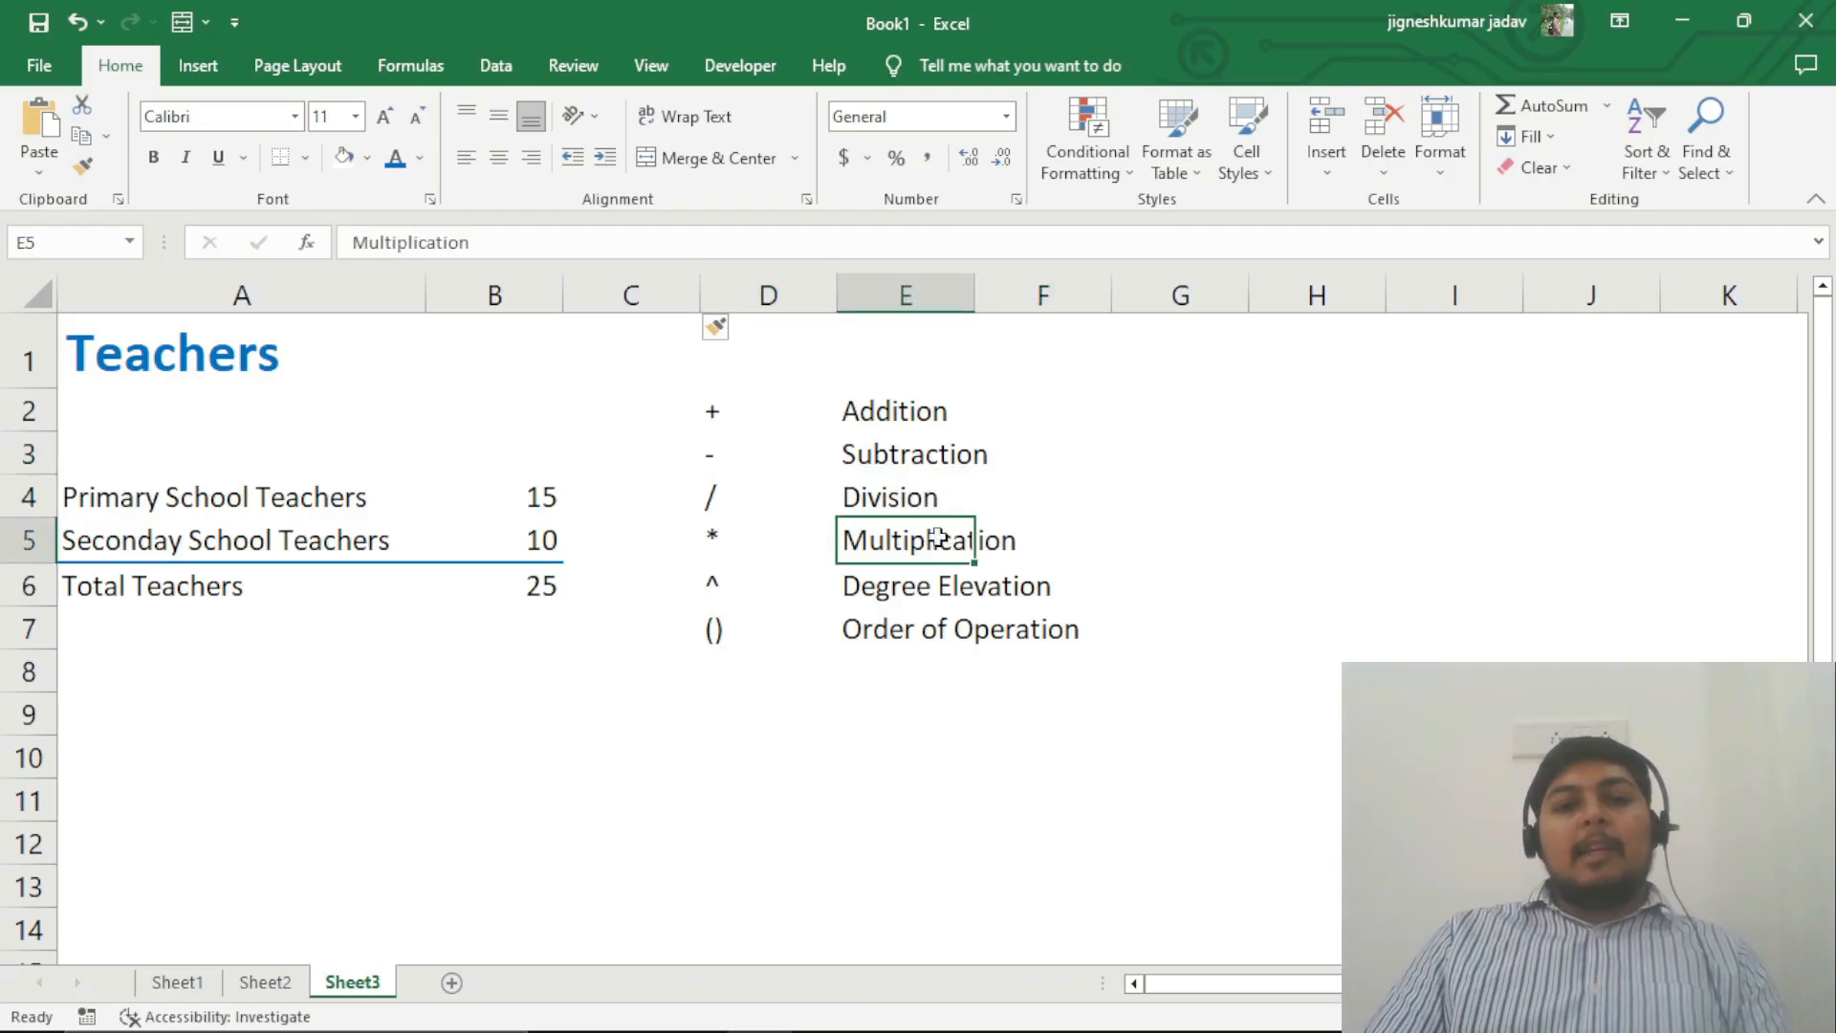
left_click(778, 586)
left_click(982, 586)
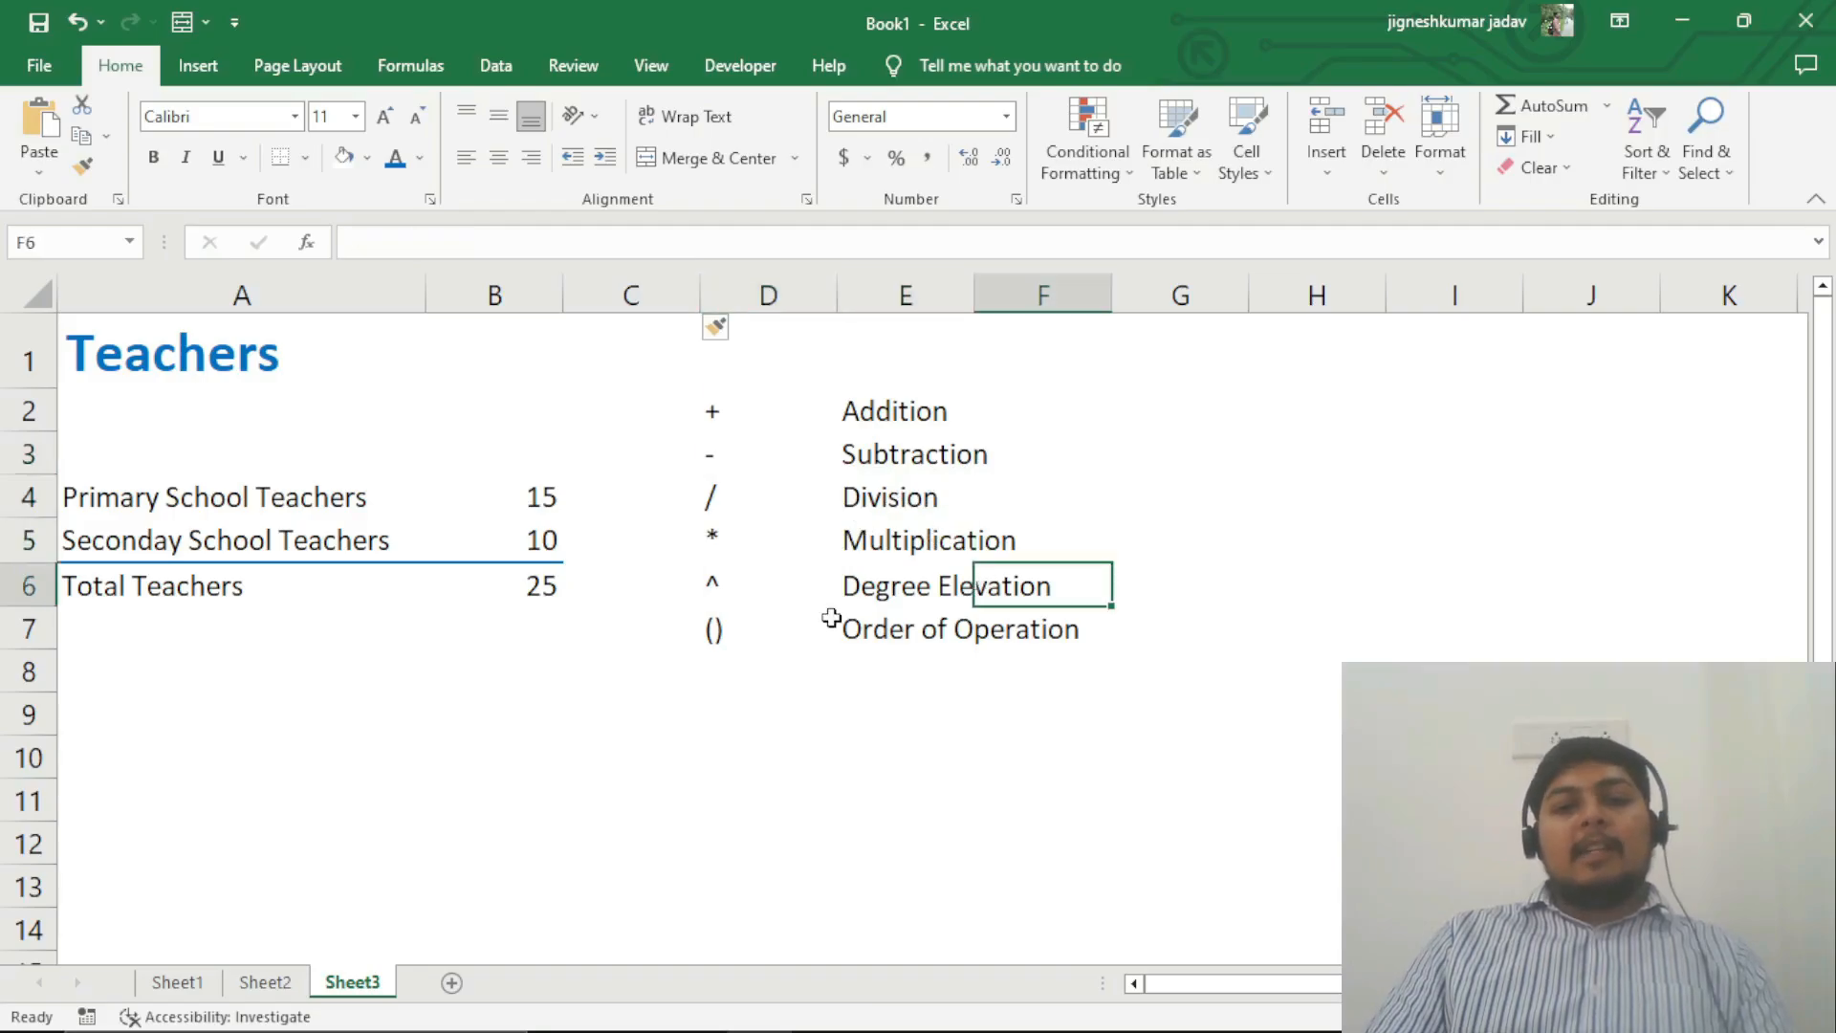
left_click(787, 629)
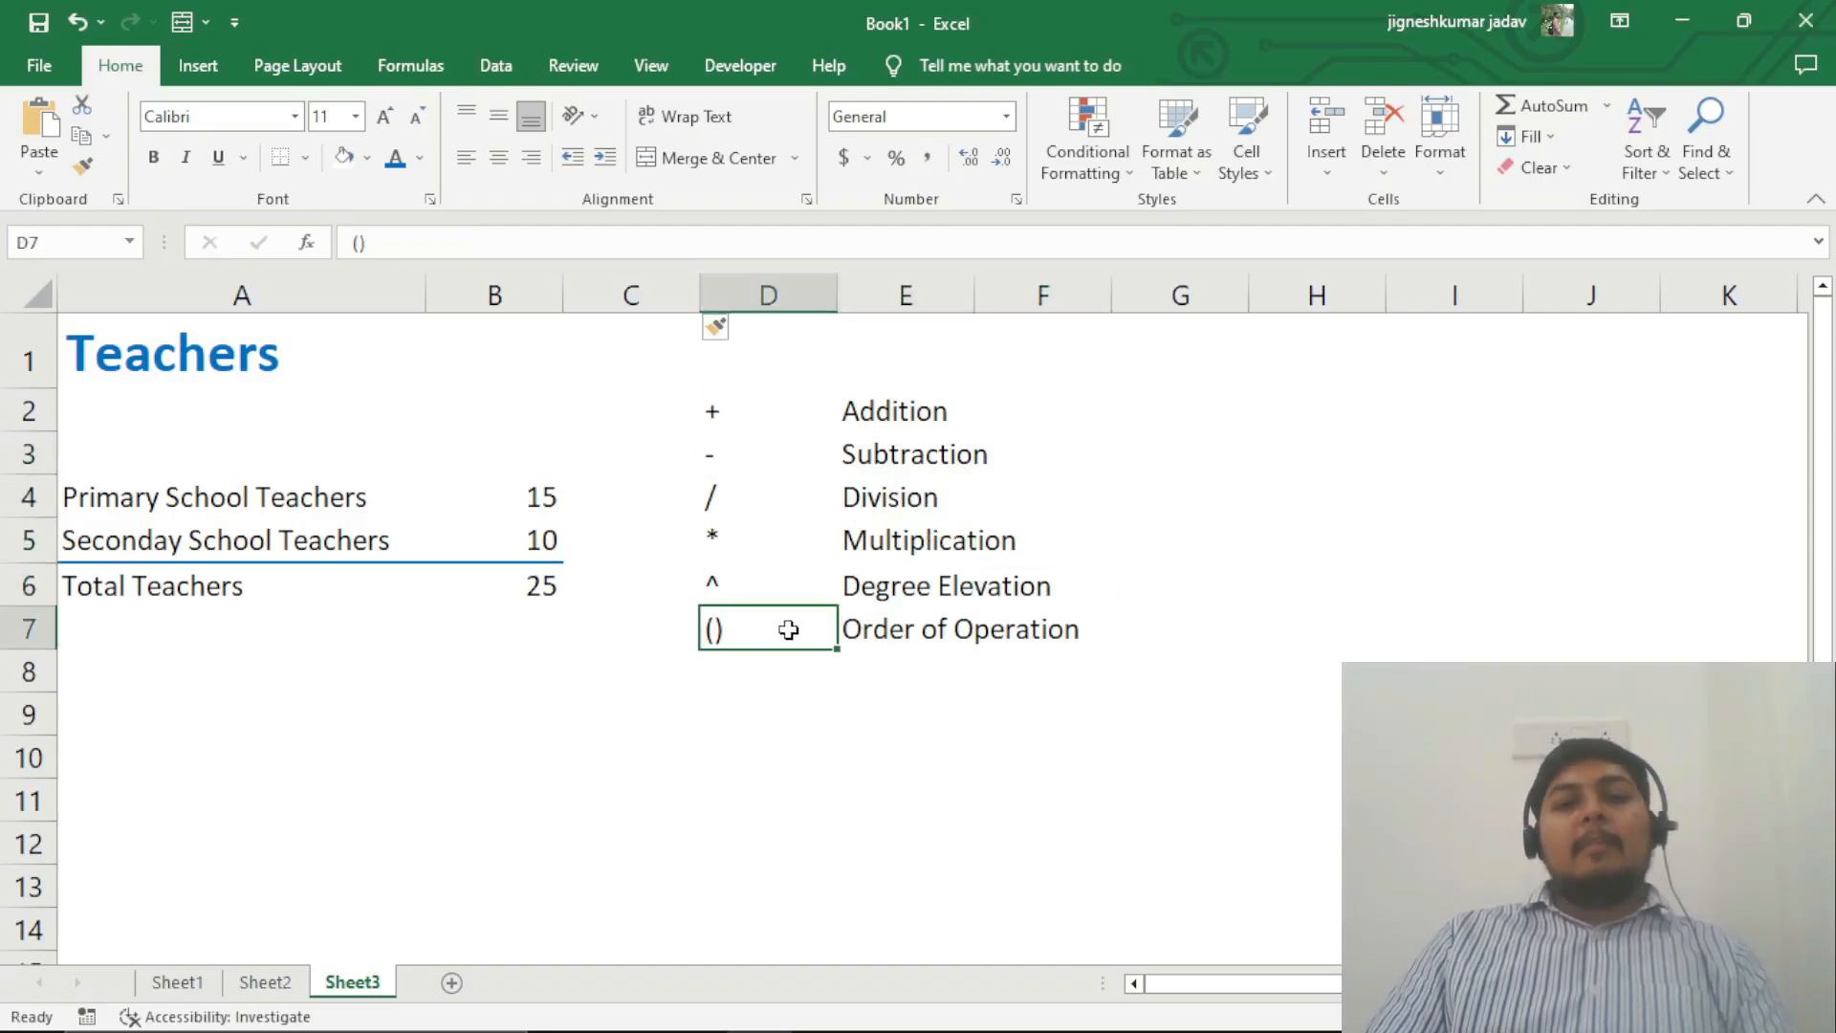
left_click(1016, 639)
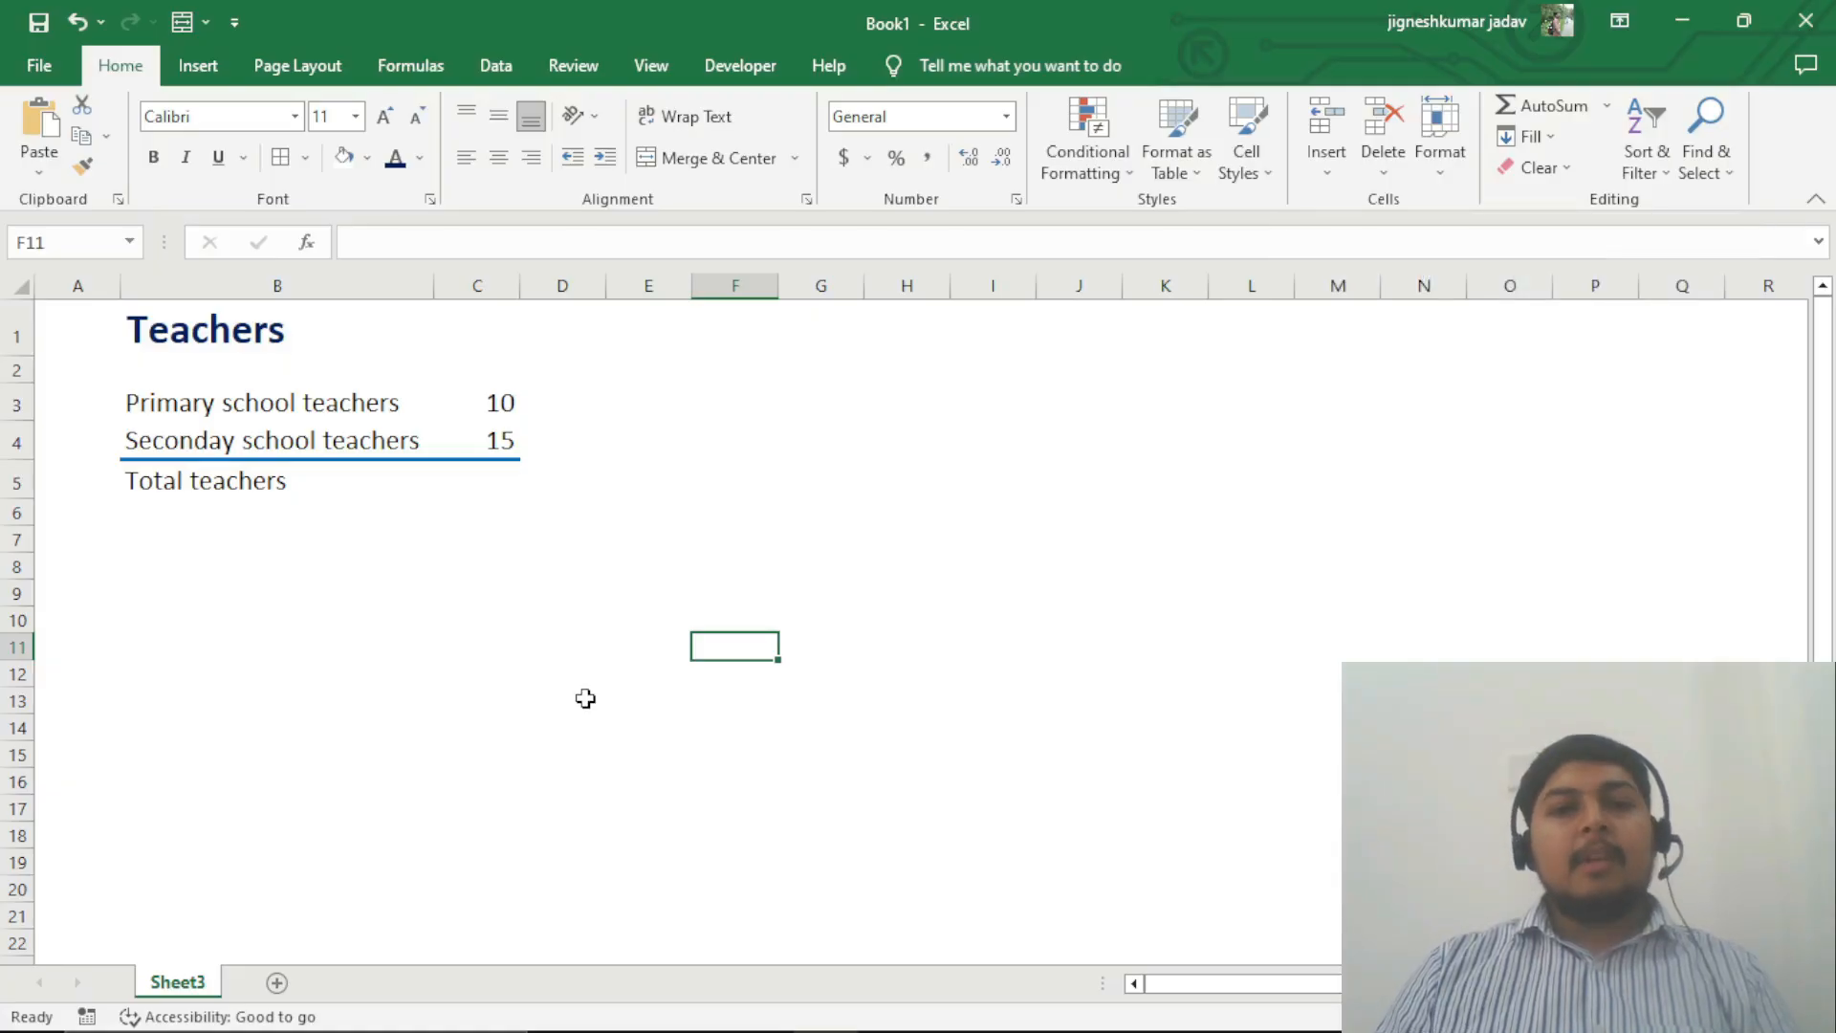
left_click(488, 481)
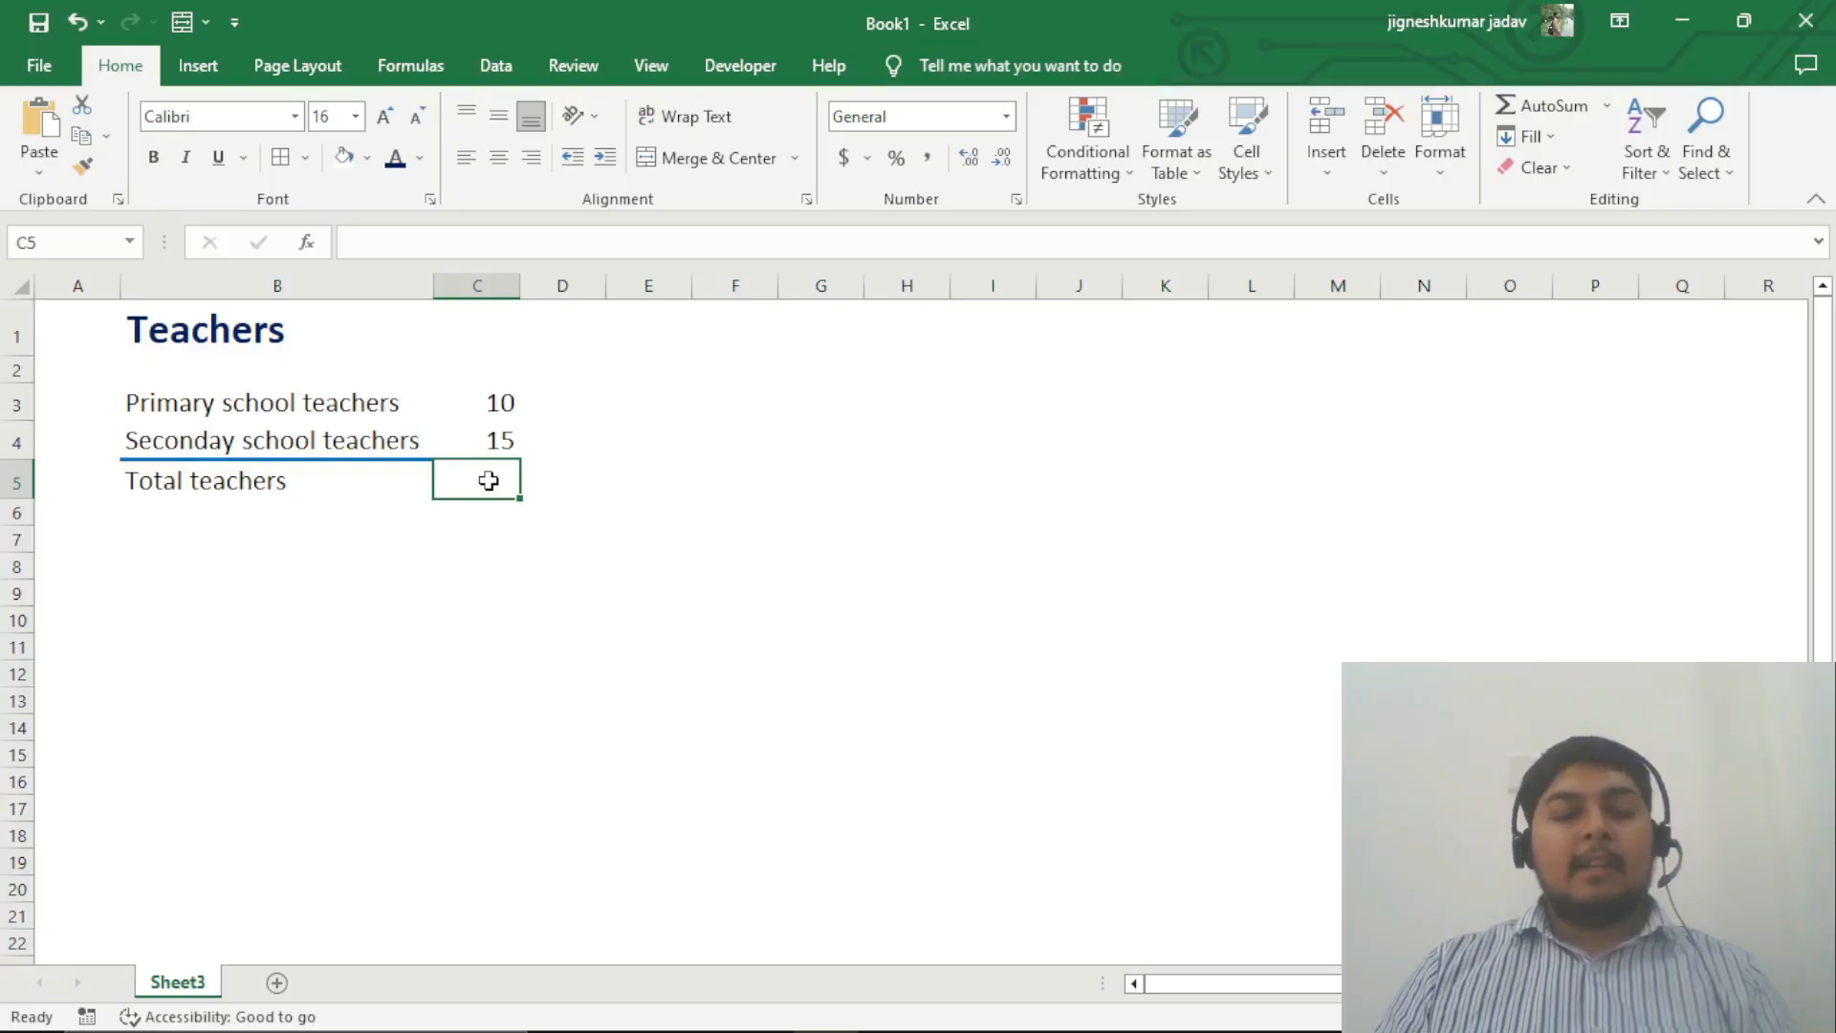
double_click(490, 486)
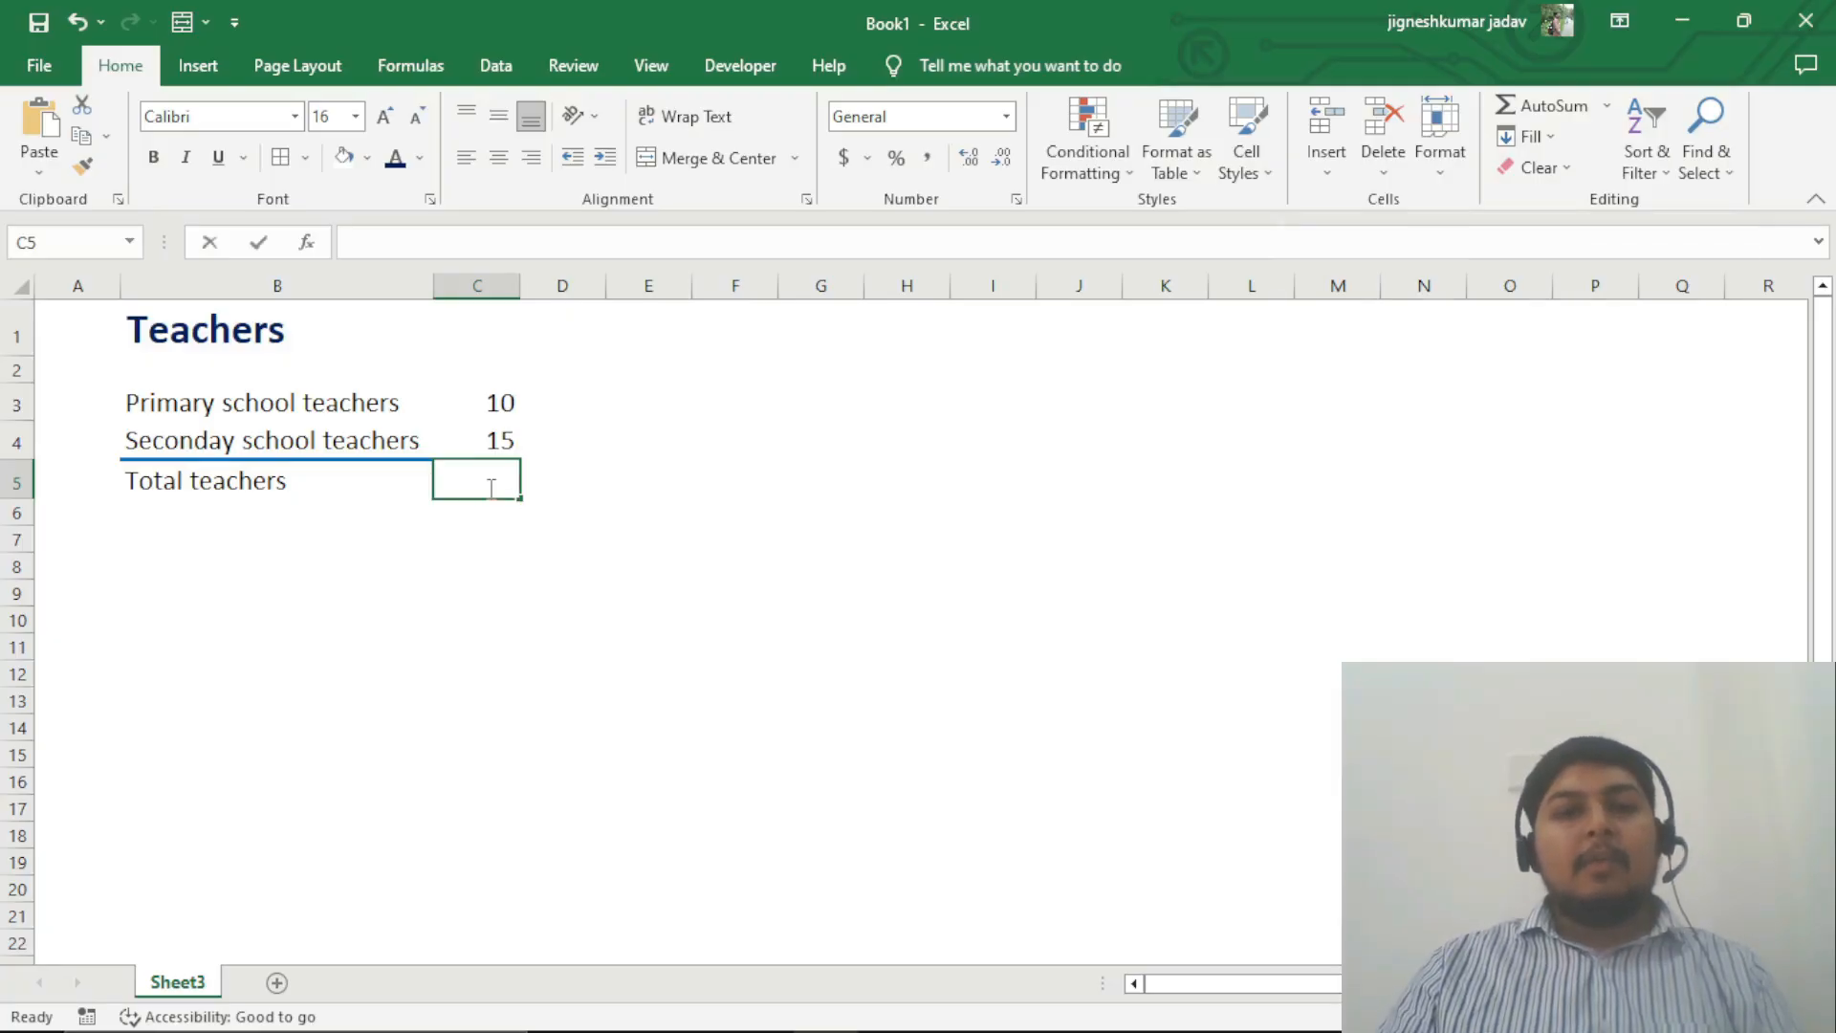
type("=")
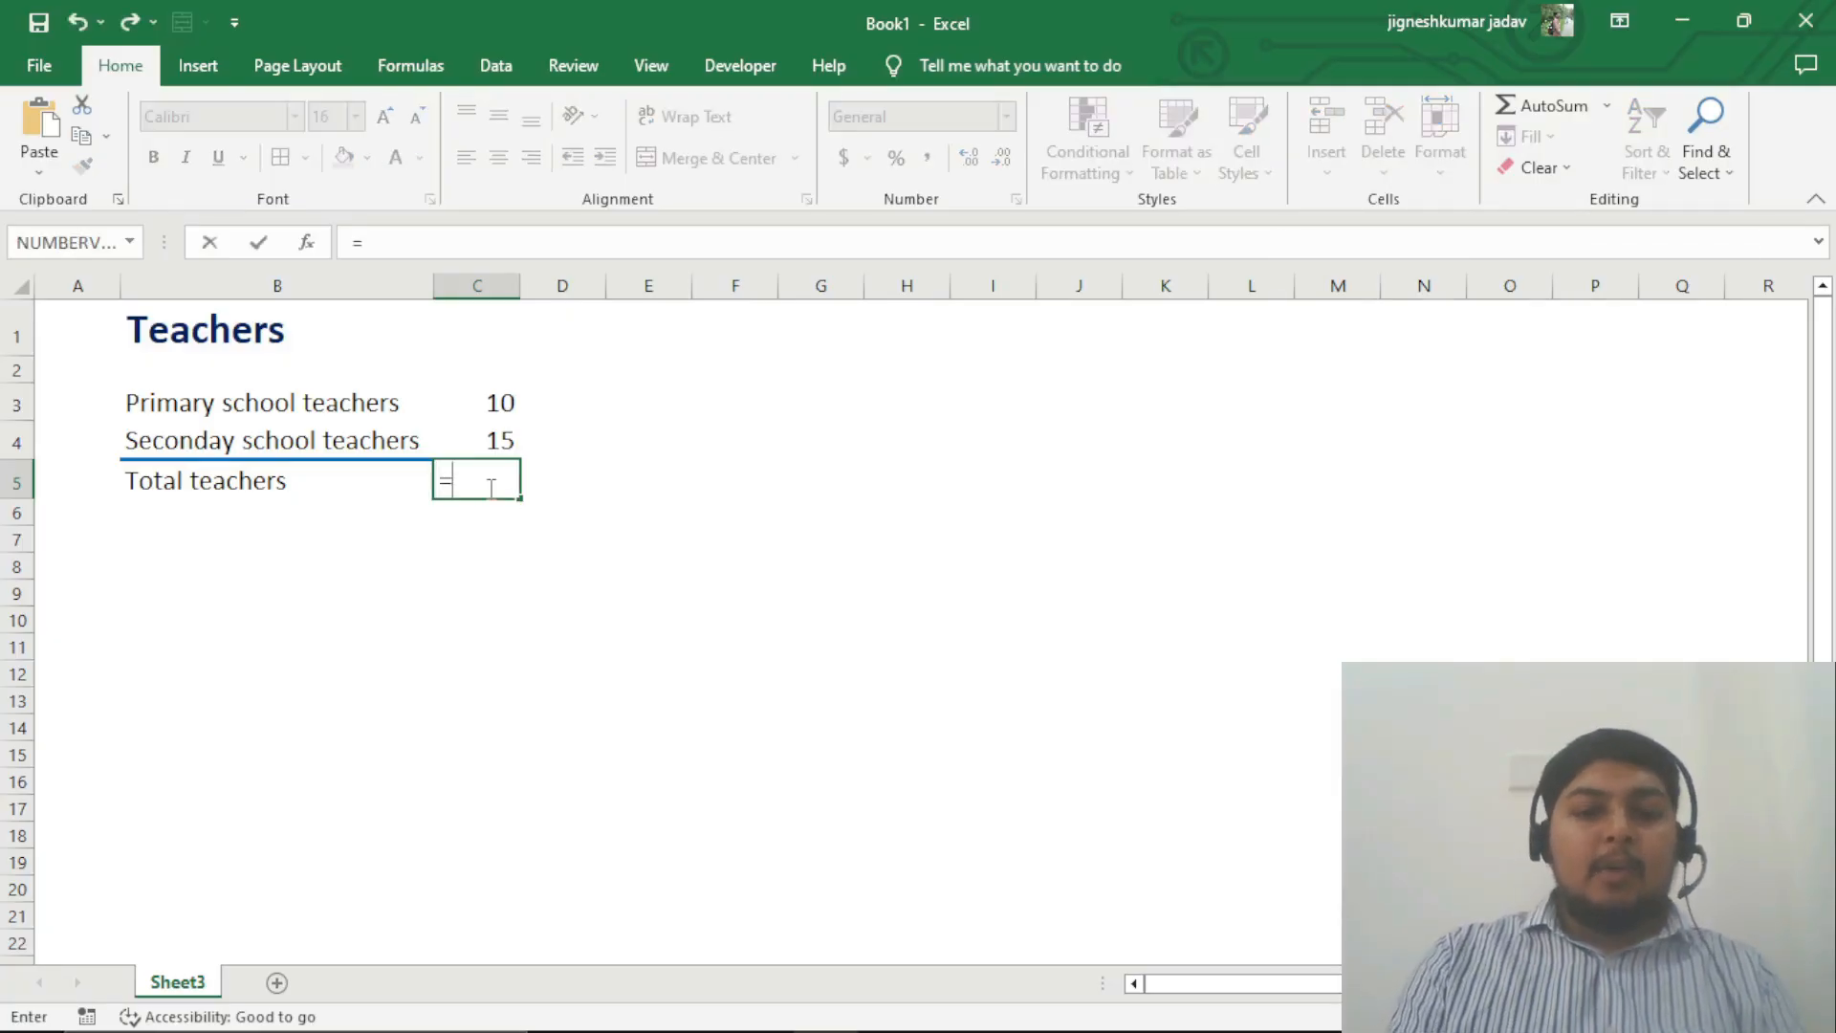
type("if")
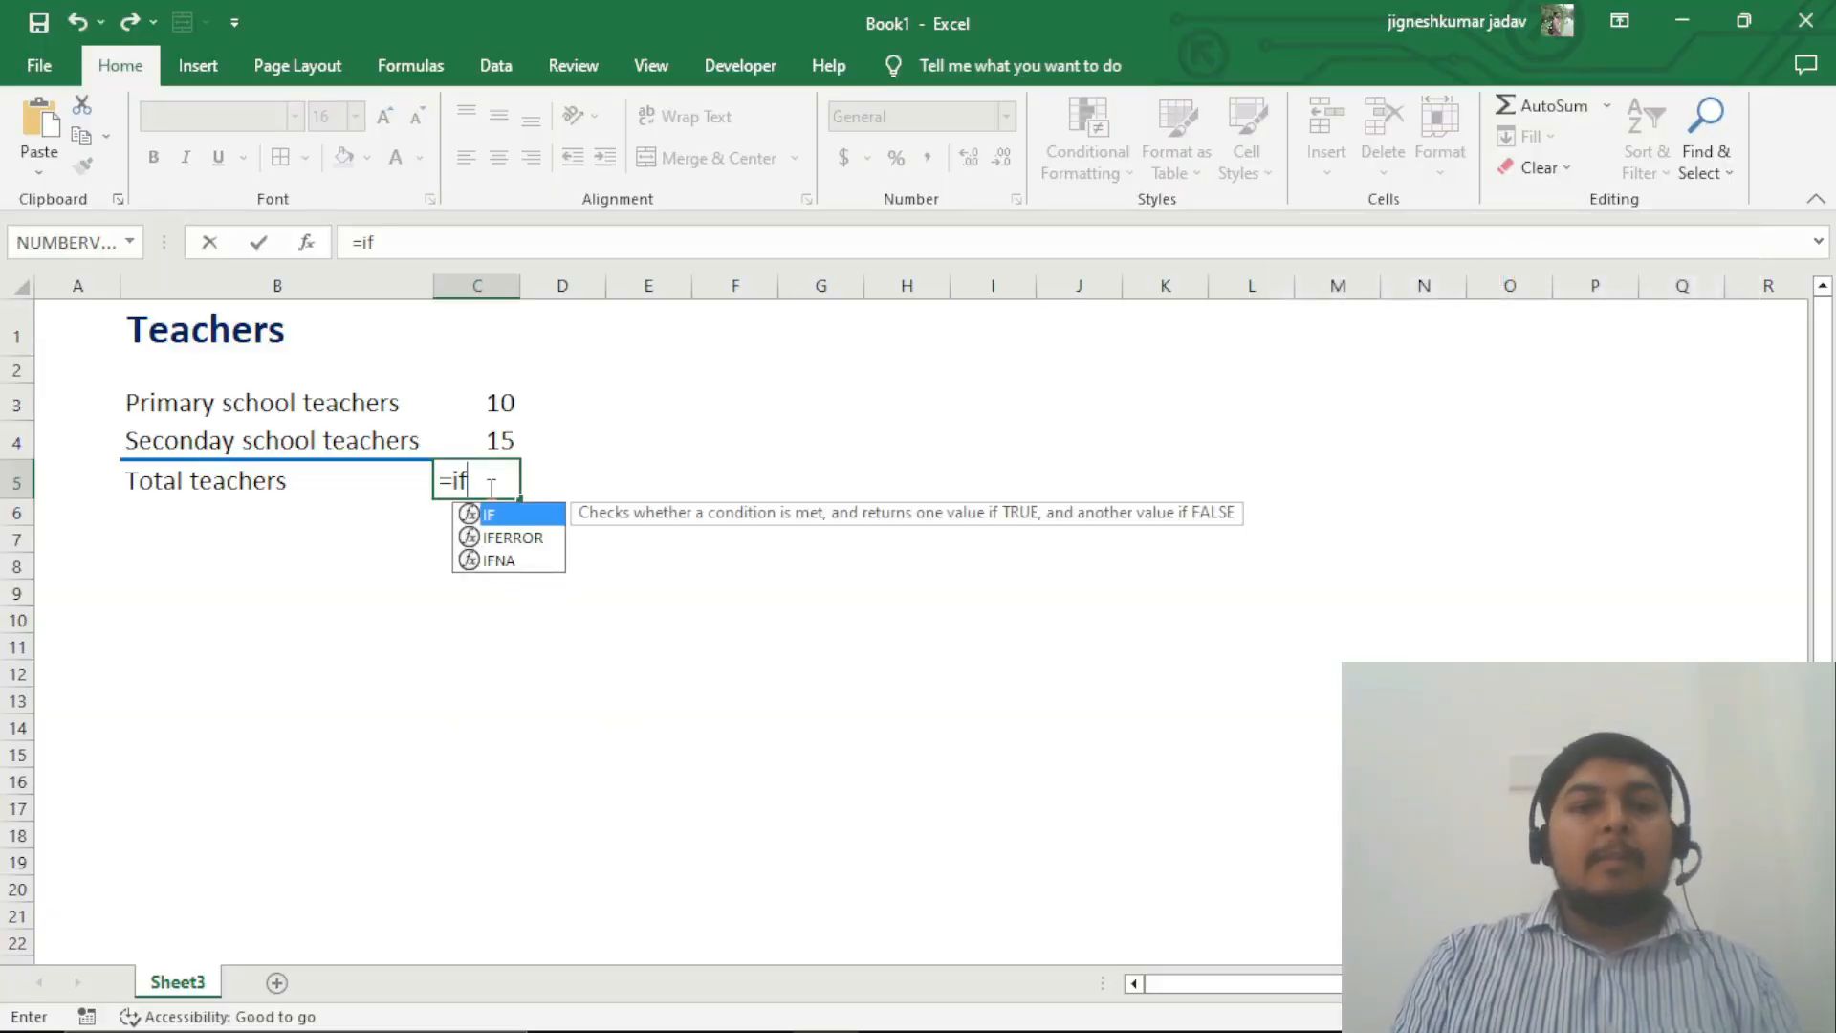
type("(")
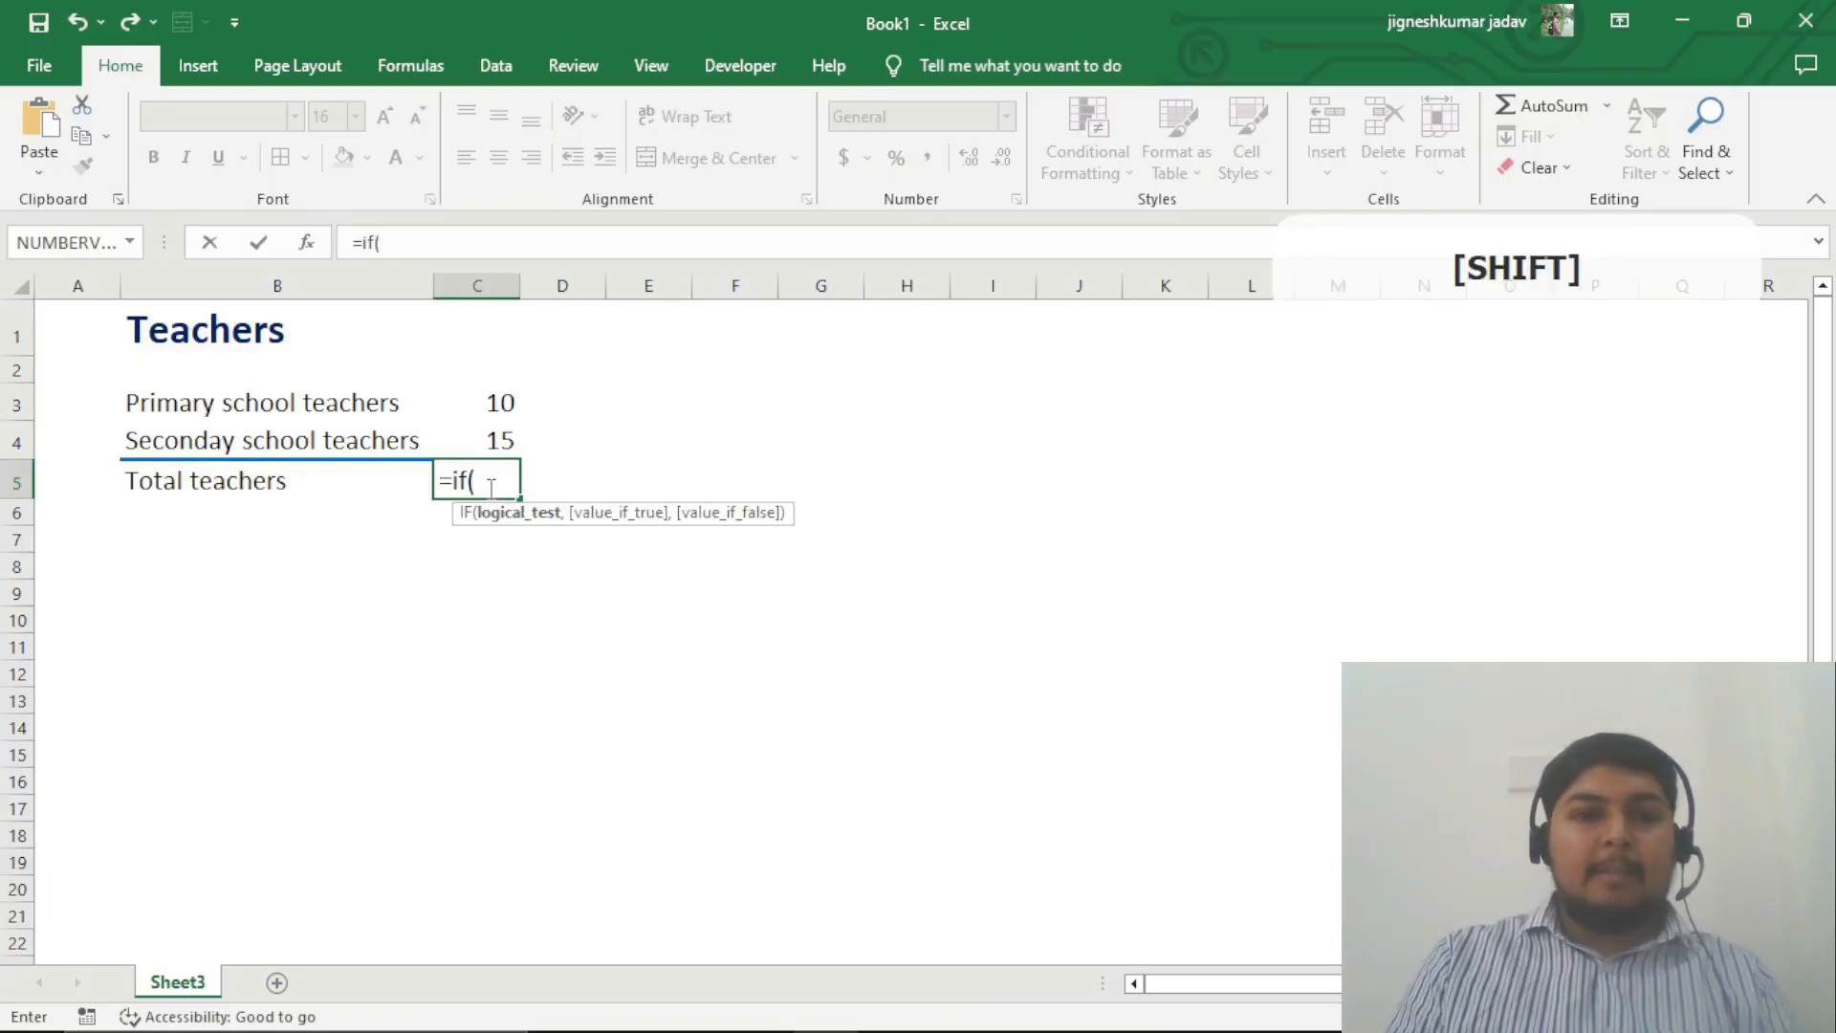
key("ctrl+a")
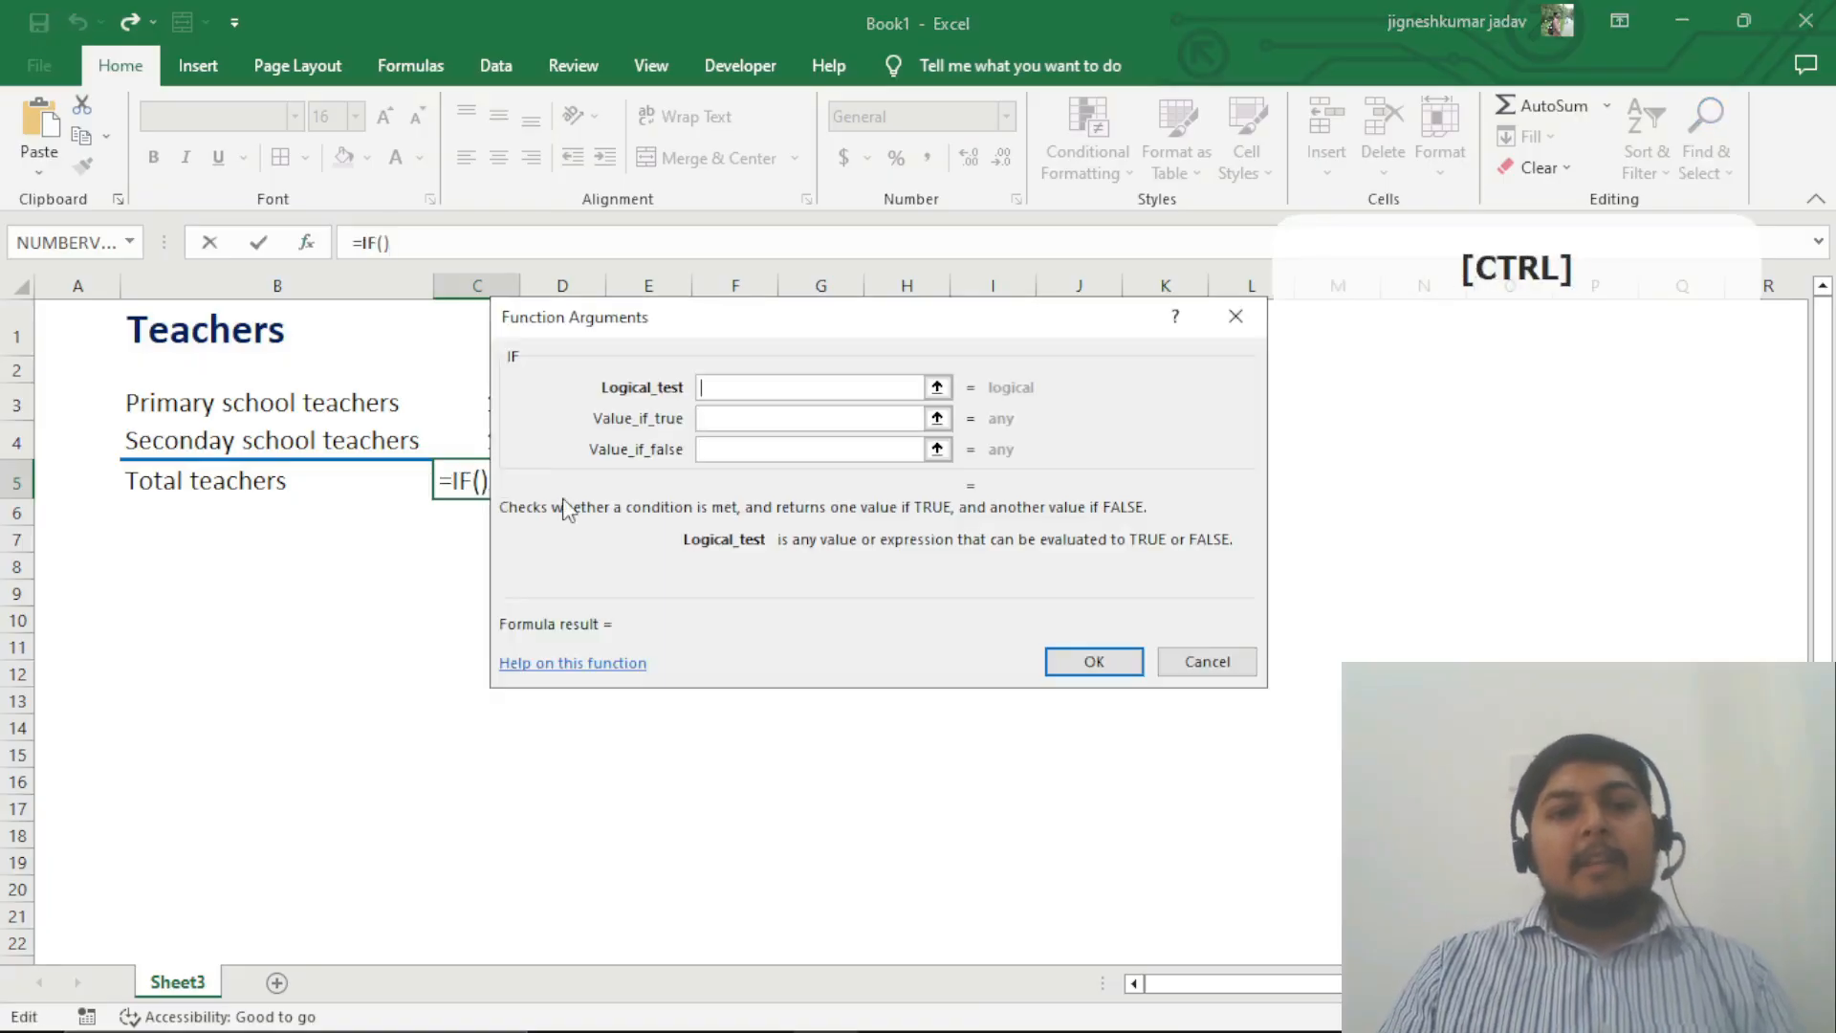
left_click(1224, 661)
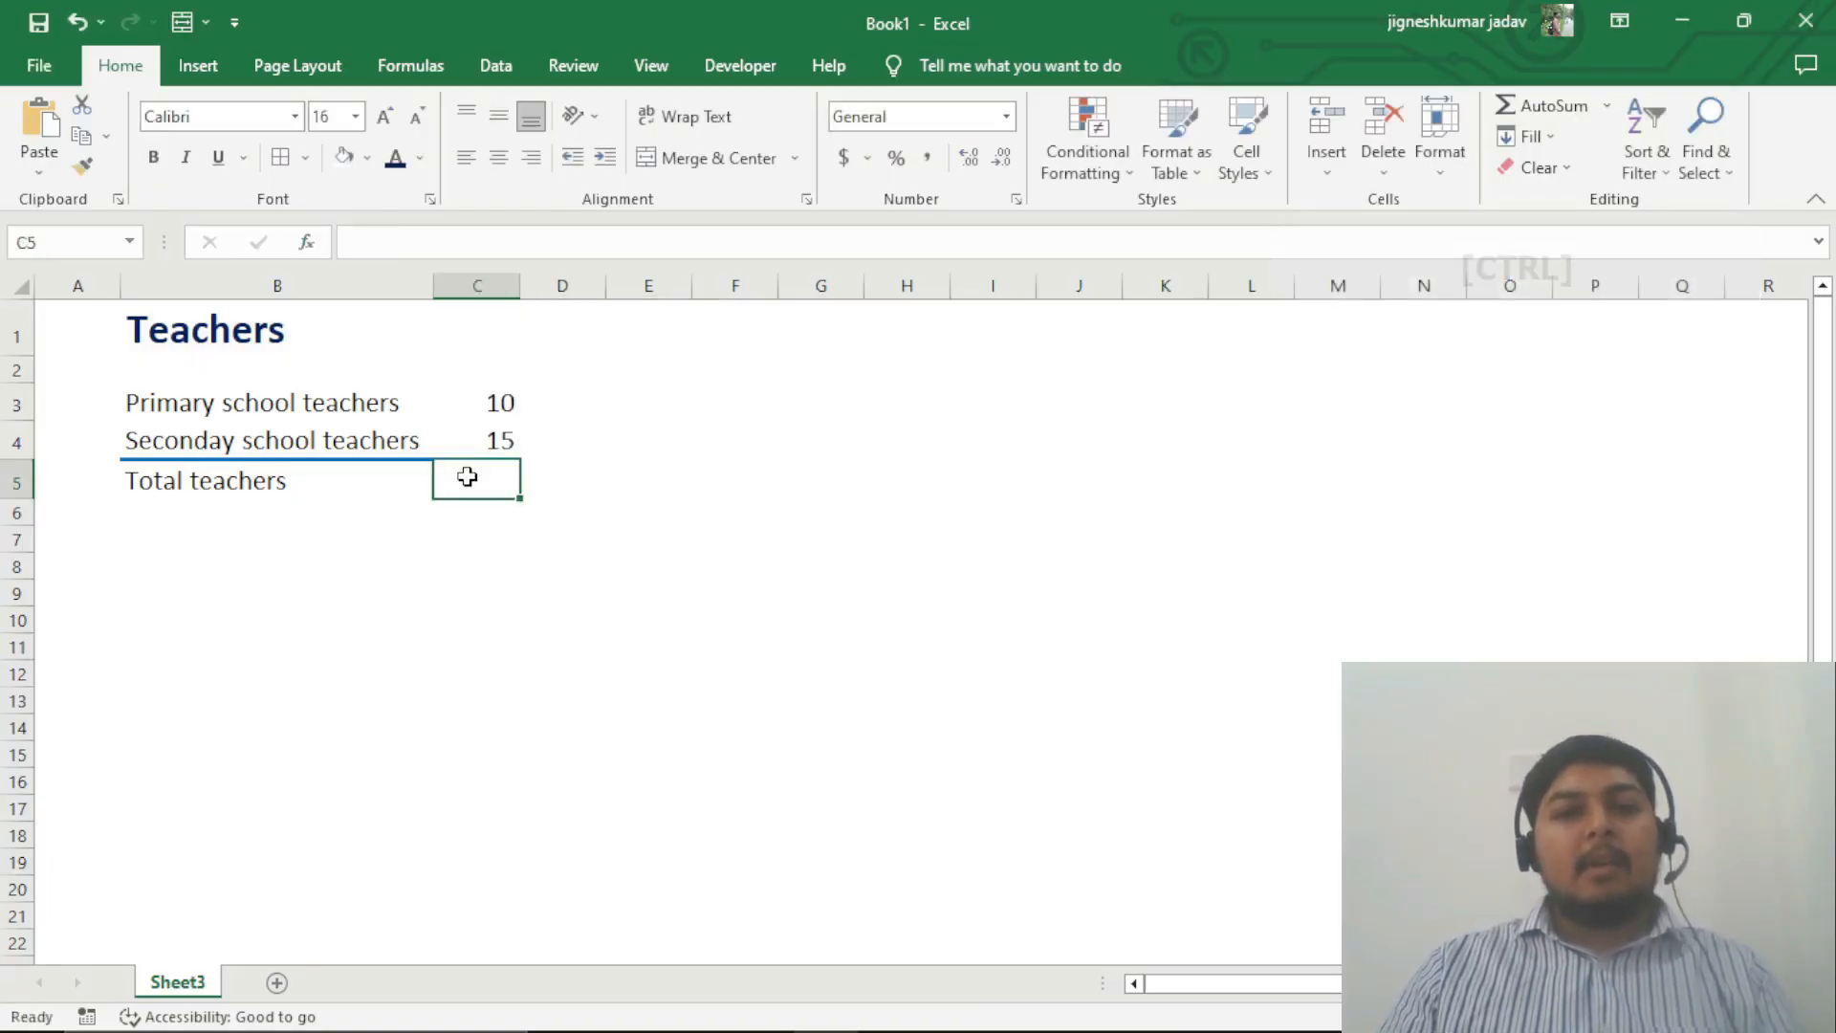
Step: Start inserting a function in the Total teachers cell C5 and list the functions of the All category
left_click(308, 244)
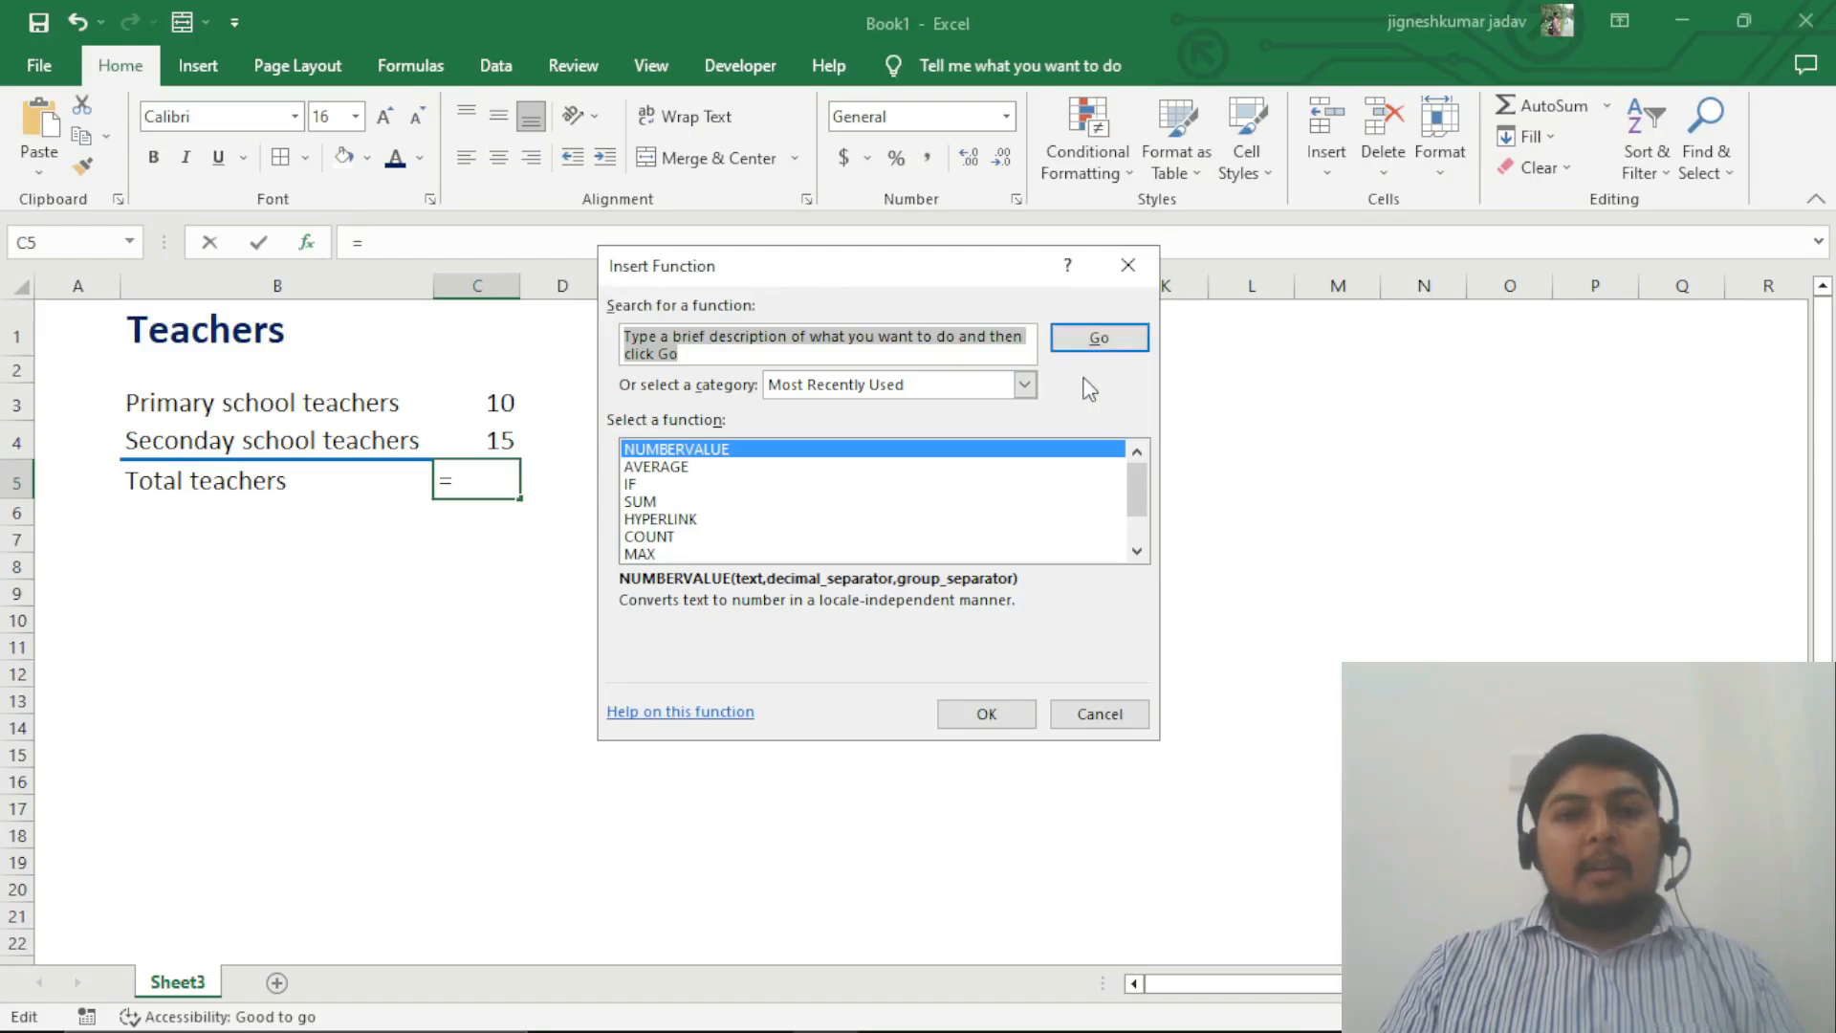
left_click(1024, 384)
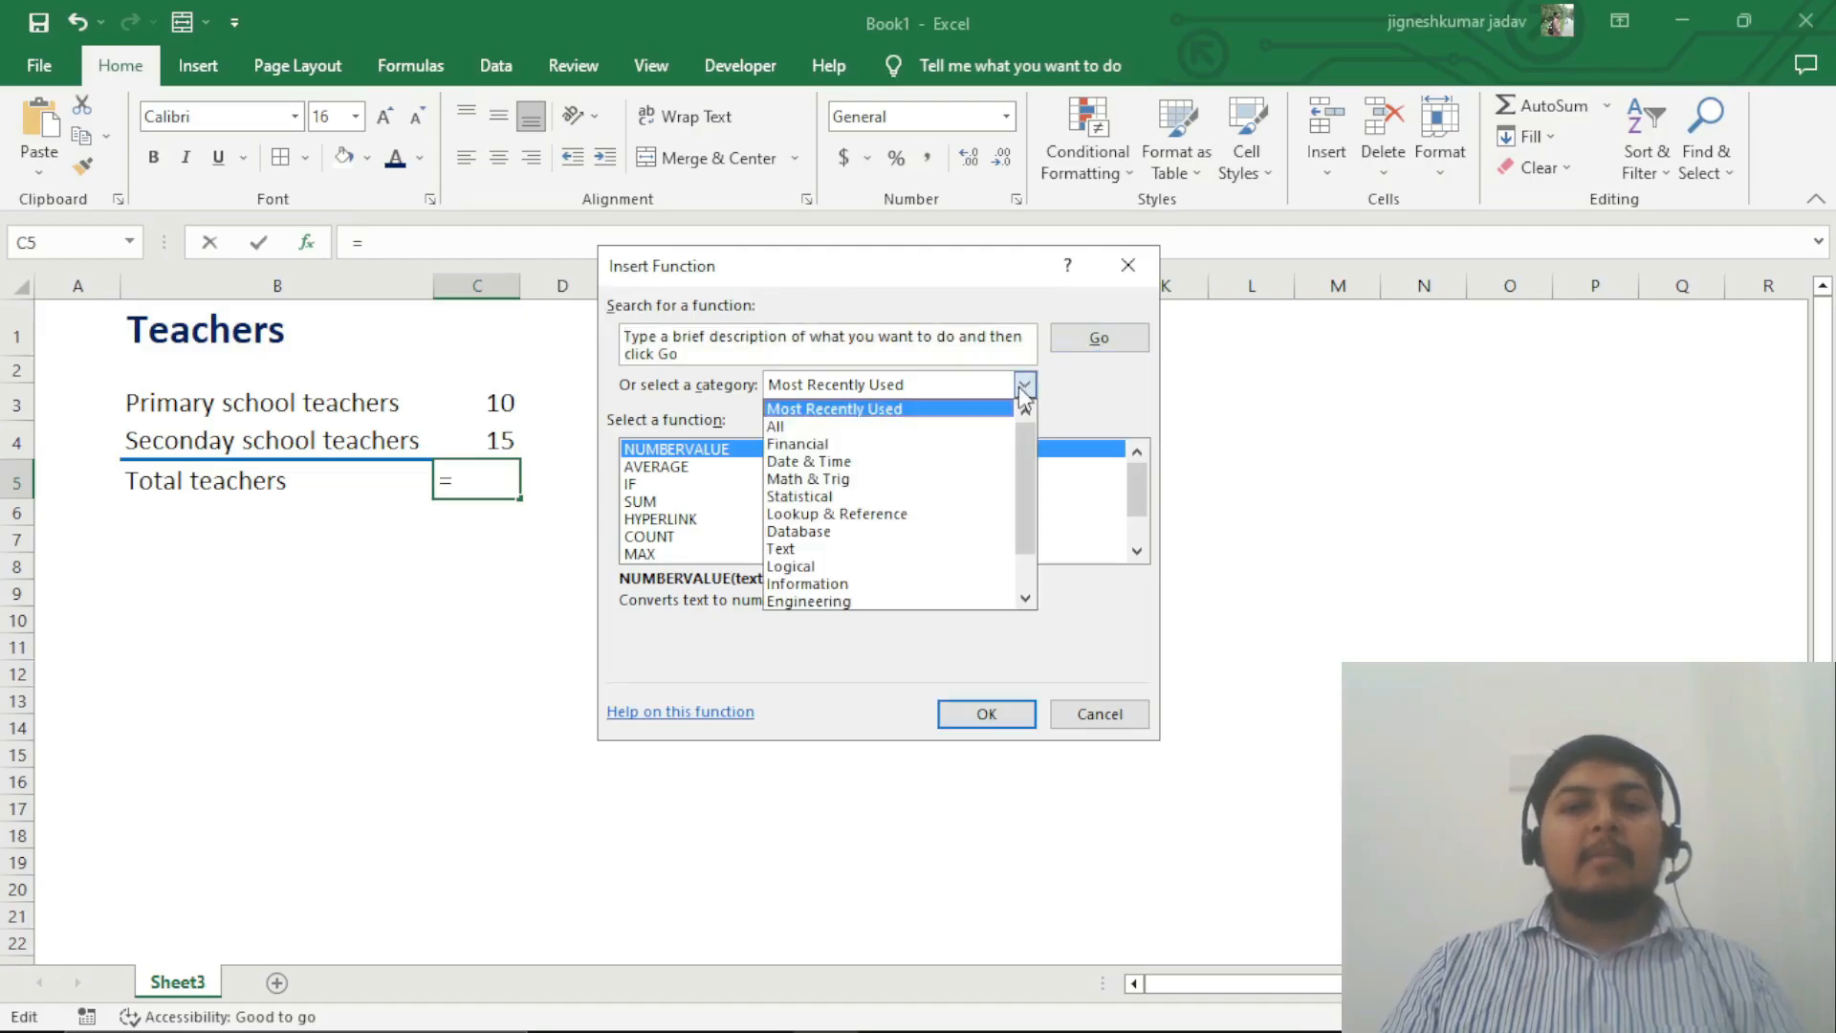
scroll(971, 577, "down", 1)
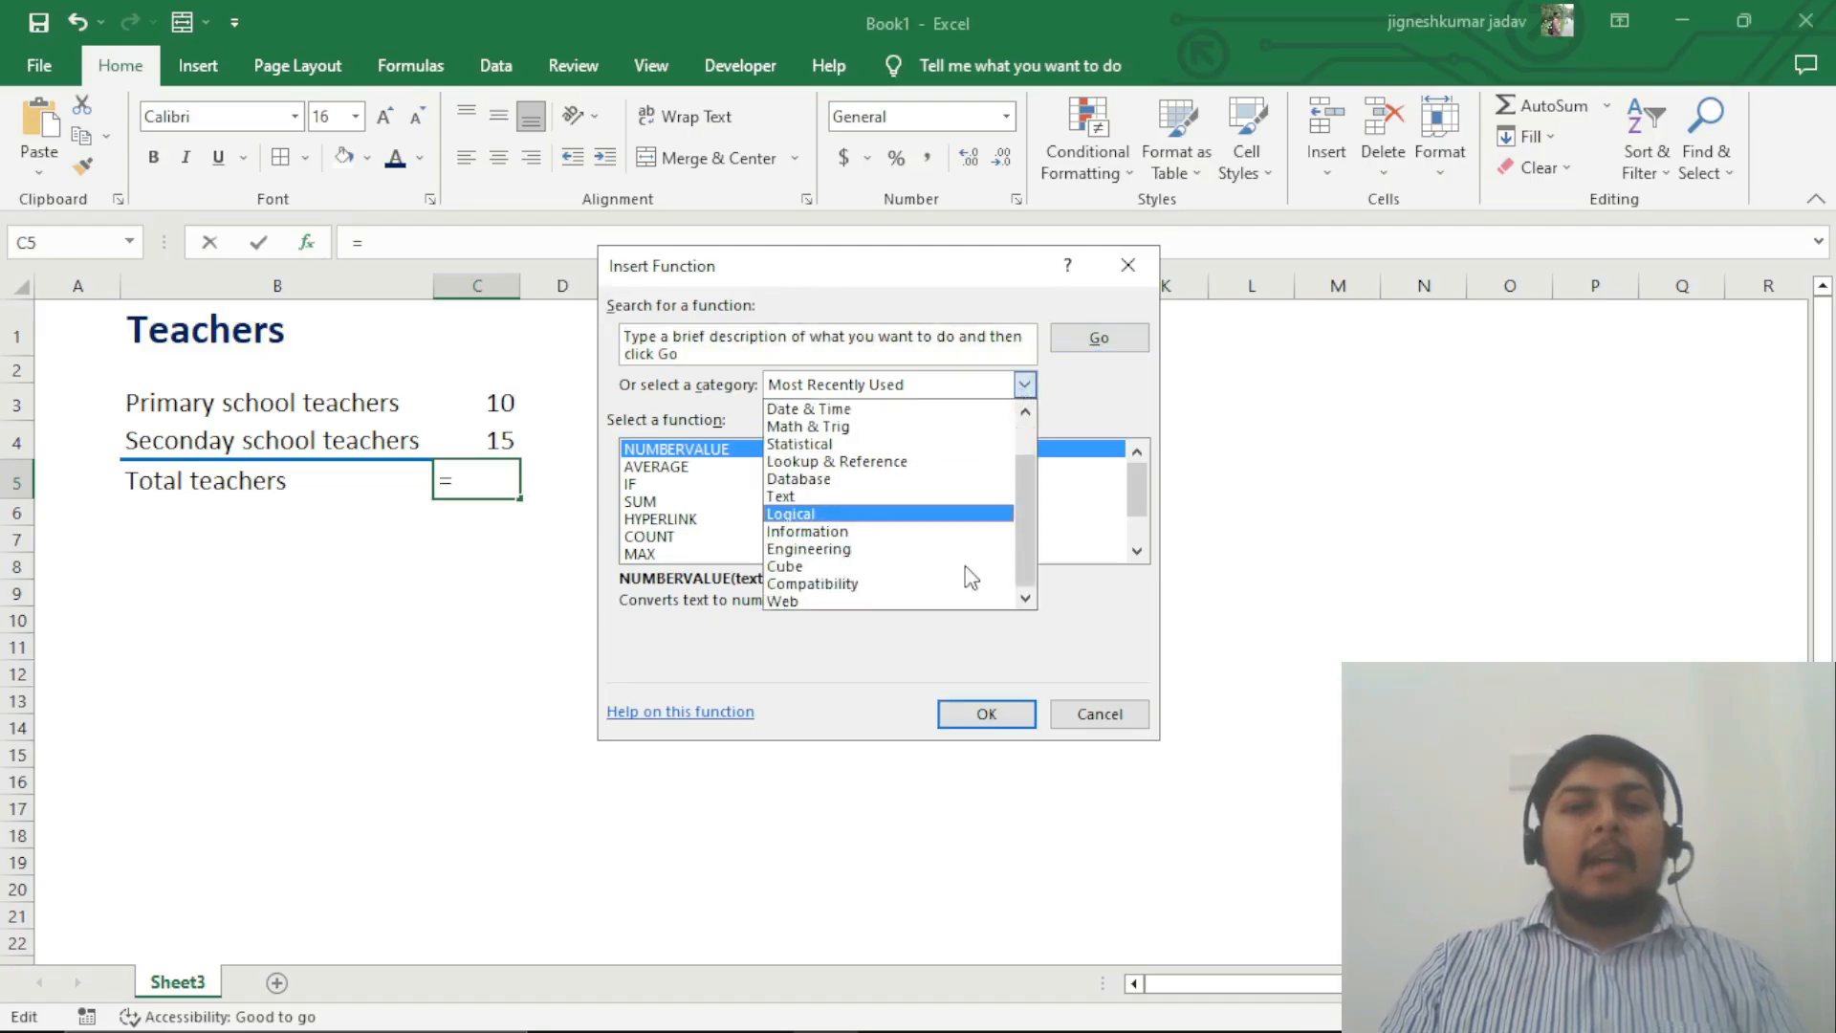
left_click(913, 531)
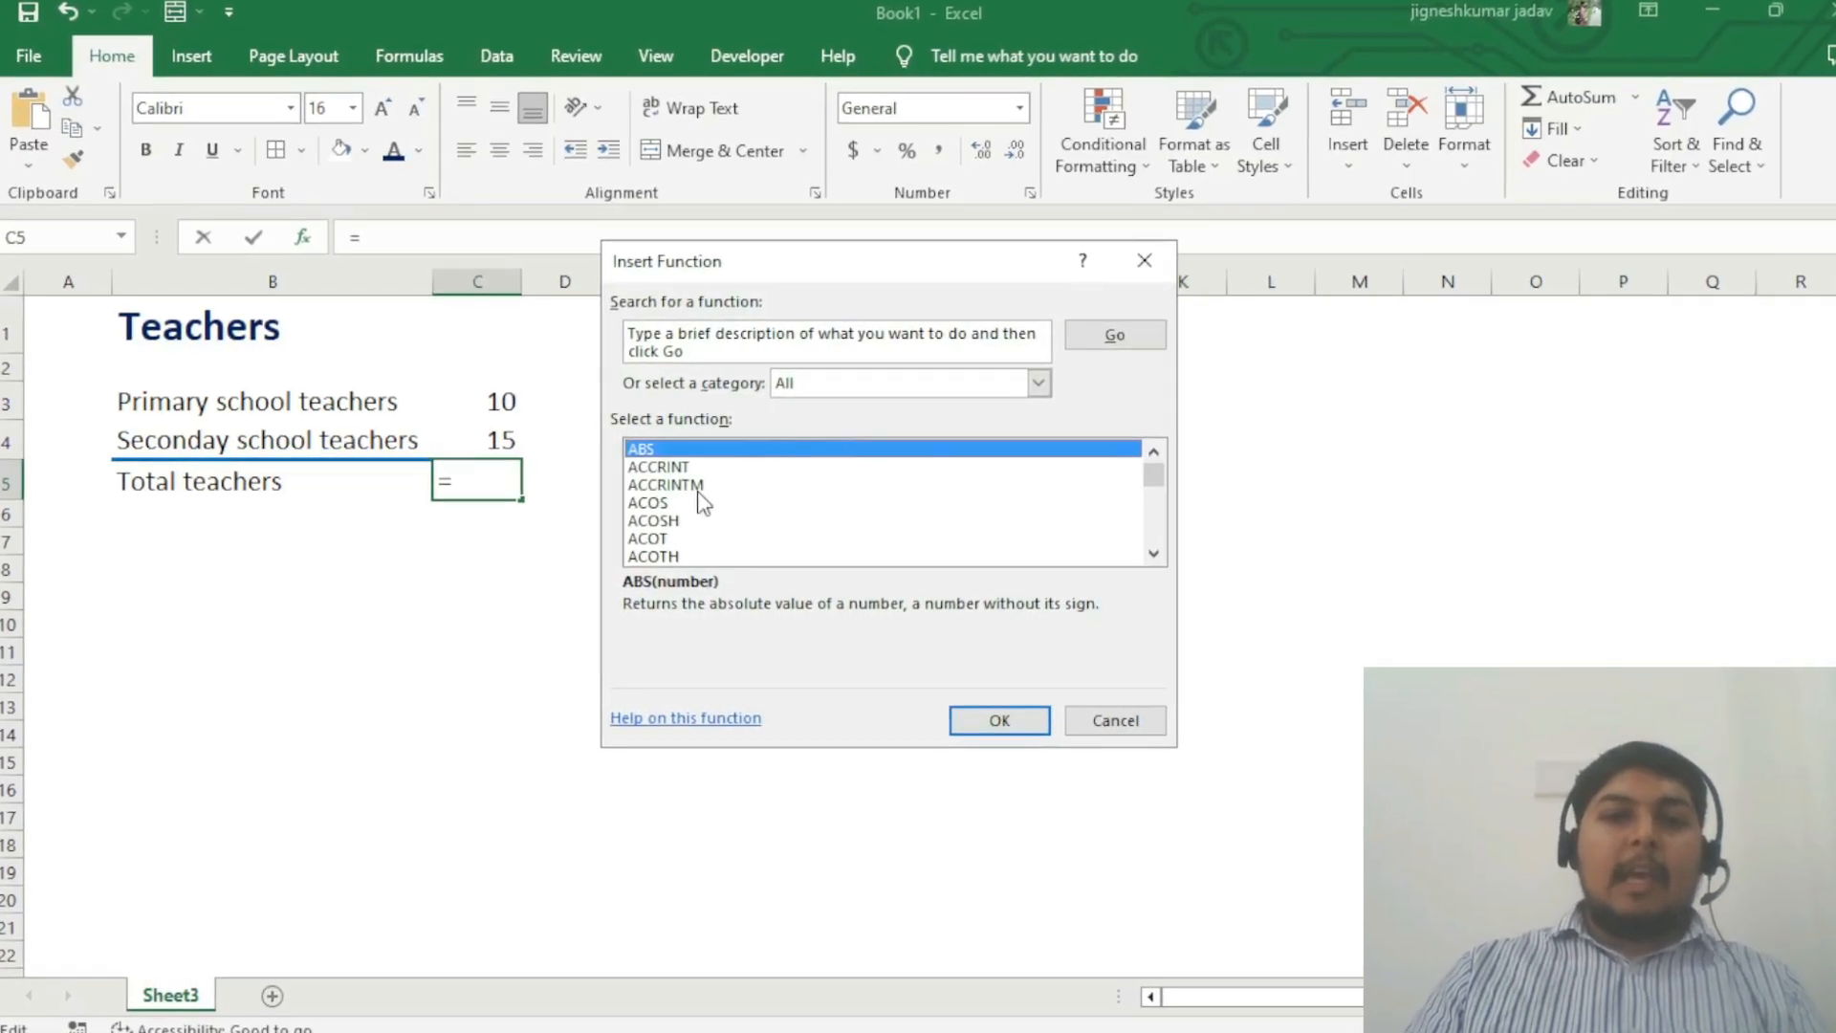
Step: Find the IF function in the full function list and insert it into cell C5
left_click(708, 484)
left_click(708, 538)
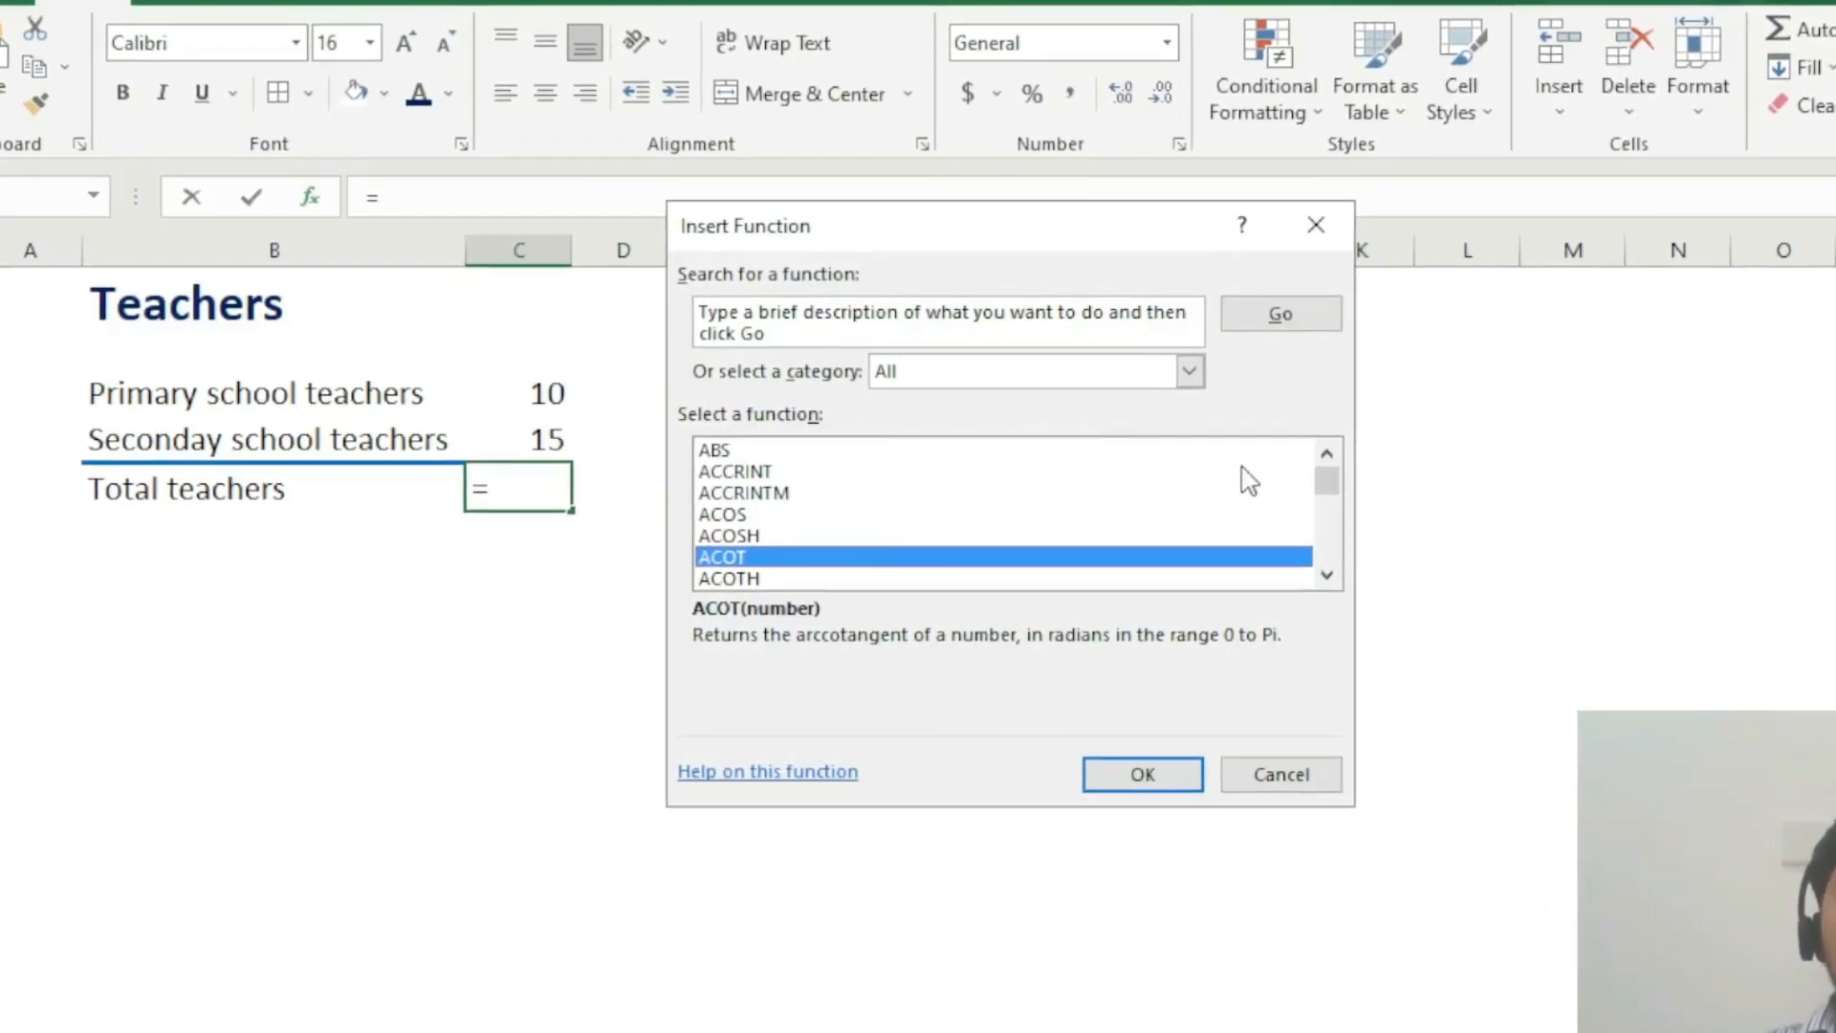
left_click_drag(1315, 480, 1451, 561)
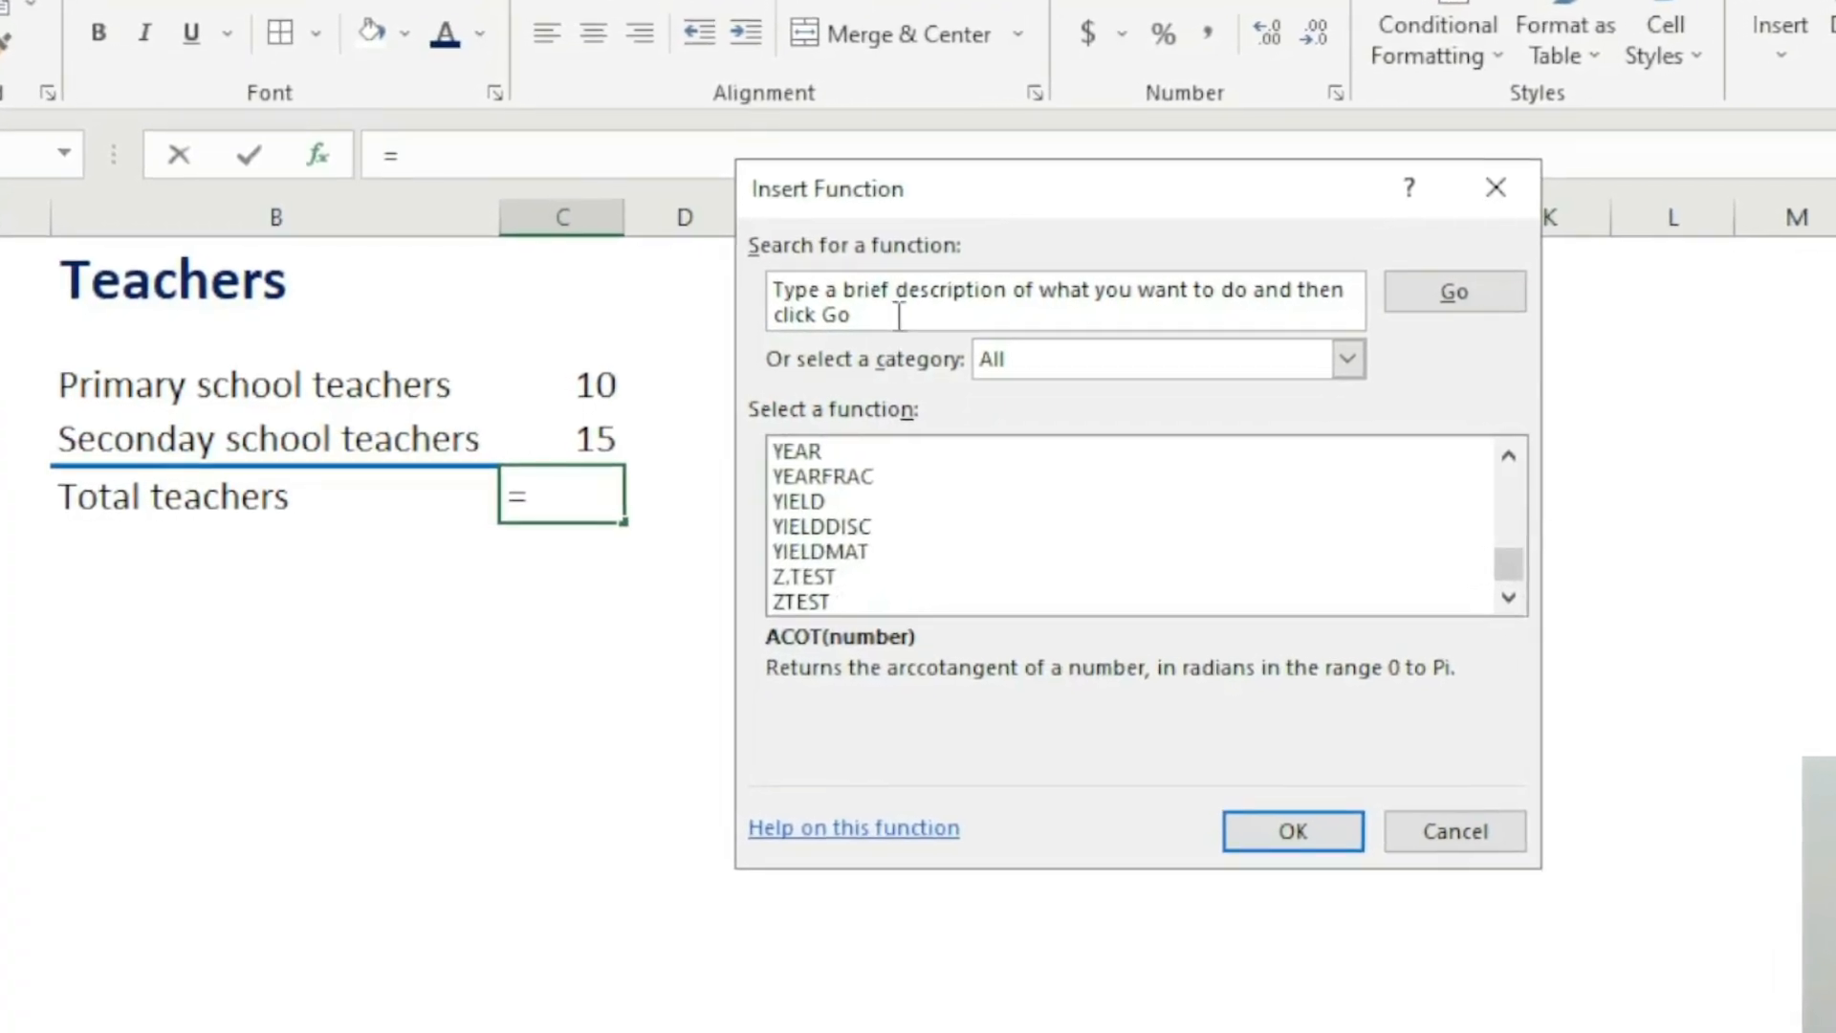
left_click(783, 287)
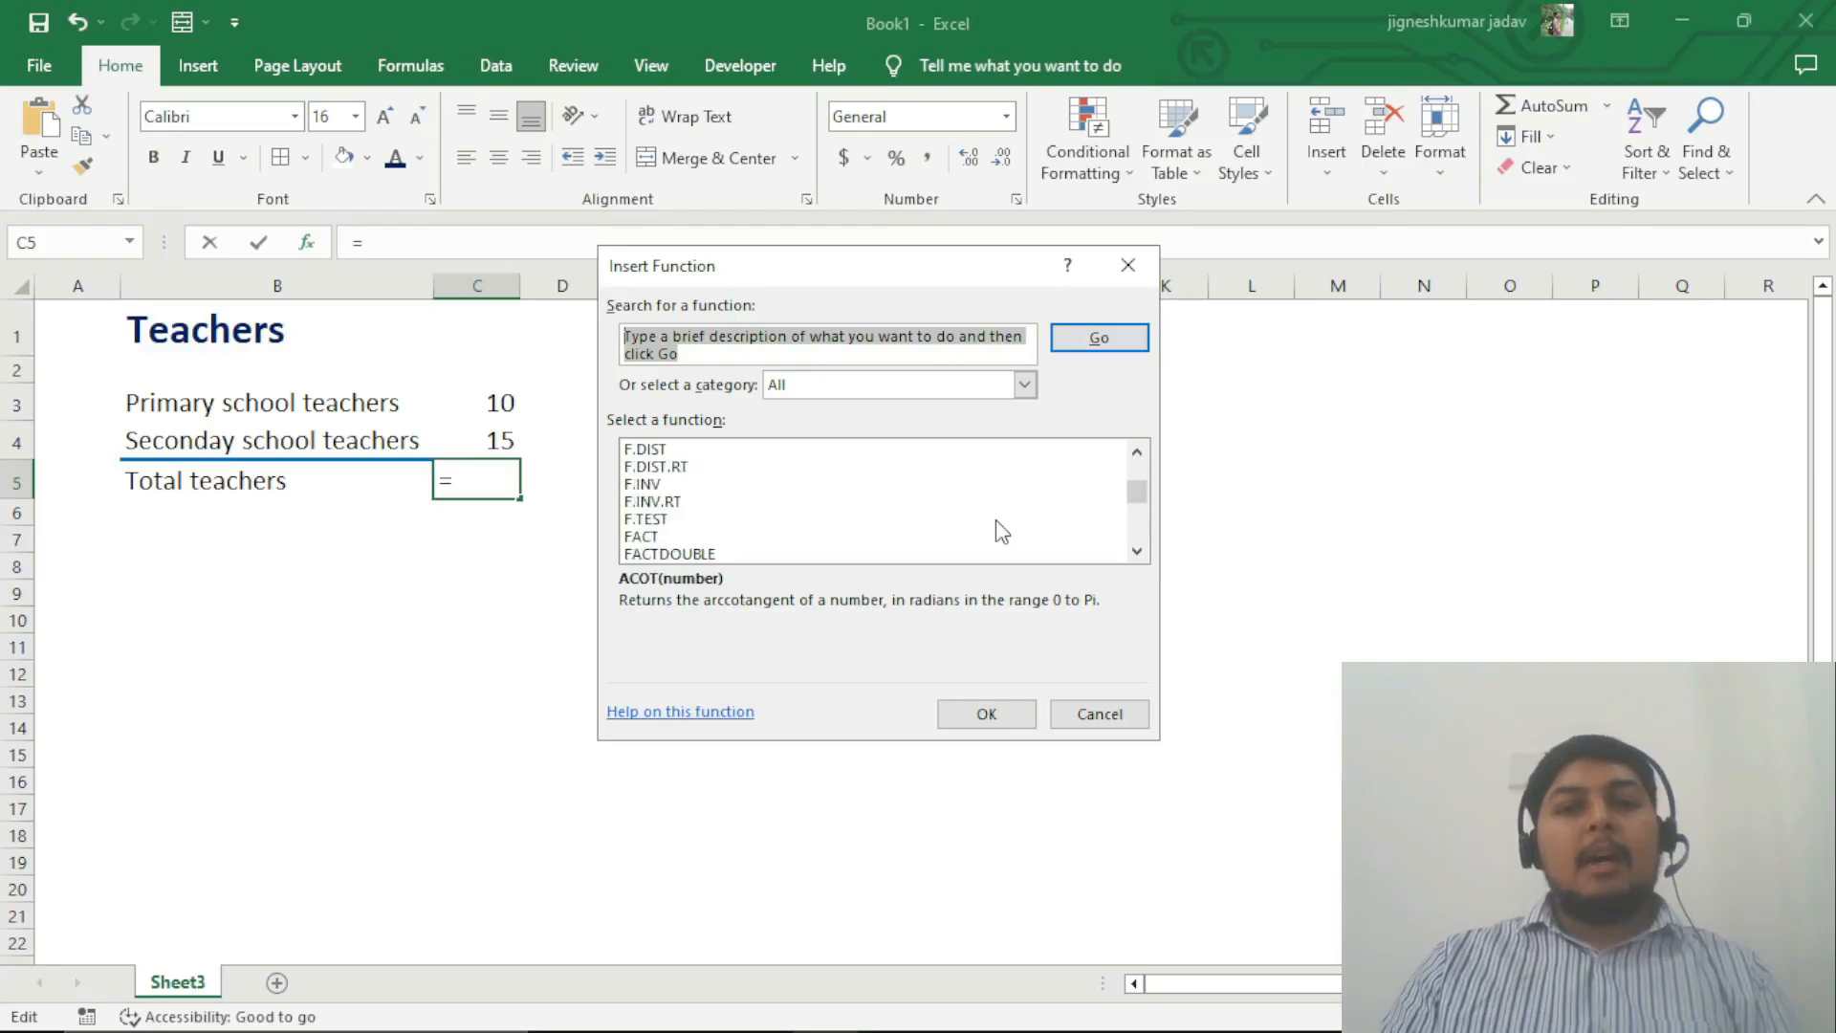
scroll(996, 522, "down", 5)
scroll(1000, 531, "up", 9)
scroll(1000, 531, "down", 20)
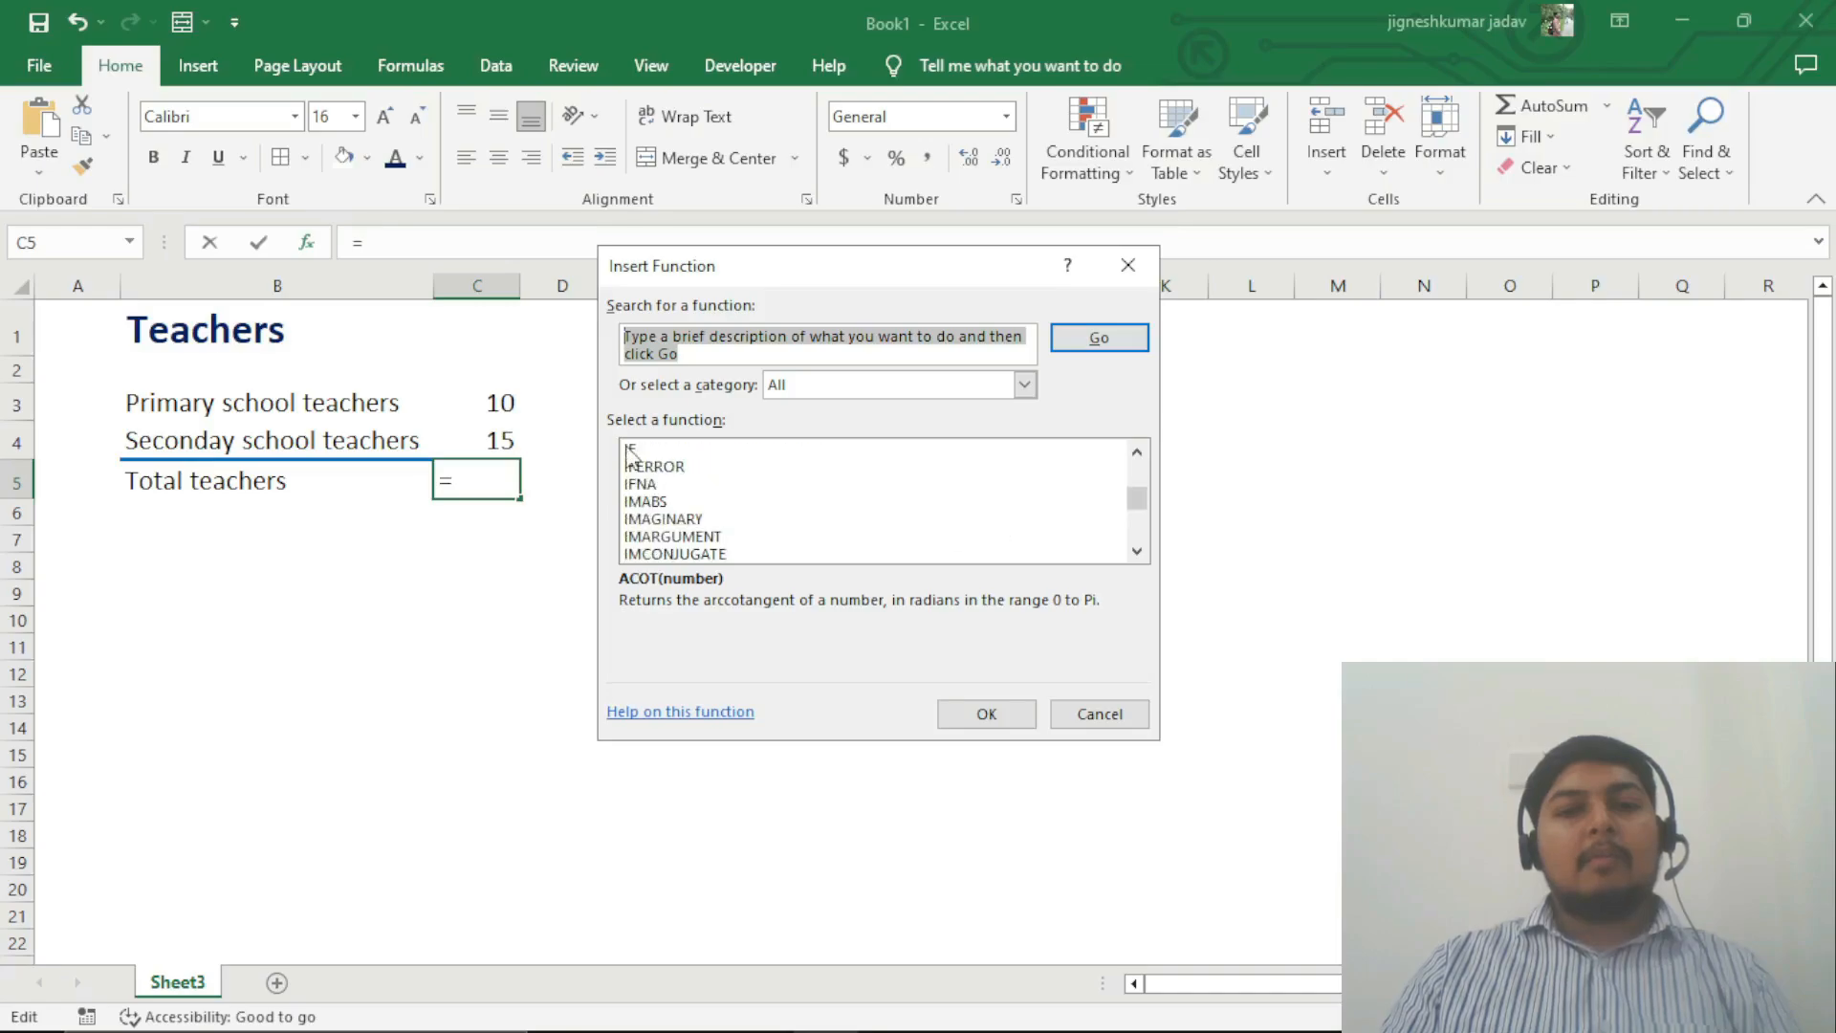
left_click(634, 450)
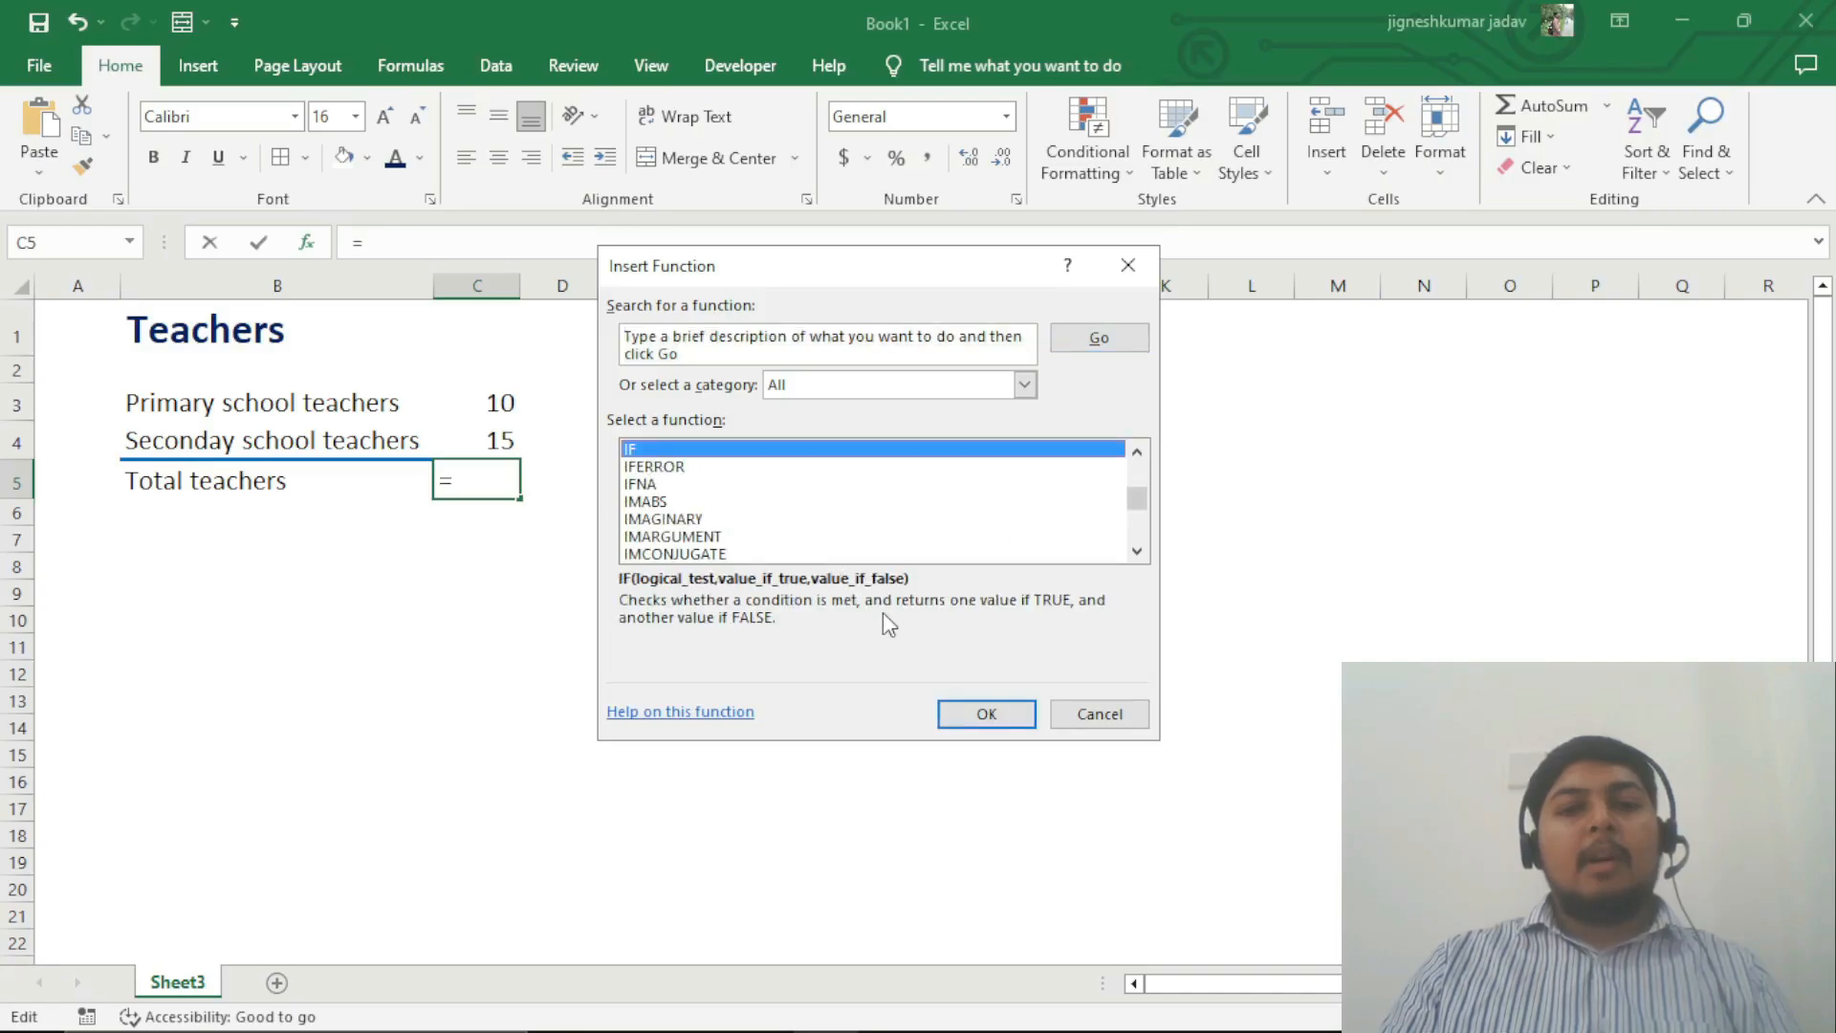
left_click(987, 714)
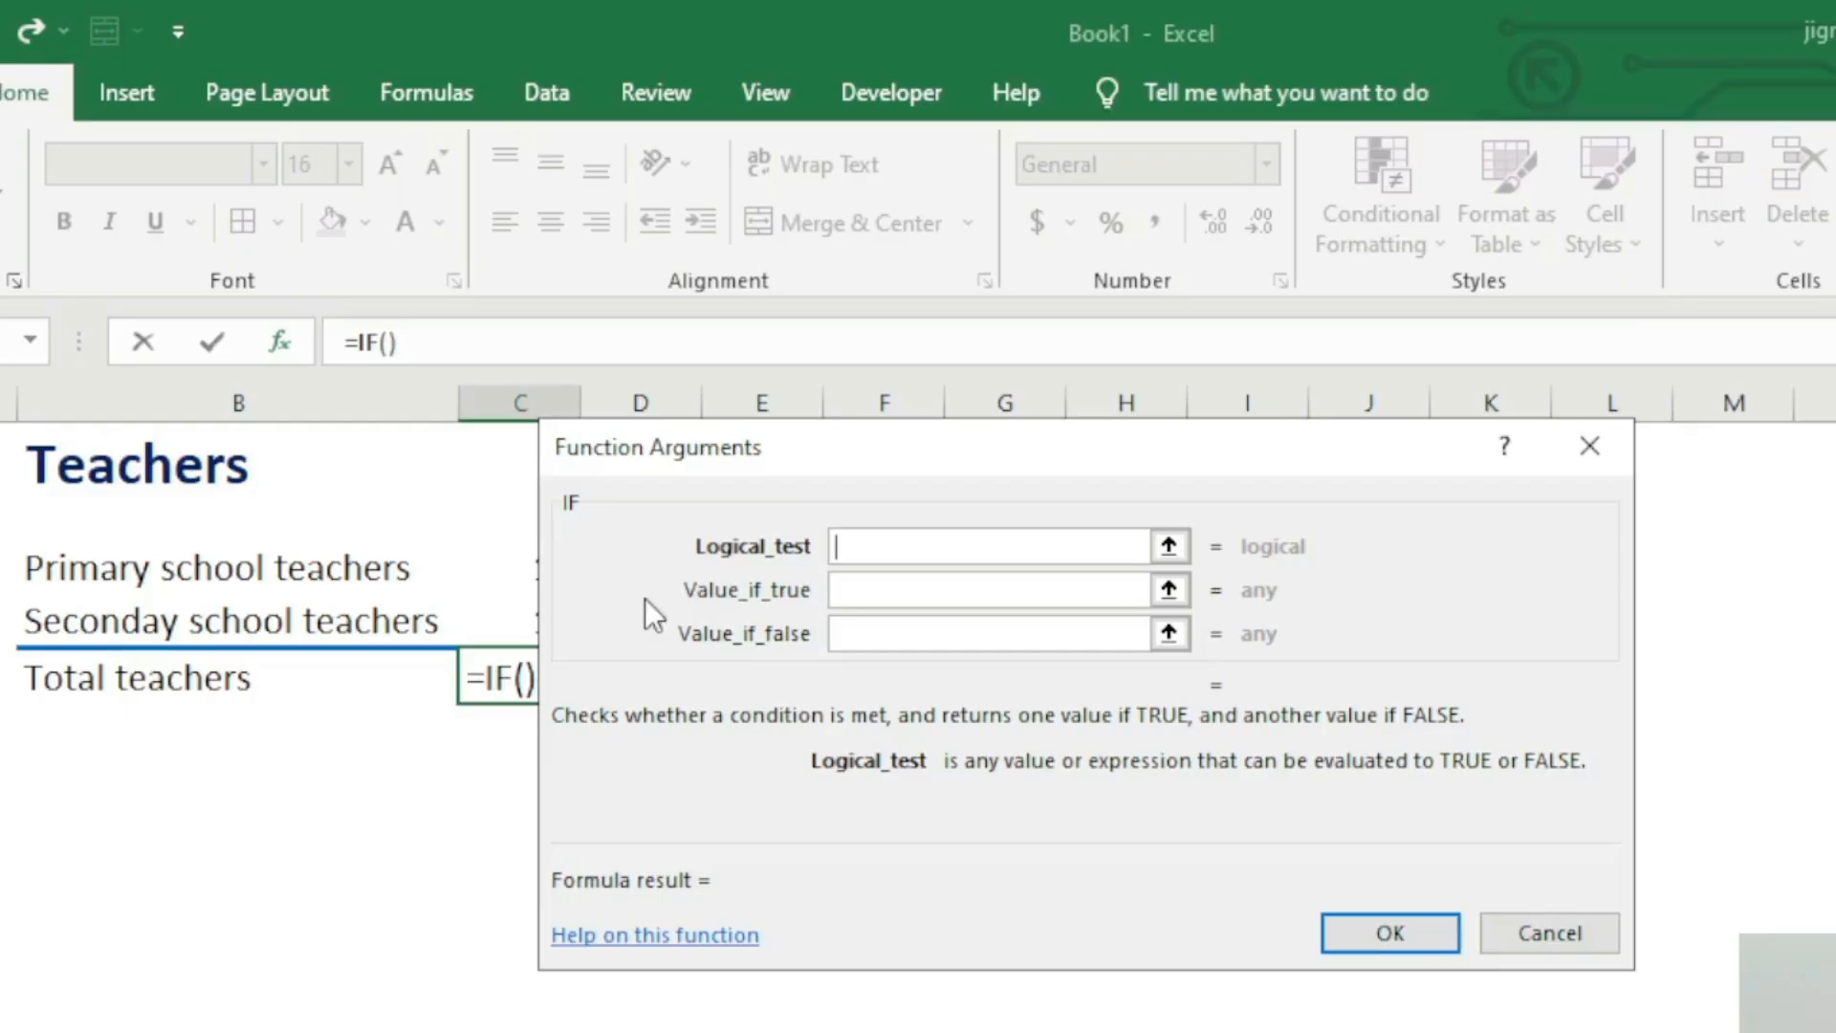
Step: Examine the descriptions of the IF function's Logical_test, Value_if_true and Value_if_false arguments
left_click_drag(853, 451, 1048, 450)
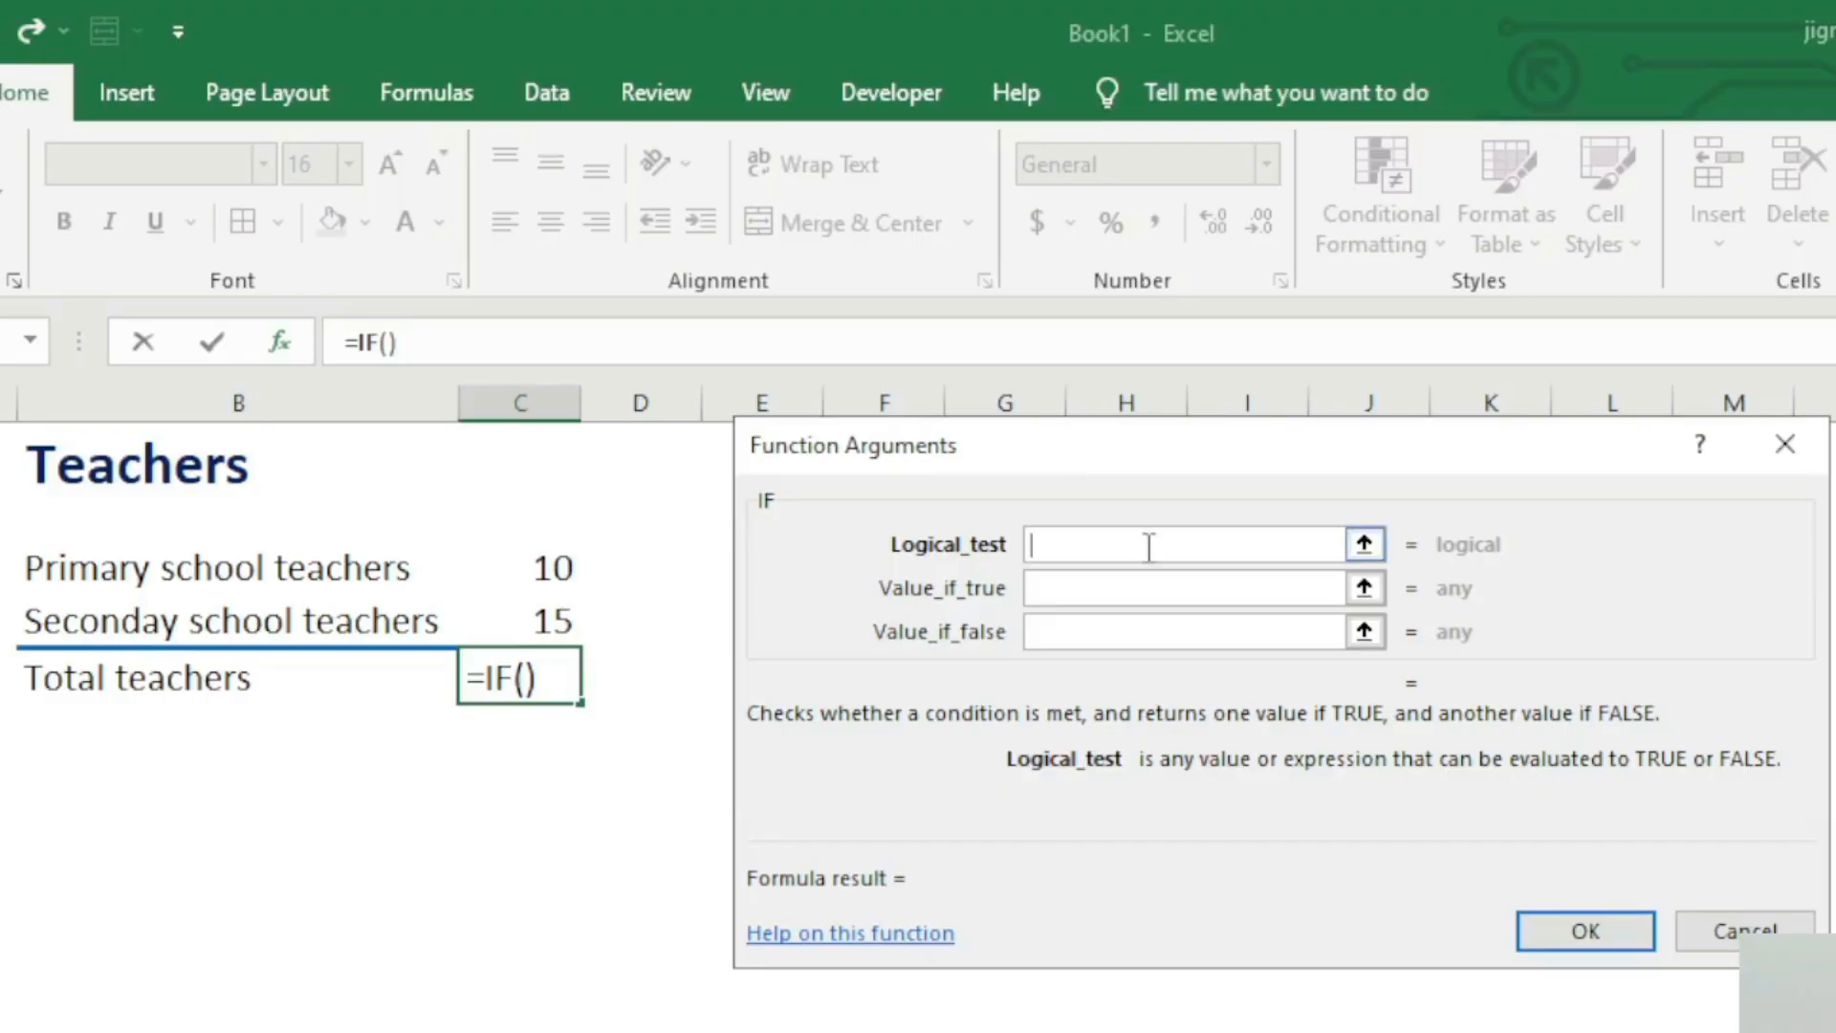
left_click(1148, 593)
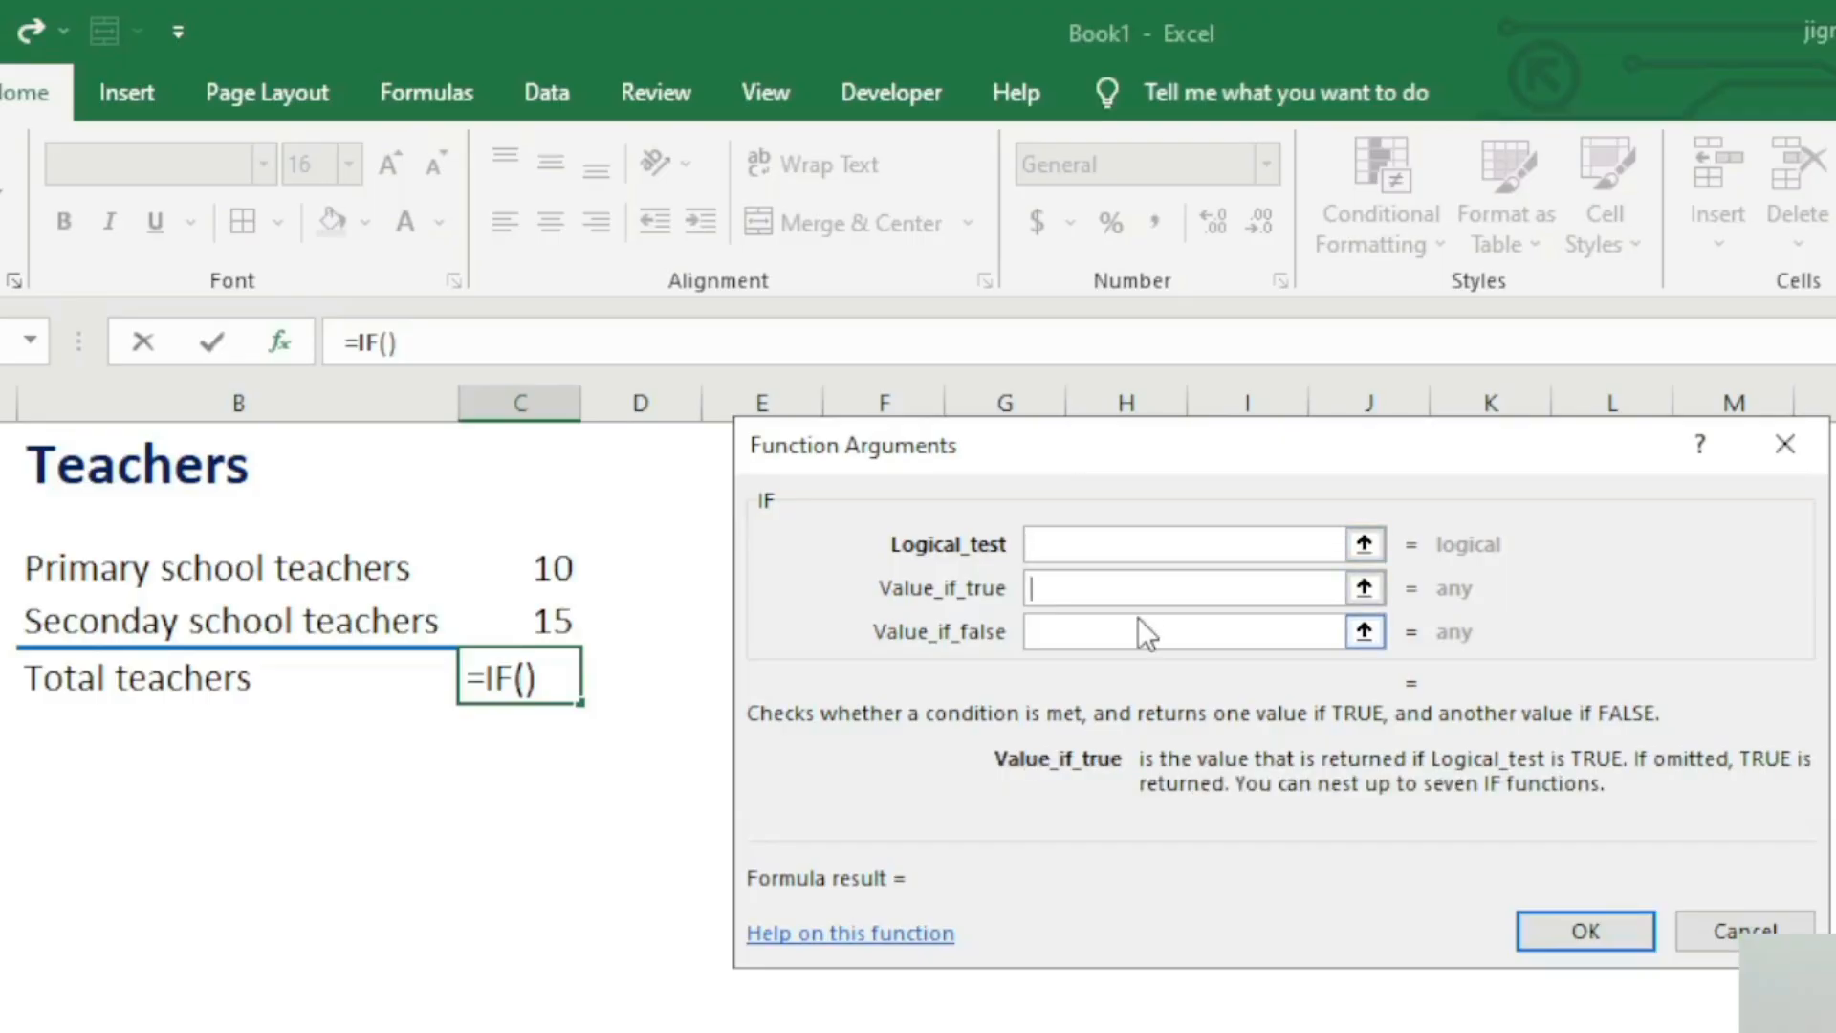
left_click(1139, 620)
left_click(1127, 547)
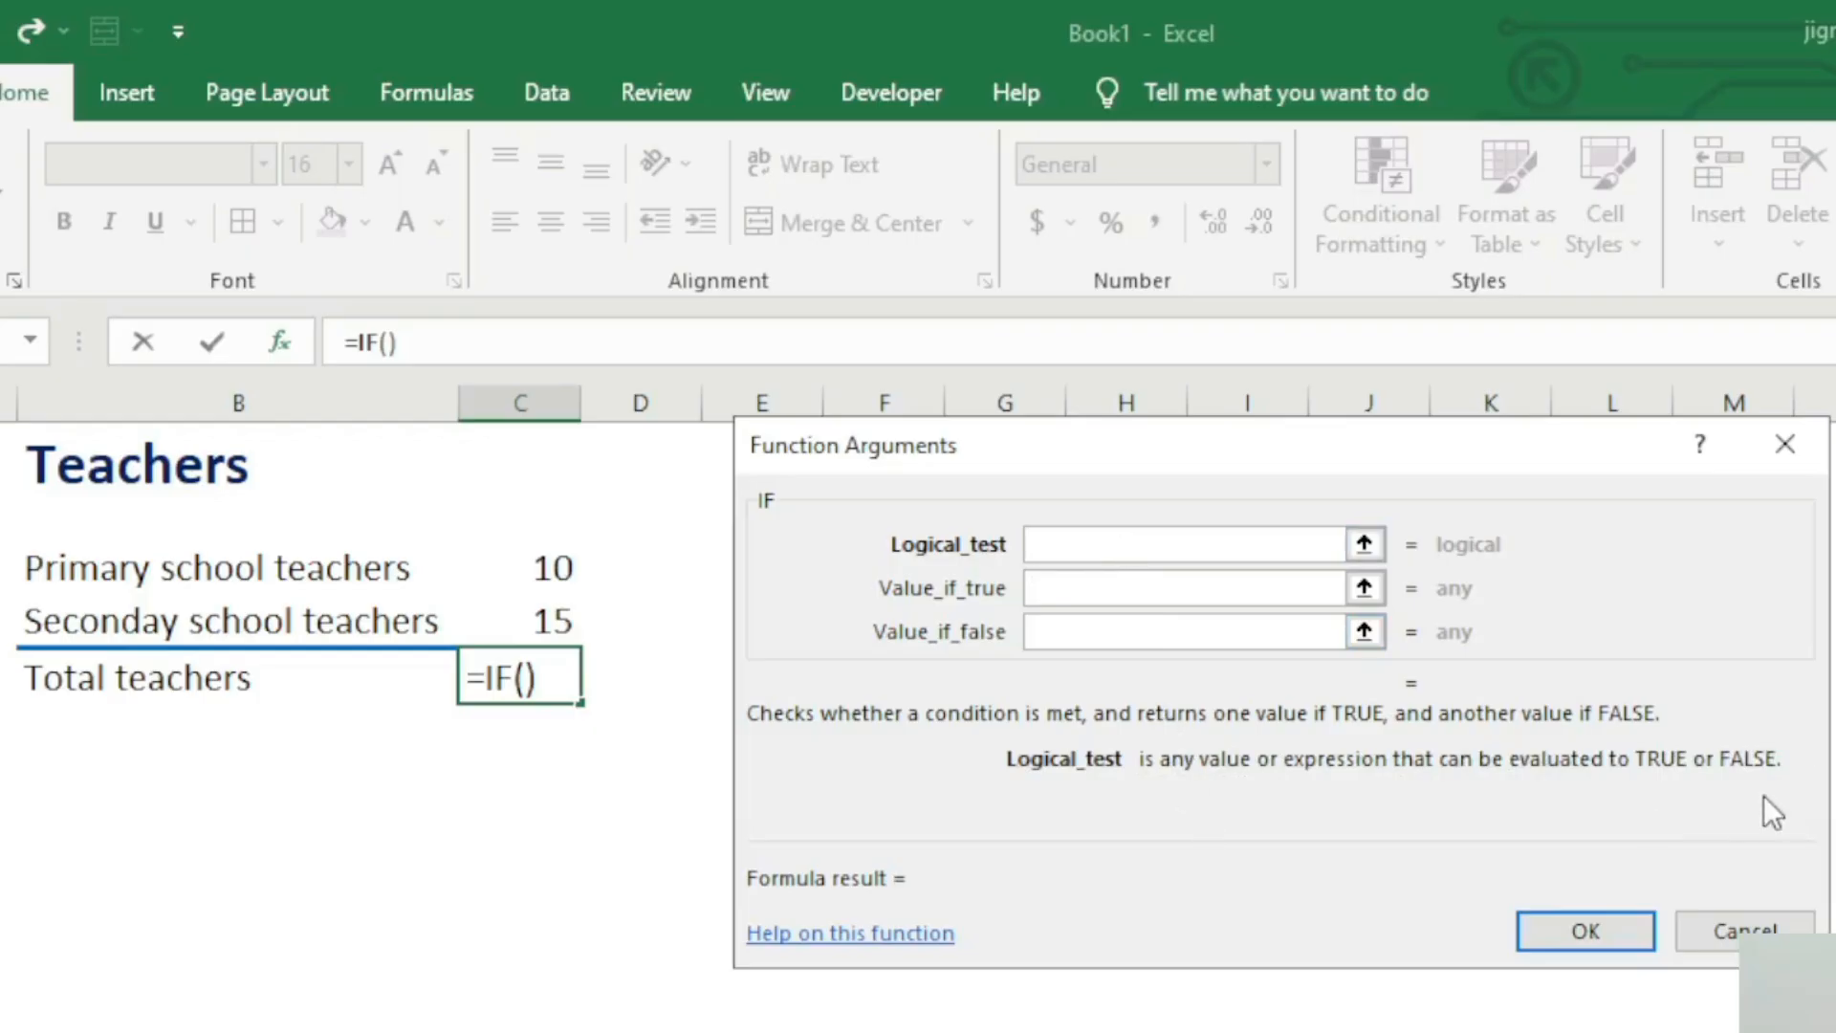
left_click(1075, 586)
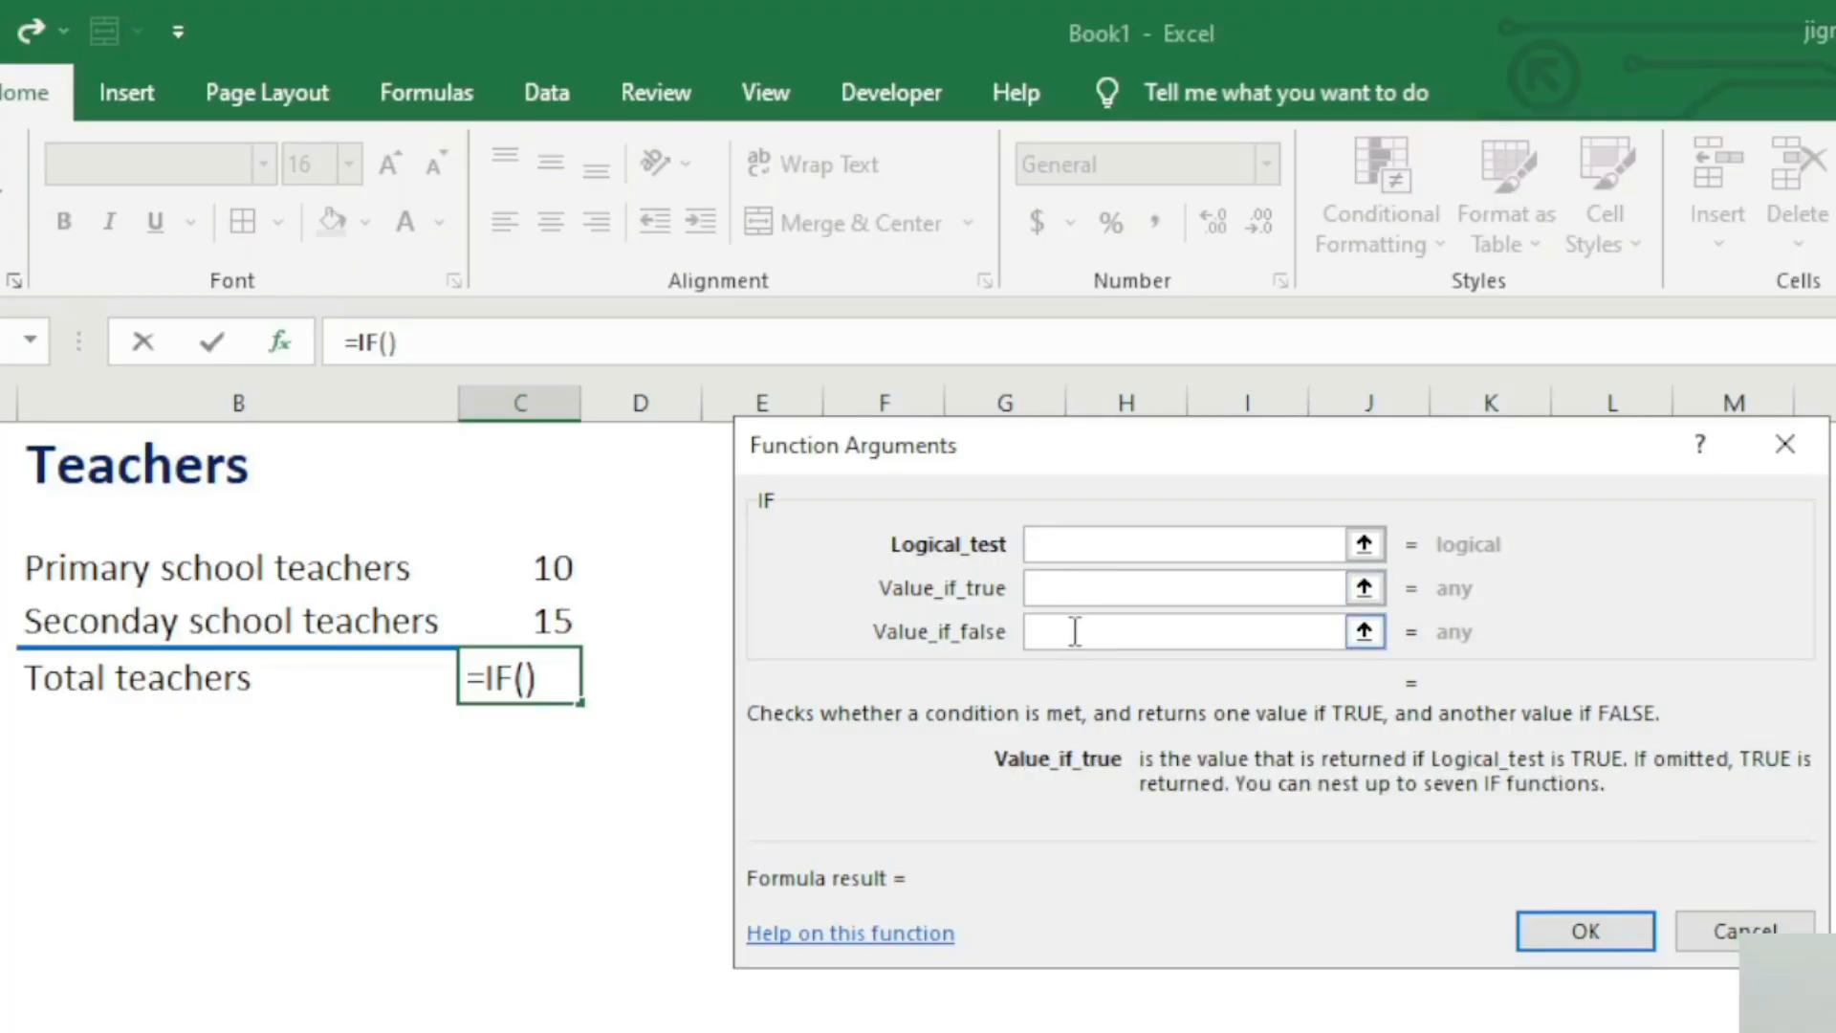
left_click(1075, 631)
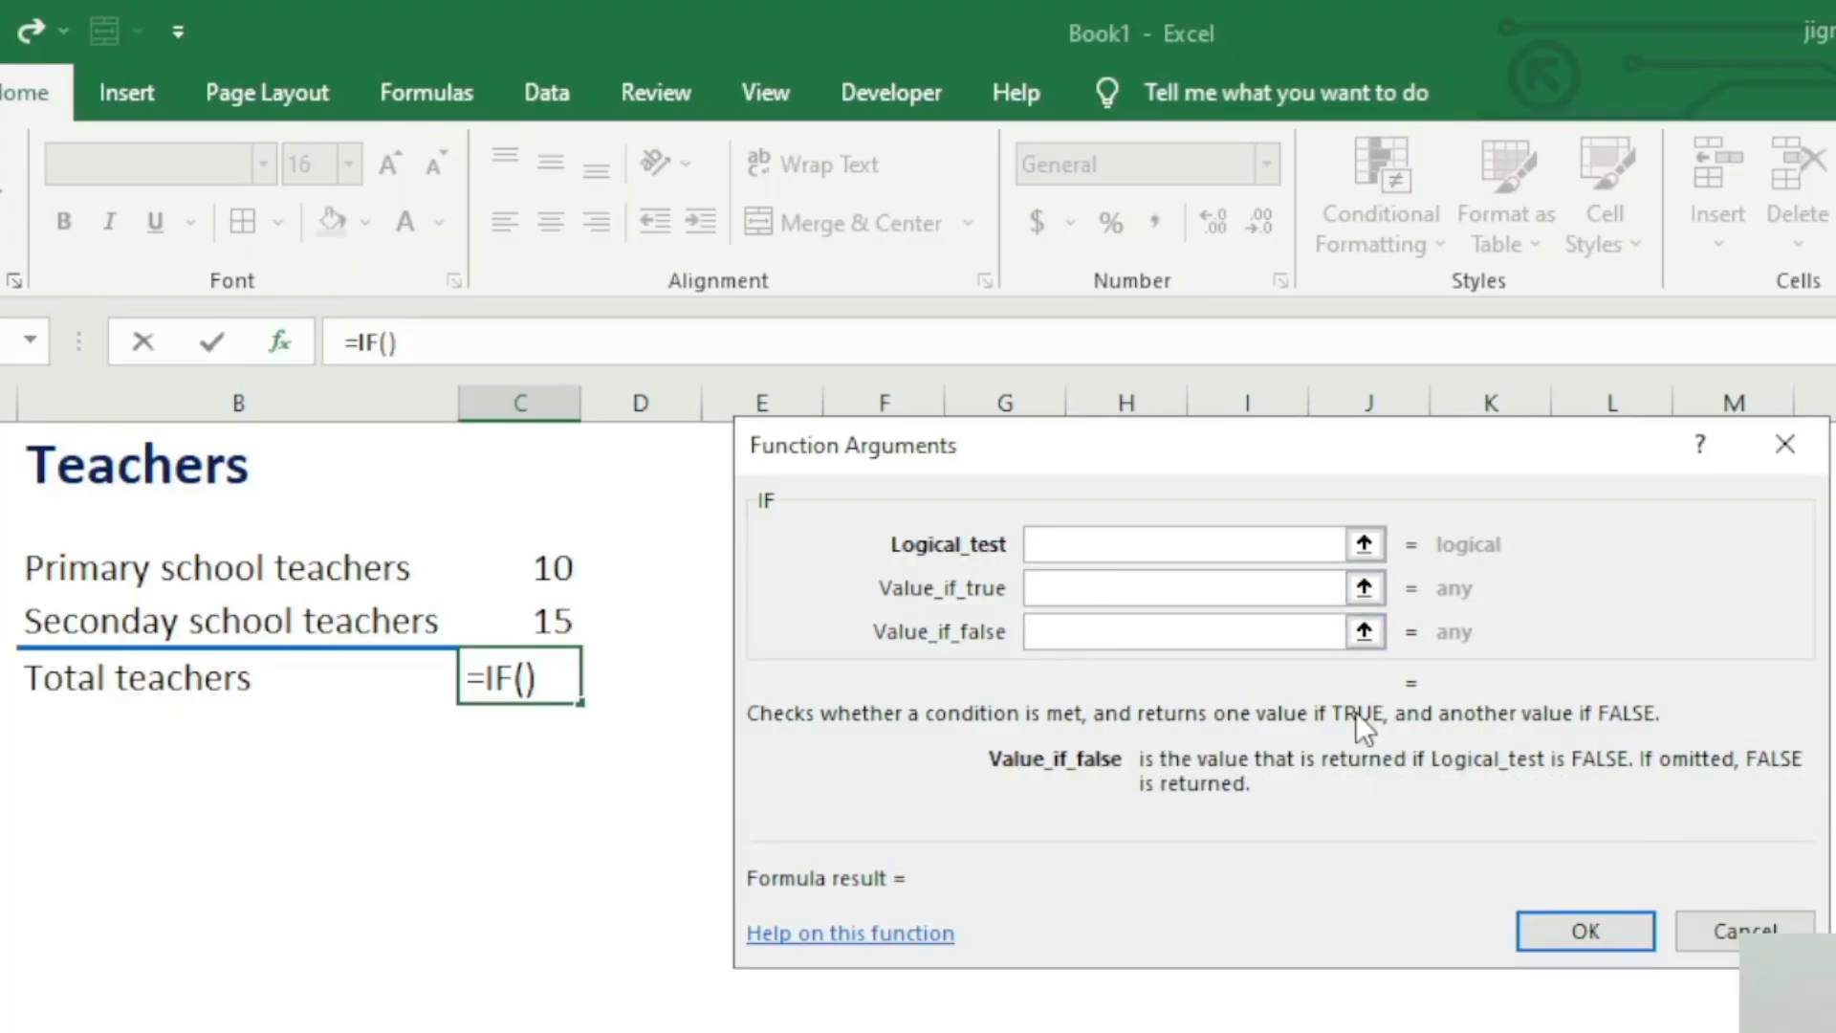
left_click(1201, 542)
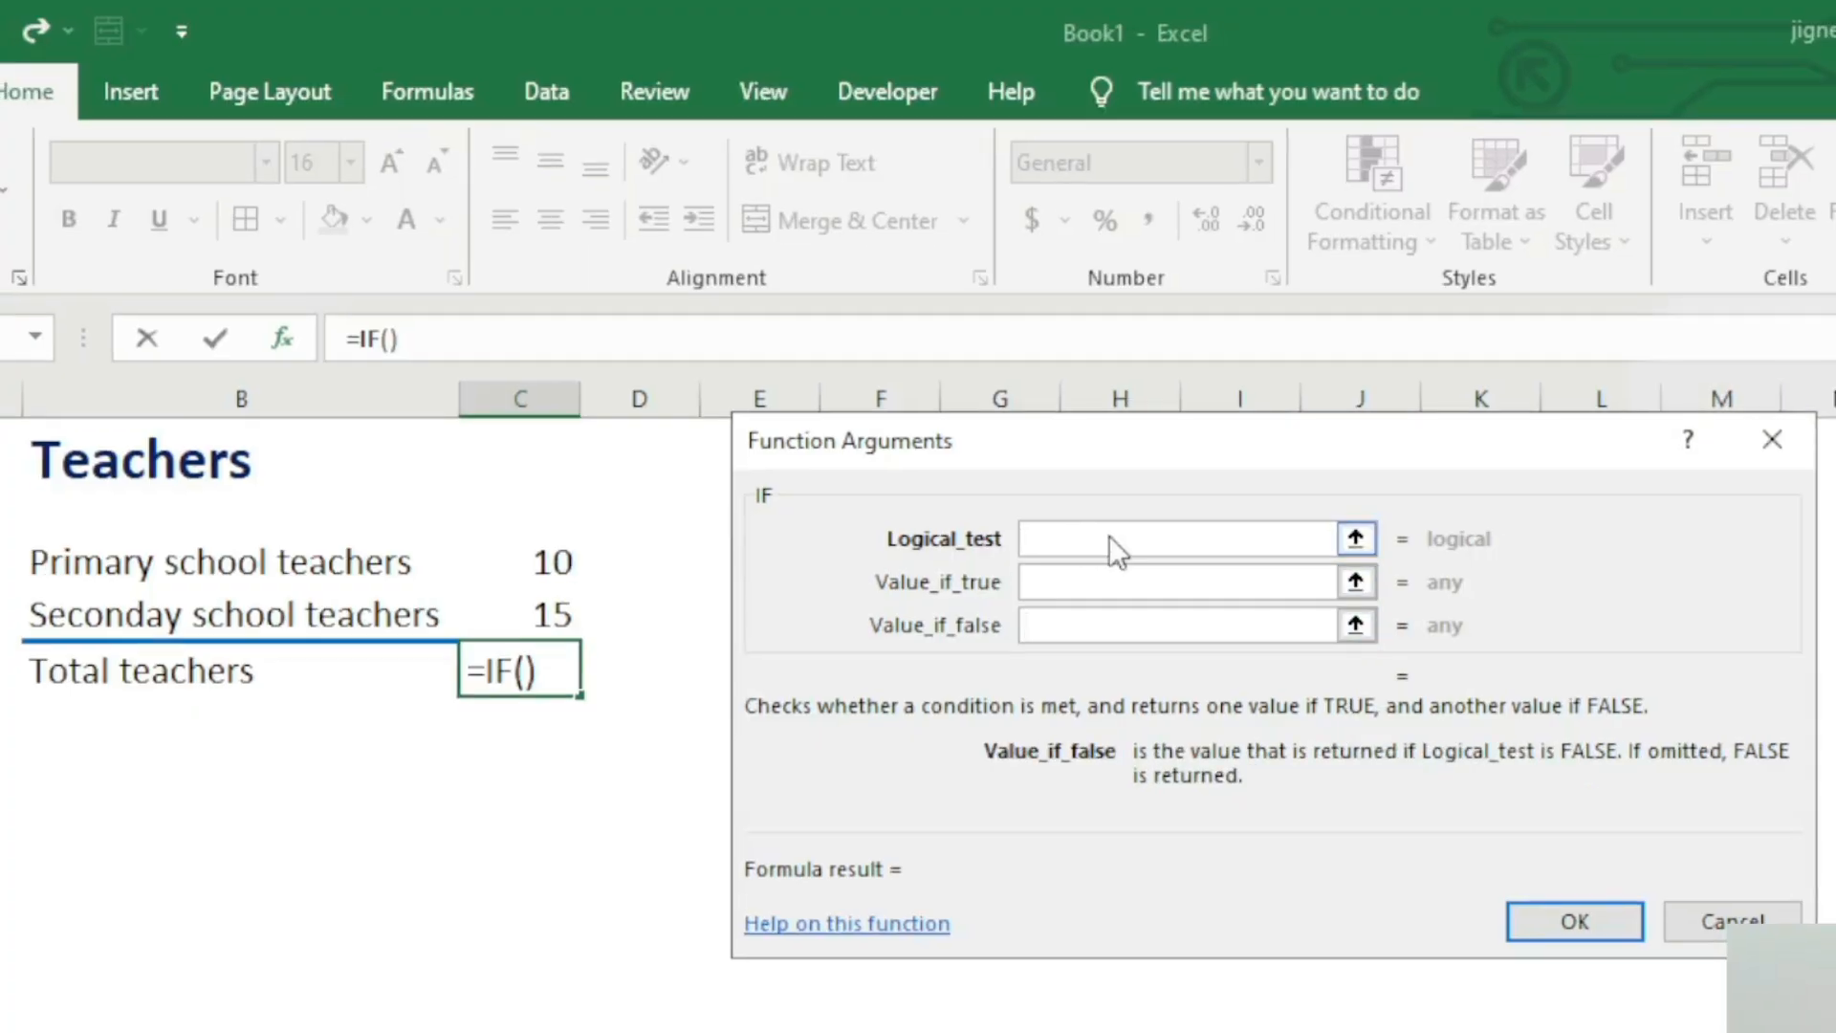
left_click(1113, 536)
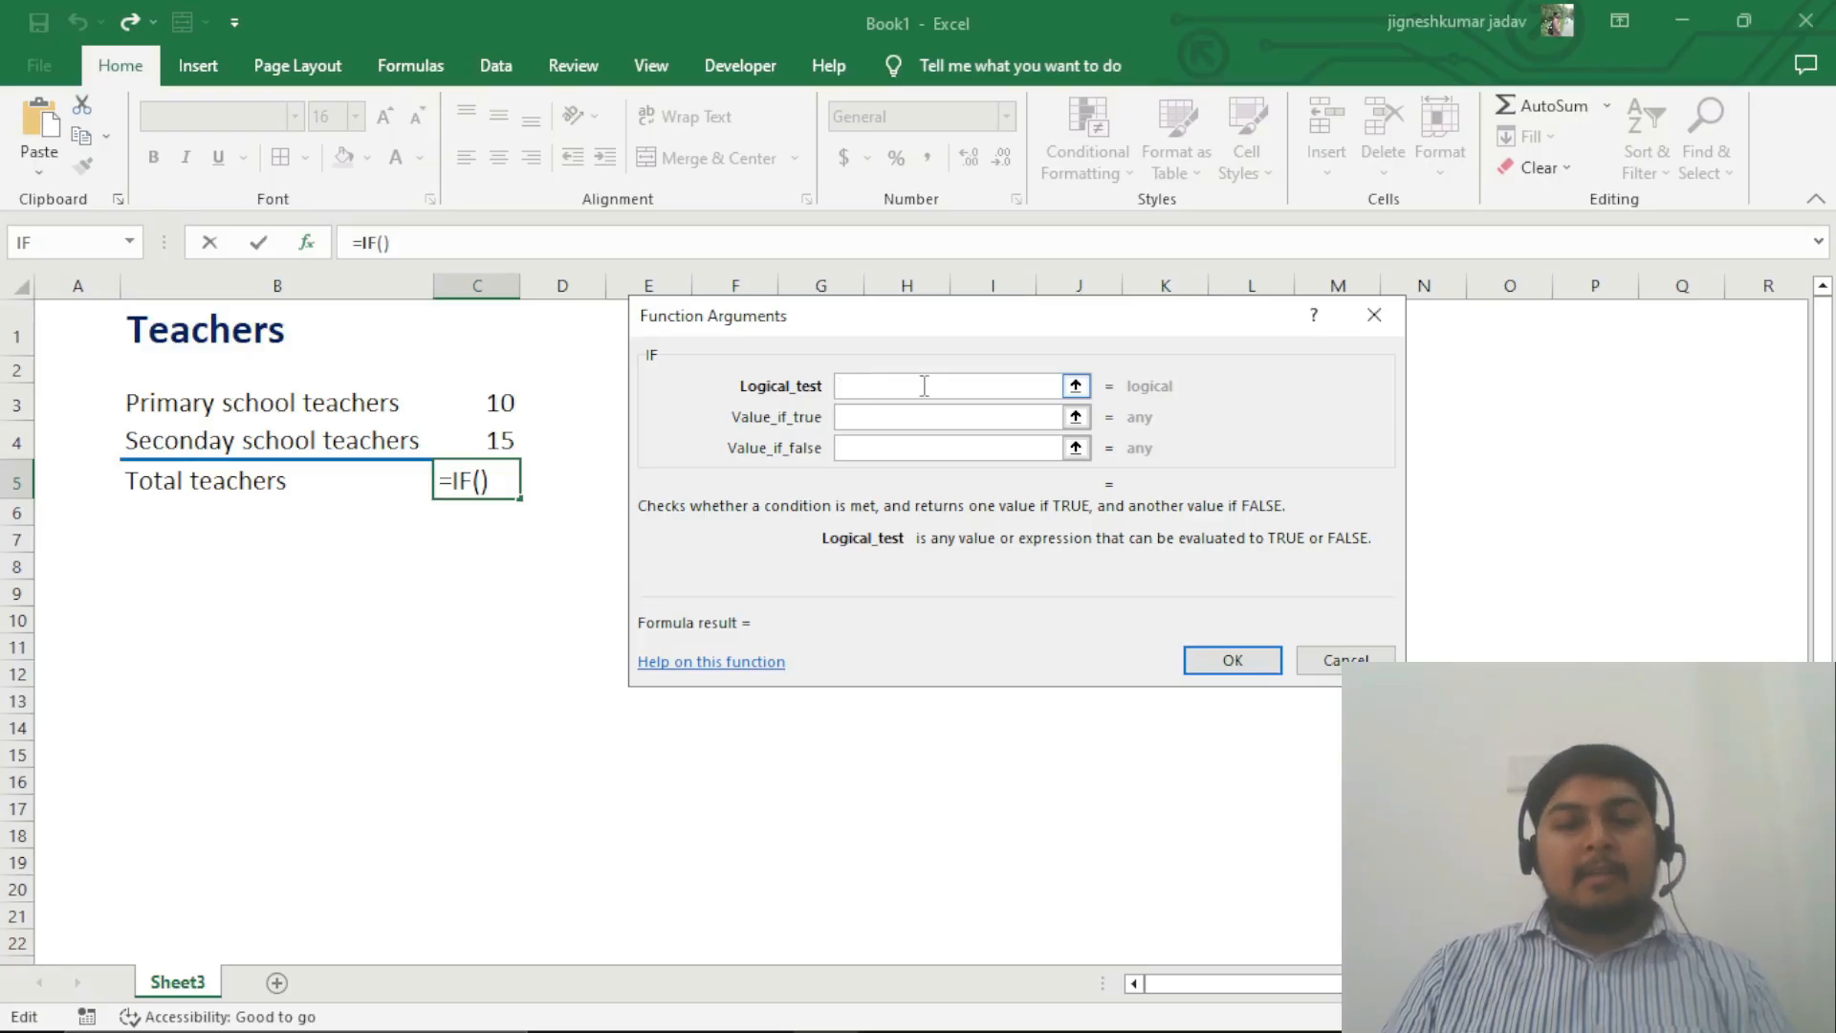
left_click(884, 415)
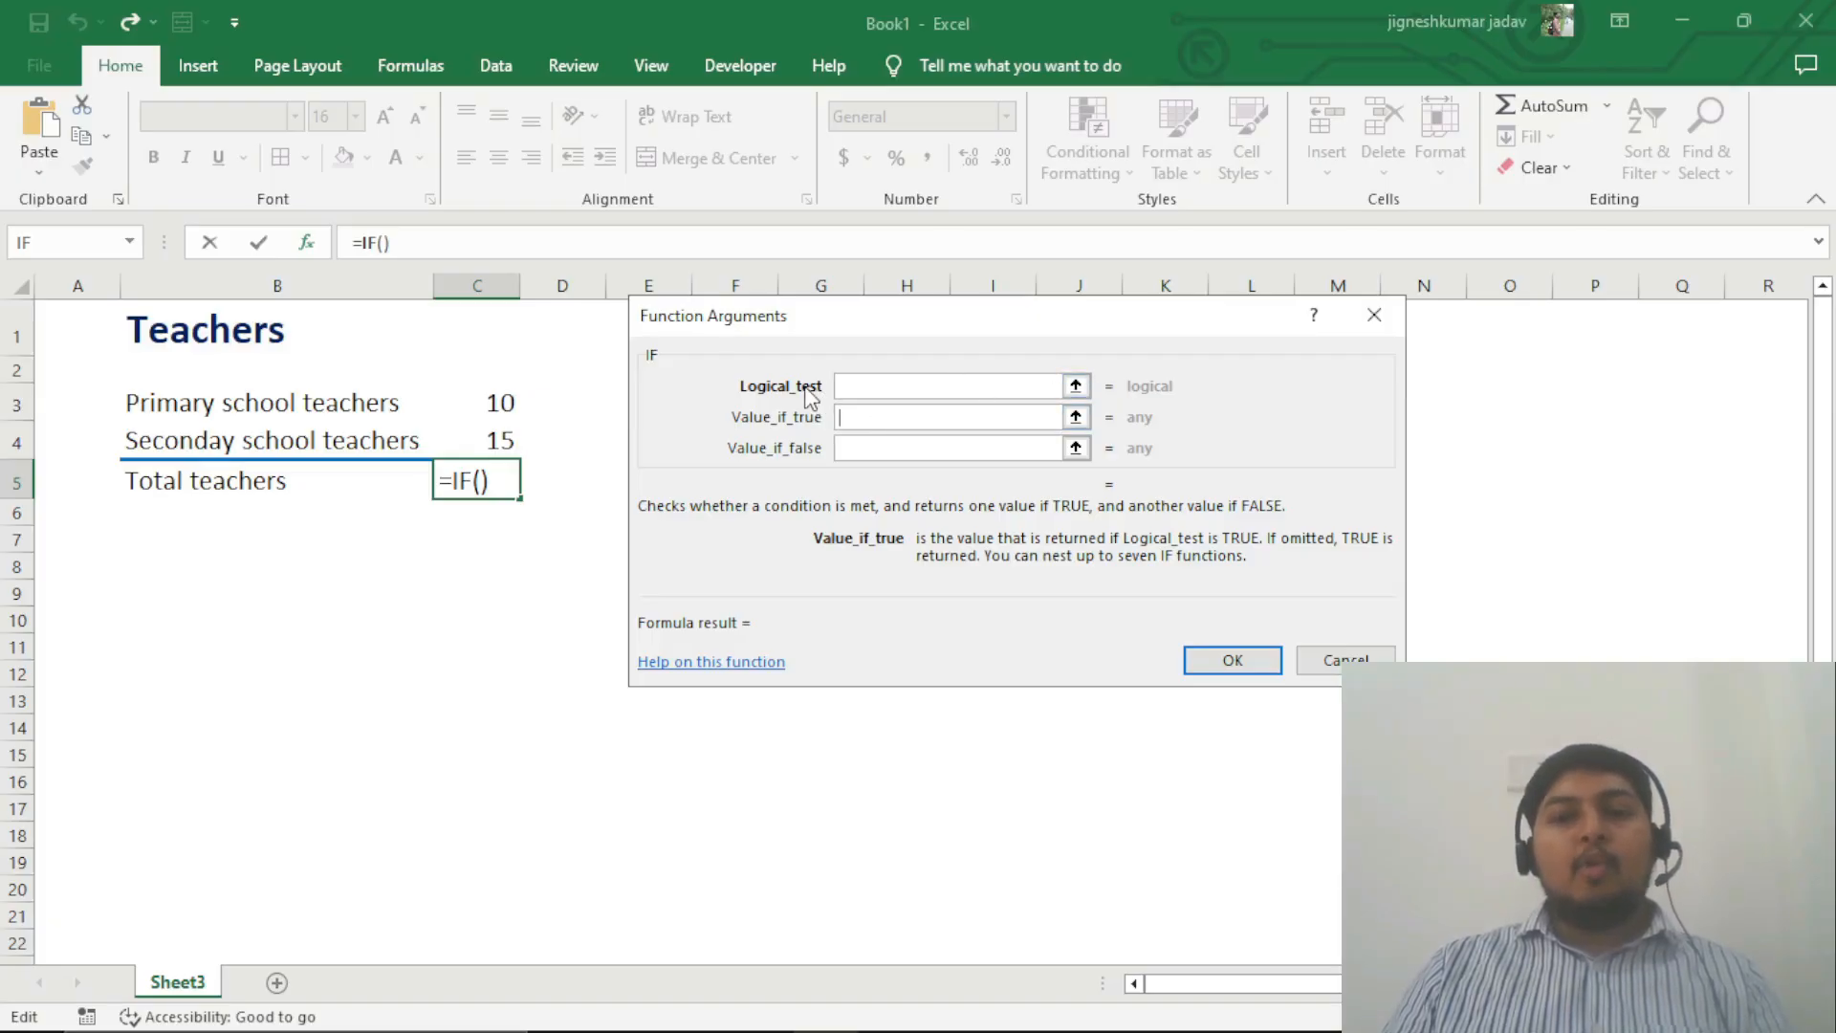
left_click(889, 446)
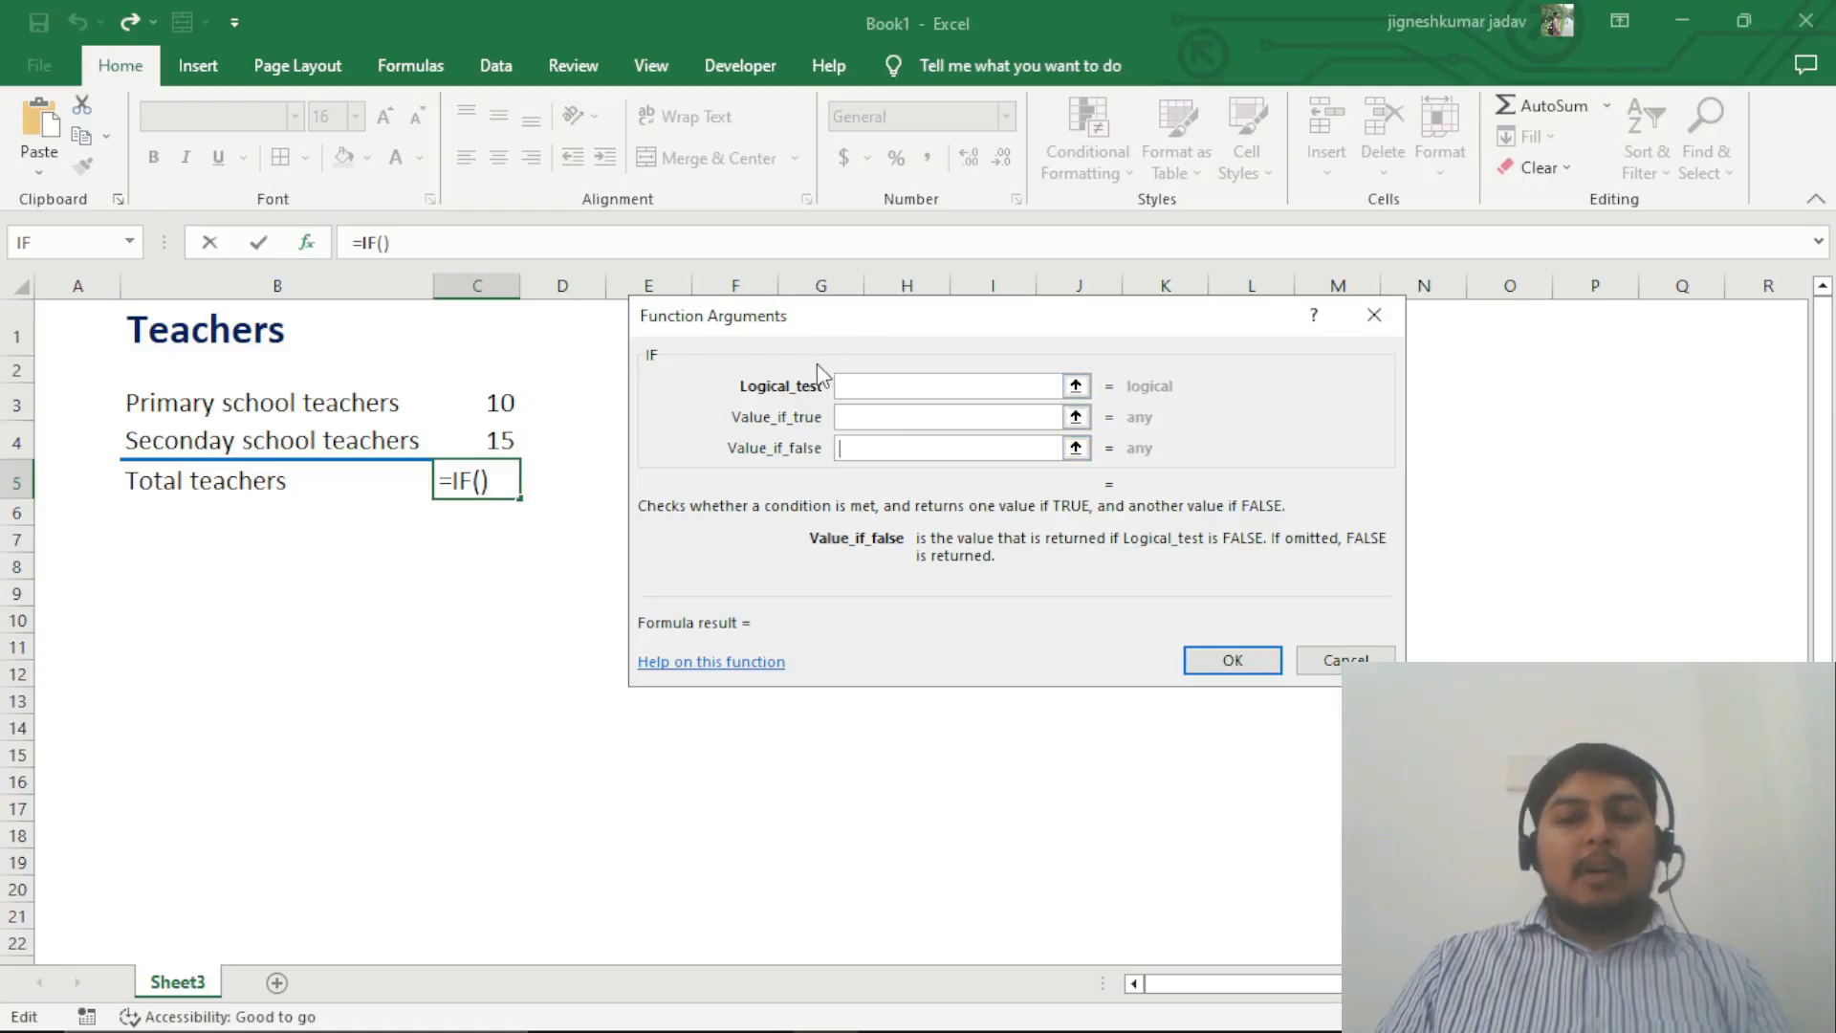
key("alt")
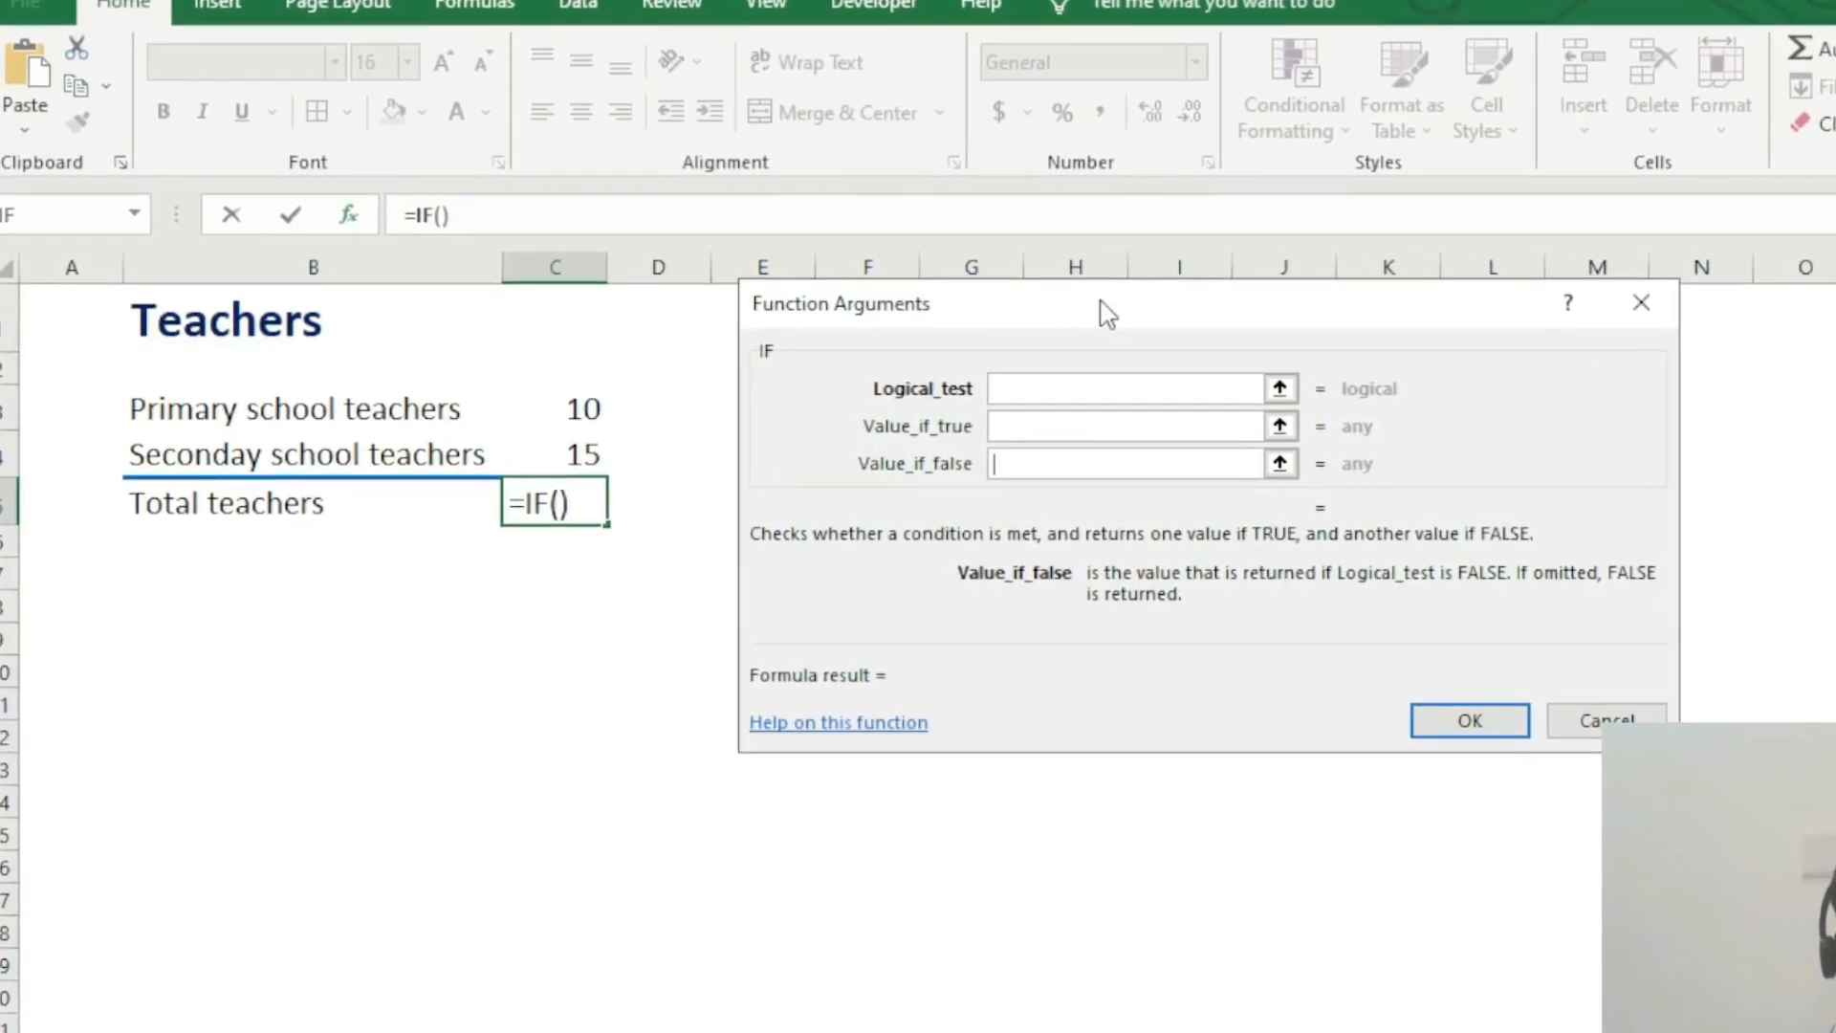
Step: Set the IF function's Logical_test to C4>C3, comparing the secondary teacher count with the primary one
left_click(1063, 389)
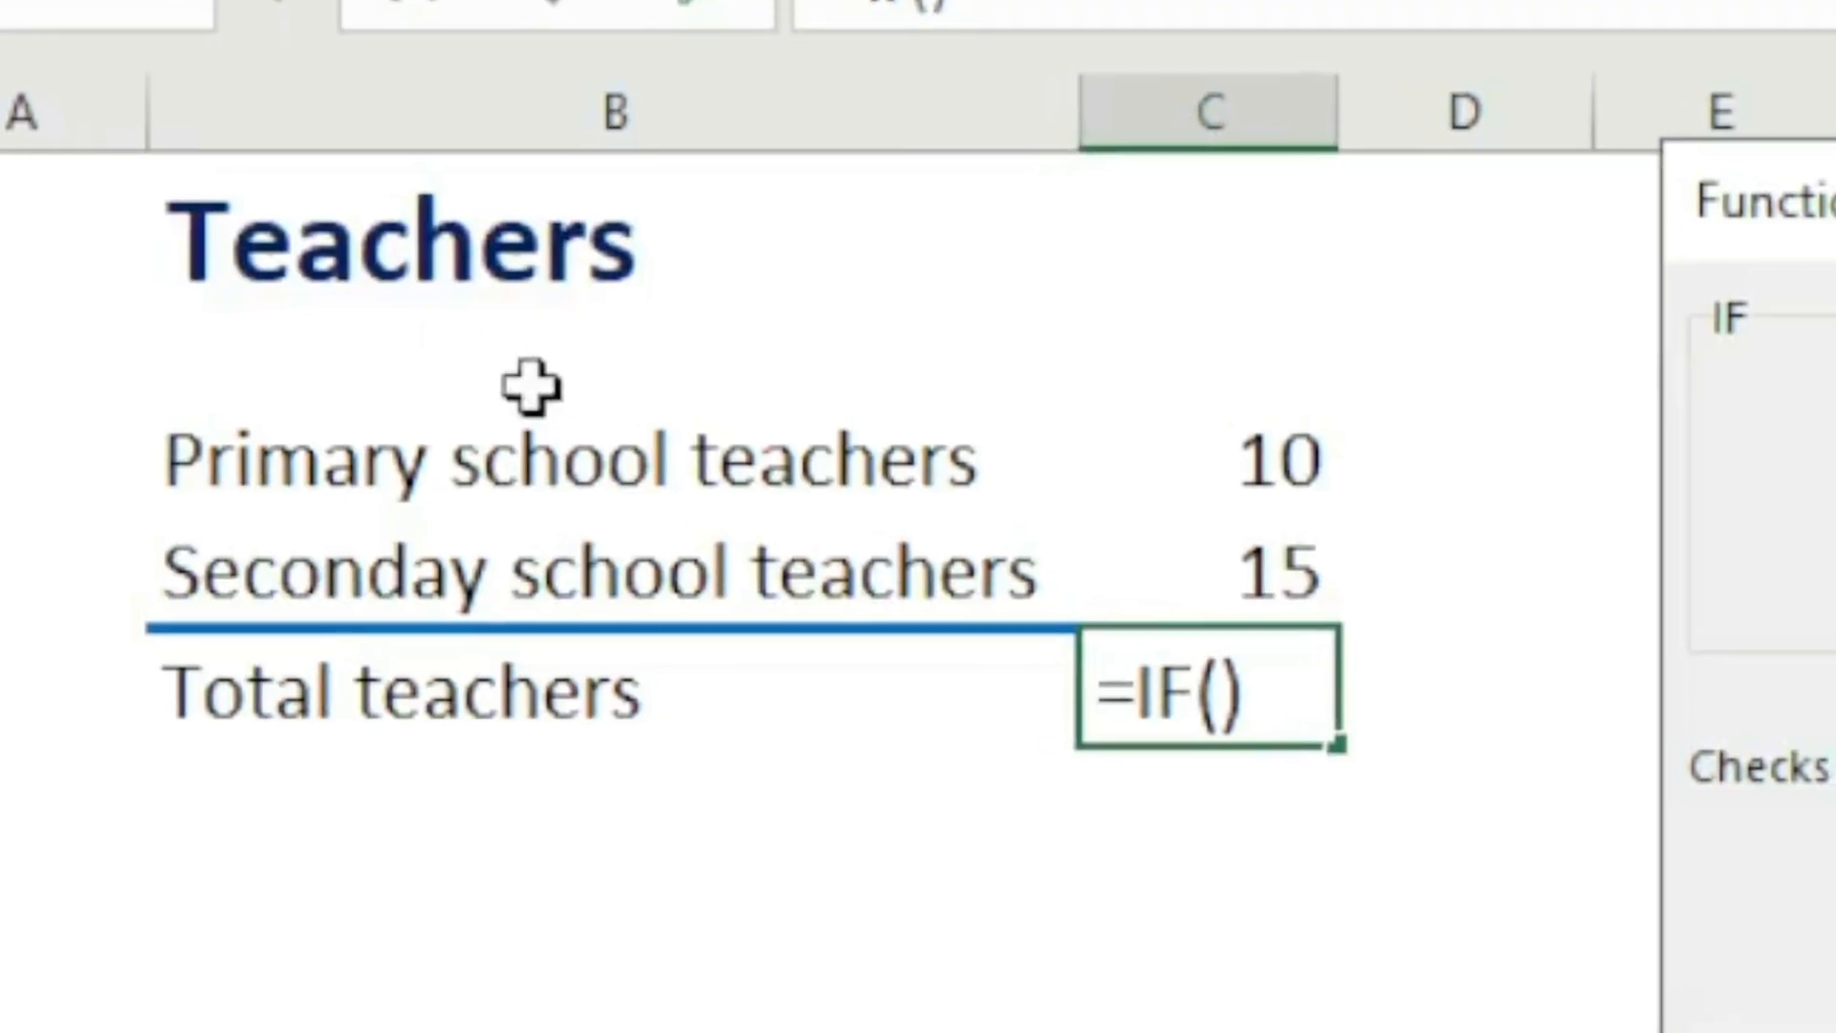
left_click(1277, 571)
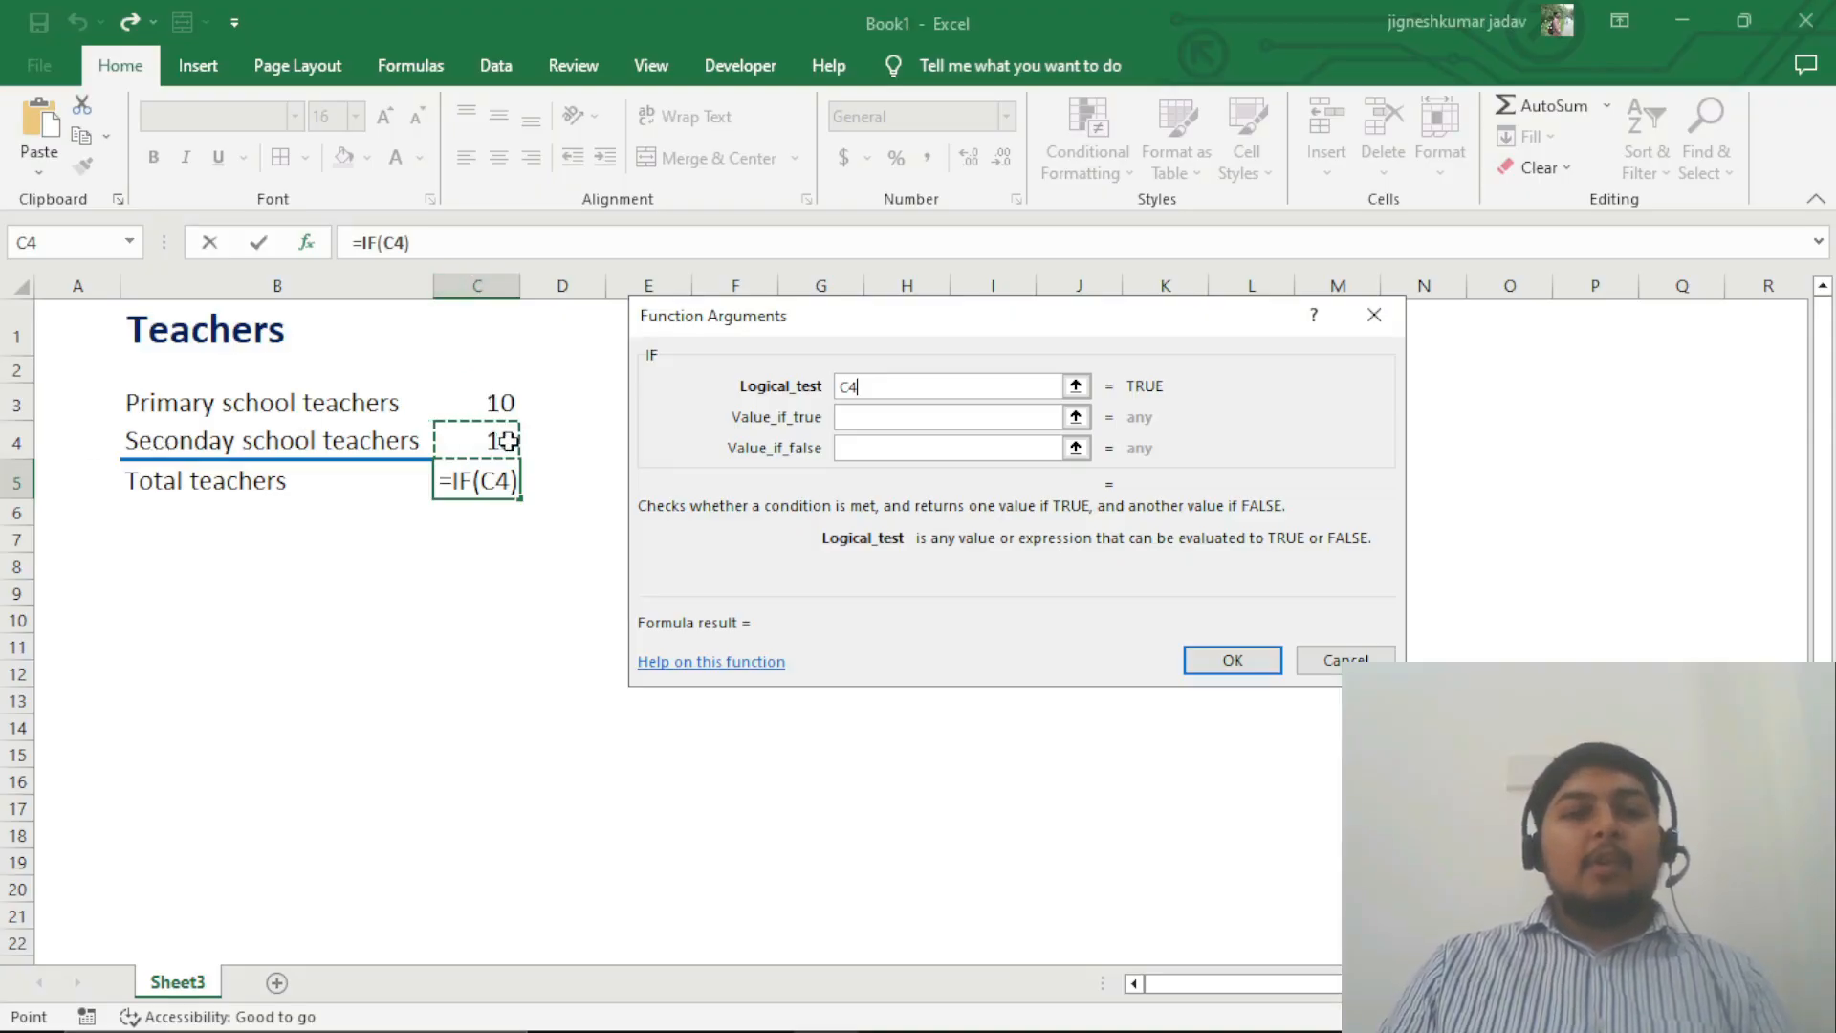
type(">")
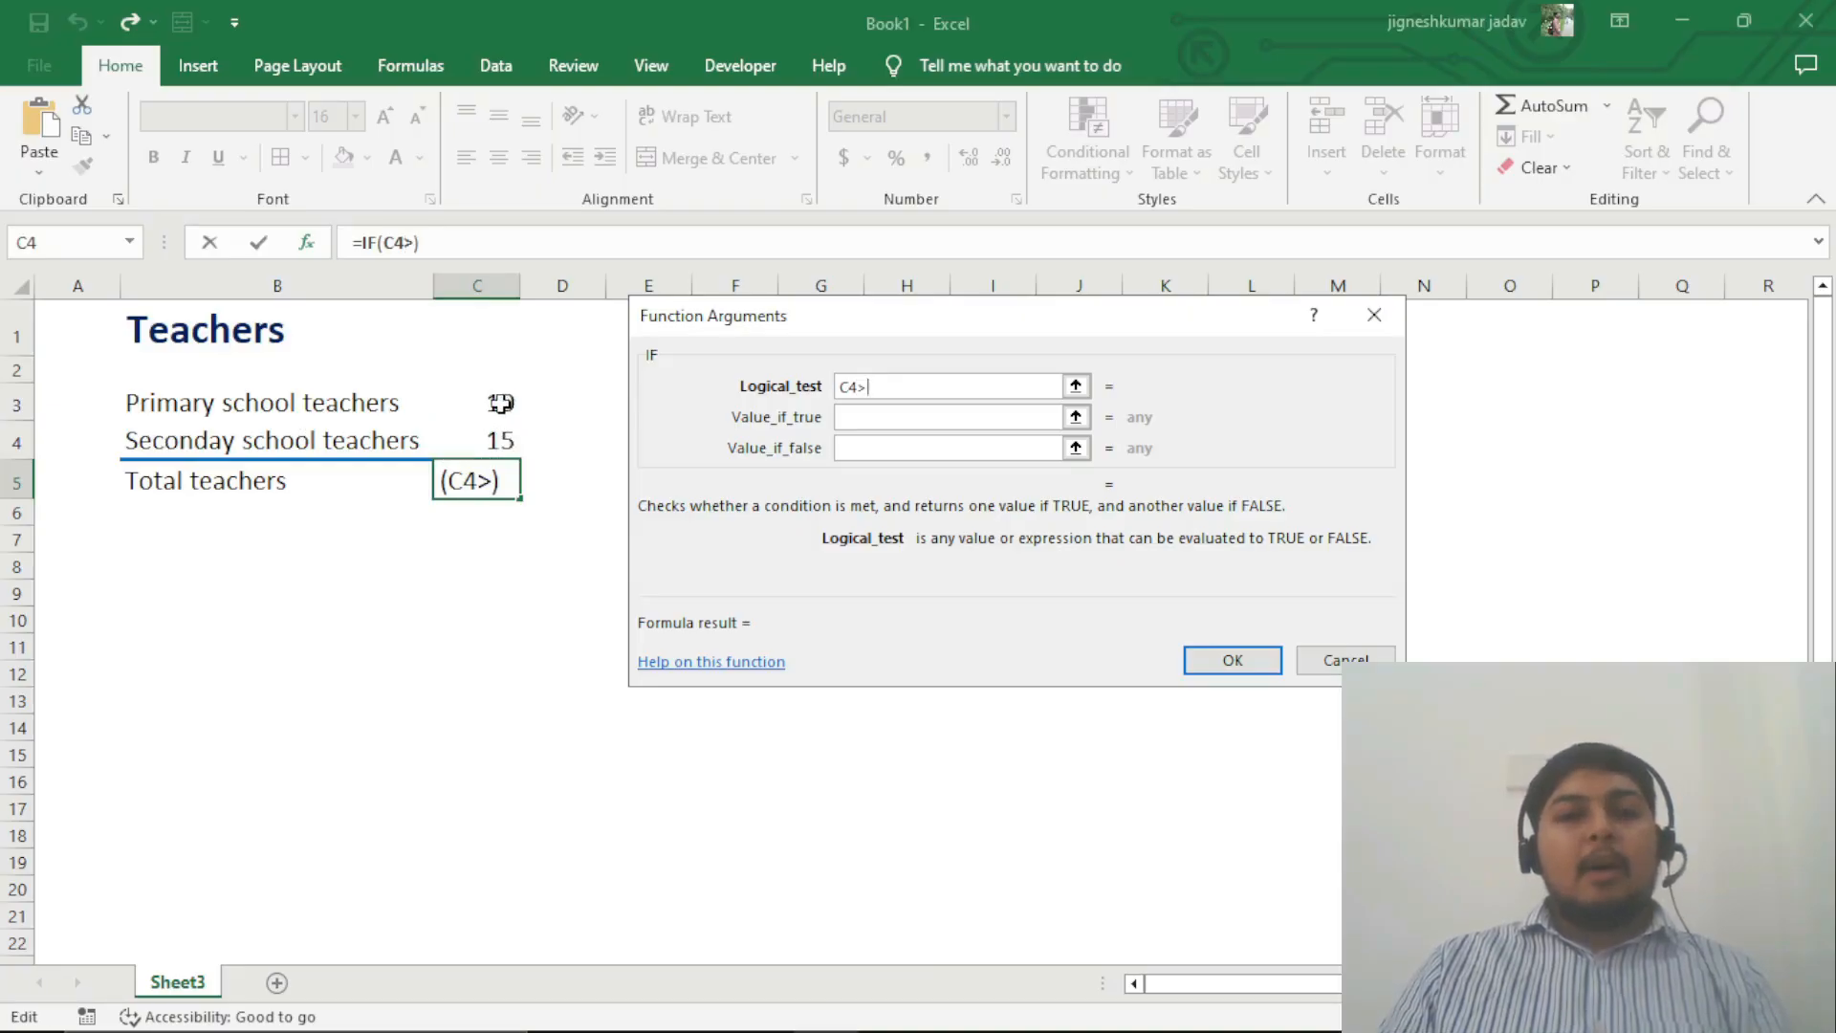
left_click(500, 403)
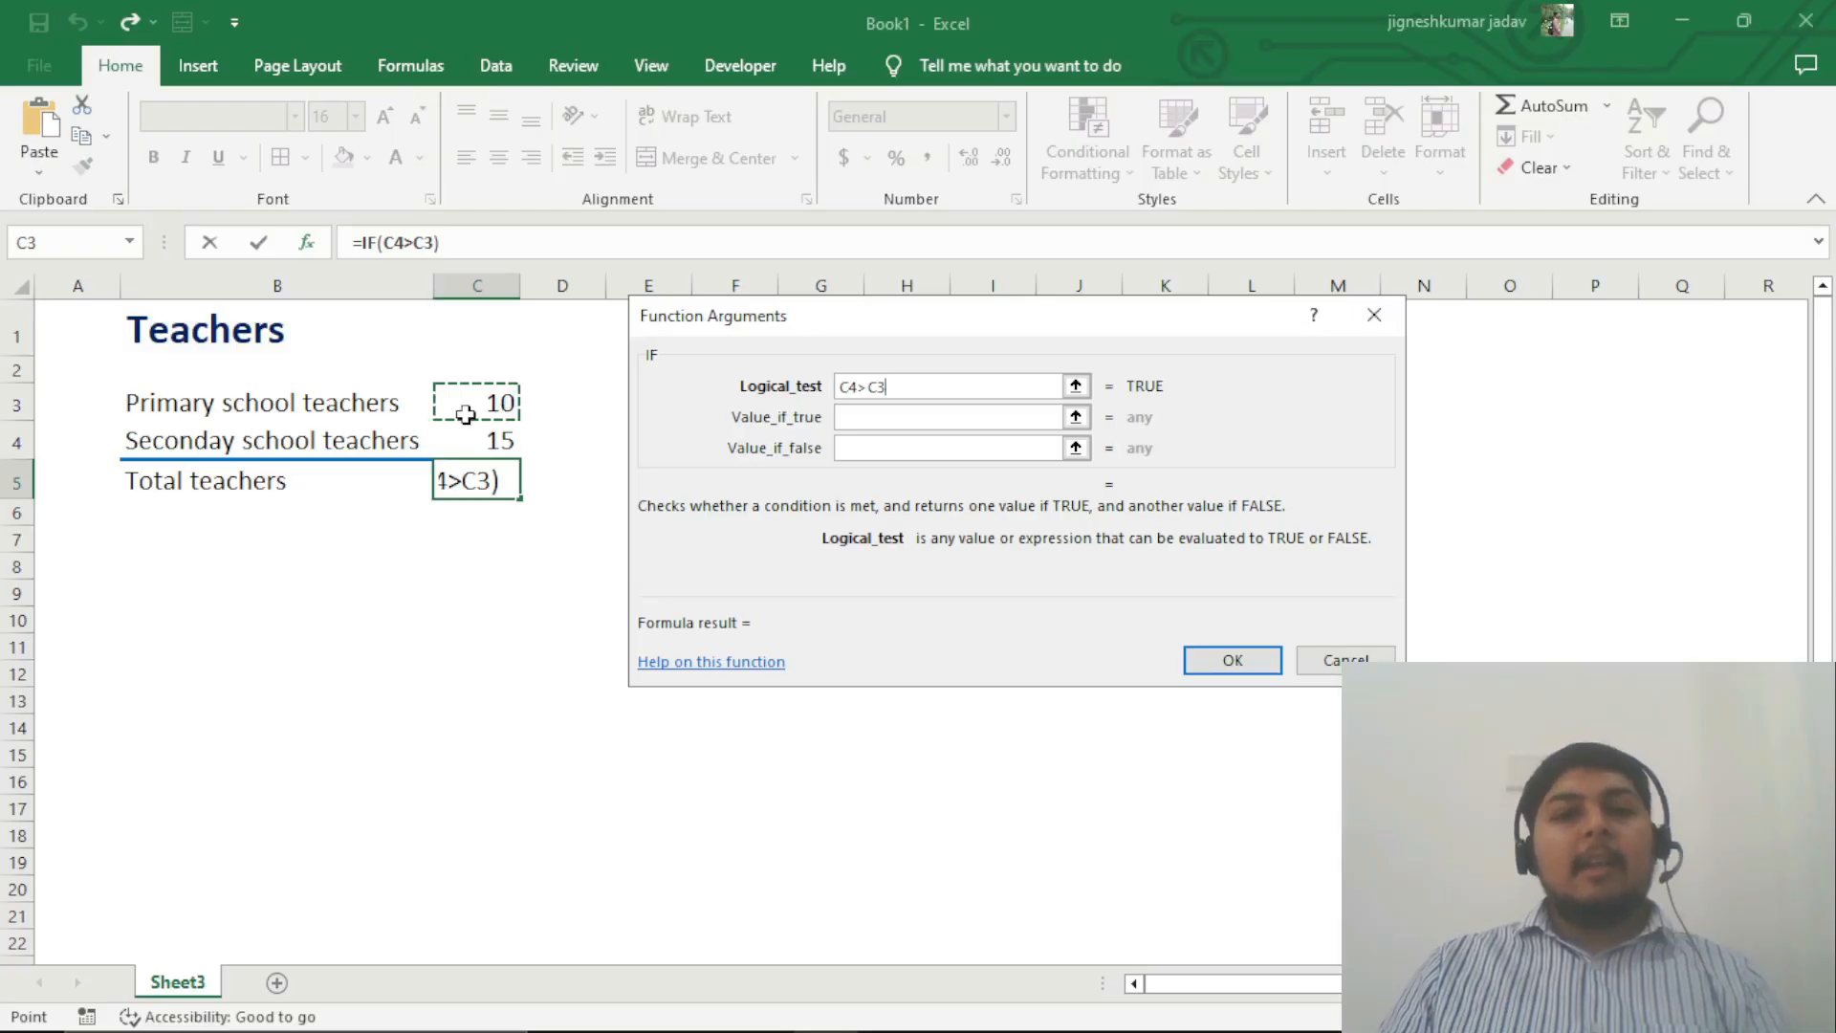
left_click(906, 394)
Step: Enter "Secondary School Teachers are Bigger In Numbers", in quotation marks, as the Value_if_true argument
left_click(907, 421)
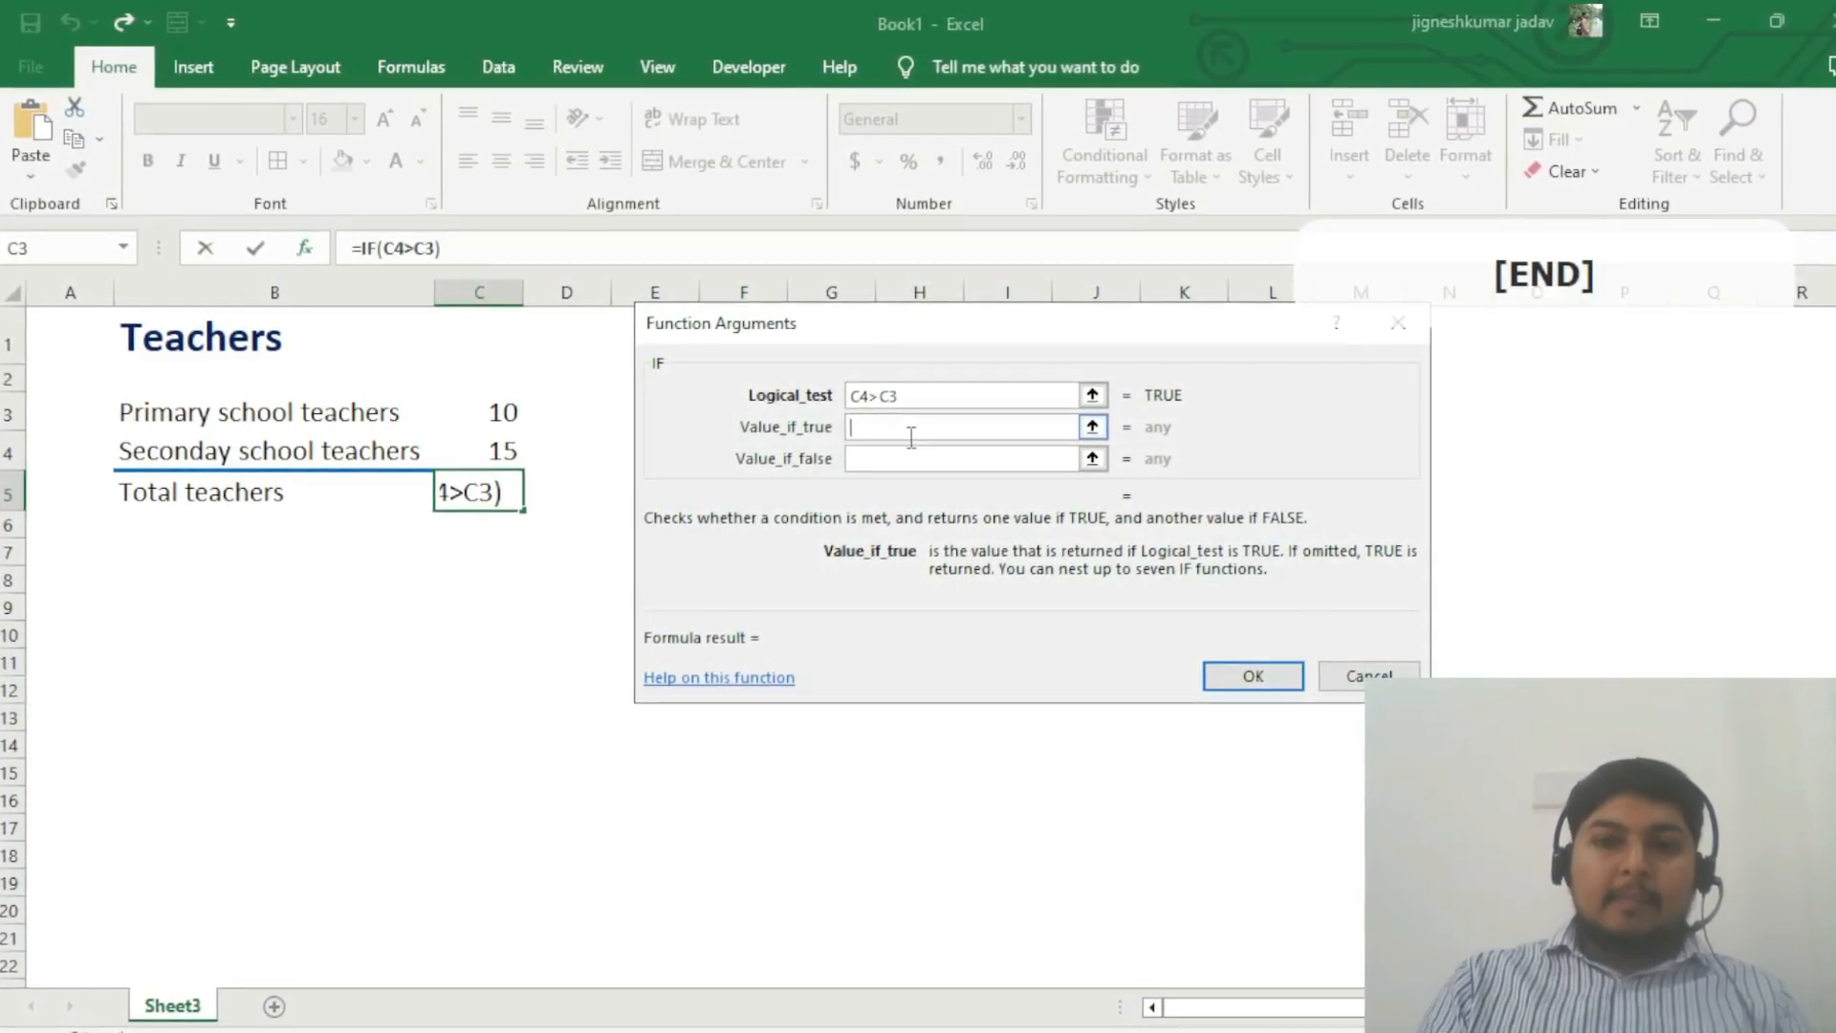
type("\"")
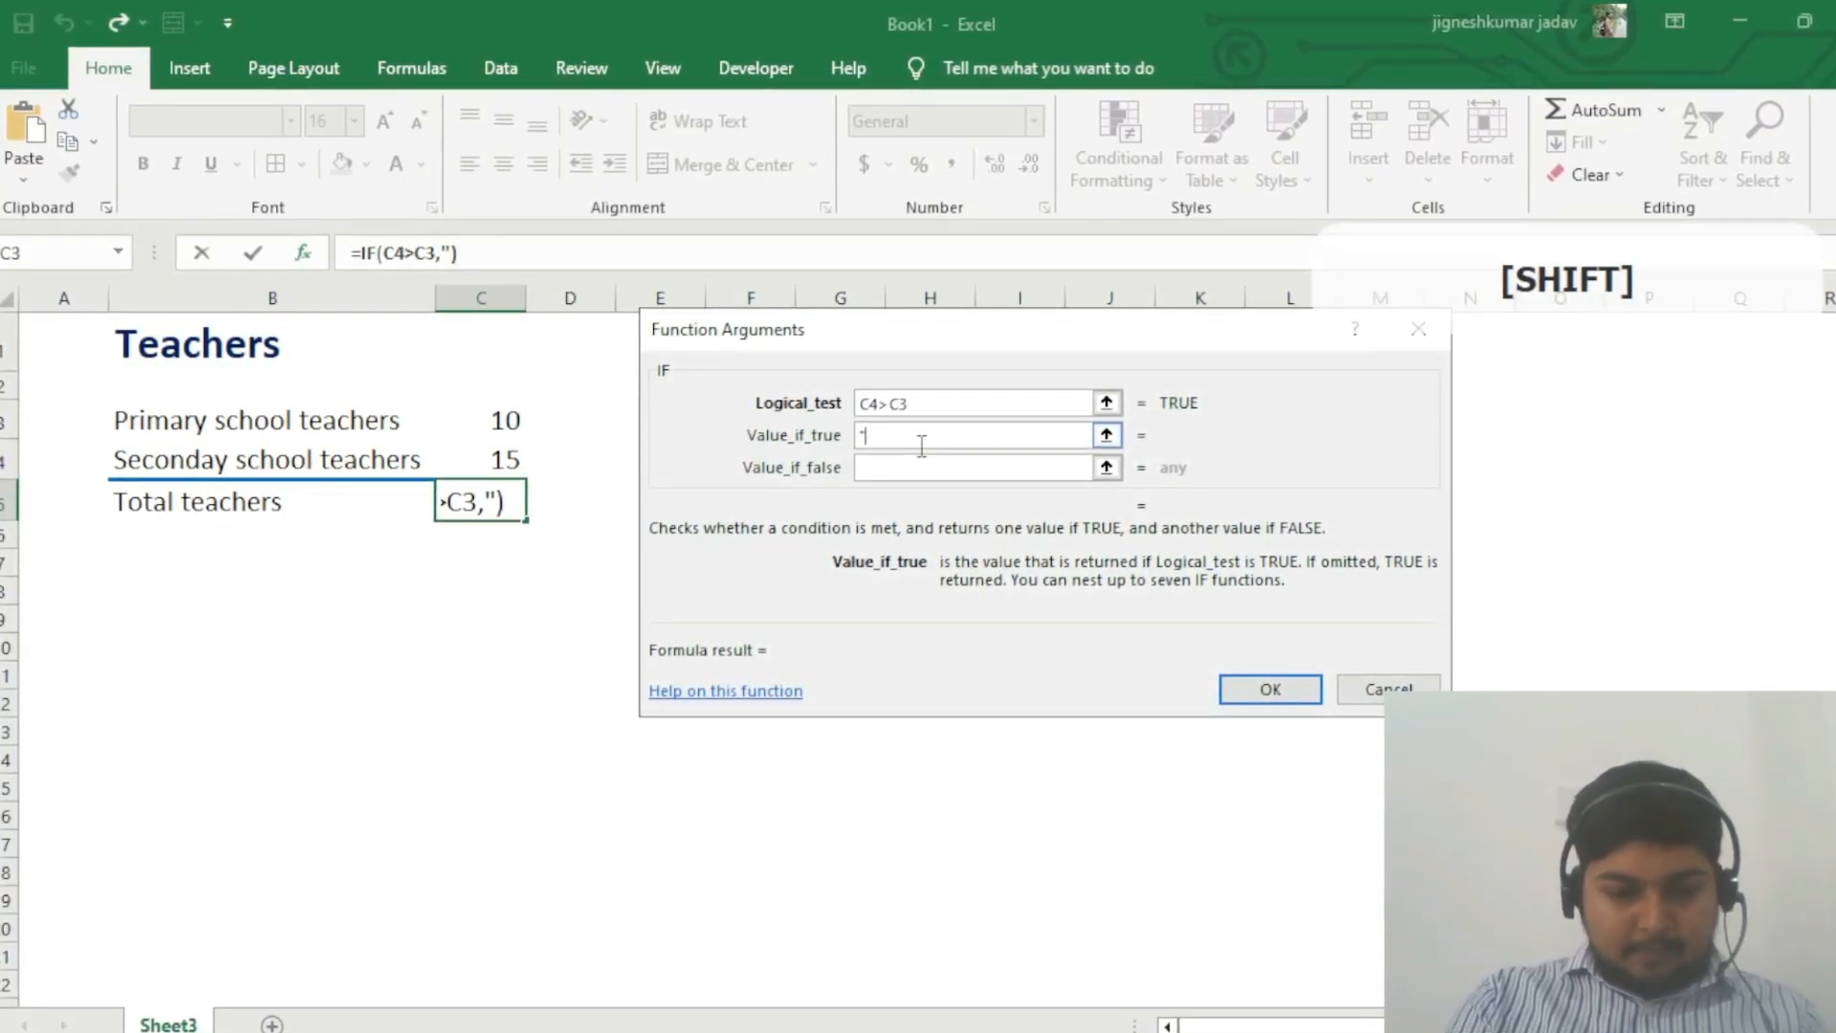
type("Secondar")
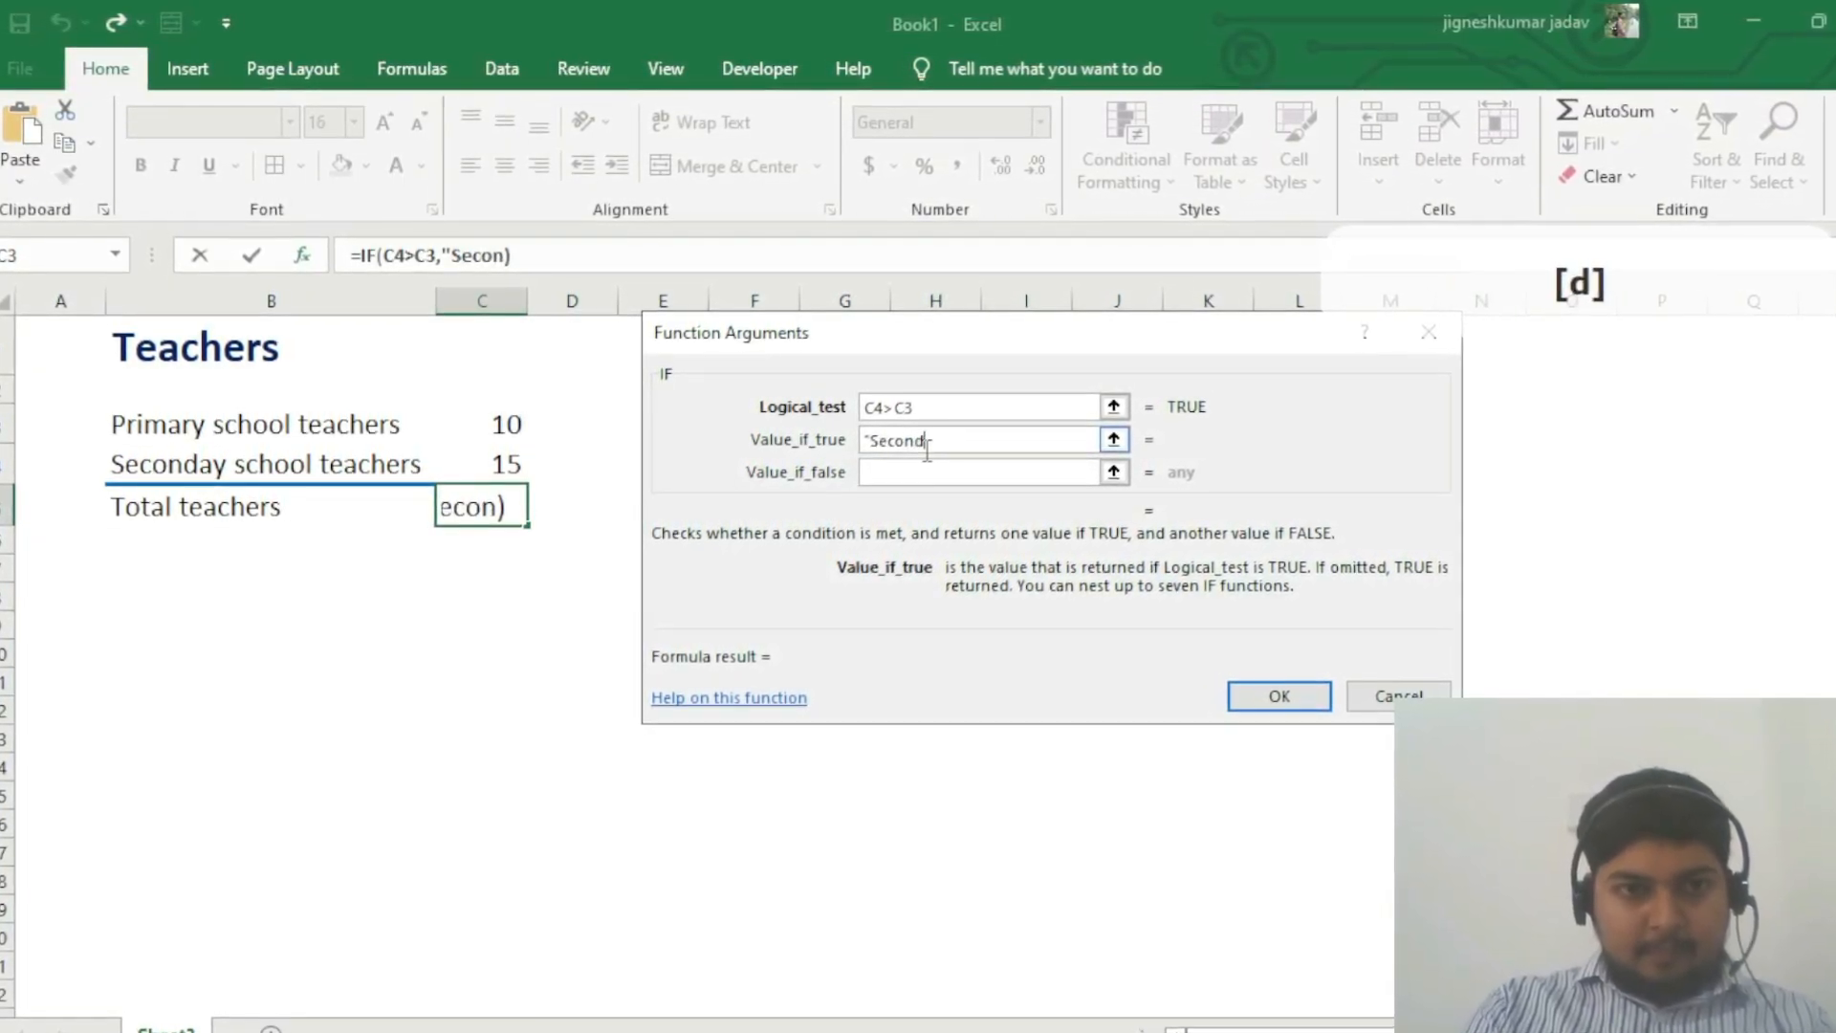
type("y Sch")
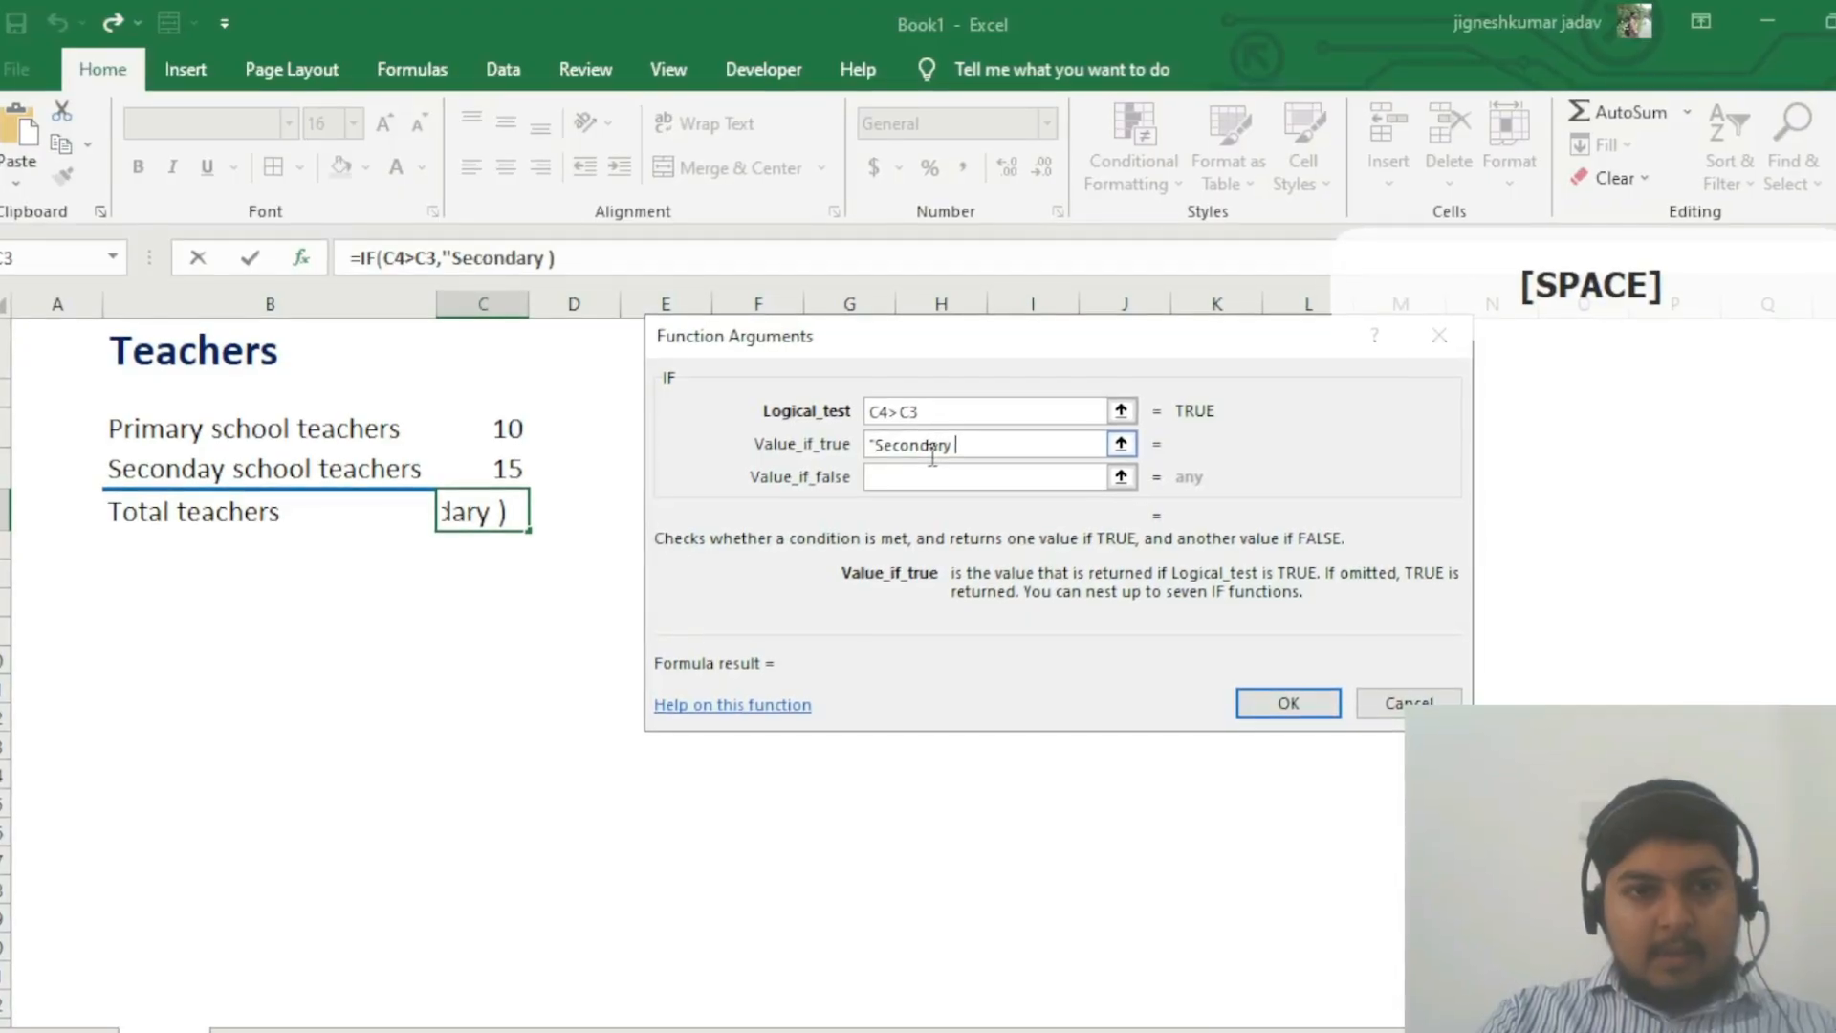
type("ool Tea")
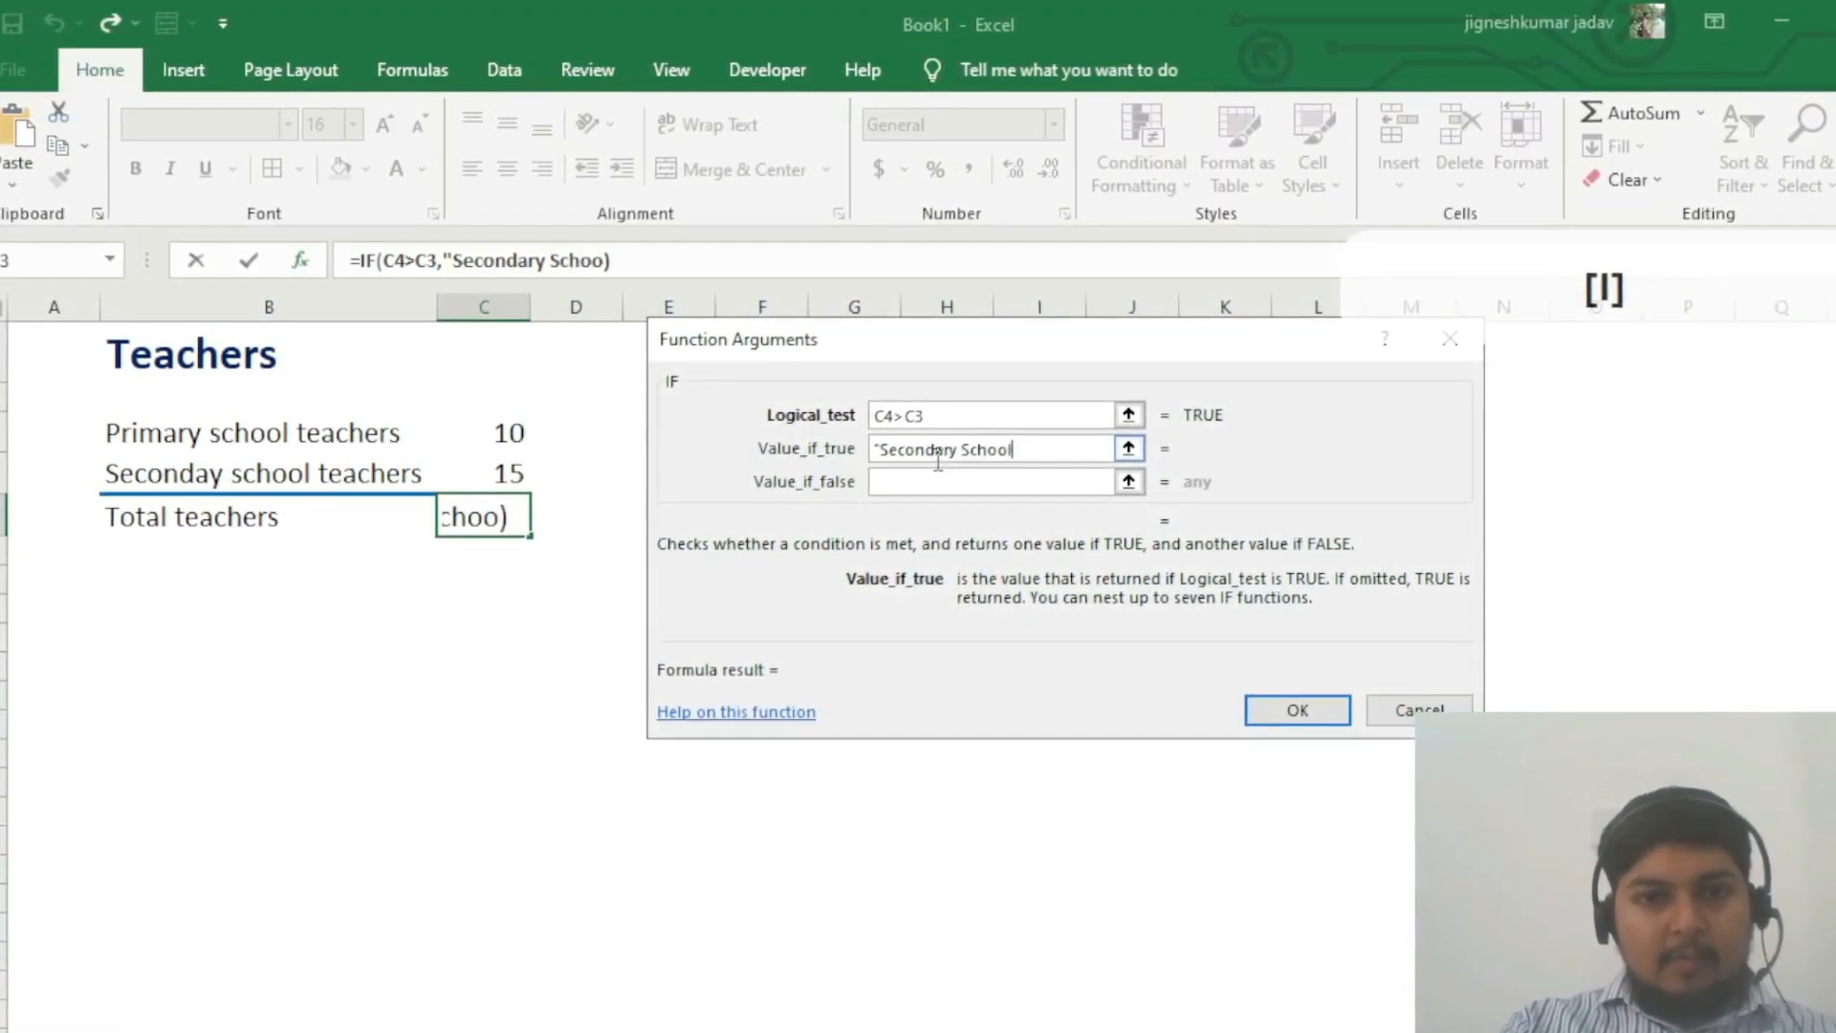
type("chers ")
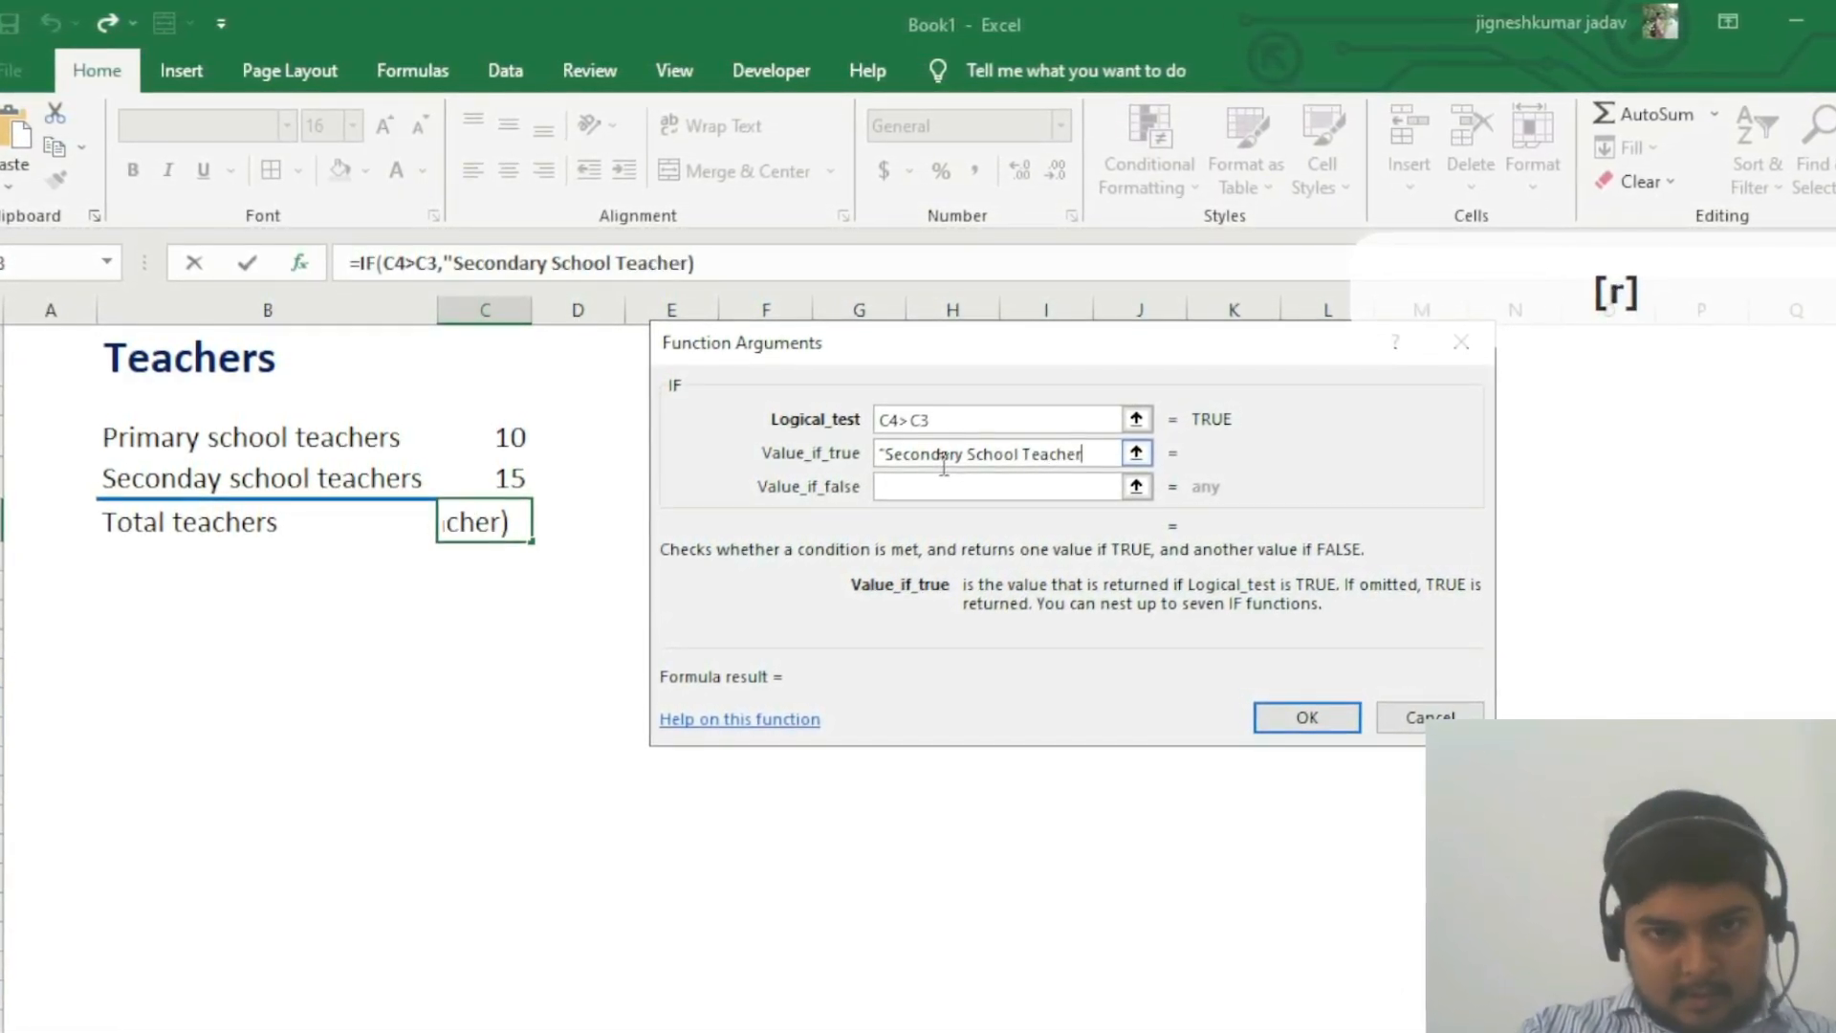
type("are Bigger In Numb")
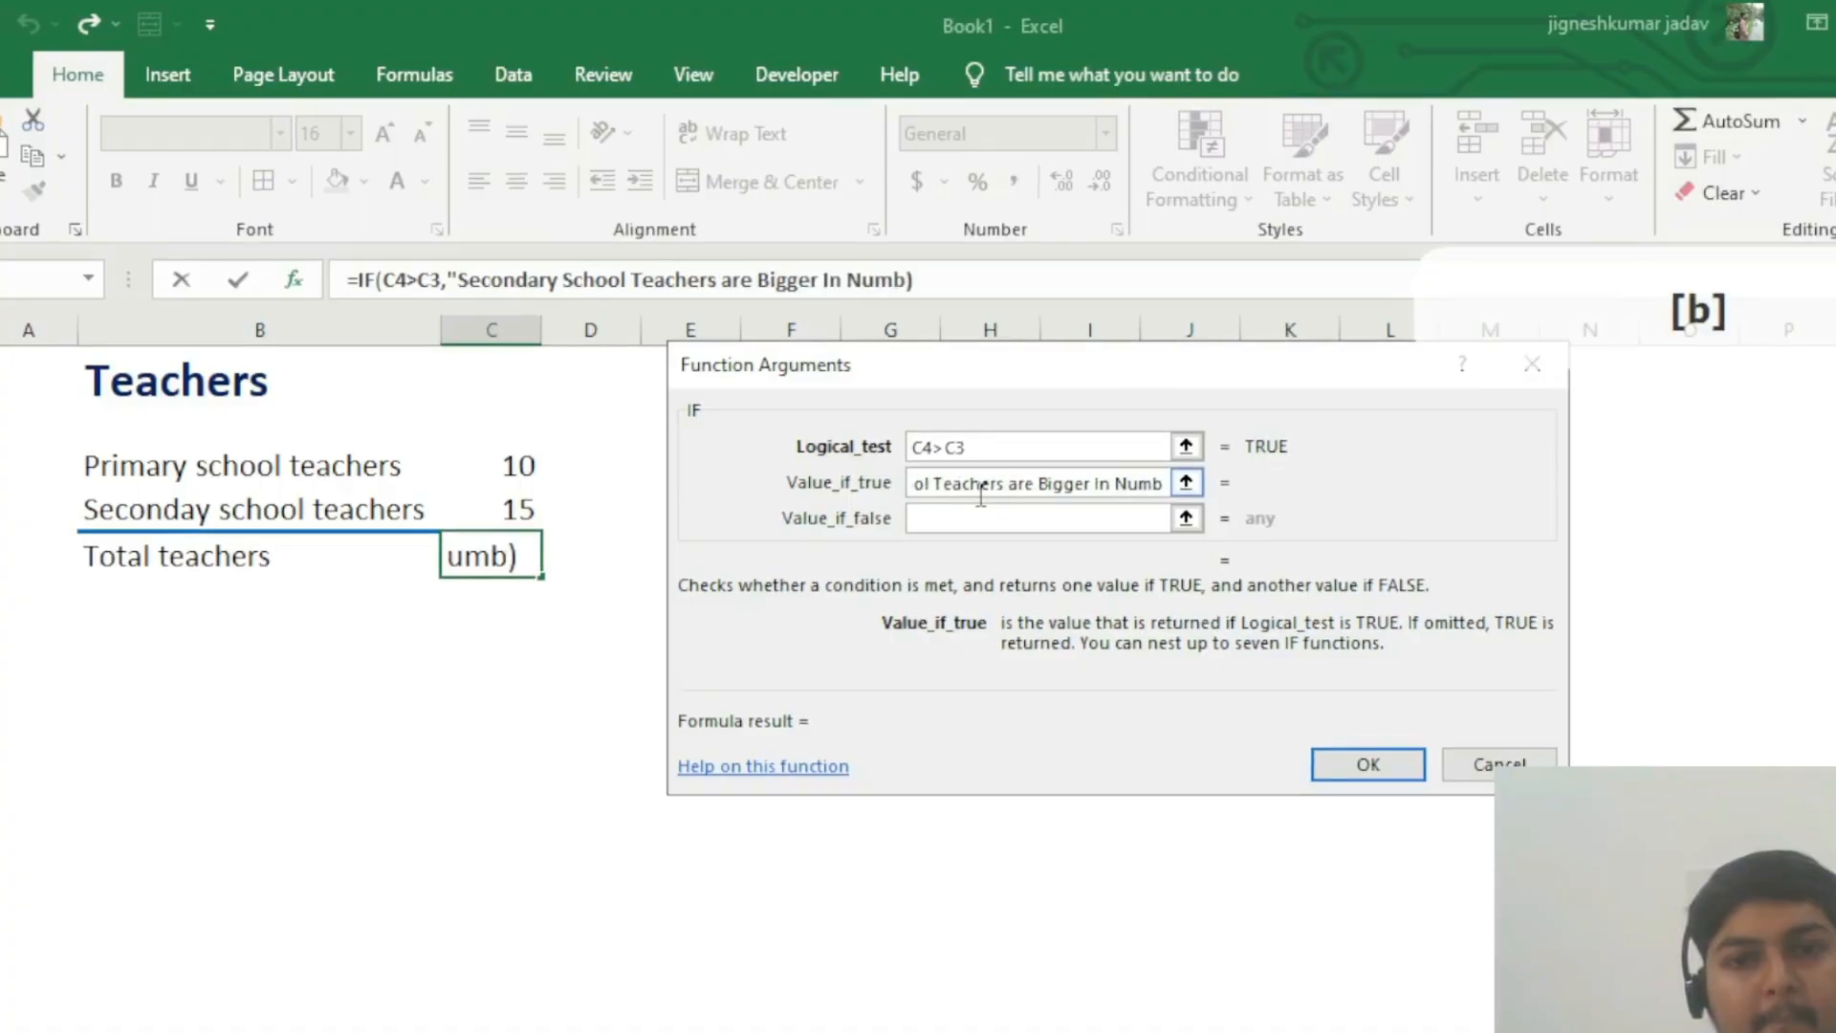
type("\"")
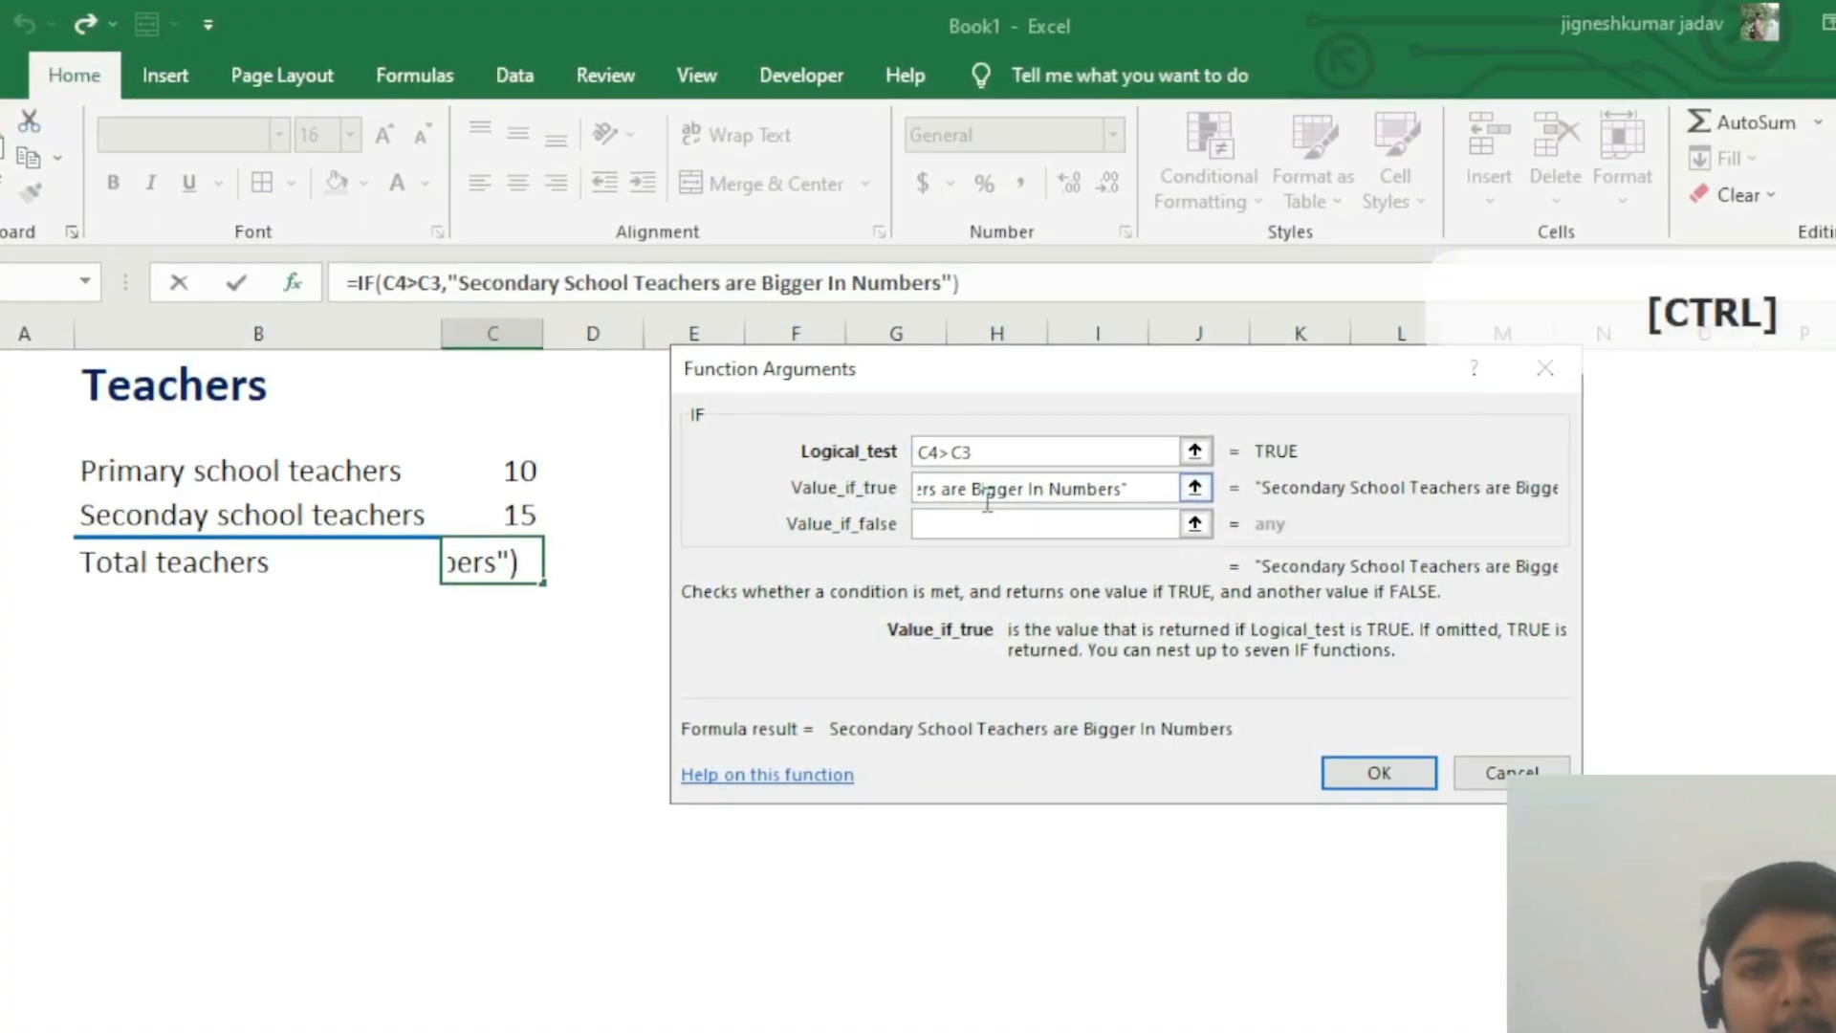
type("+")
key("ctrl+a")
key("BackSpace")
key("BackSpace")
key("BackSpace")
key("BackSpace")
key("BackSpace")
key("BackSpace")
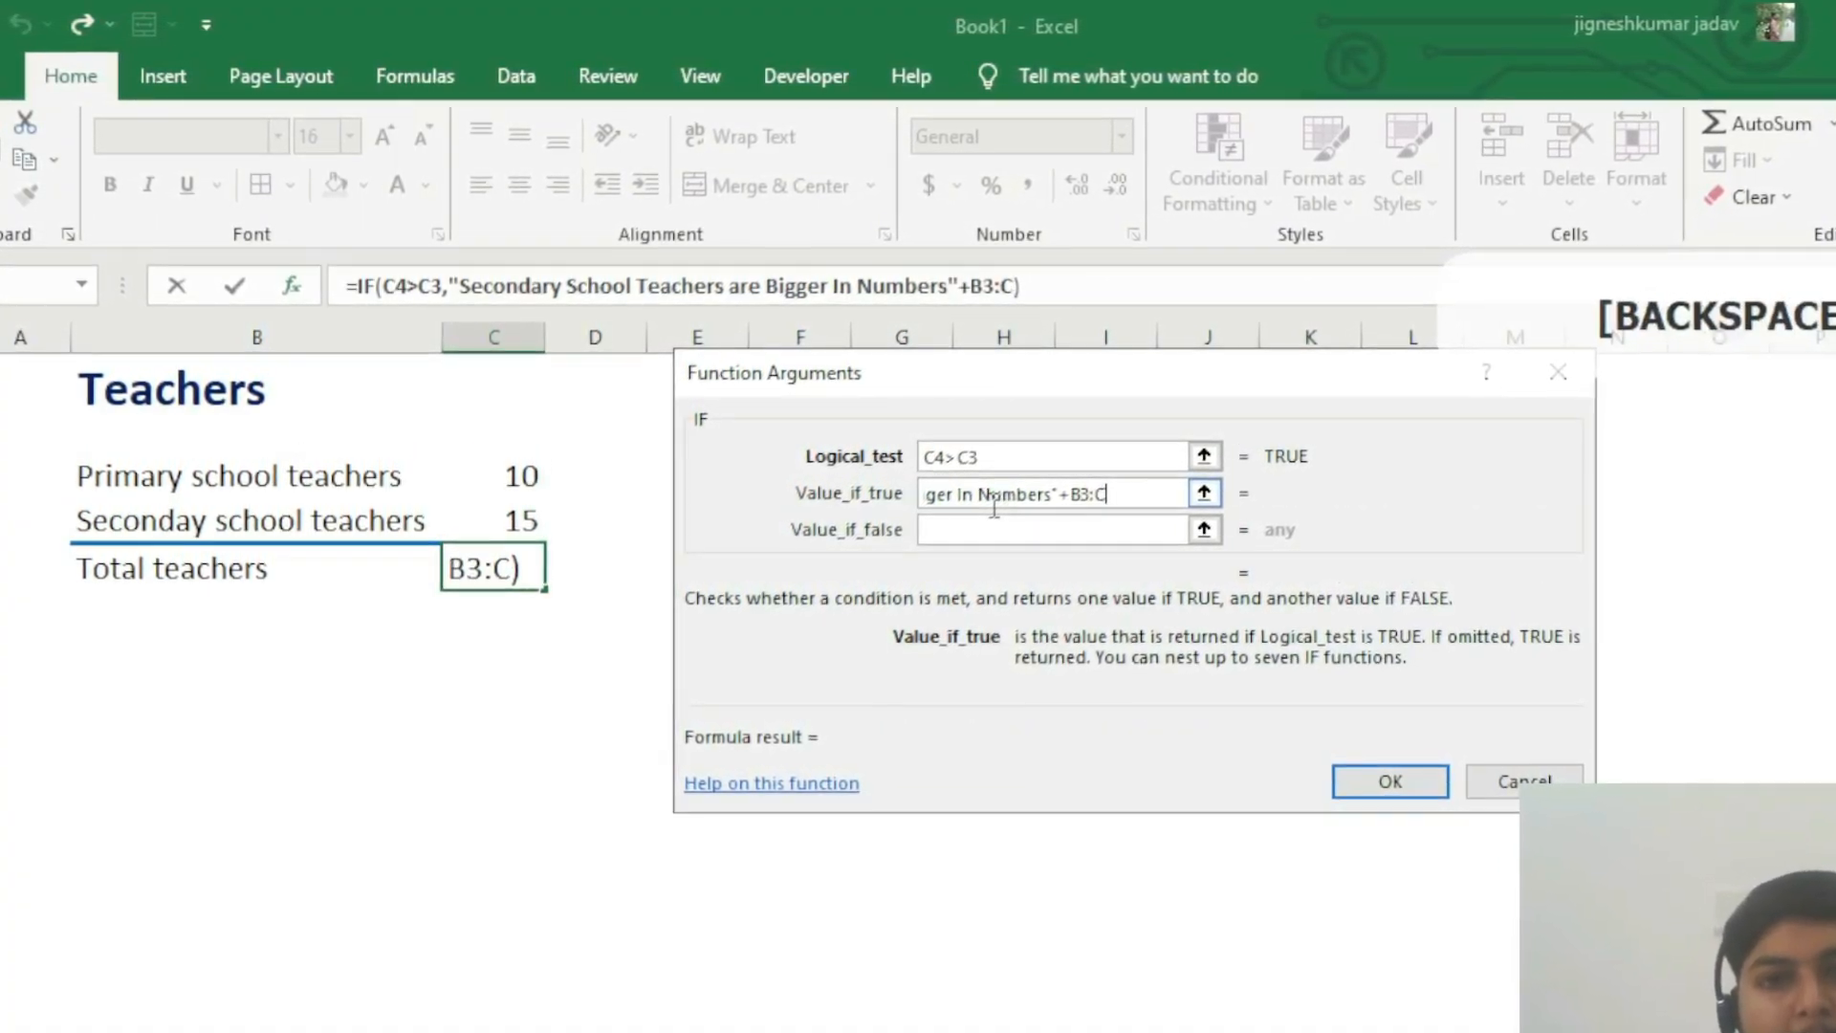
Step: Copy the whole quoted Value_if_true text into the Value_if_false argument
key("shift+Left")
key("shift+Left")
key("shift+Left")
key("shift+Left")
key("shift+Left")
key("shift+Left")
key("shift+Left")
key("shift+Left")
key("shift+Left")
key("shift+Left")
key("shift+Left")
key("shift+Left")
key("shift+Left")
key("shift+Left")
key("shift+Left")
key("shift+Left")
key("shift+Left")
key("shift+Left")
key("shift+Left")
key("shift+Left")
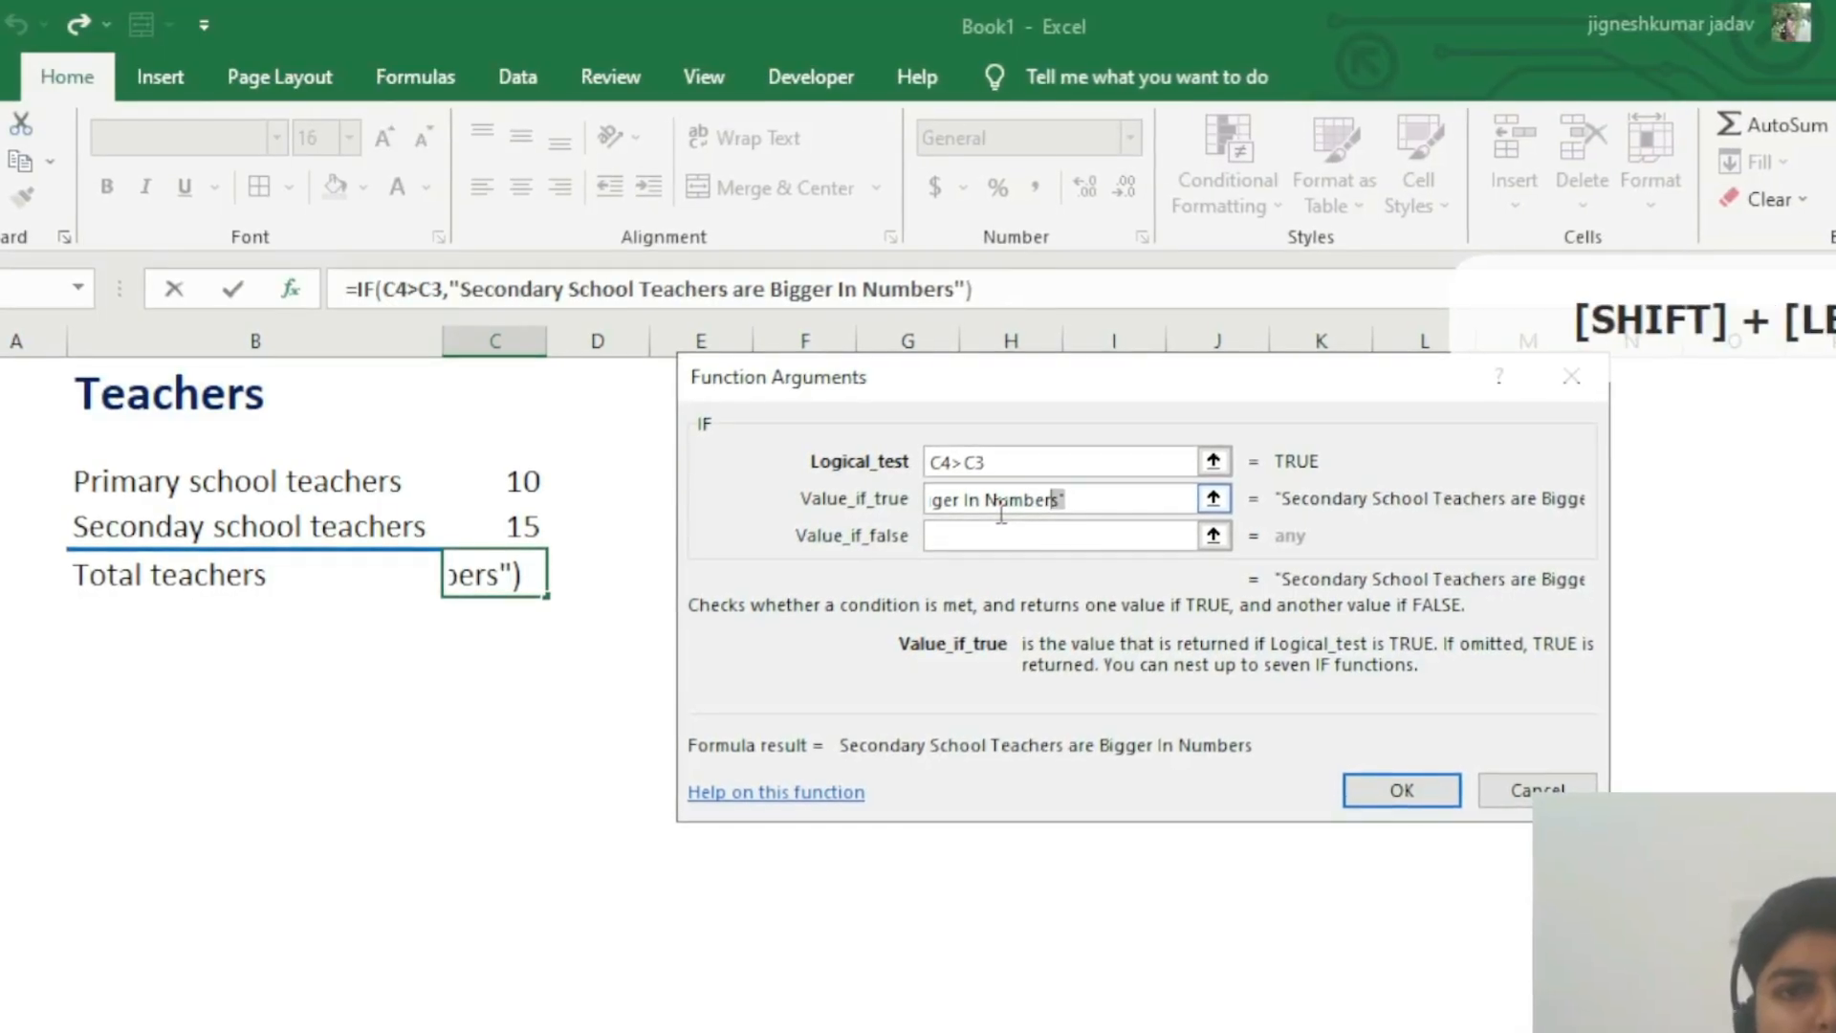
key("shift+Left")
key("shift+Left")
key("shift+Left")
key("shift+Left")
key("shift+Left")
key("shift+Left")
key("shift+Left")
key("shift+Left")
key("shift+Left")
key("shift+Left")
key("shift+Left")
key("shift+Left")
key("shift+Left")
key("shift+Left")
key("shift+Left")
key("shift+Left")
key("shift+Left")
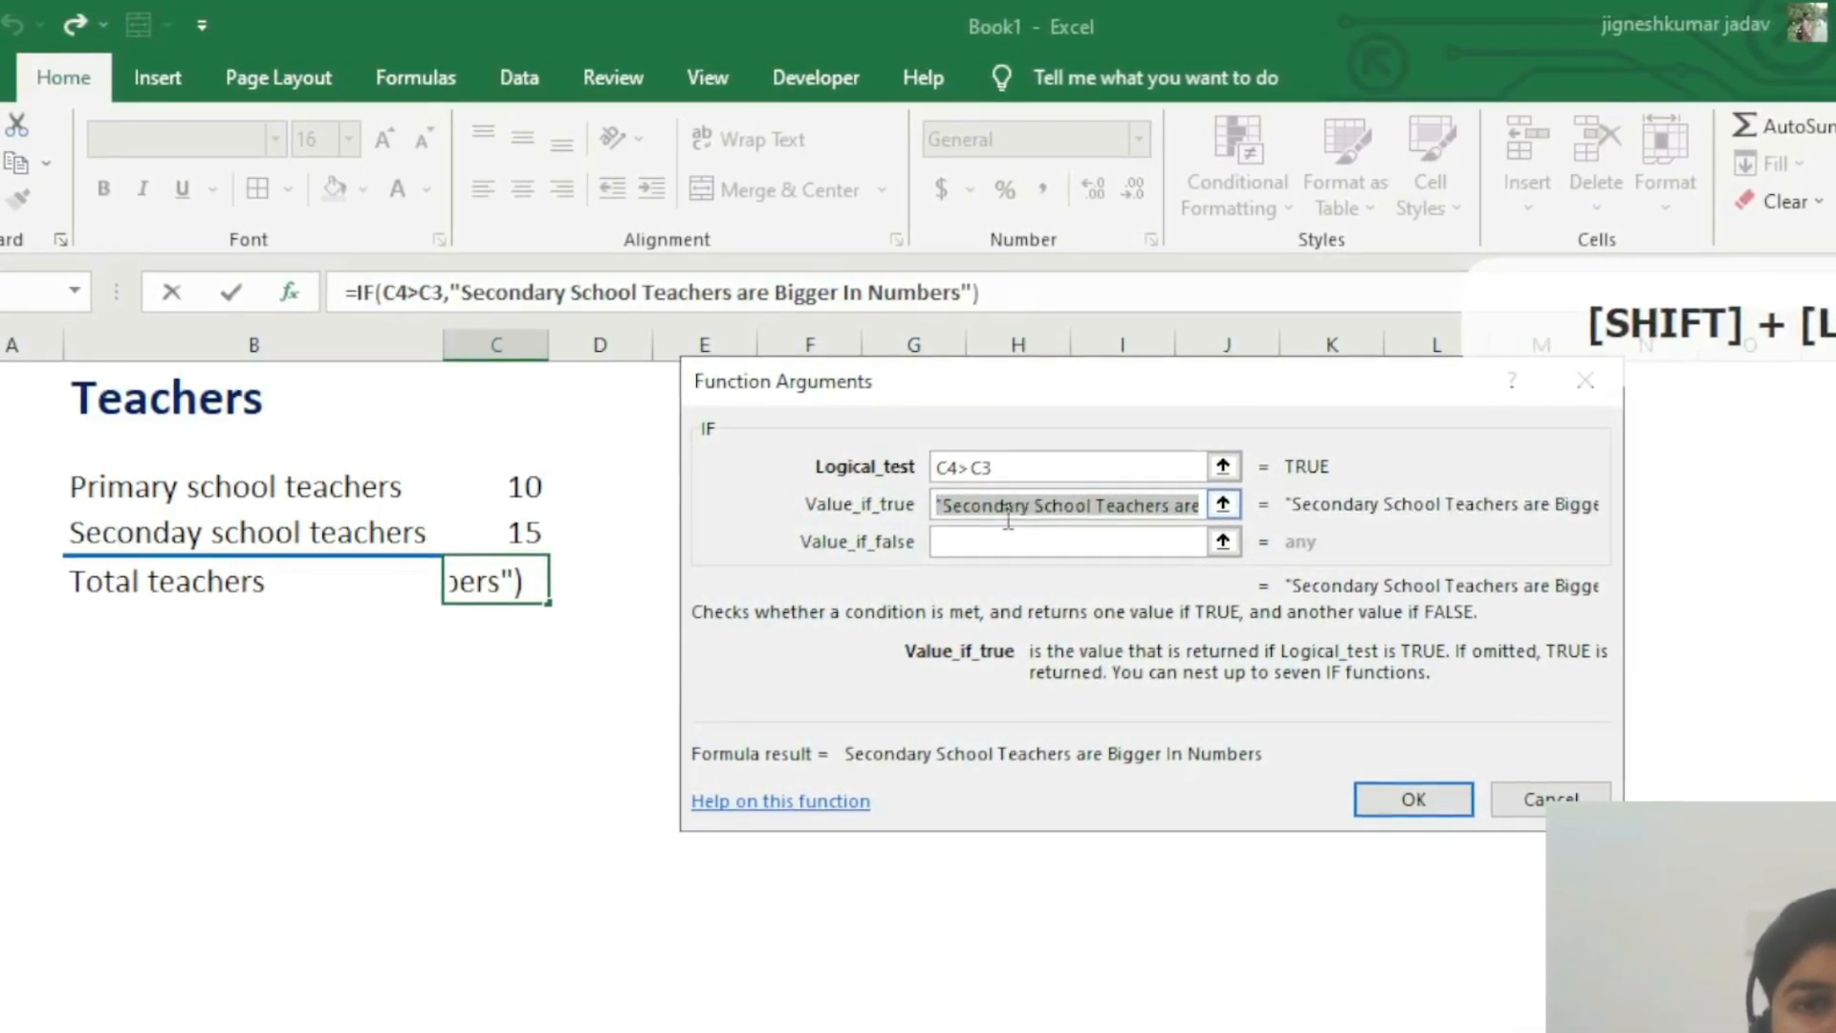
key("ctrl+c")
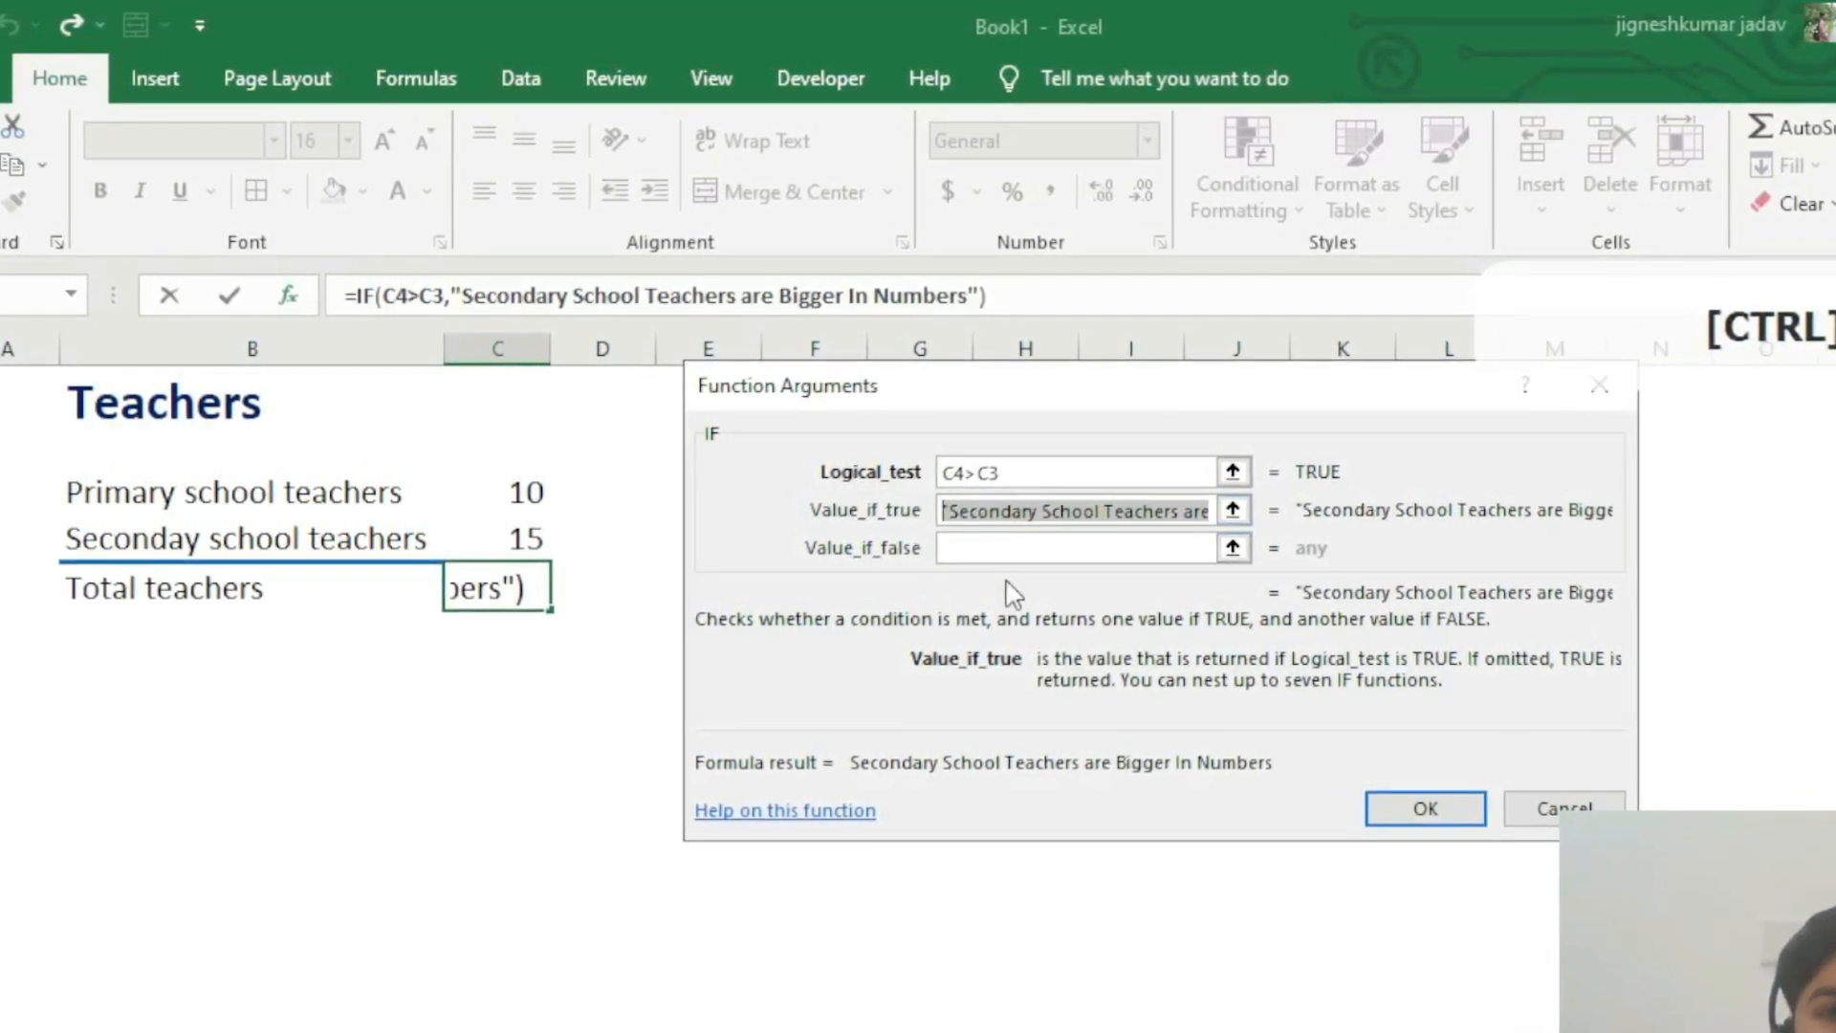
left_click(1014, 546)
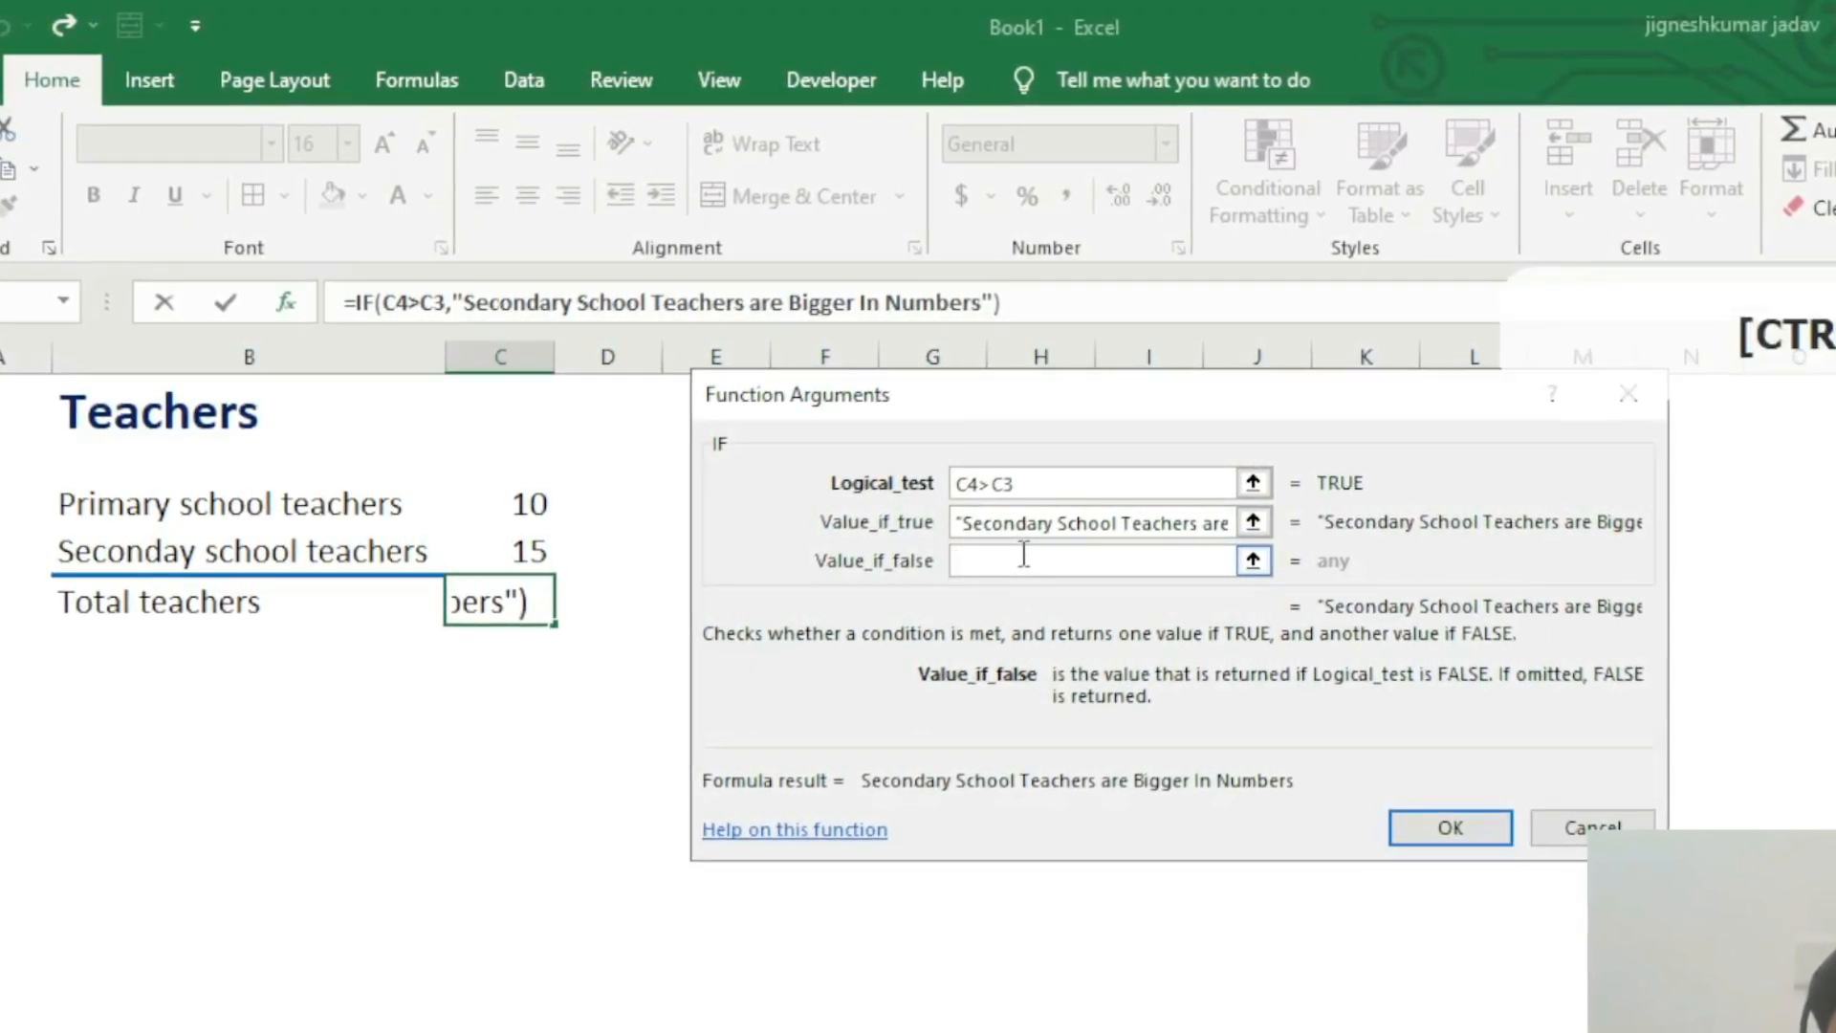
key("ctrl+v")
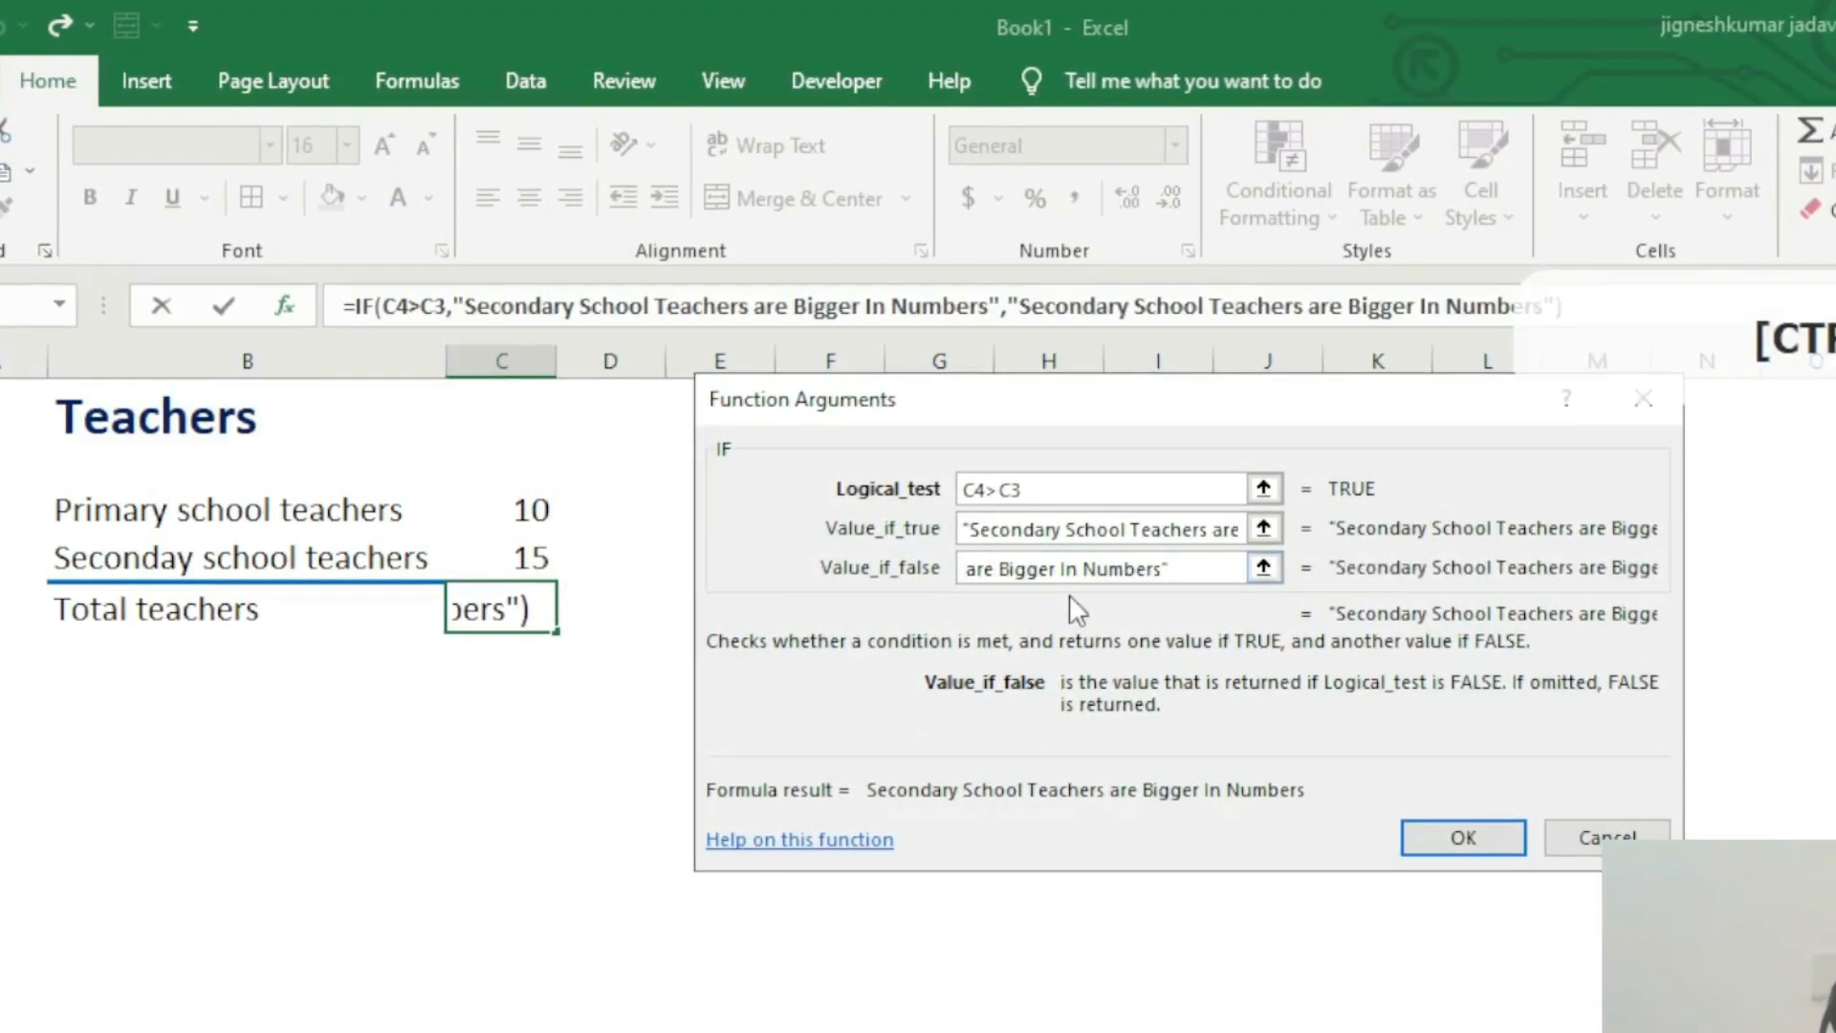
Step: Replace the word Secondary with Primary in the Value_if_false text
key("Left")
key("Left")
key("Left")
key("Left")
key("Left")
key("Left")
key("Left")
key("Left")
key("Left")
key("Left")
key("Left")
key("Left")
key("Left")
key("Left")
key("Left")
key("Left")
key("Left")
key("Left")
key("Left")
key("Left")
key("Left")
key("Left")
key("Left")
key("Left")
key("Left")
key("Left")
key("Left")
key("Left")
key("Left")
key("Left")
key("Left")
key("Left")
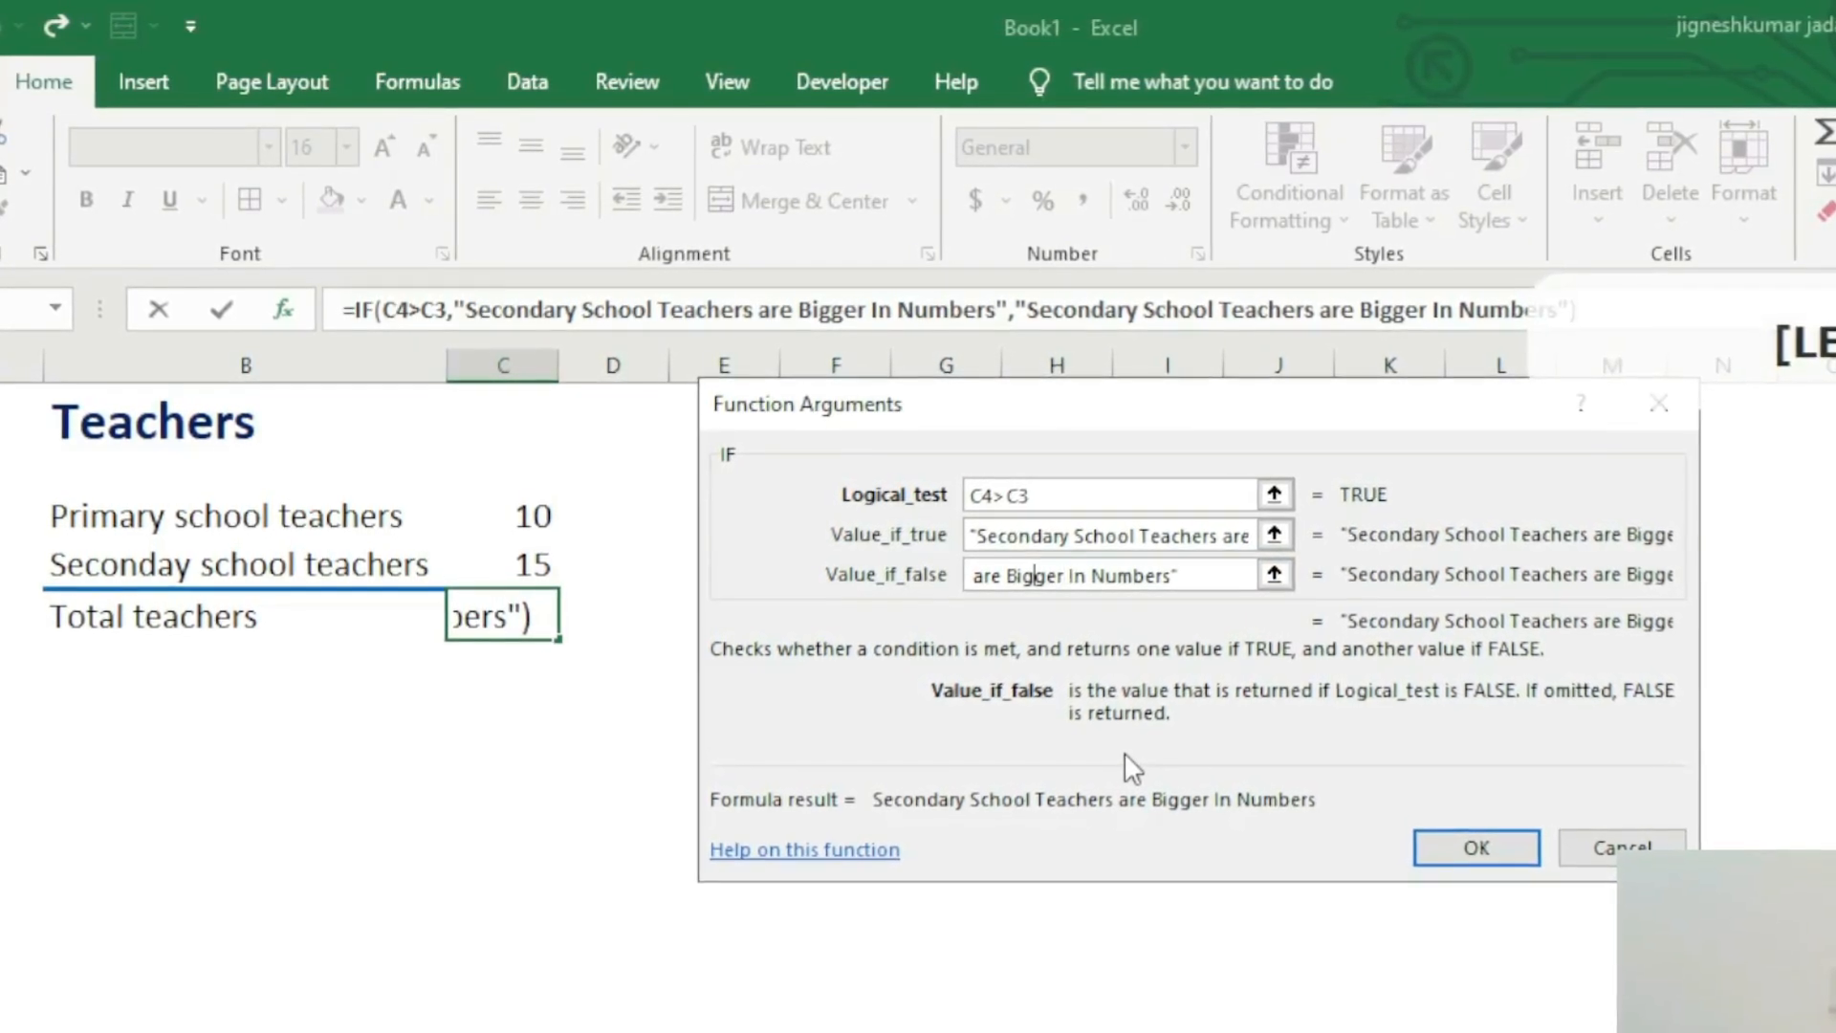
key("Right")
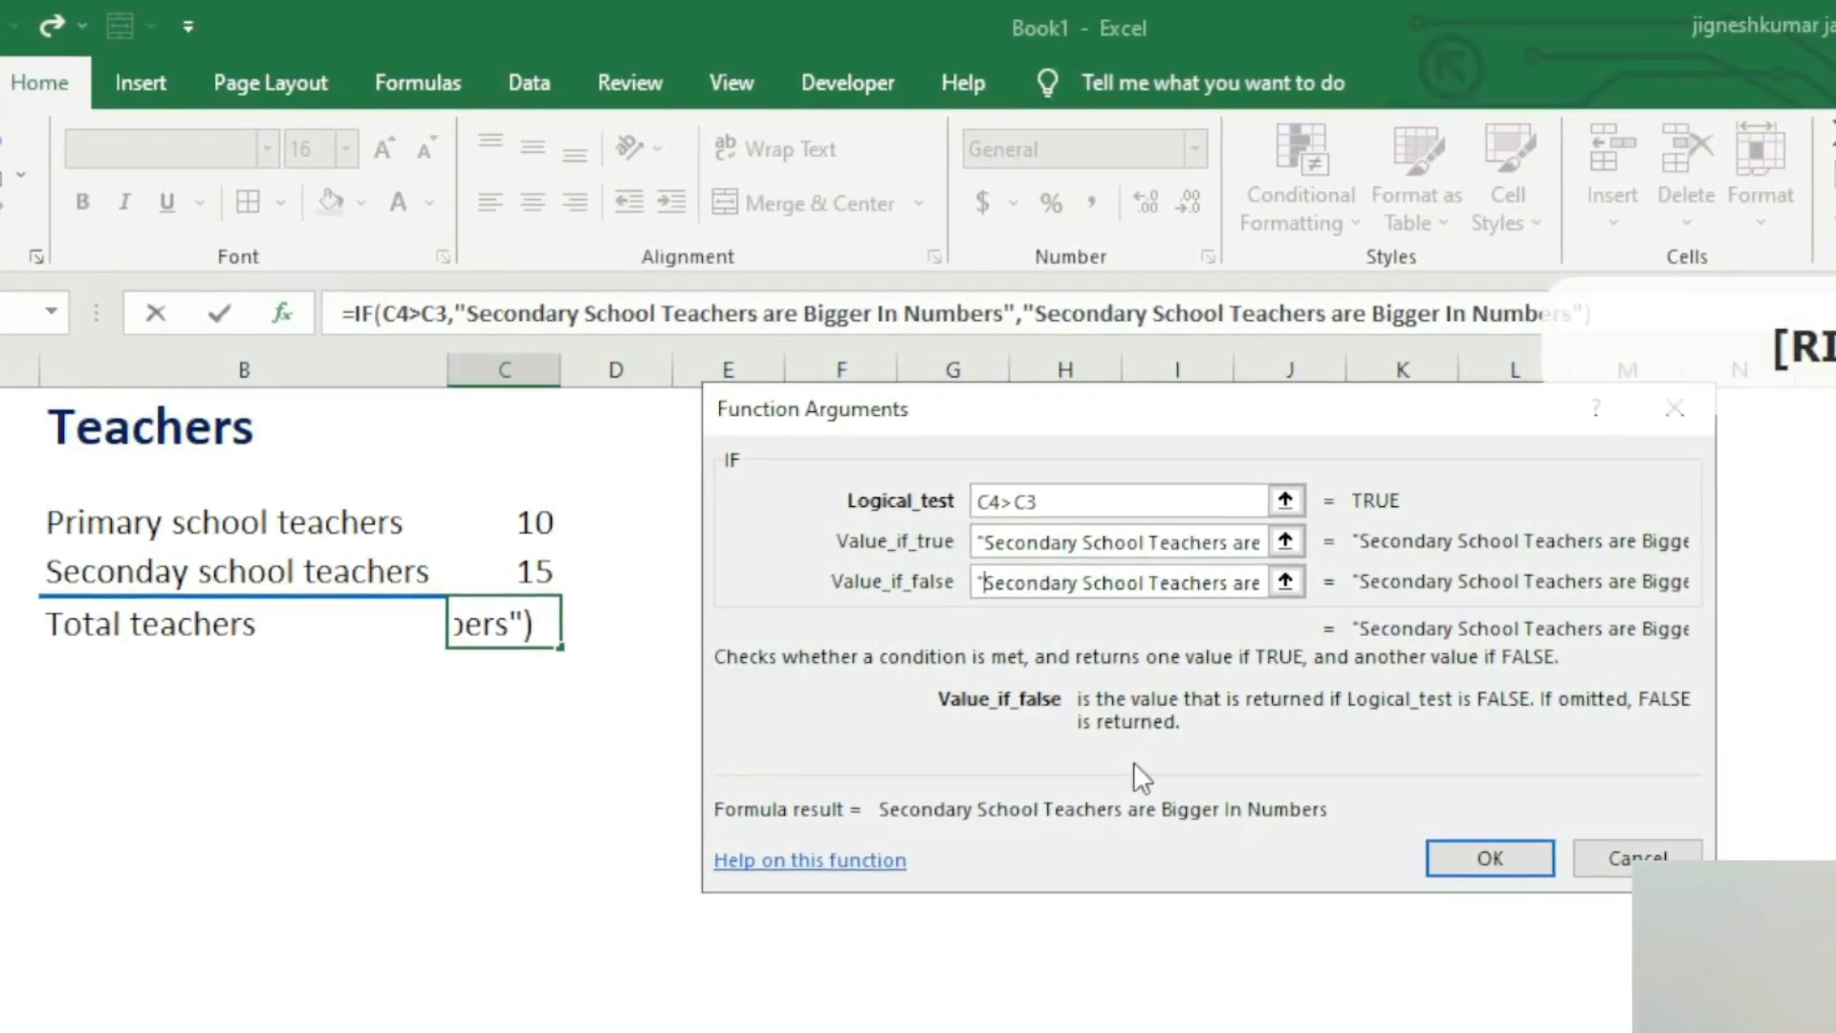
key("shift+Right")
key("shift+Right")
key("shift+Right")
key("shift+Right")
key("shift+Right")
key("shift+Right")
key("shift+Right")
key("shift+Right")
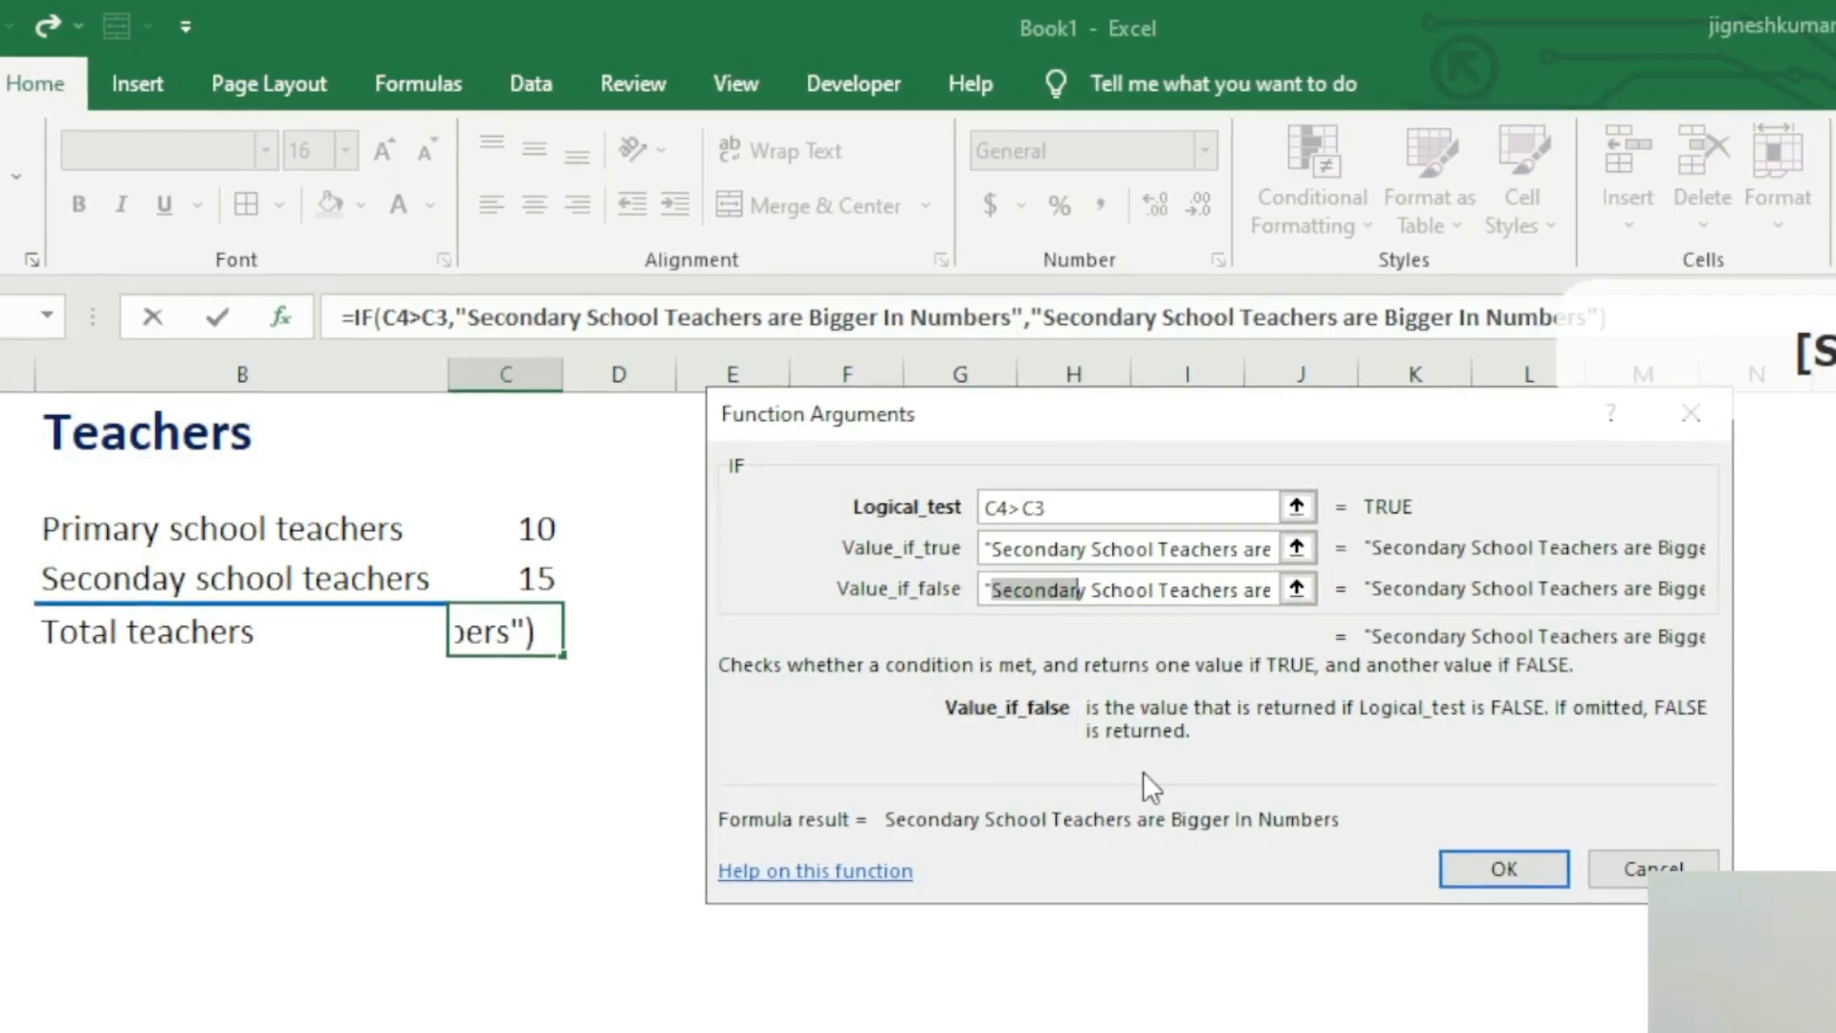
key("shift+Right")
type("Primary")
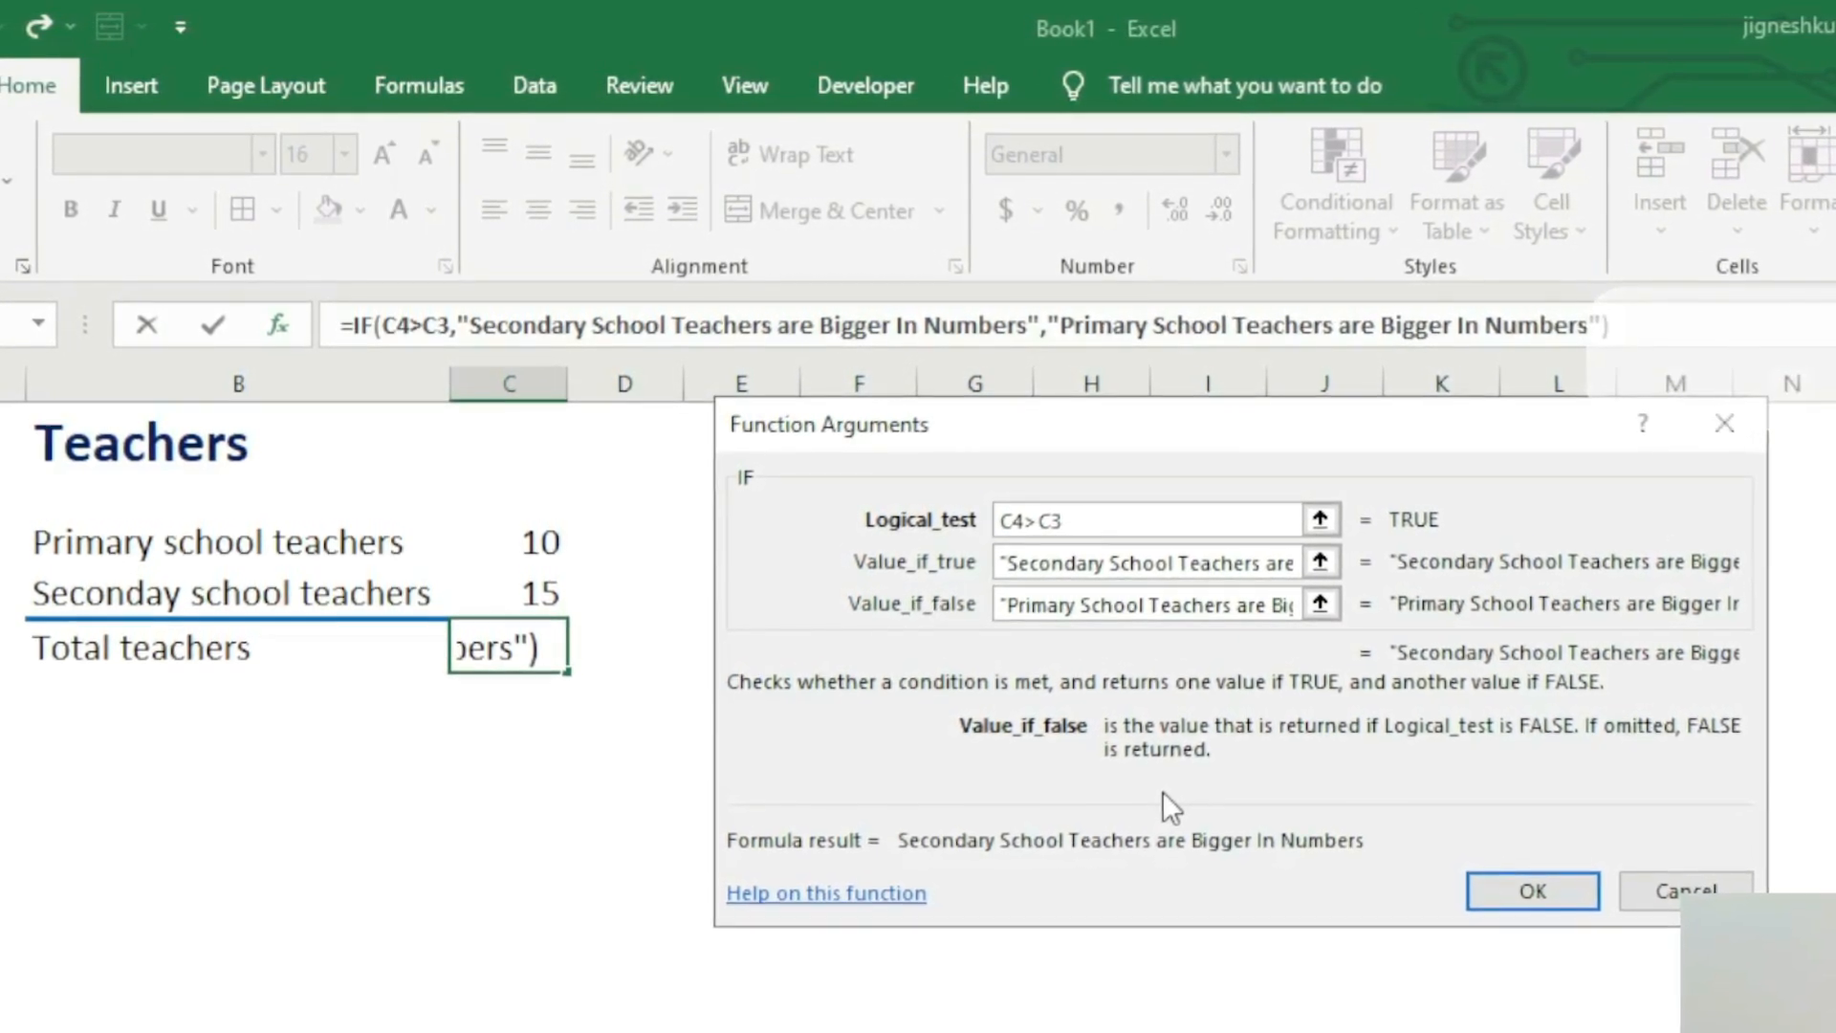
Step: Accept the completed IF function in cell C5 and autofit column C to its contents
key("Right")
key("Right")
key("Right")
key("Right")
key("Right")
key("Right")
key("Right")
key("Right")
key("Right")
key("Right")
key("Right")
key("Right")
key("Right")
key("Right")
key("Right")
key("Right")
key("Right")
key("Right")
key("Right")
key("Right")
key("Right")
key("Right")
key("Right")
key("Right")
key("Right")
key("Right")
key("Right")
key("Right")
key("Right")
key("Right")
key("Right")
key("Right")
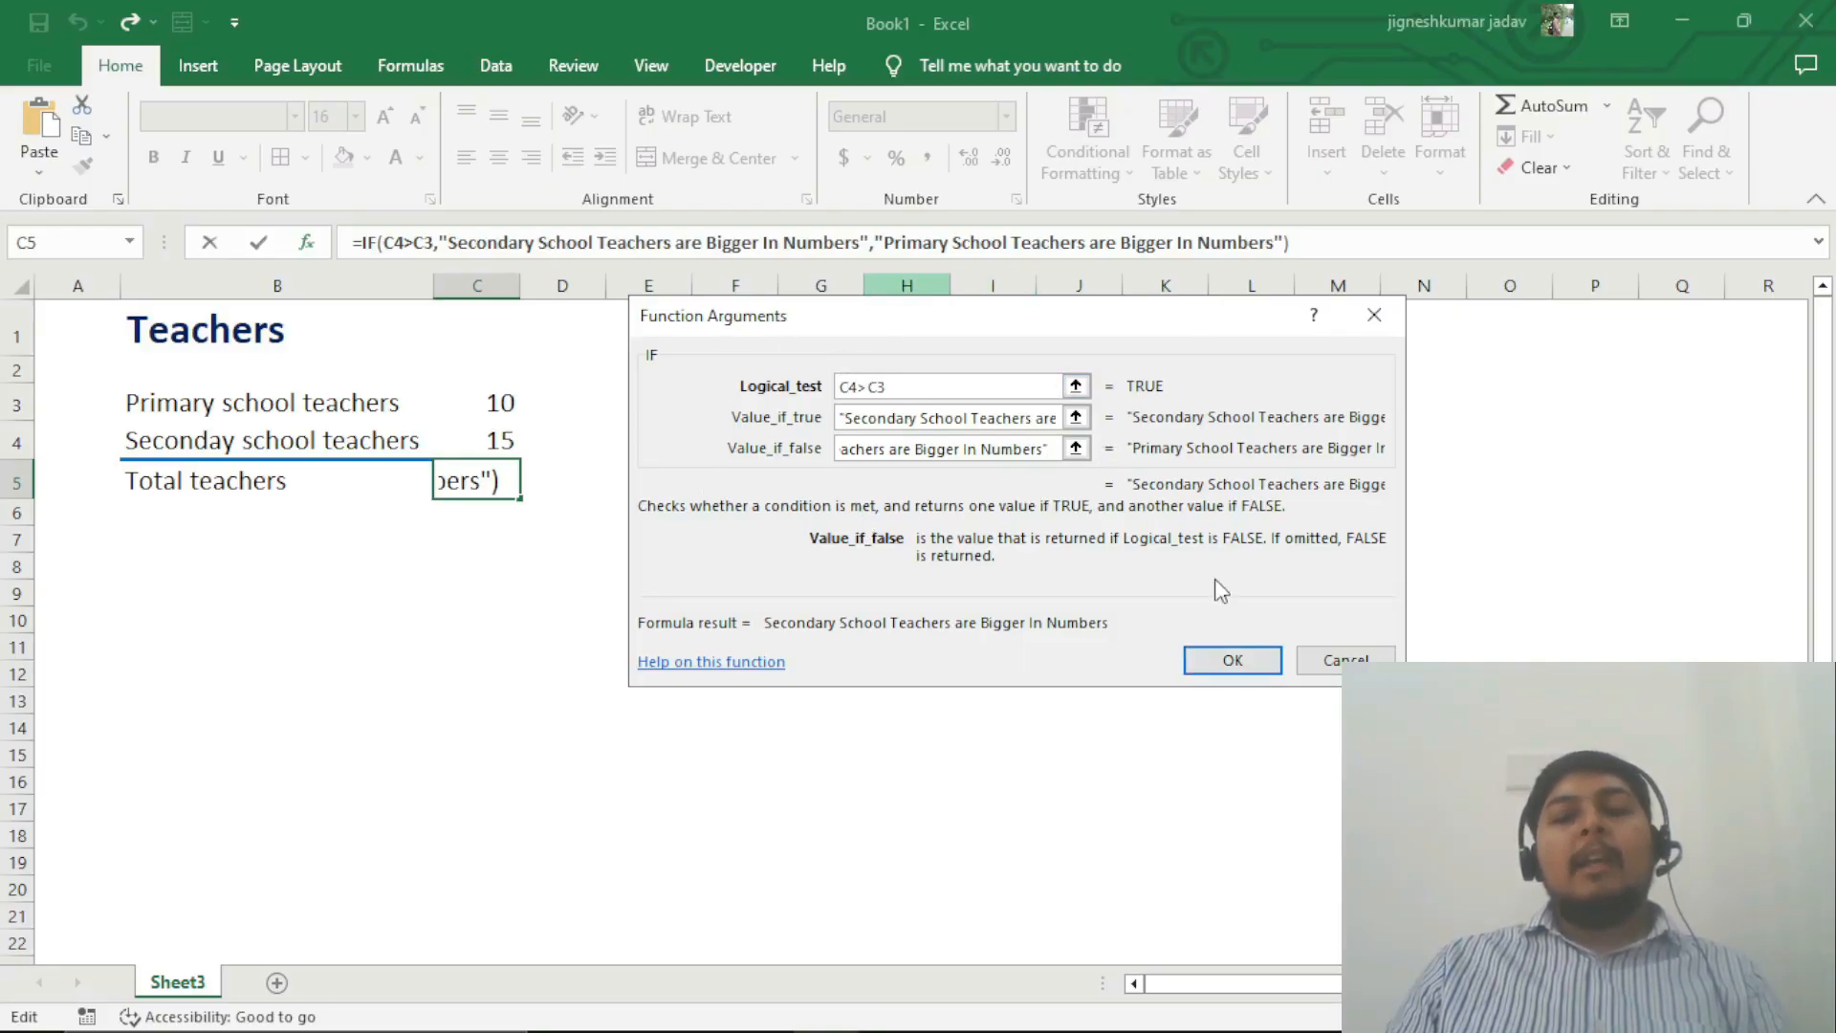
left_click(1240, 662)
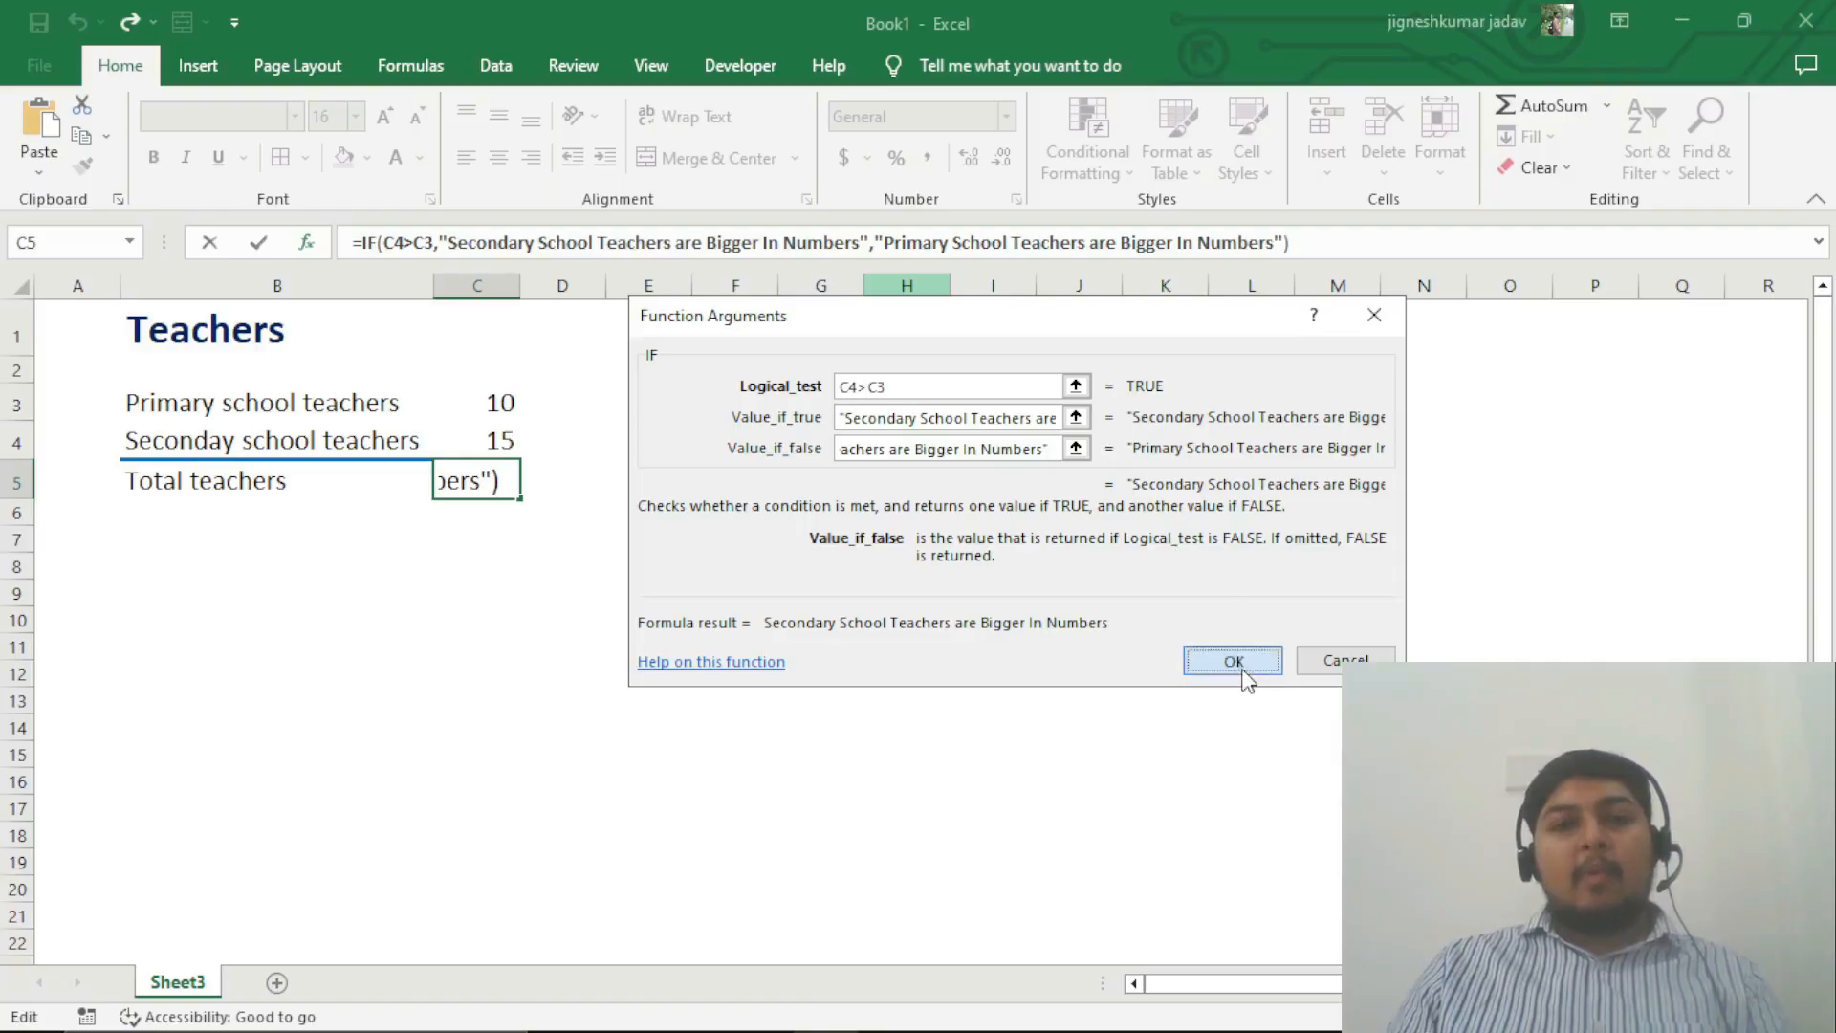
double_click(518, 286)
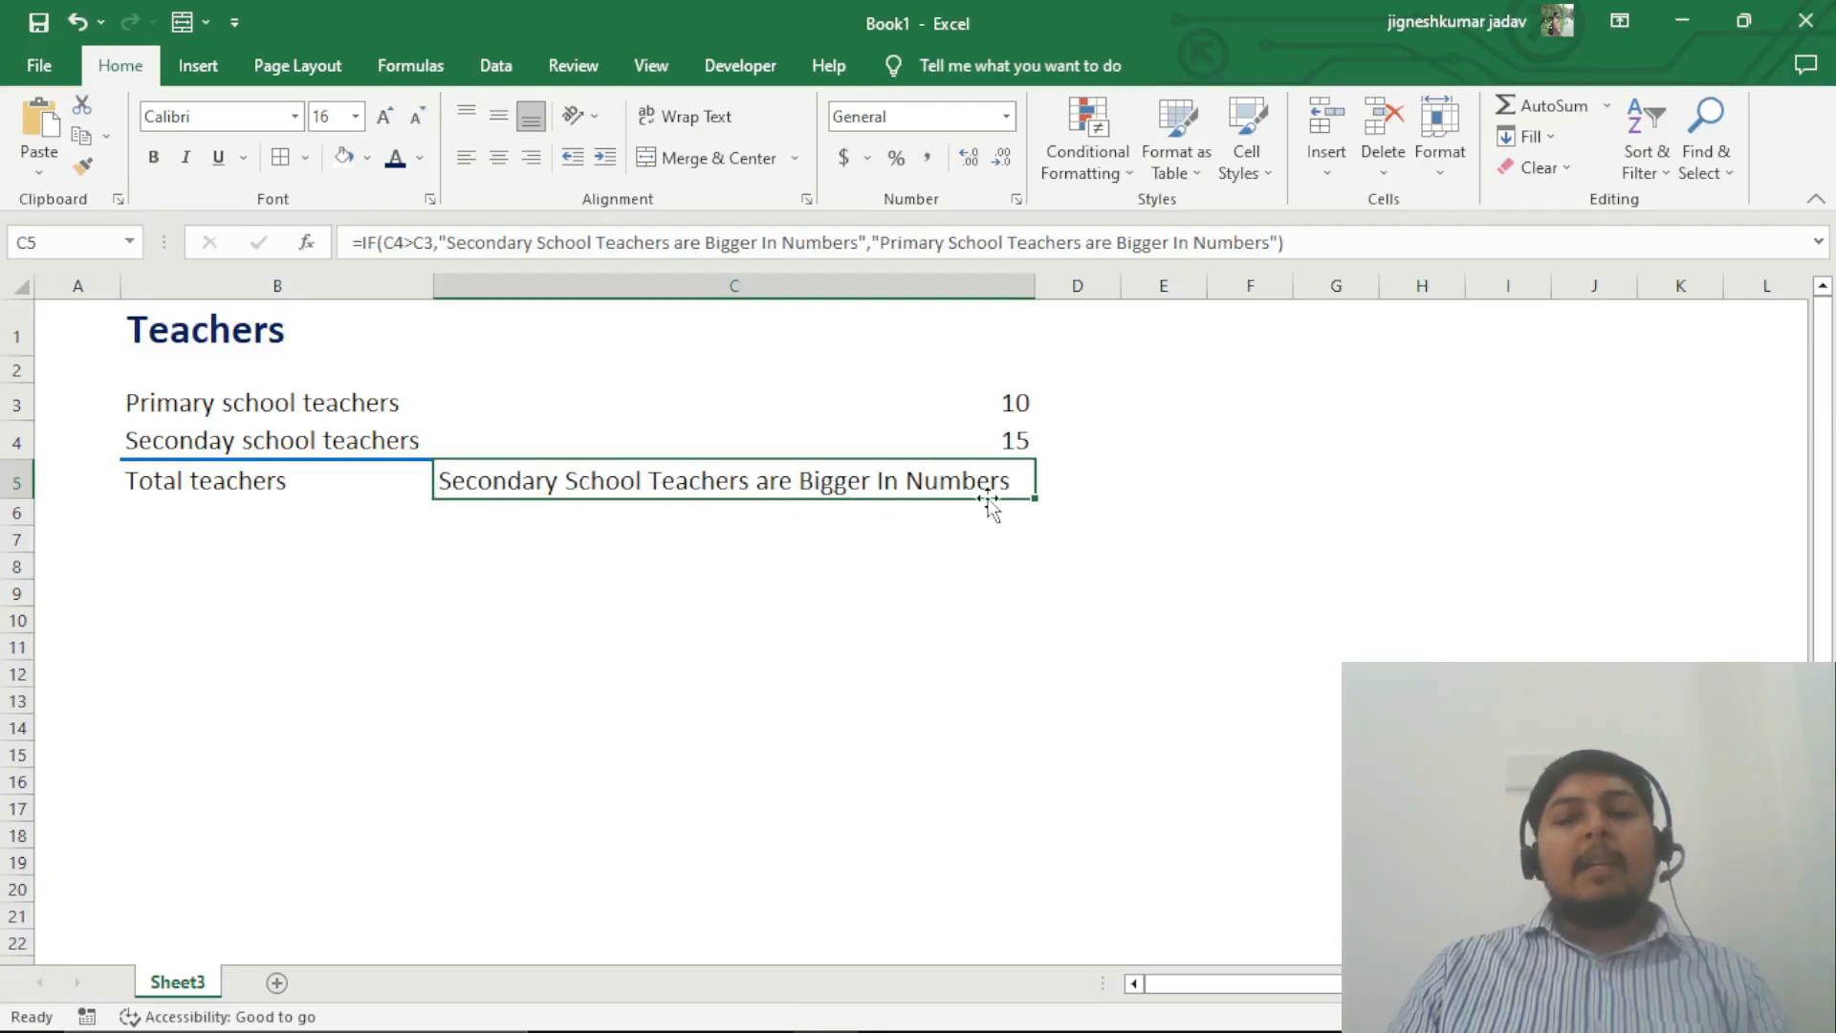
Step: Change the primary school teachers count in C3 to 30 and check the IF formula's result in C5
left_click(948, 441)
left_click(939, 402)
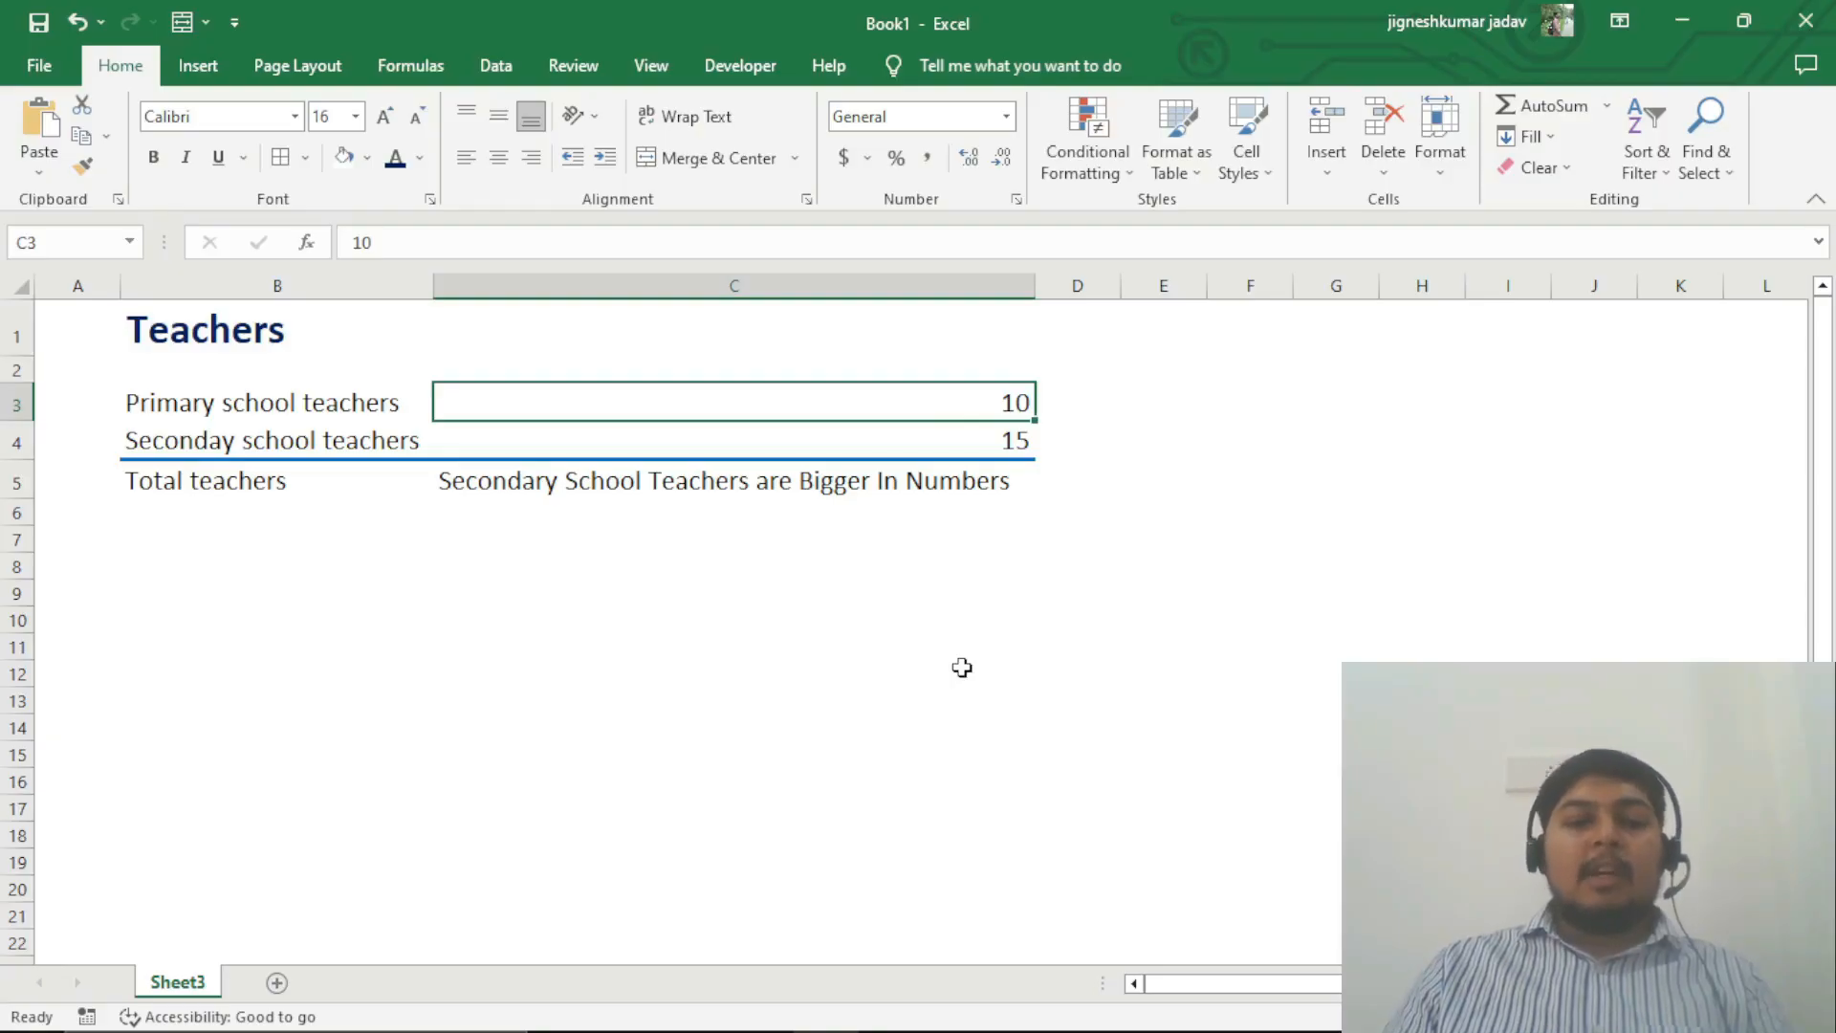
type("30")
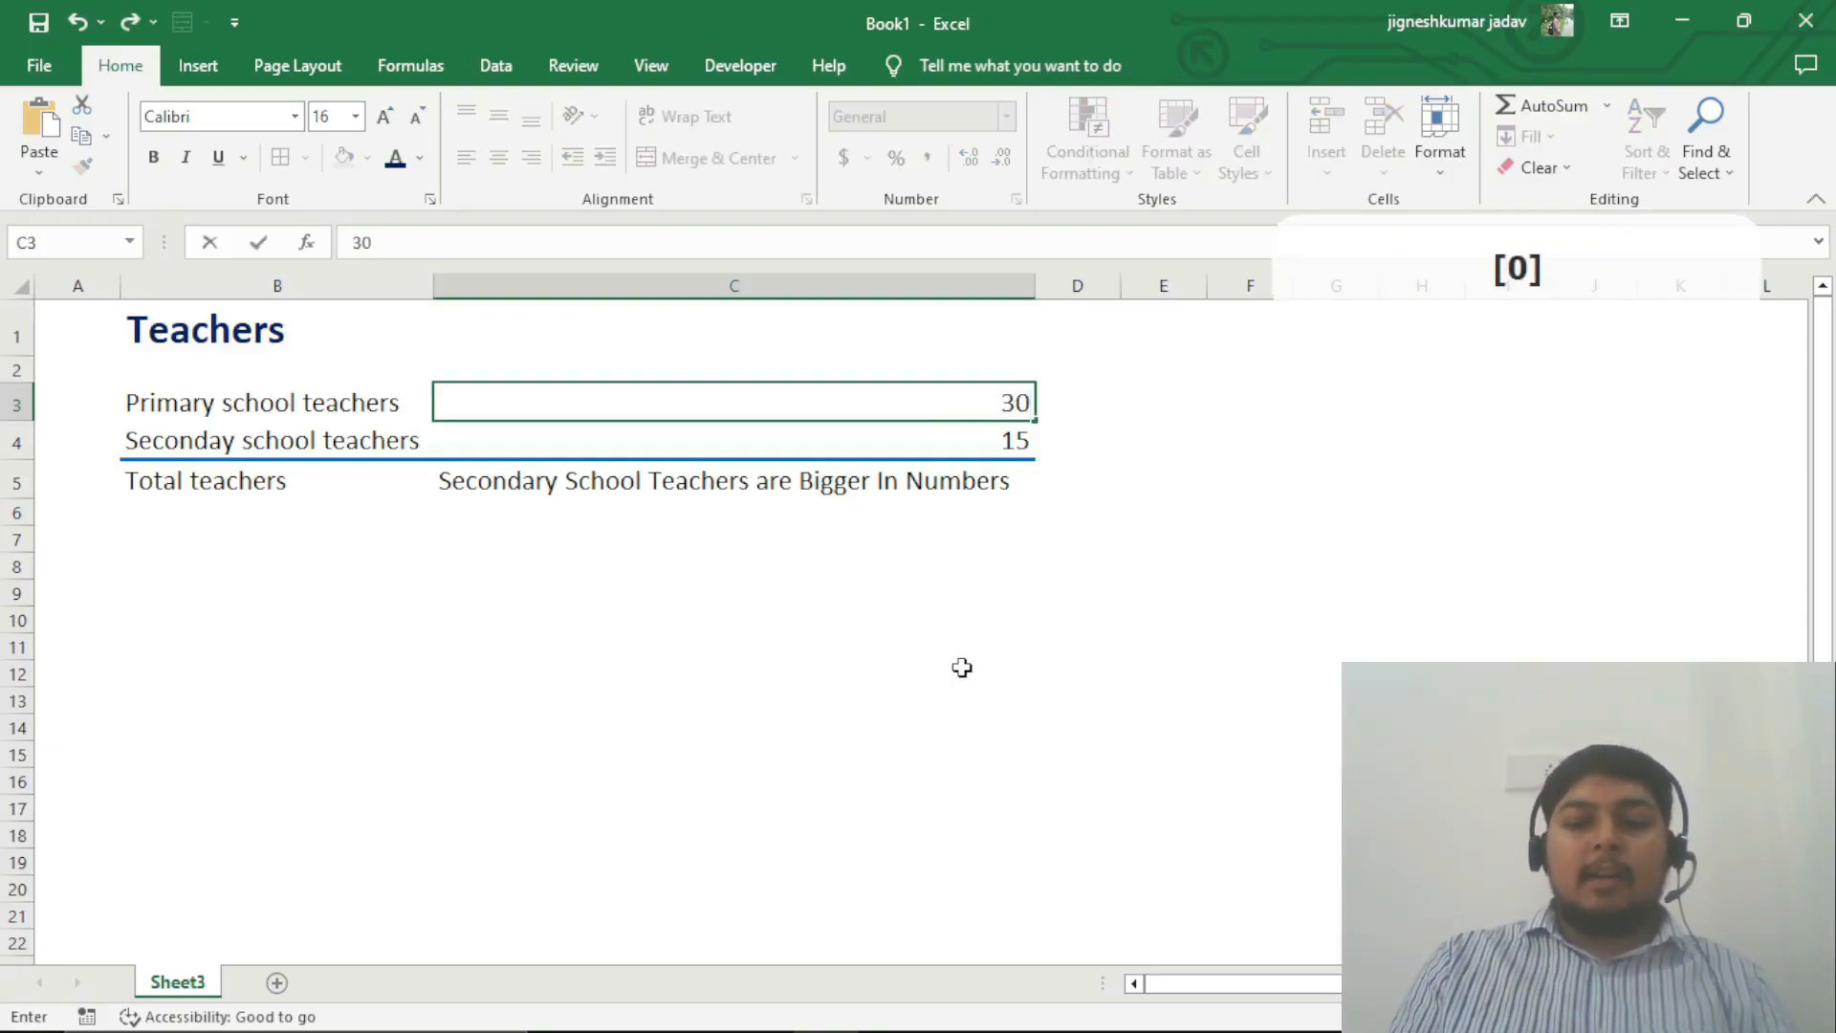
key("Return")
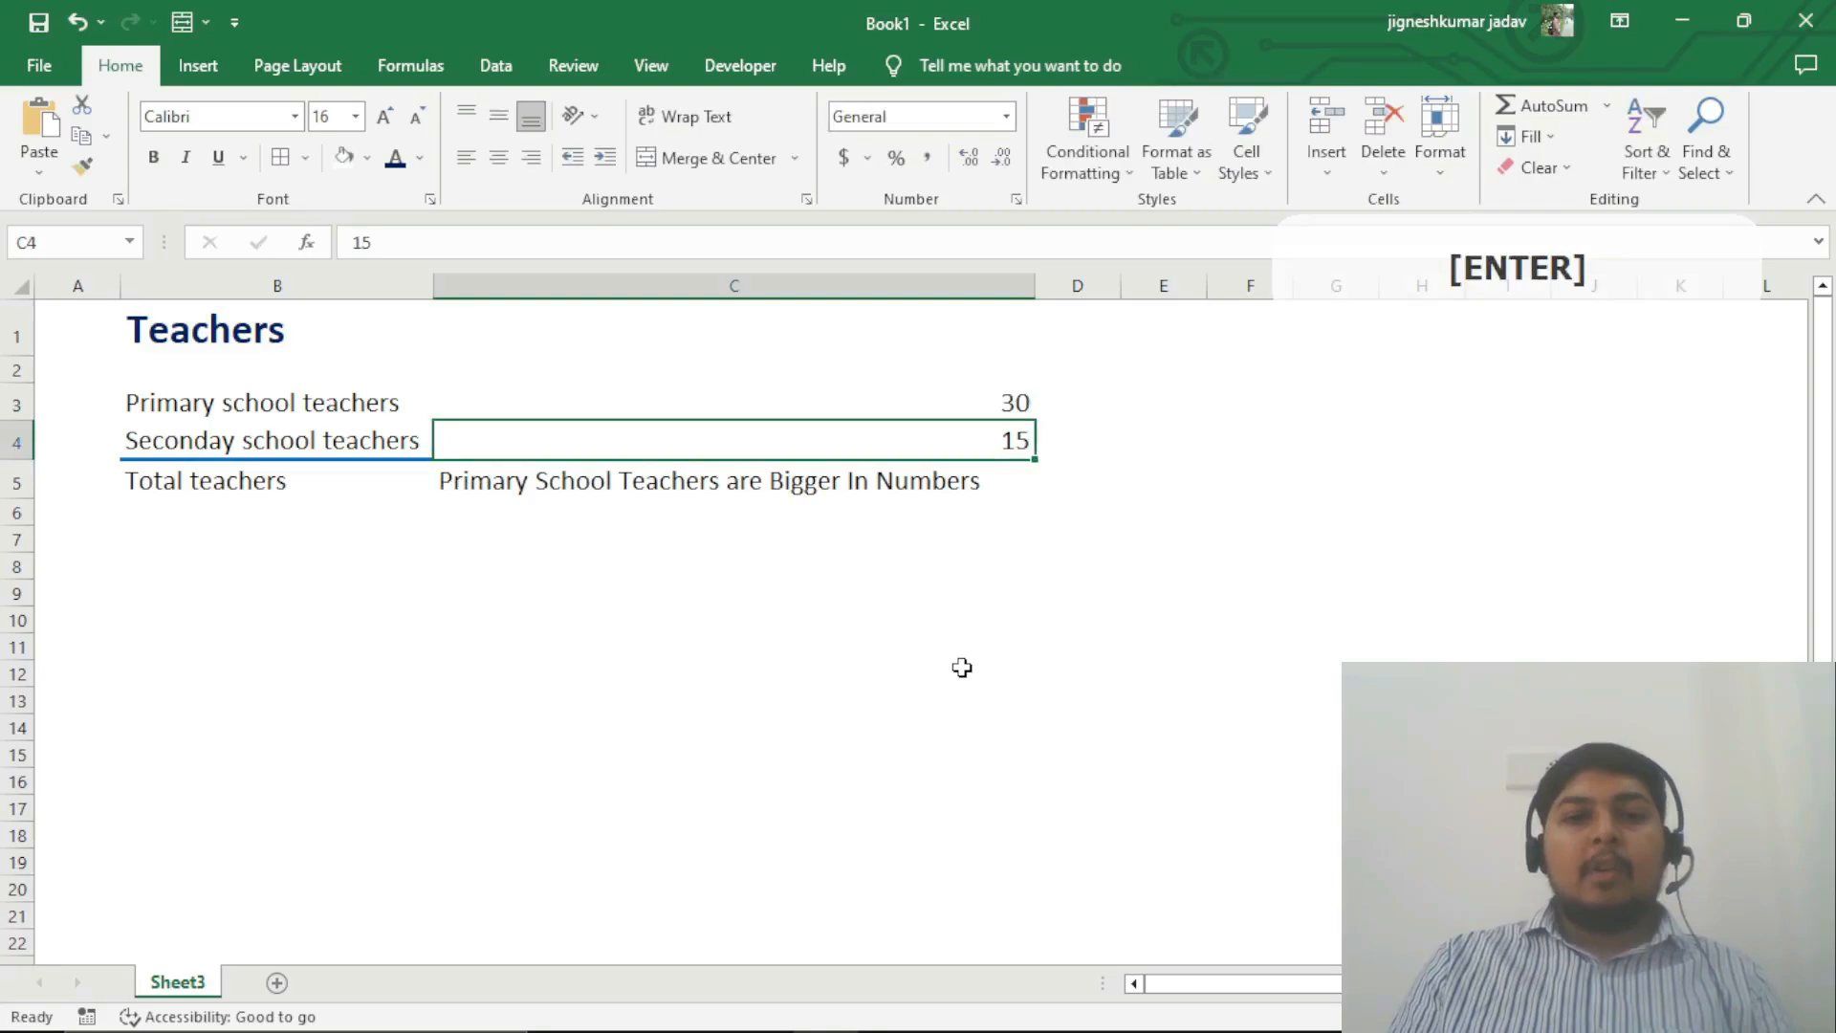
left_click(569, 478)
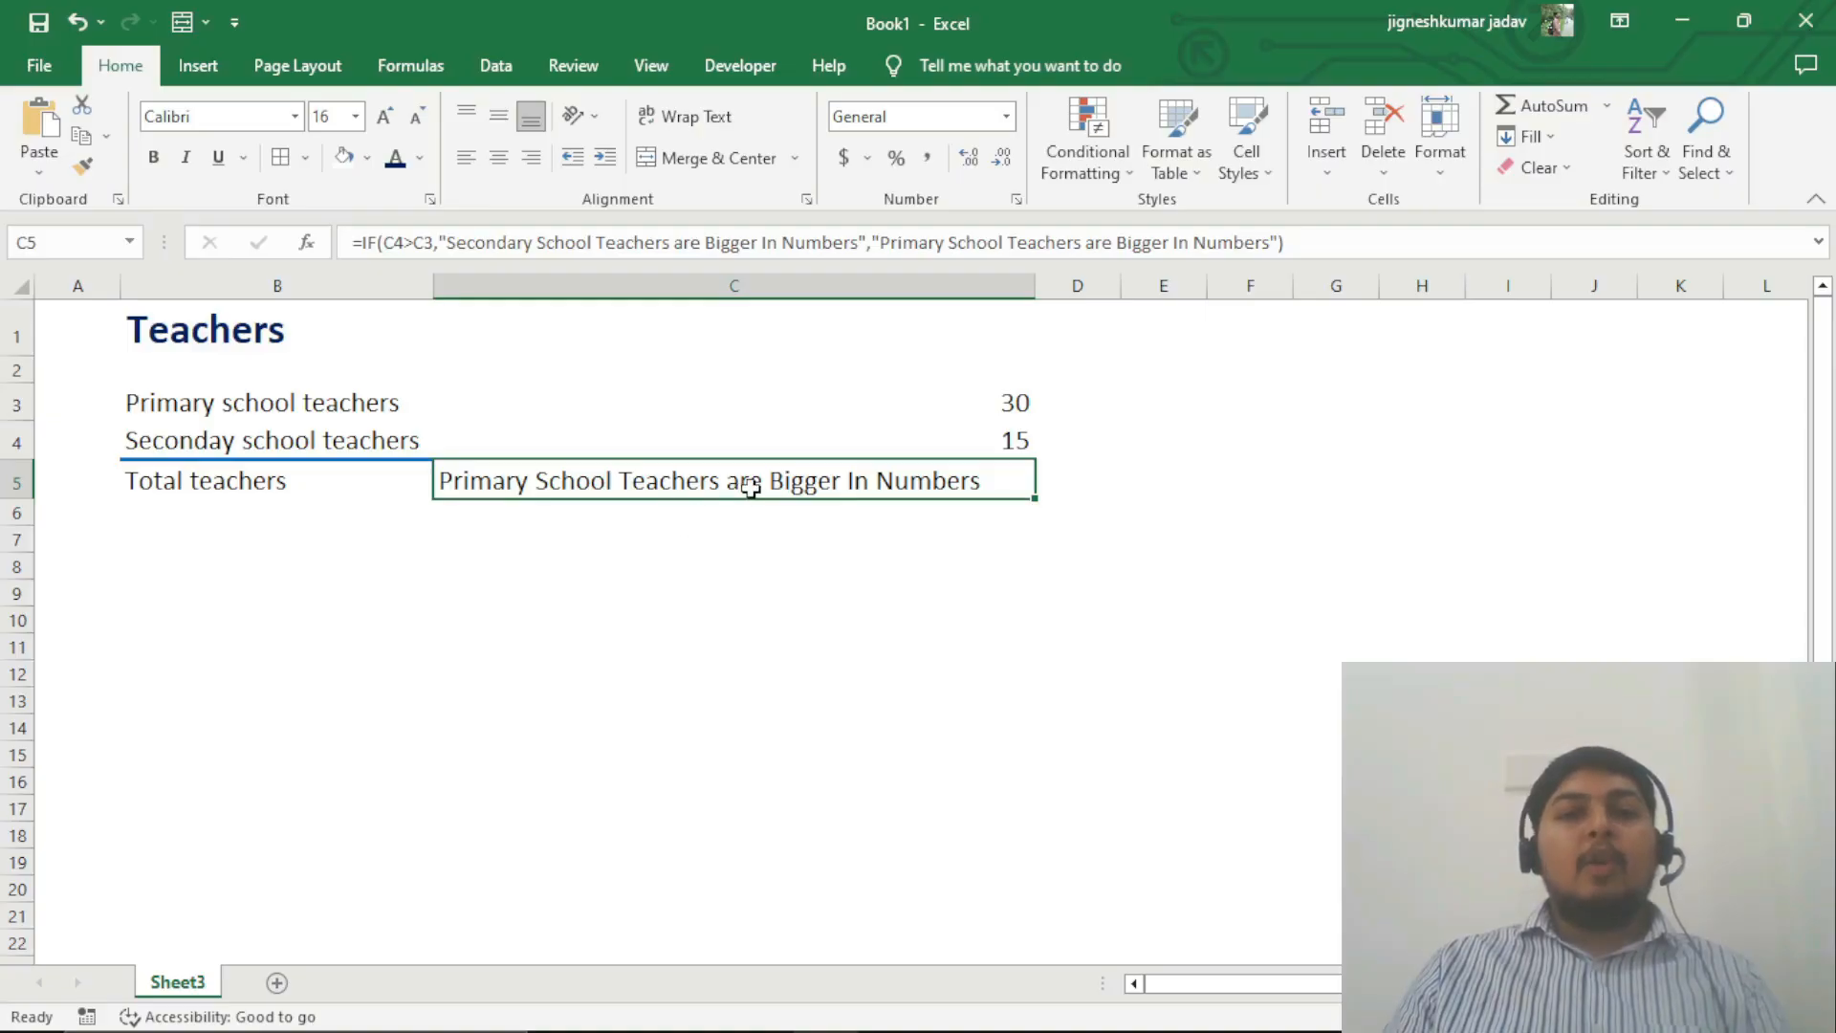
Step: Start a handwritten IF formula in cell C8 with the logical test C4>C3
left_click(611, 578)
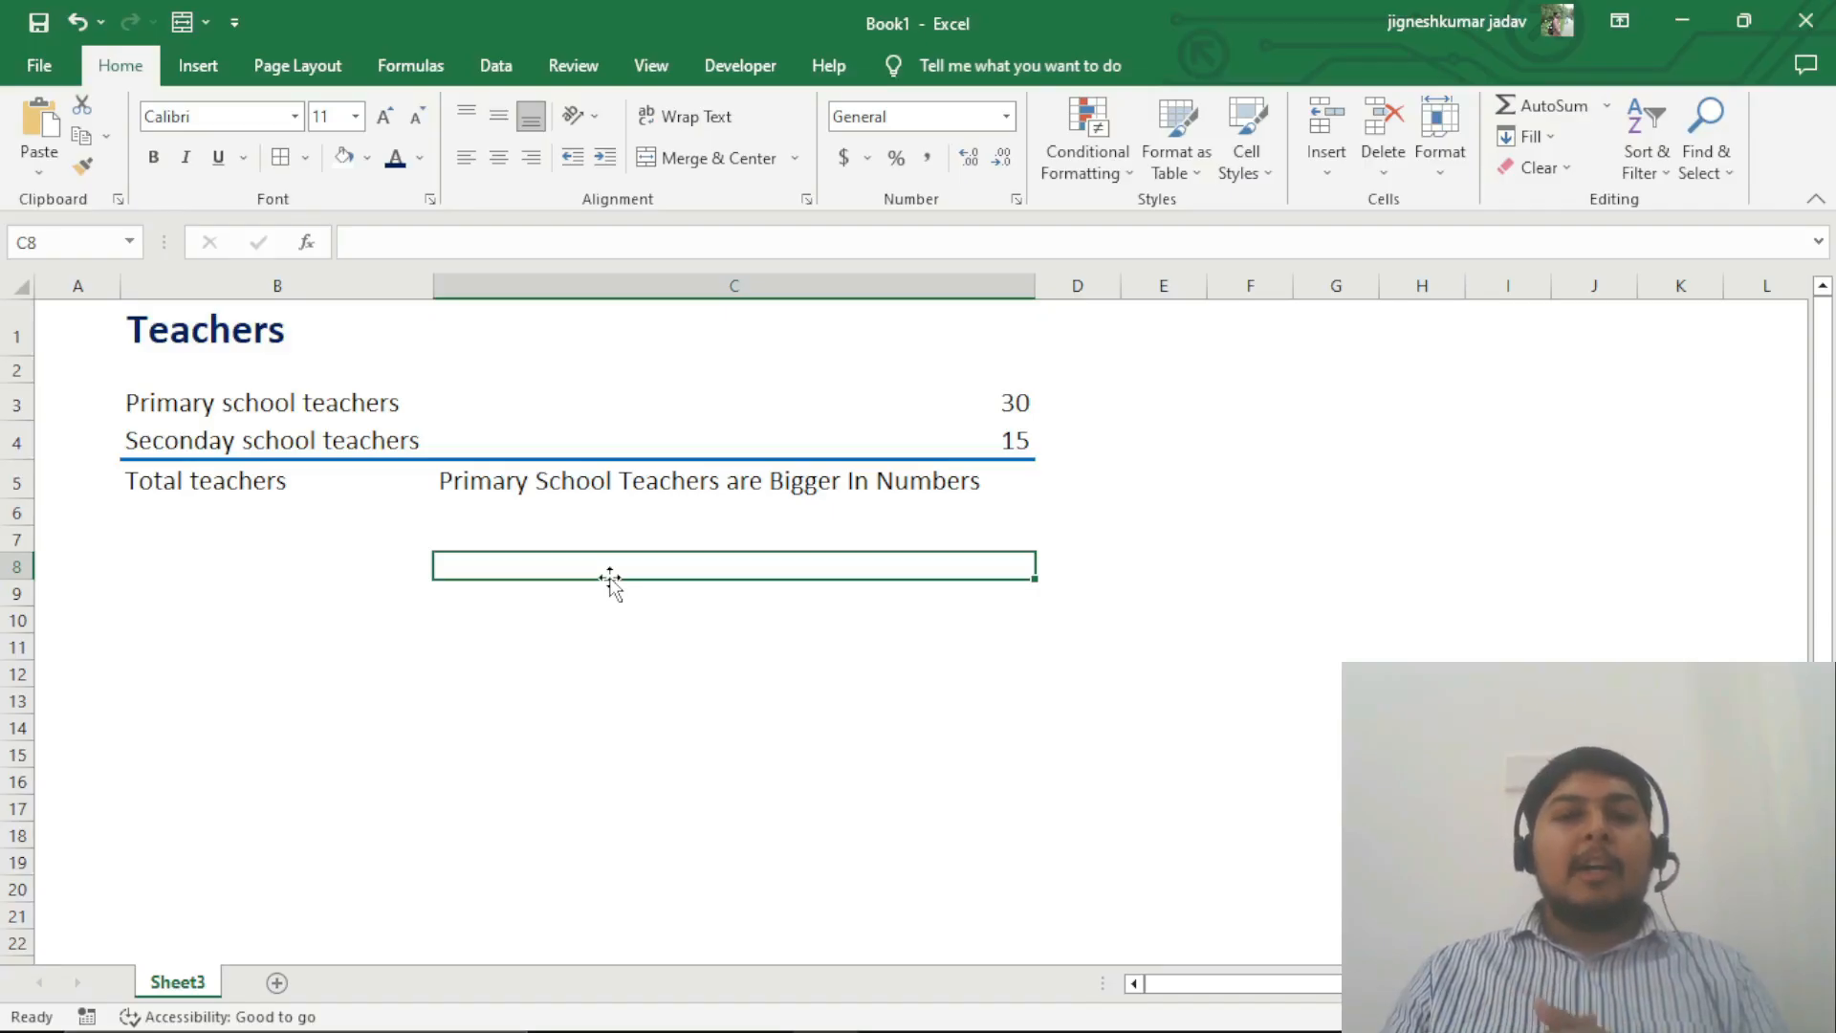
left_click(403, 248)
type("=")
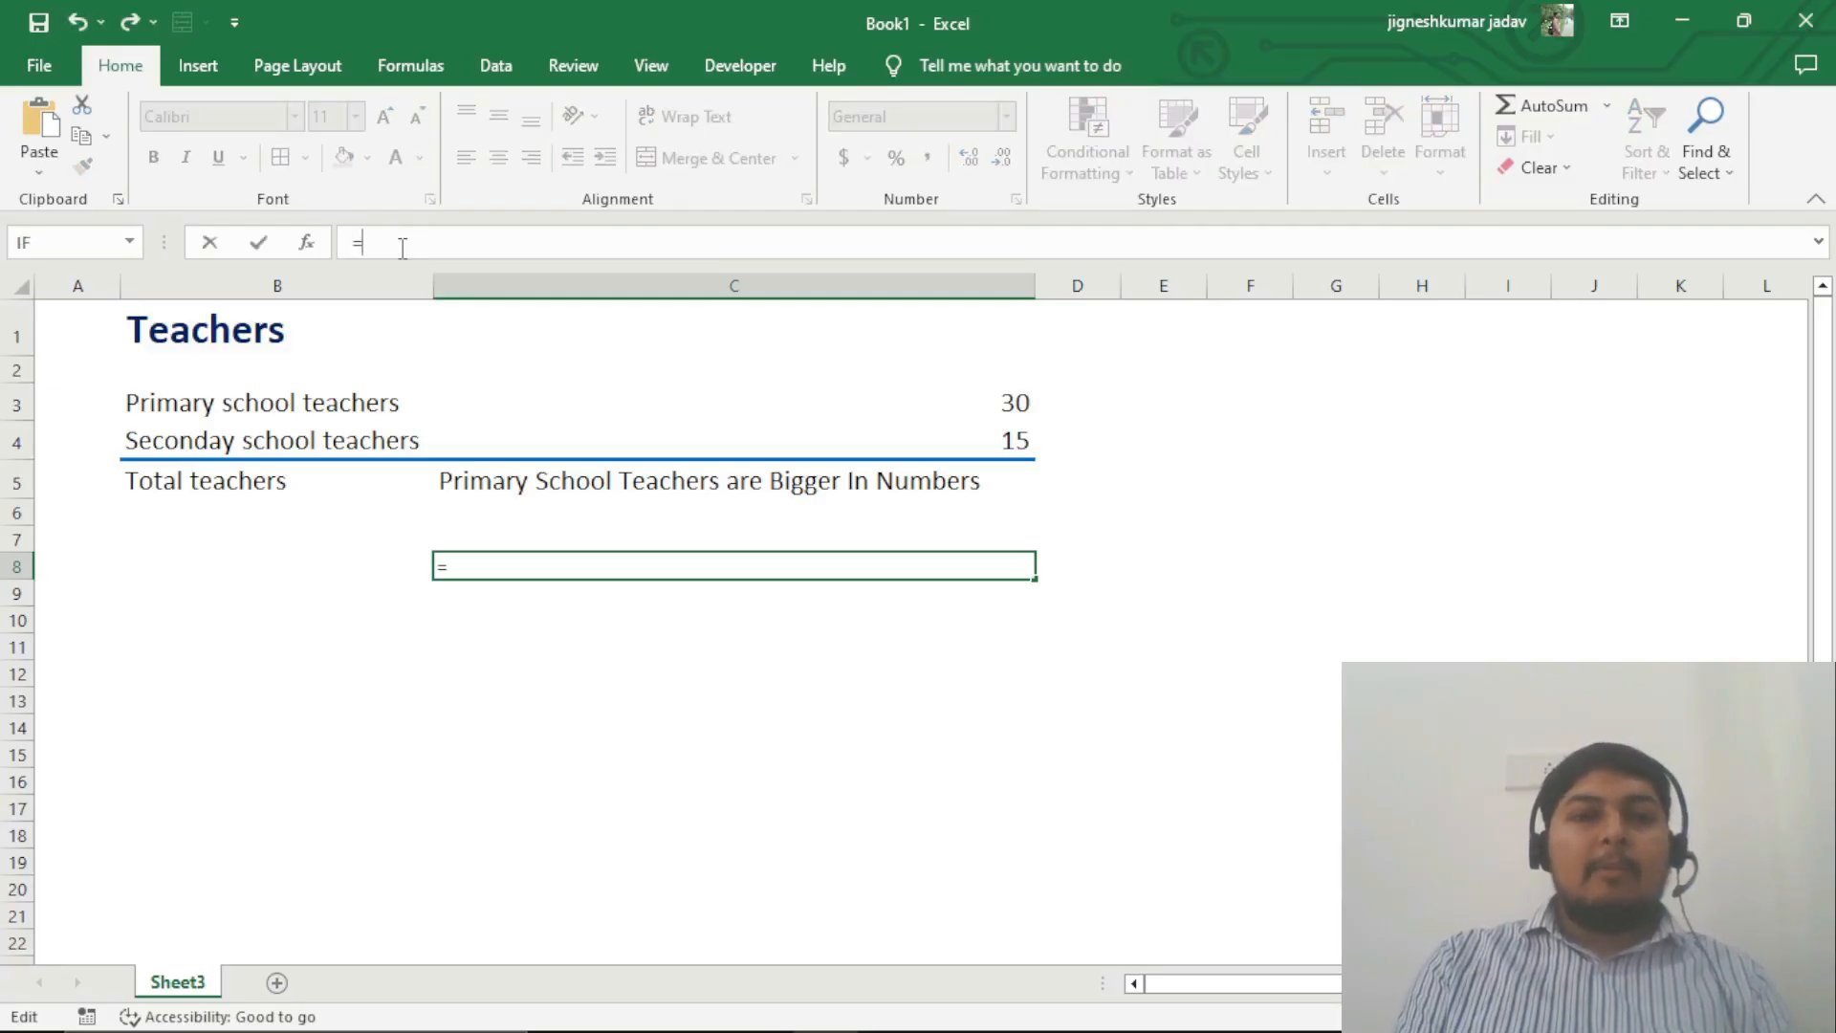
type("if")
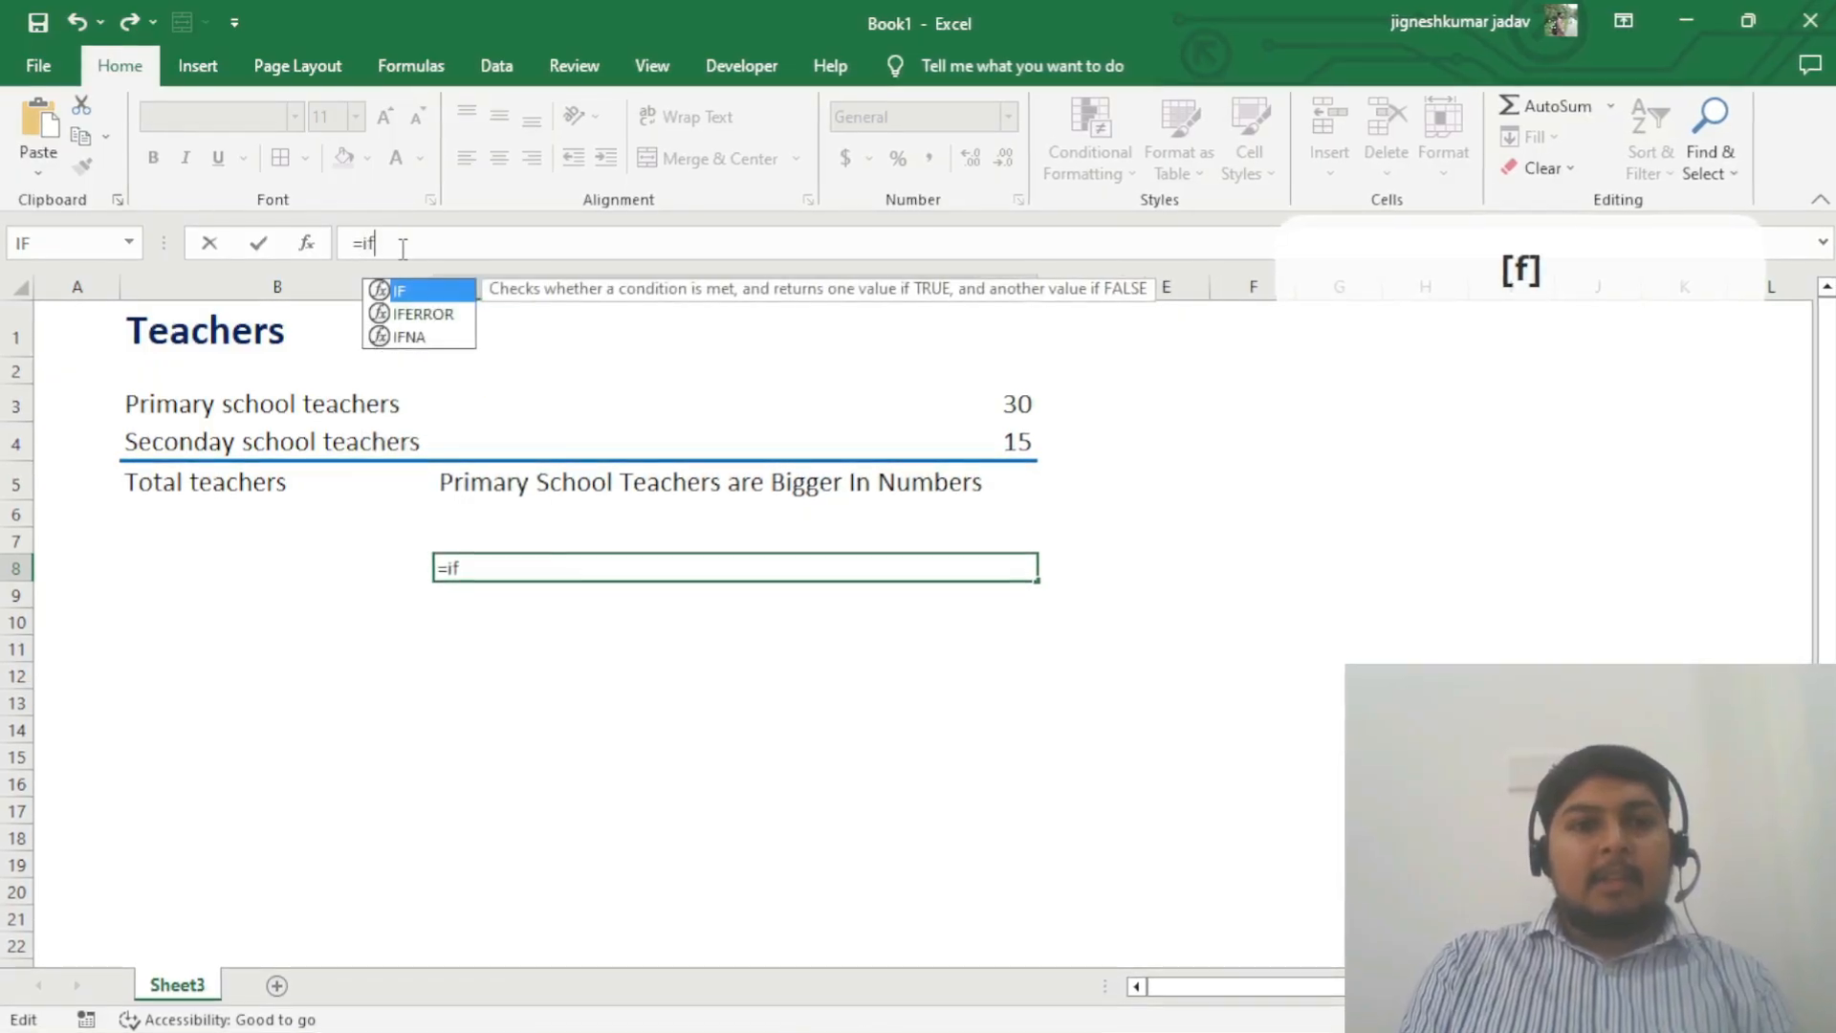
type("(")
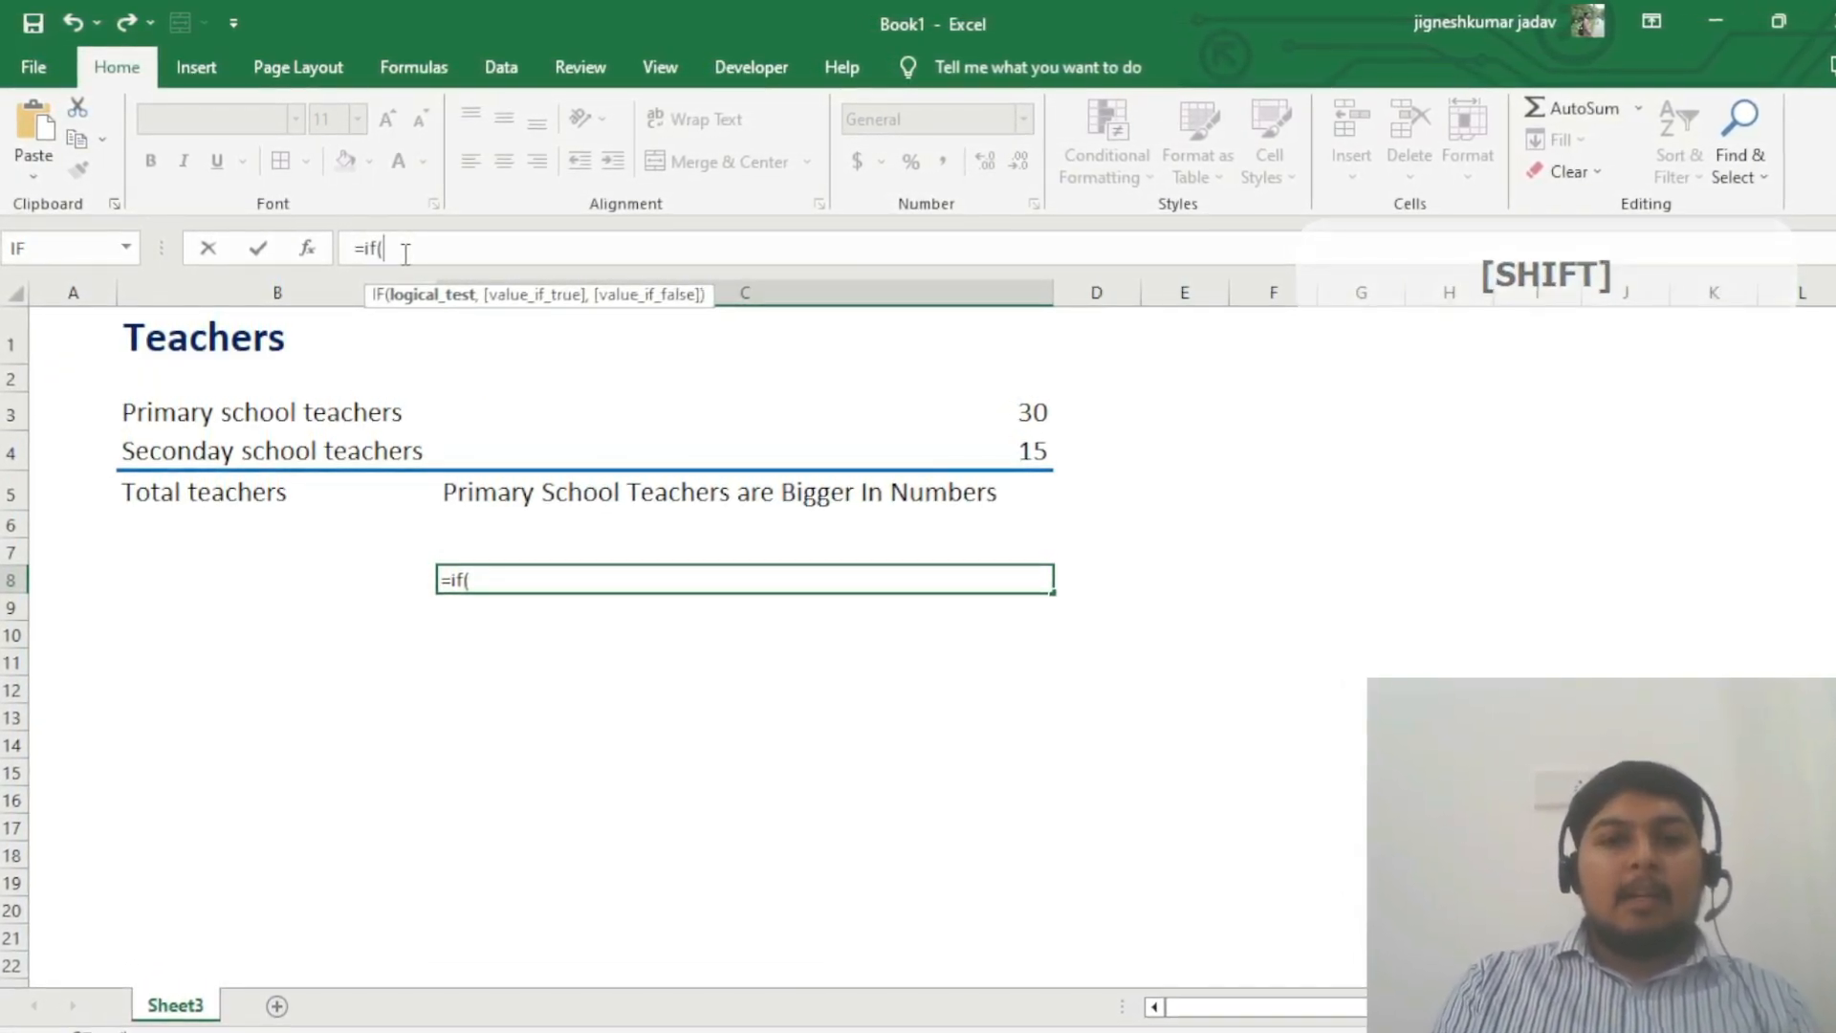
type("C4")
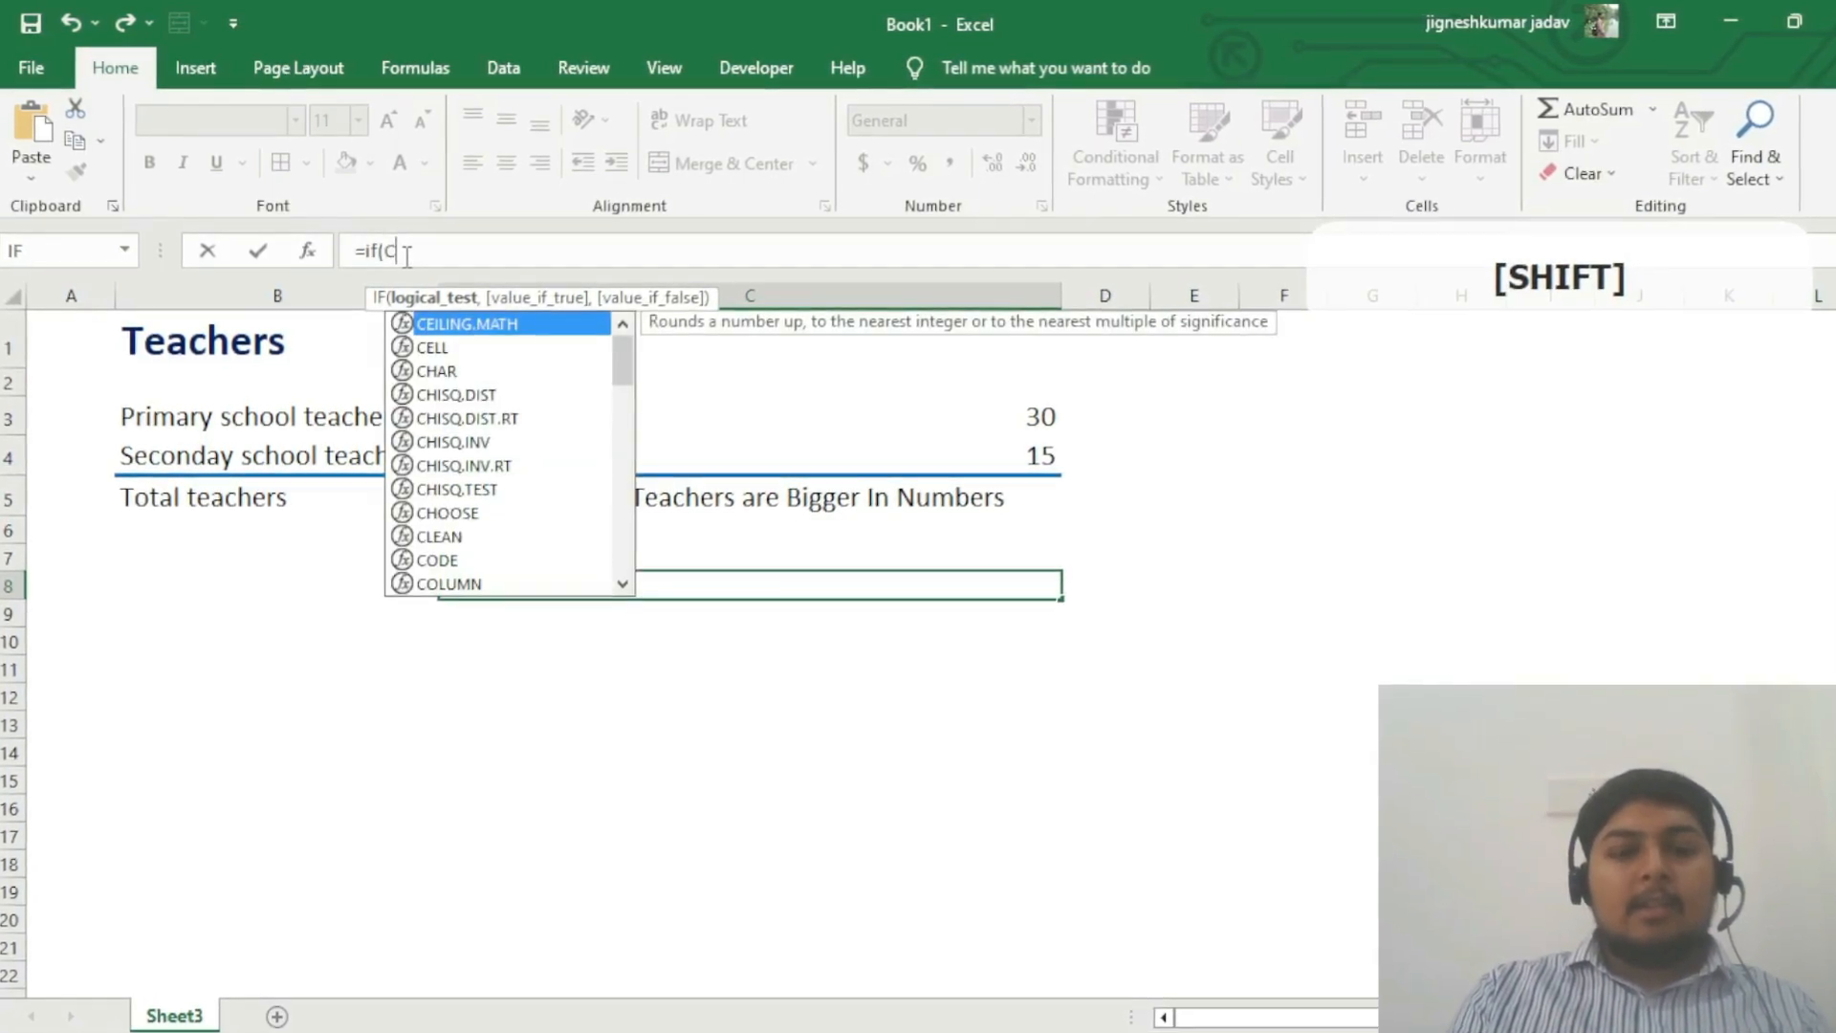
type(">")
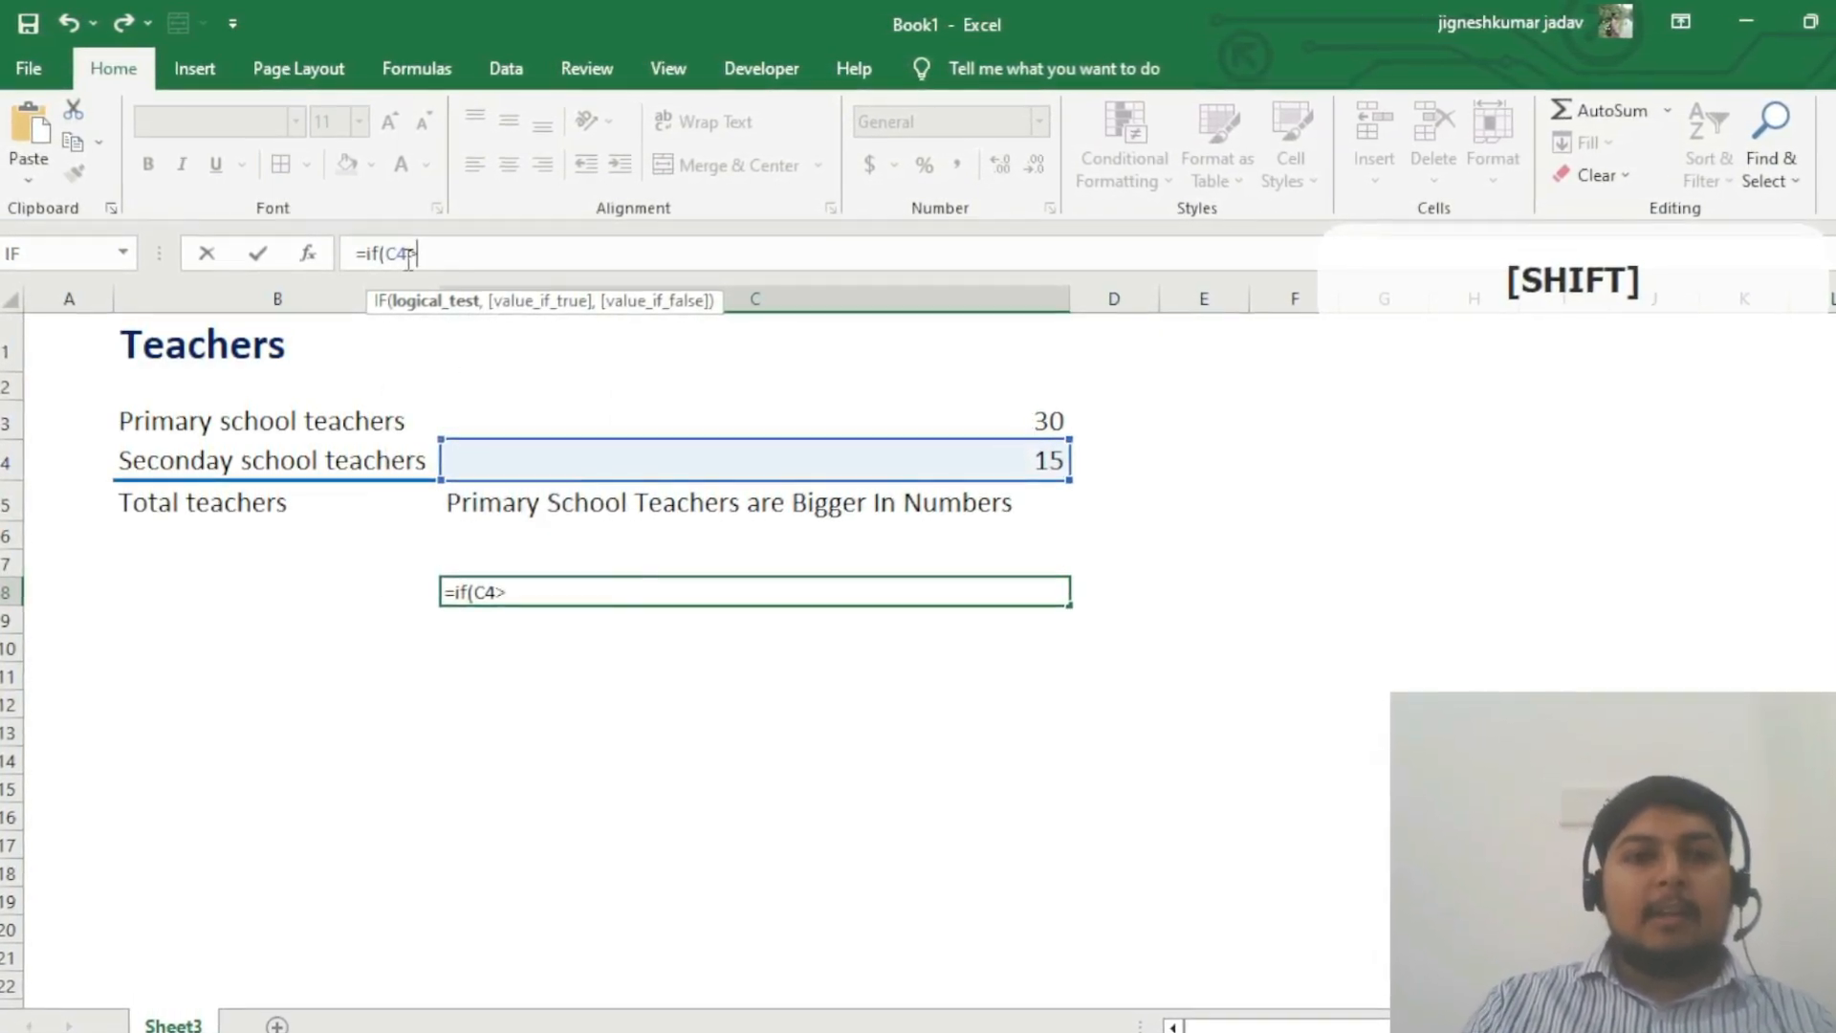
type("C3")
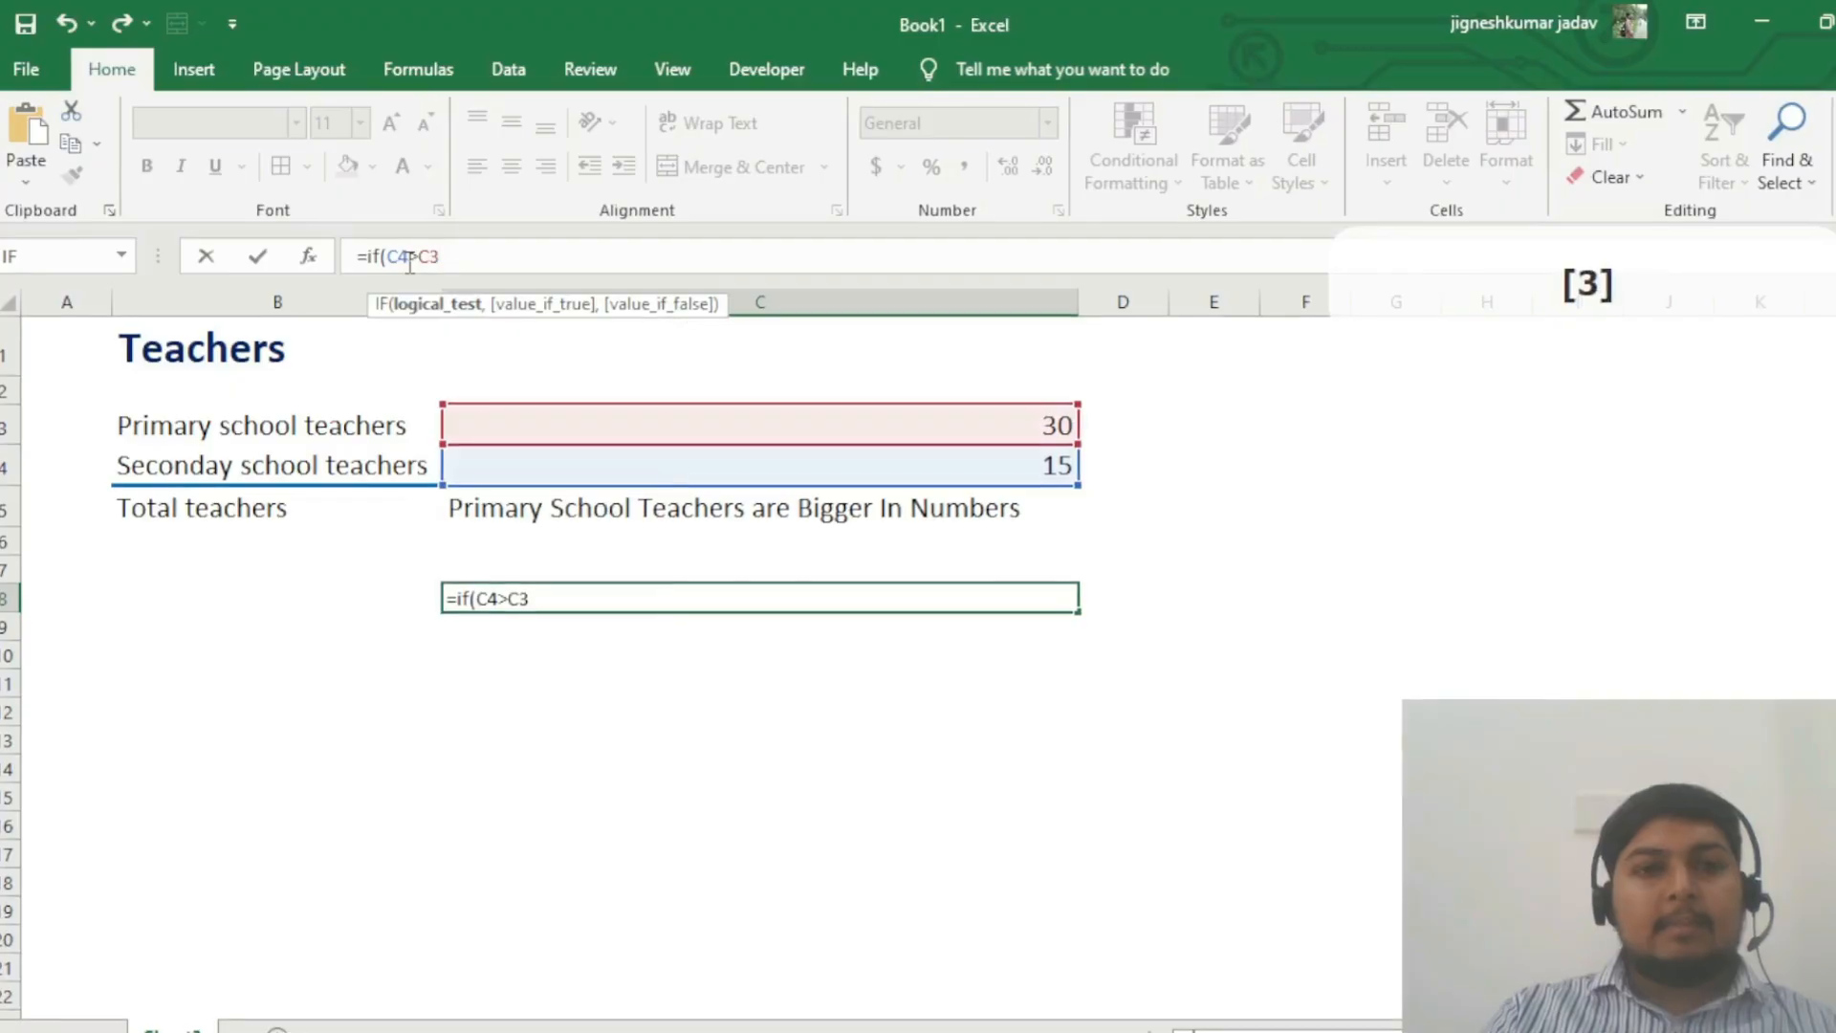
type(",")
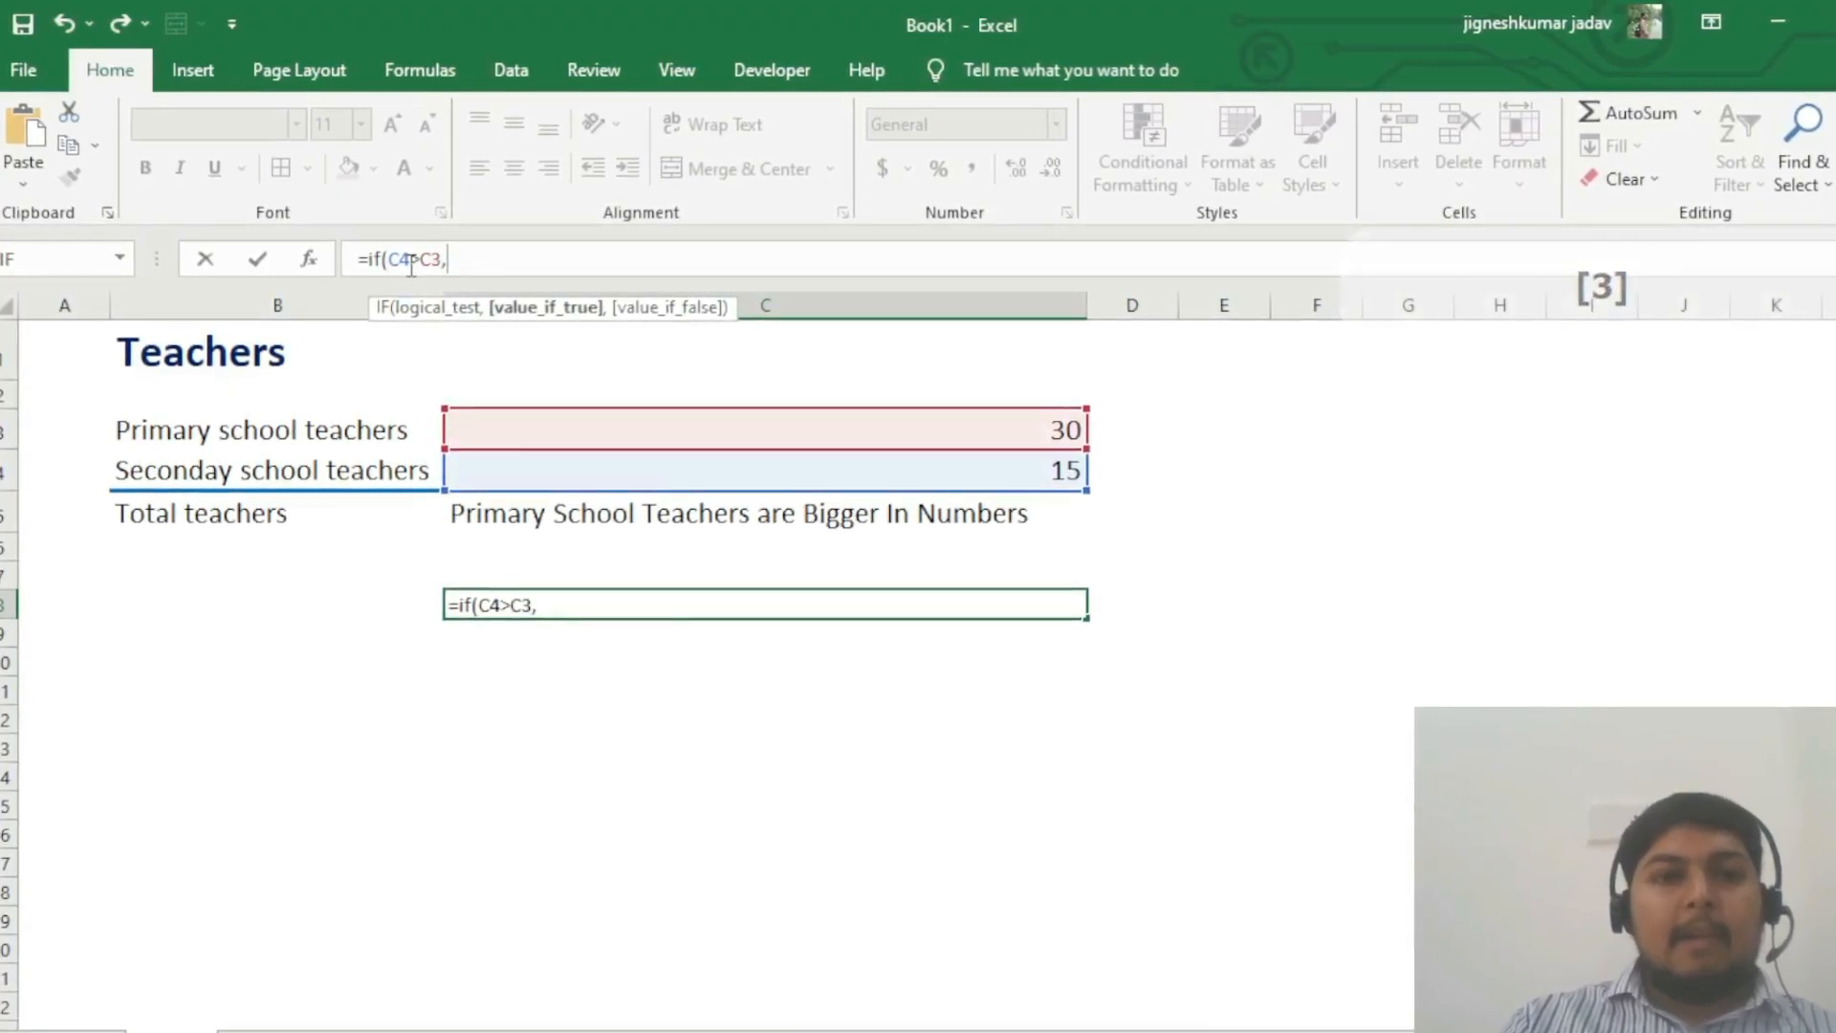
type(" \"")
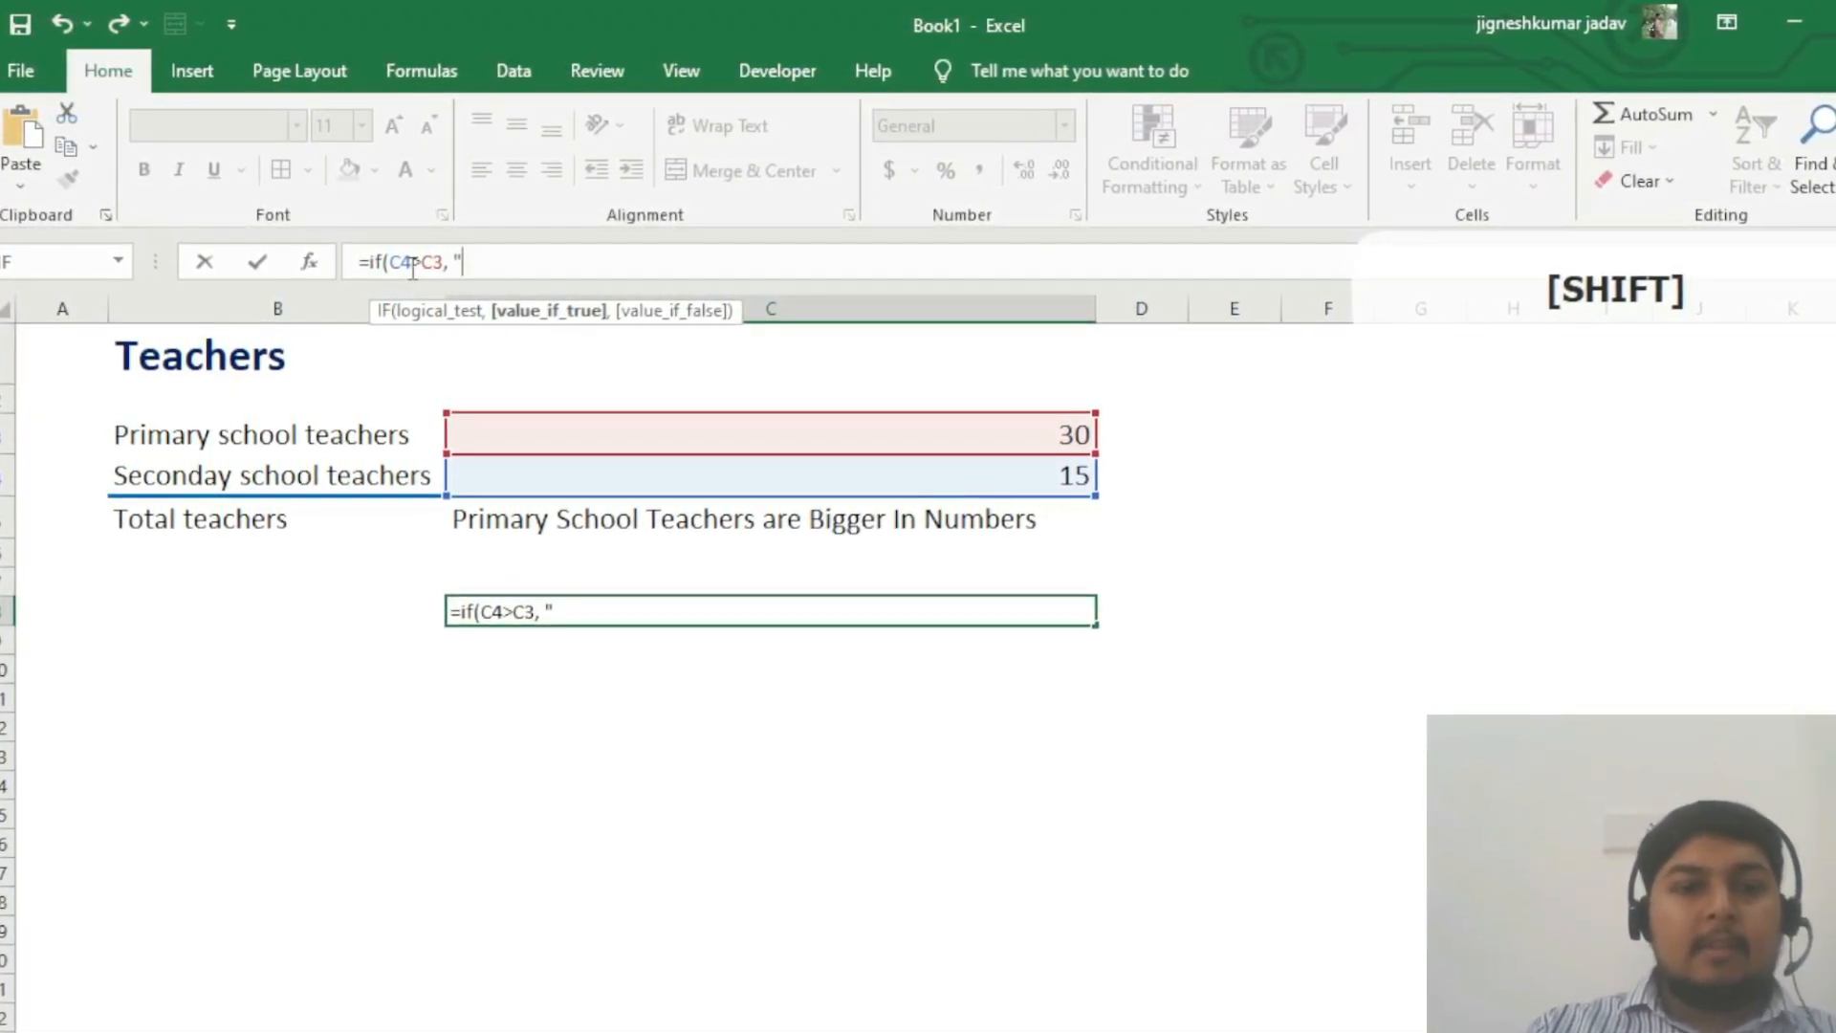
type("Se")
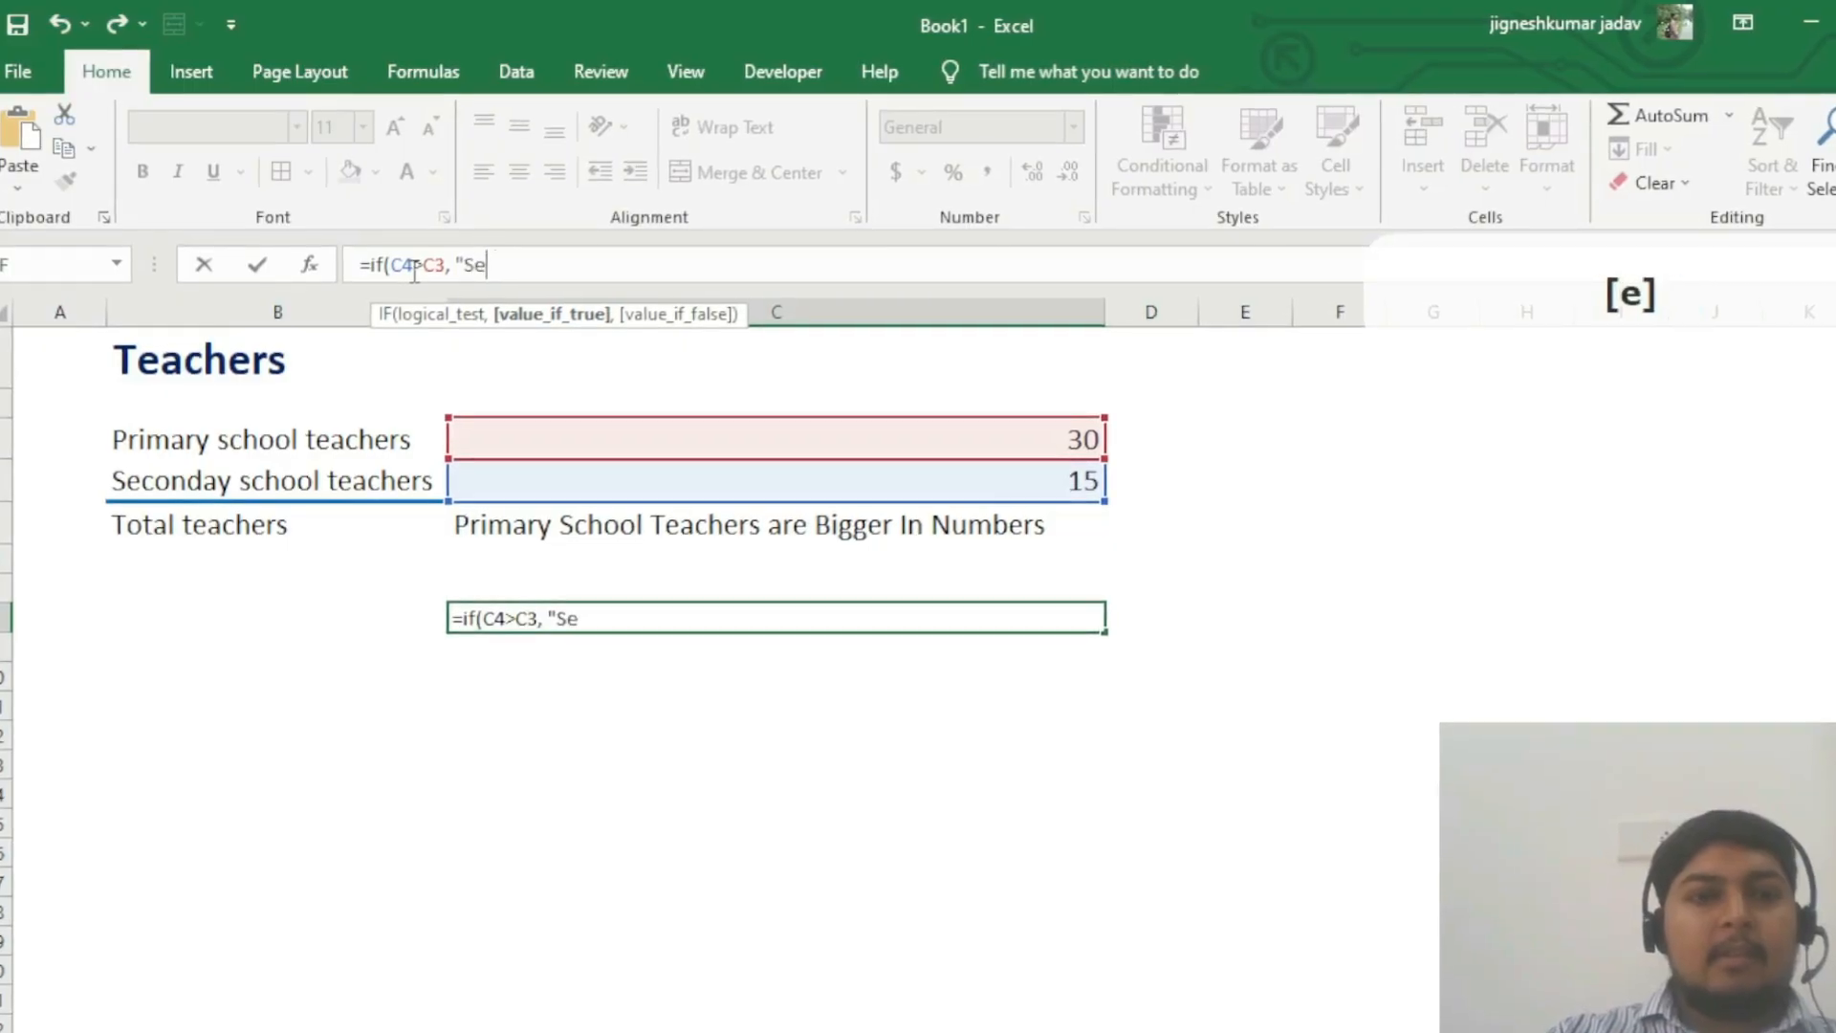
type("condary s")
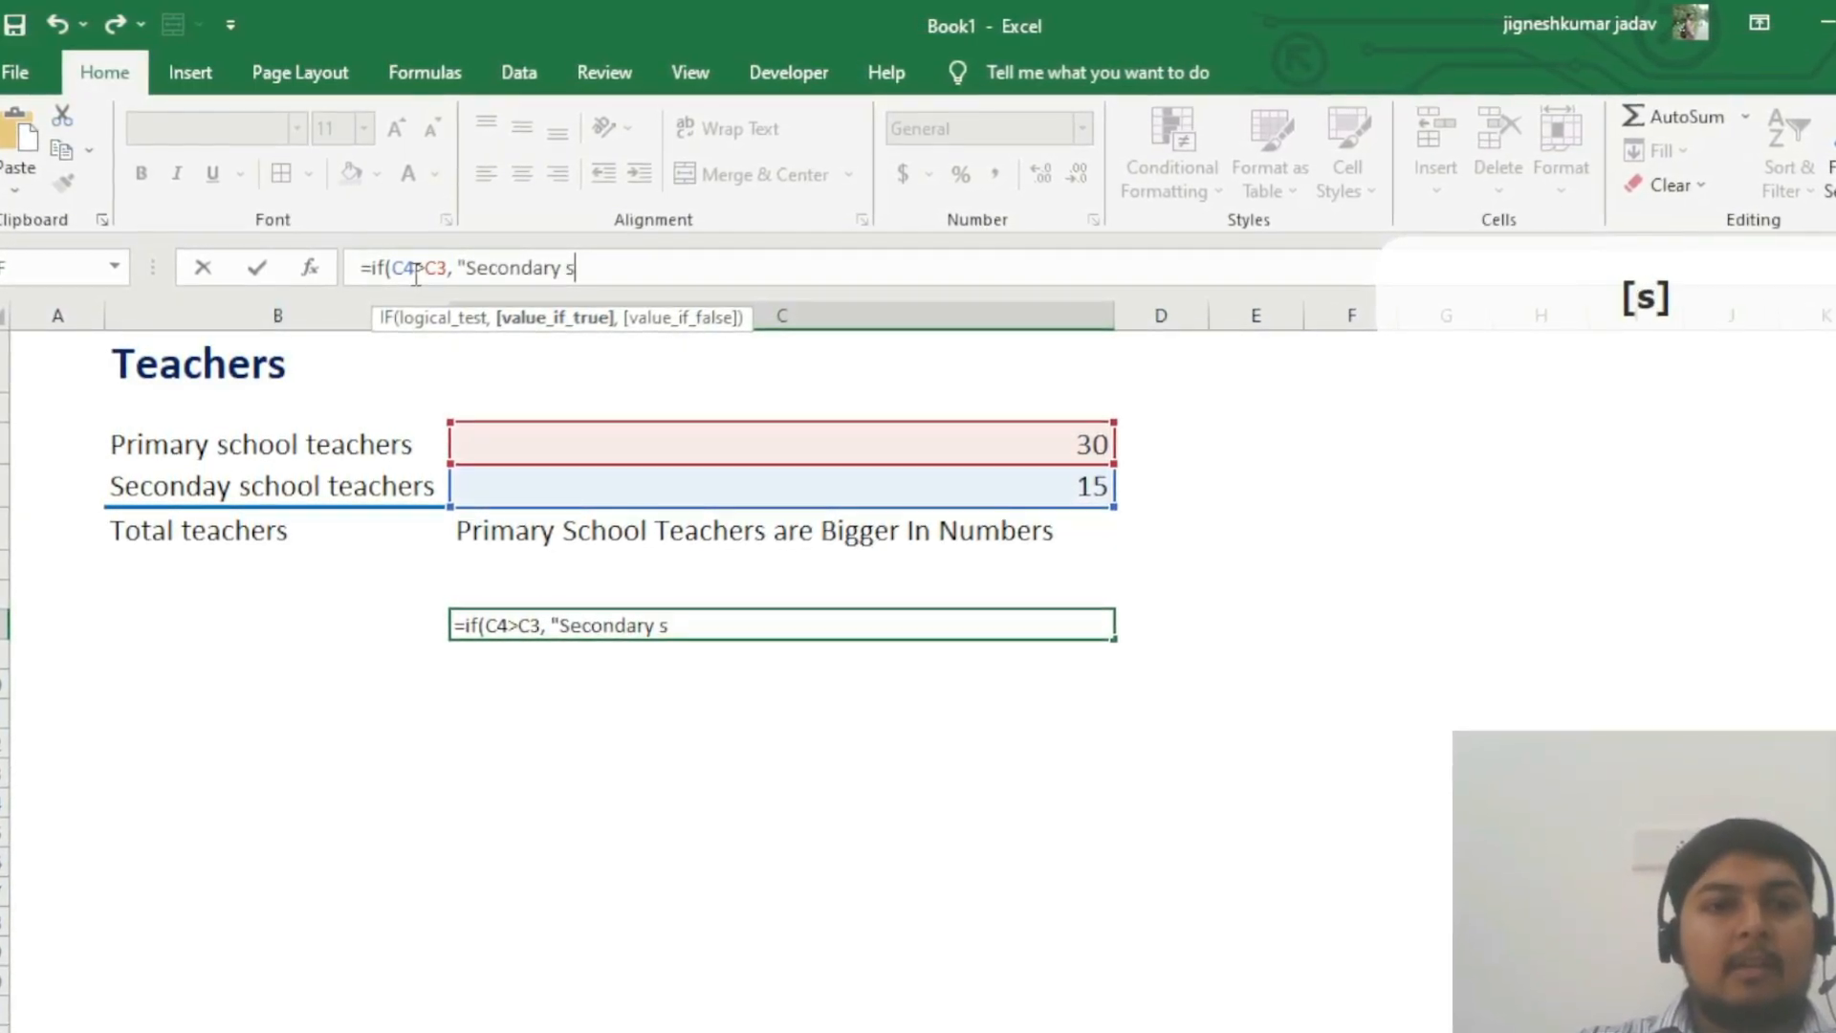
type("chool teachers are b")
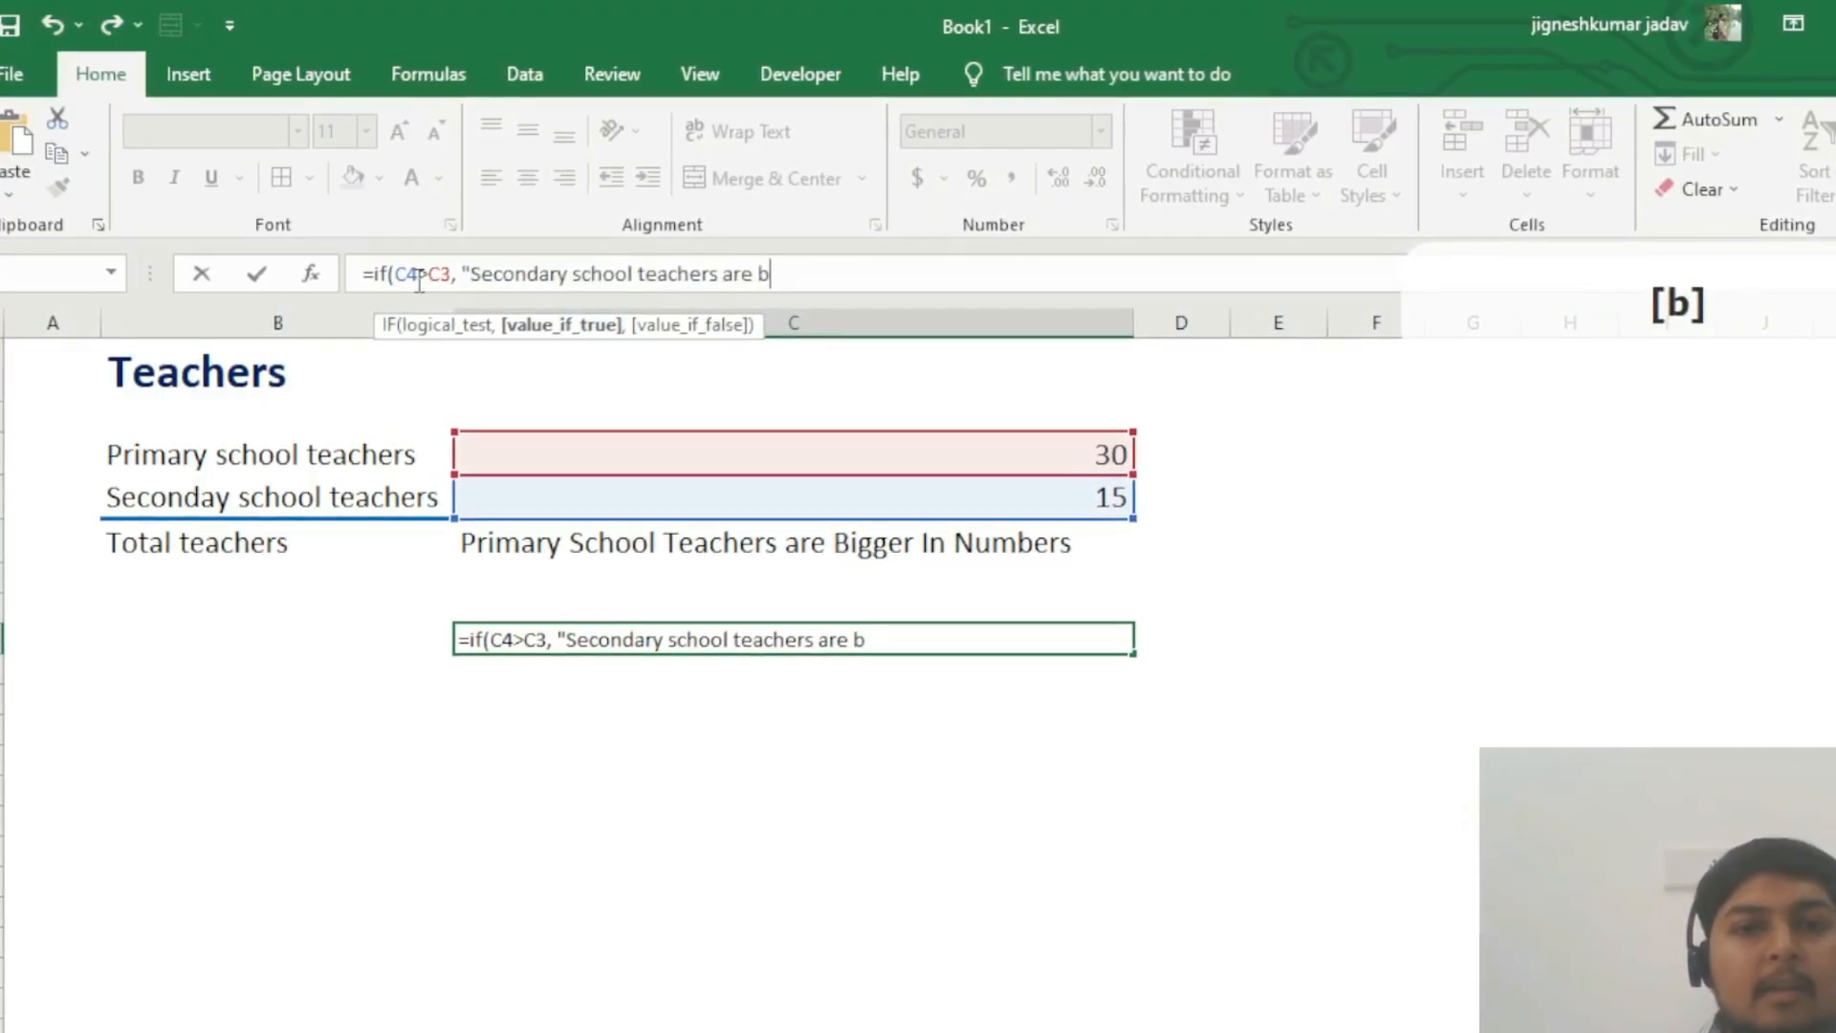
type("igger in num")
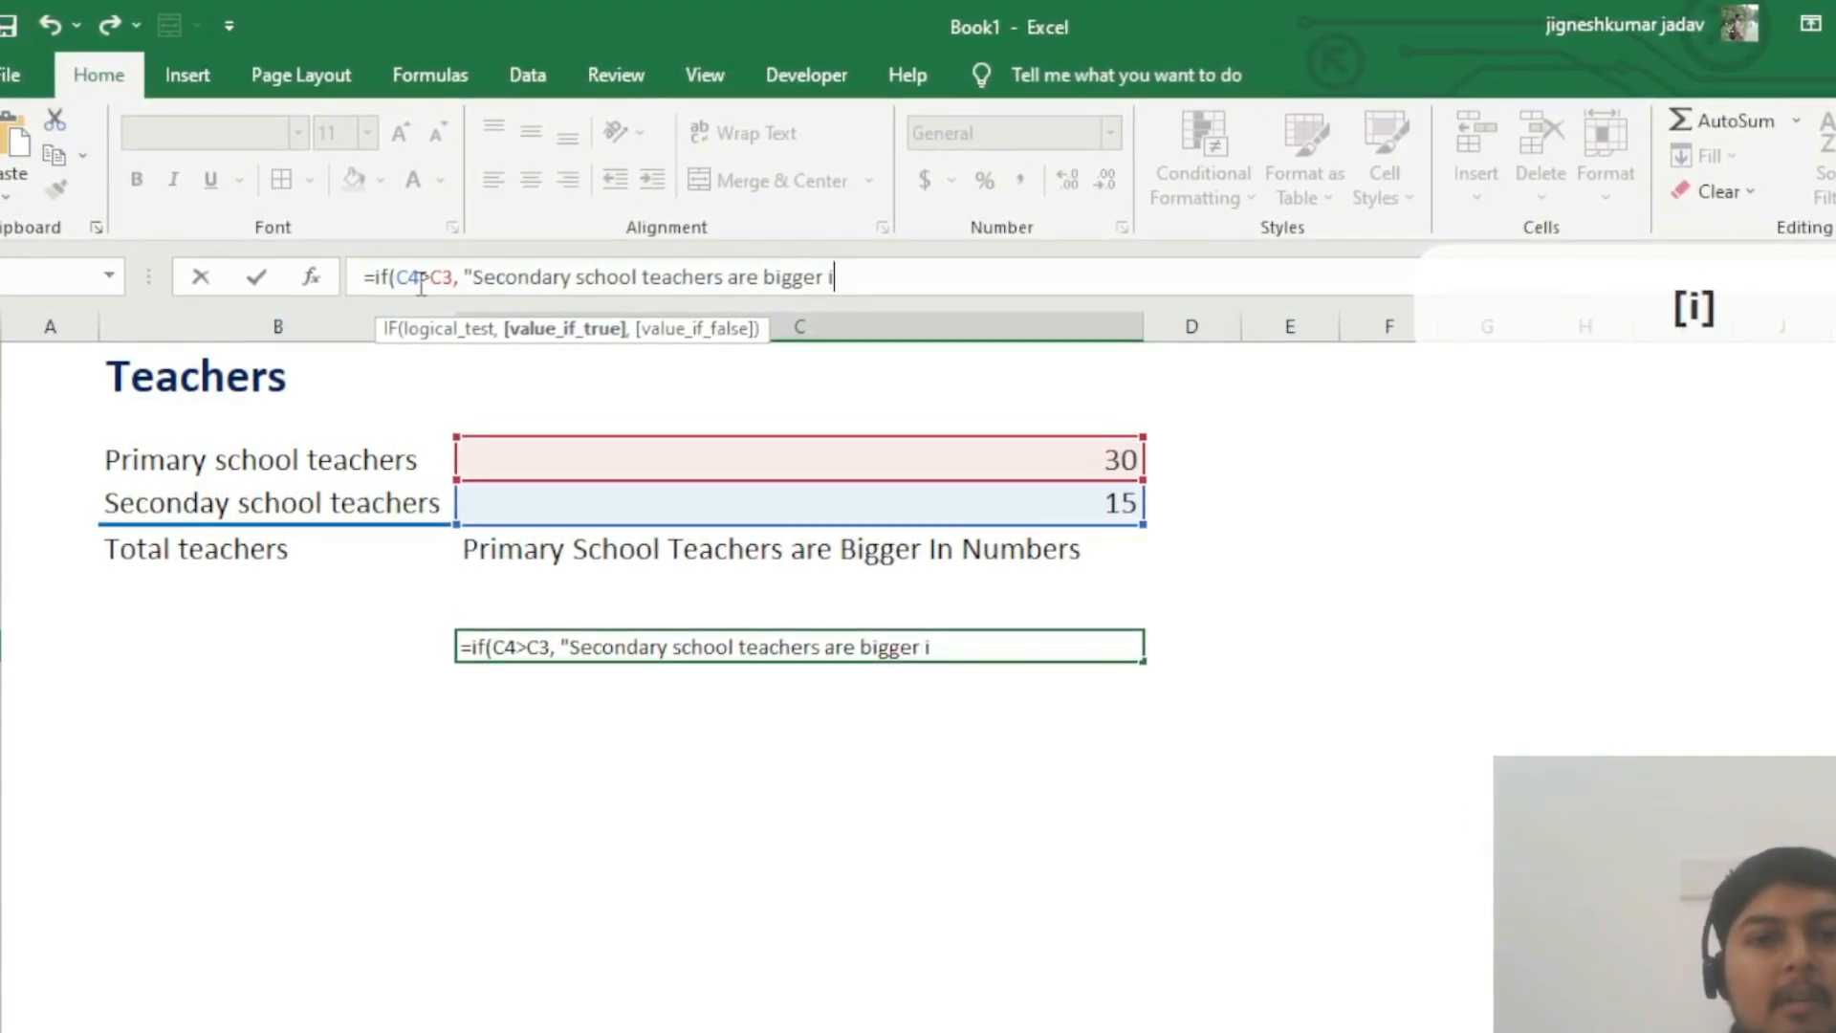
type("ber")
type("s")
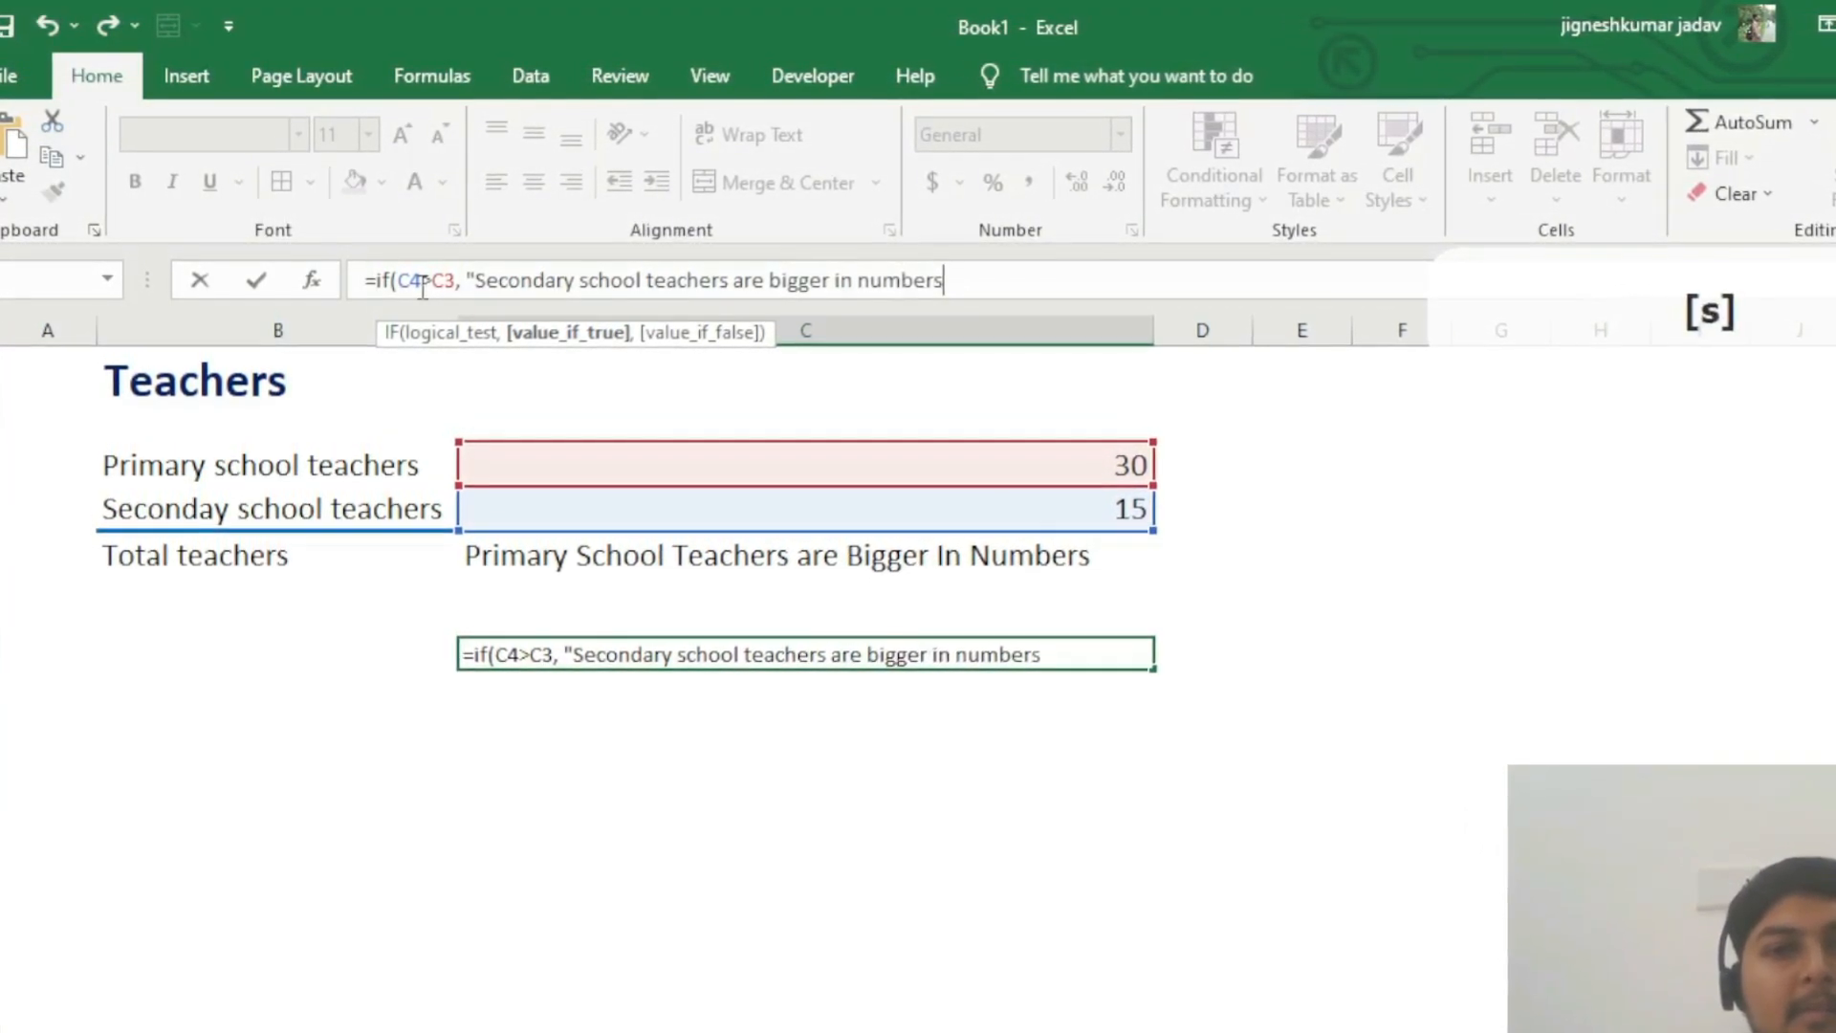
type("\"")
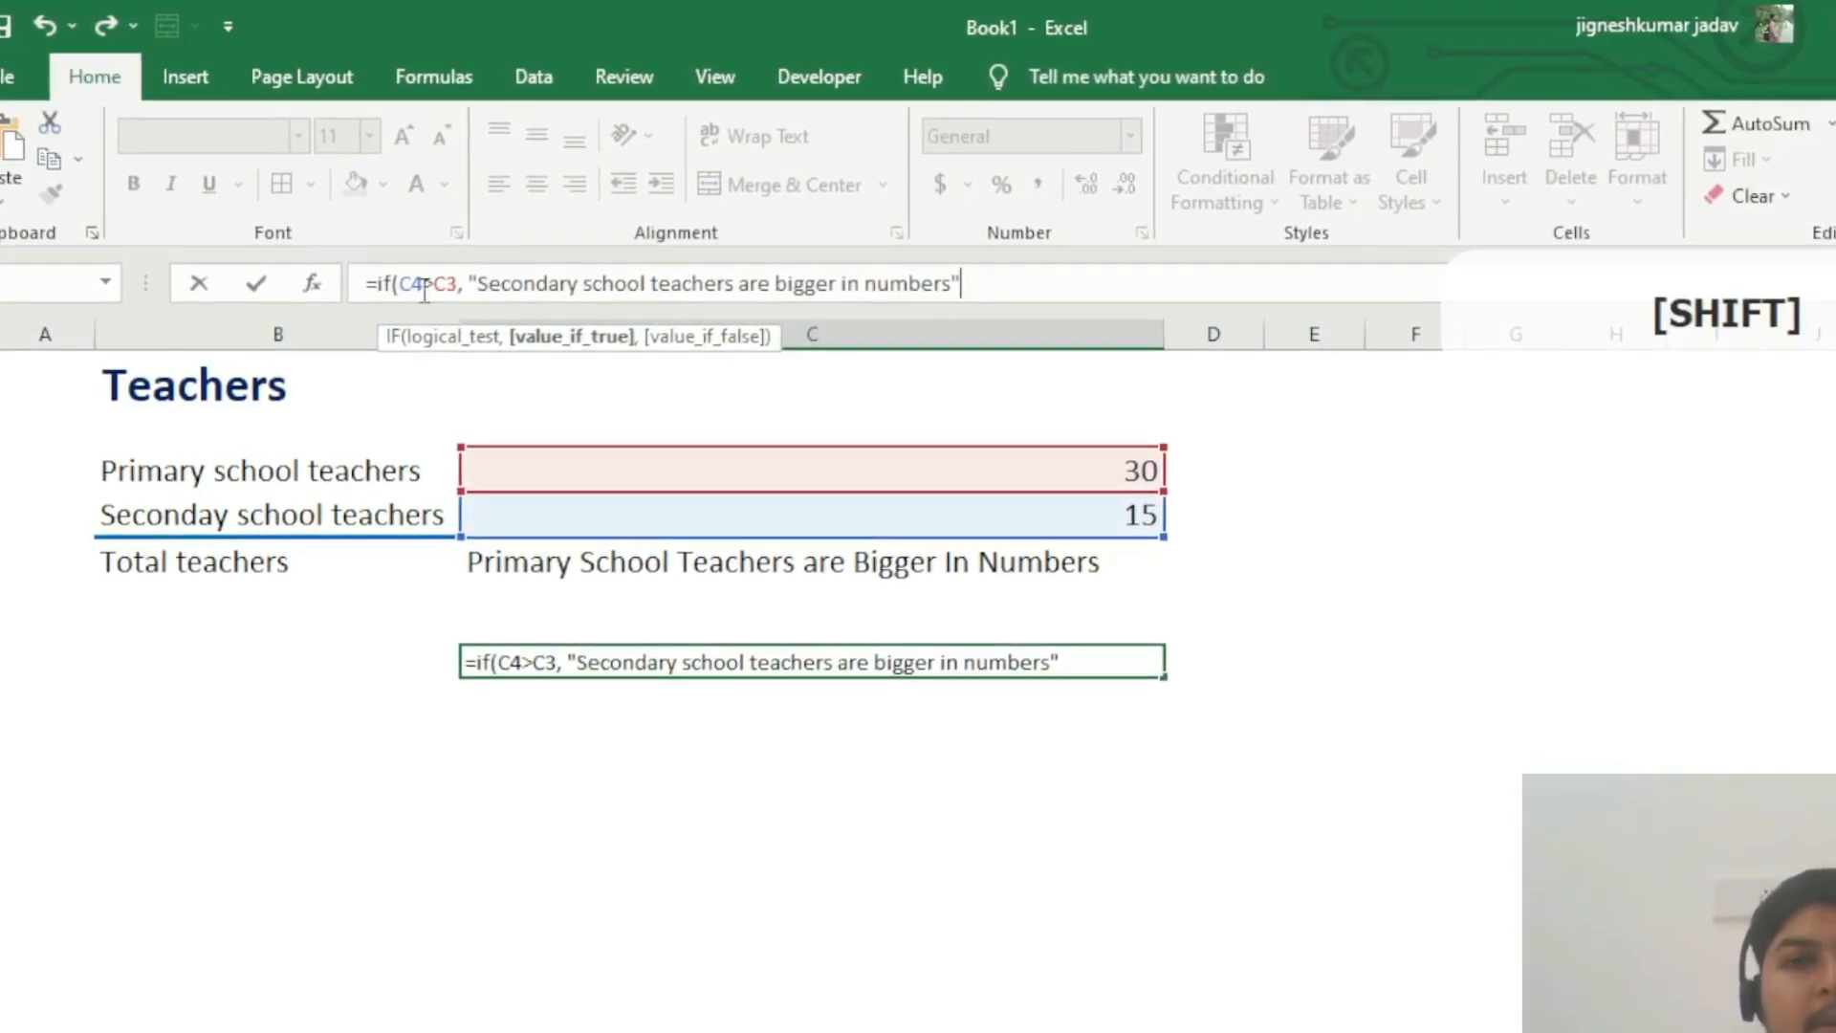
type(",")
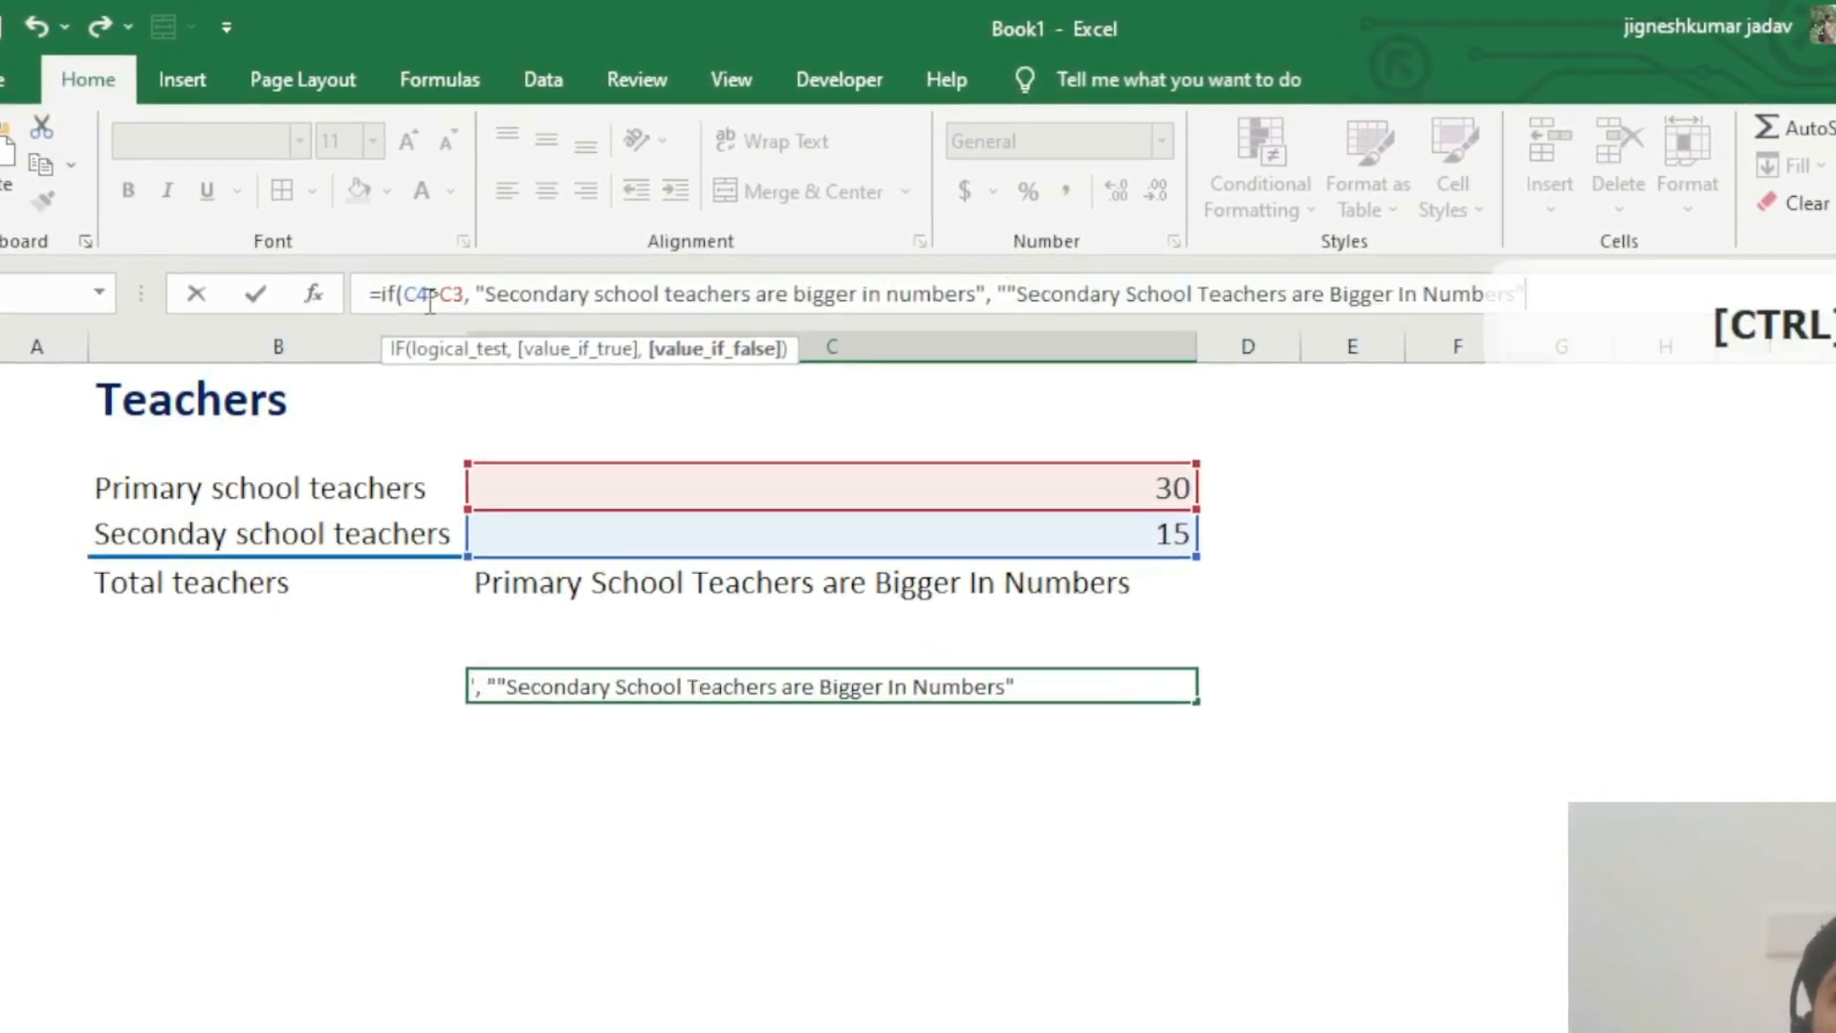
Step: Paste the copied quoted text as the value_if_false argument and edit it to "Primary School Teachers are Bigger In Numbers"
key("Left")
key("Left")
key("Left")
key("Left")
key("Left")
key("Left")
key("Left")
key("Left")
key("Left")
key("Left")
key("Left")
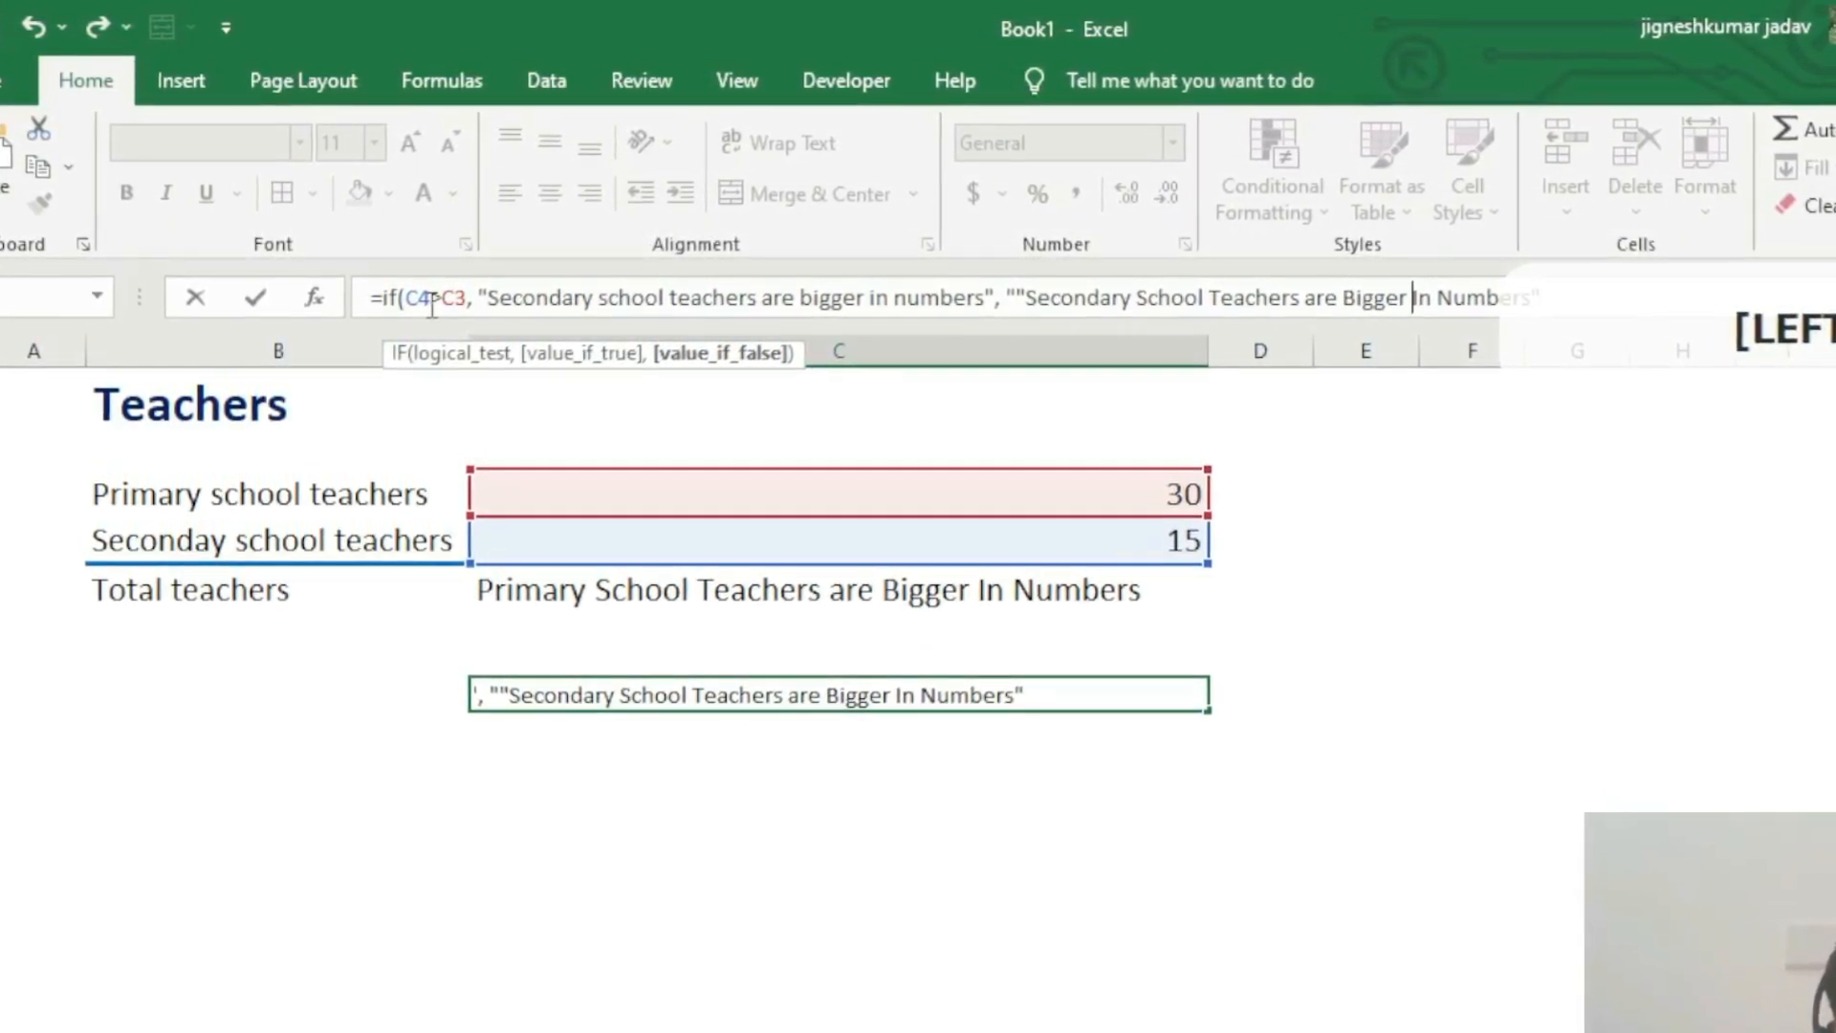
key("Left")
key("Left")
key("Left")
key("Left")
key("Left")
key("Left")
key("Left")
key("Left")
key("Left")
key("Left")
key("Left")
key("Left")
key("Left")
key("Left")
key("Left")
key("Left")
key("Left")
key("Left")
key("Left")
key("Left")
key("BackSpace")
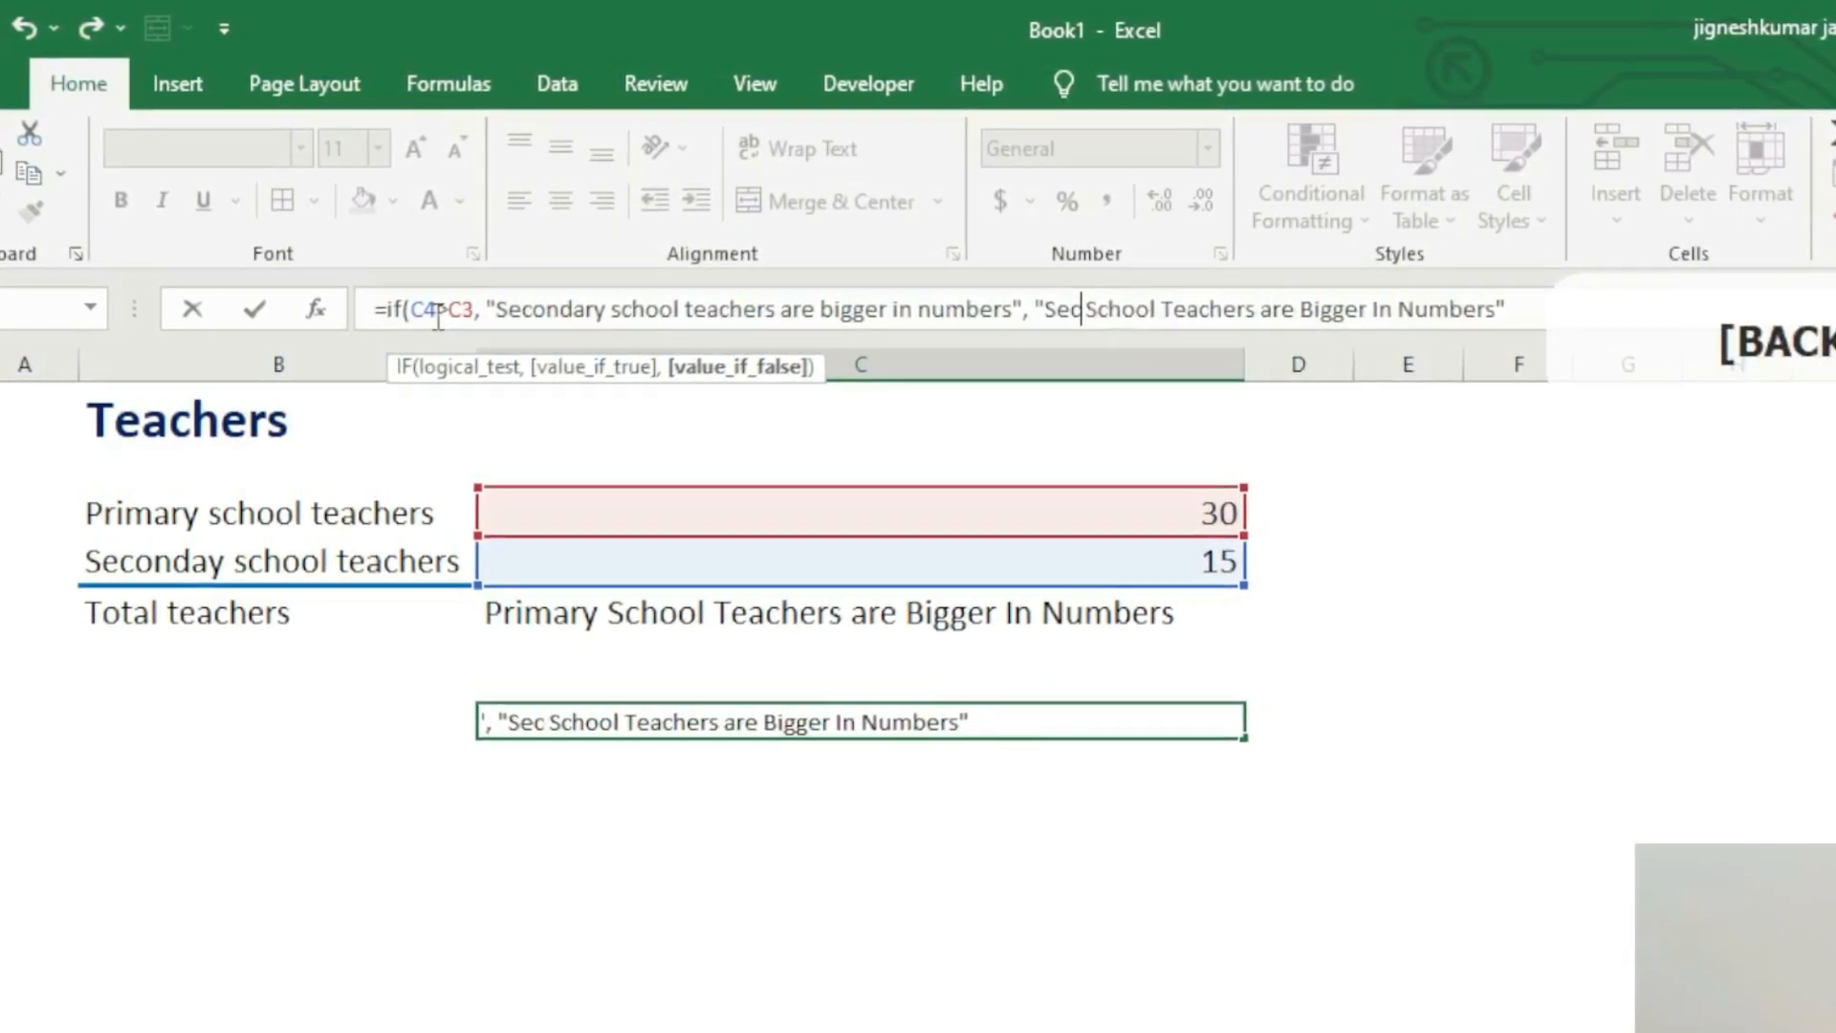
type("imary")
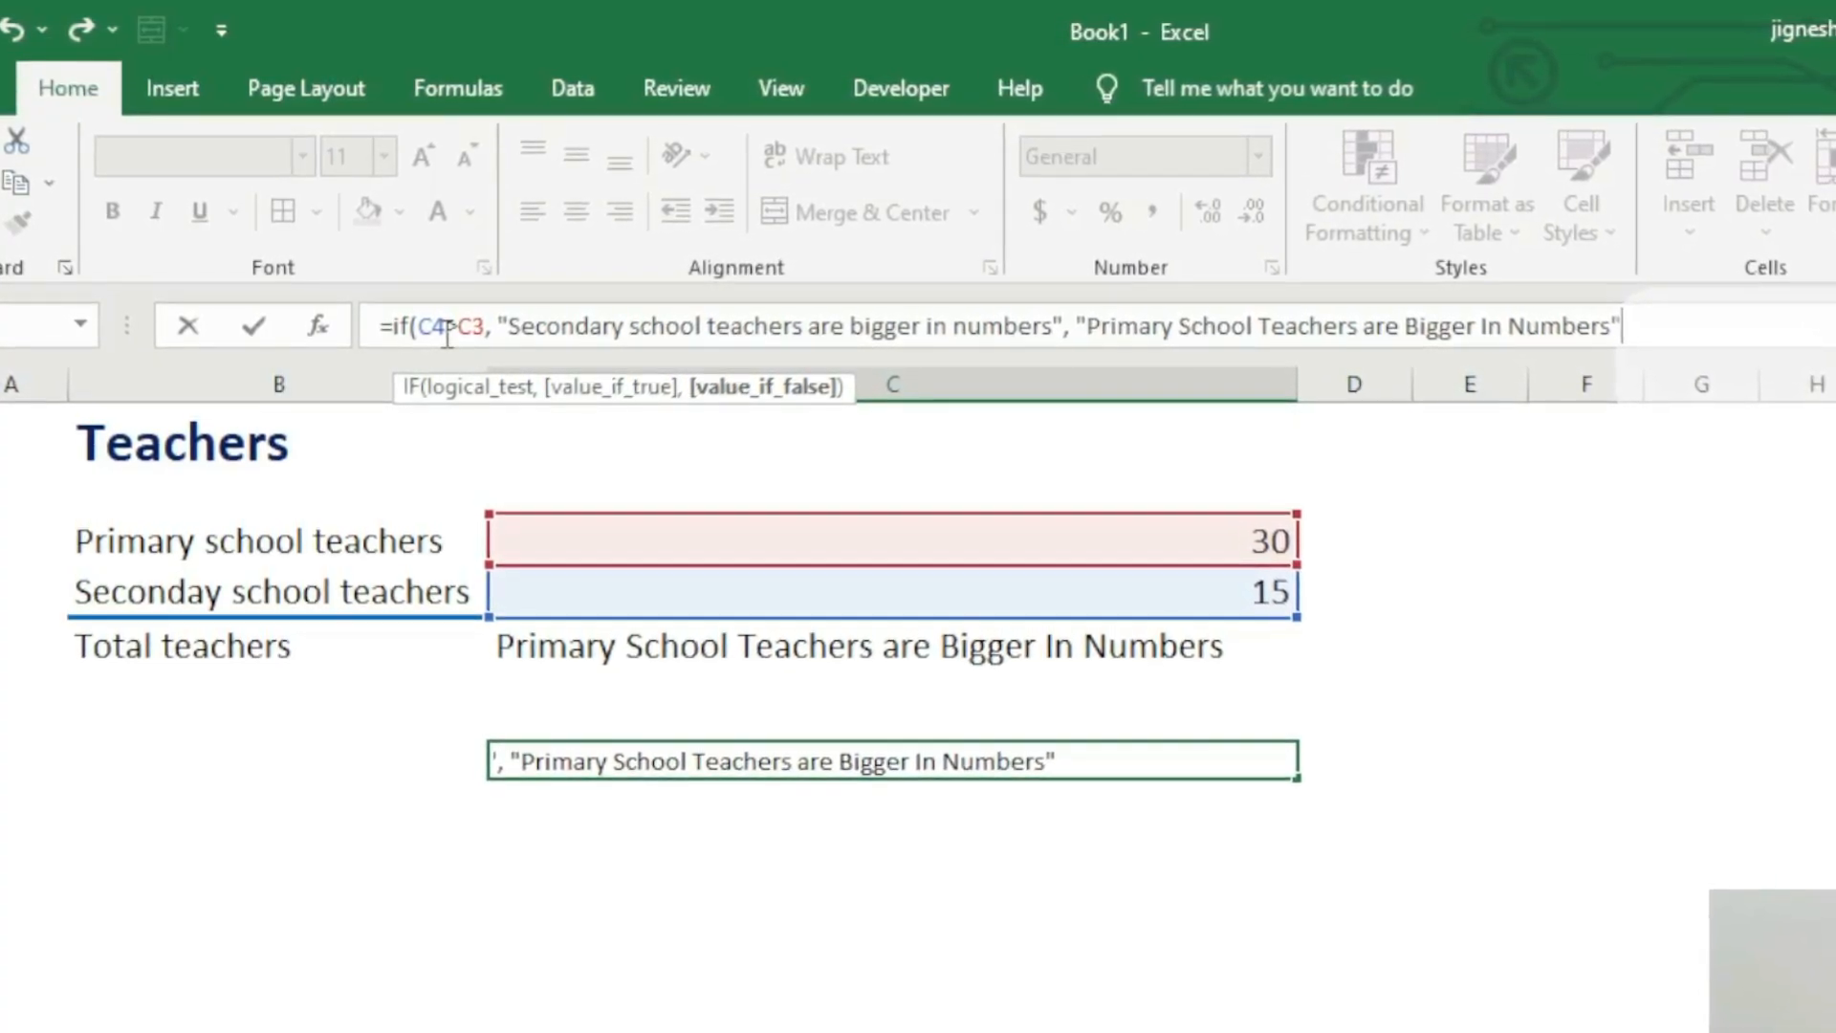
Step: Add the closing parenthesis to the IF formula and enter it in cell C8
type(")")
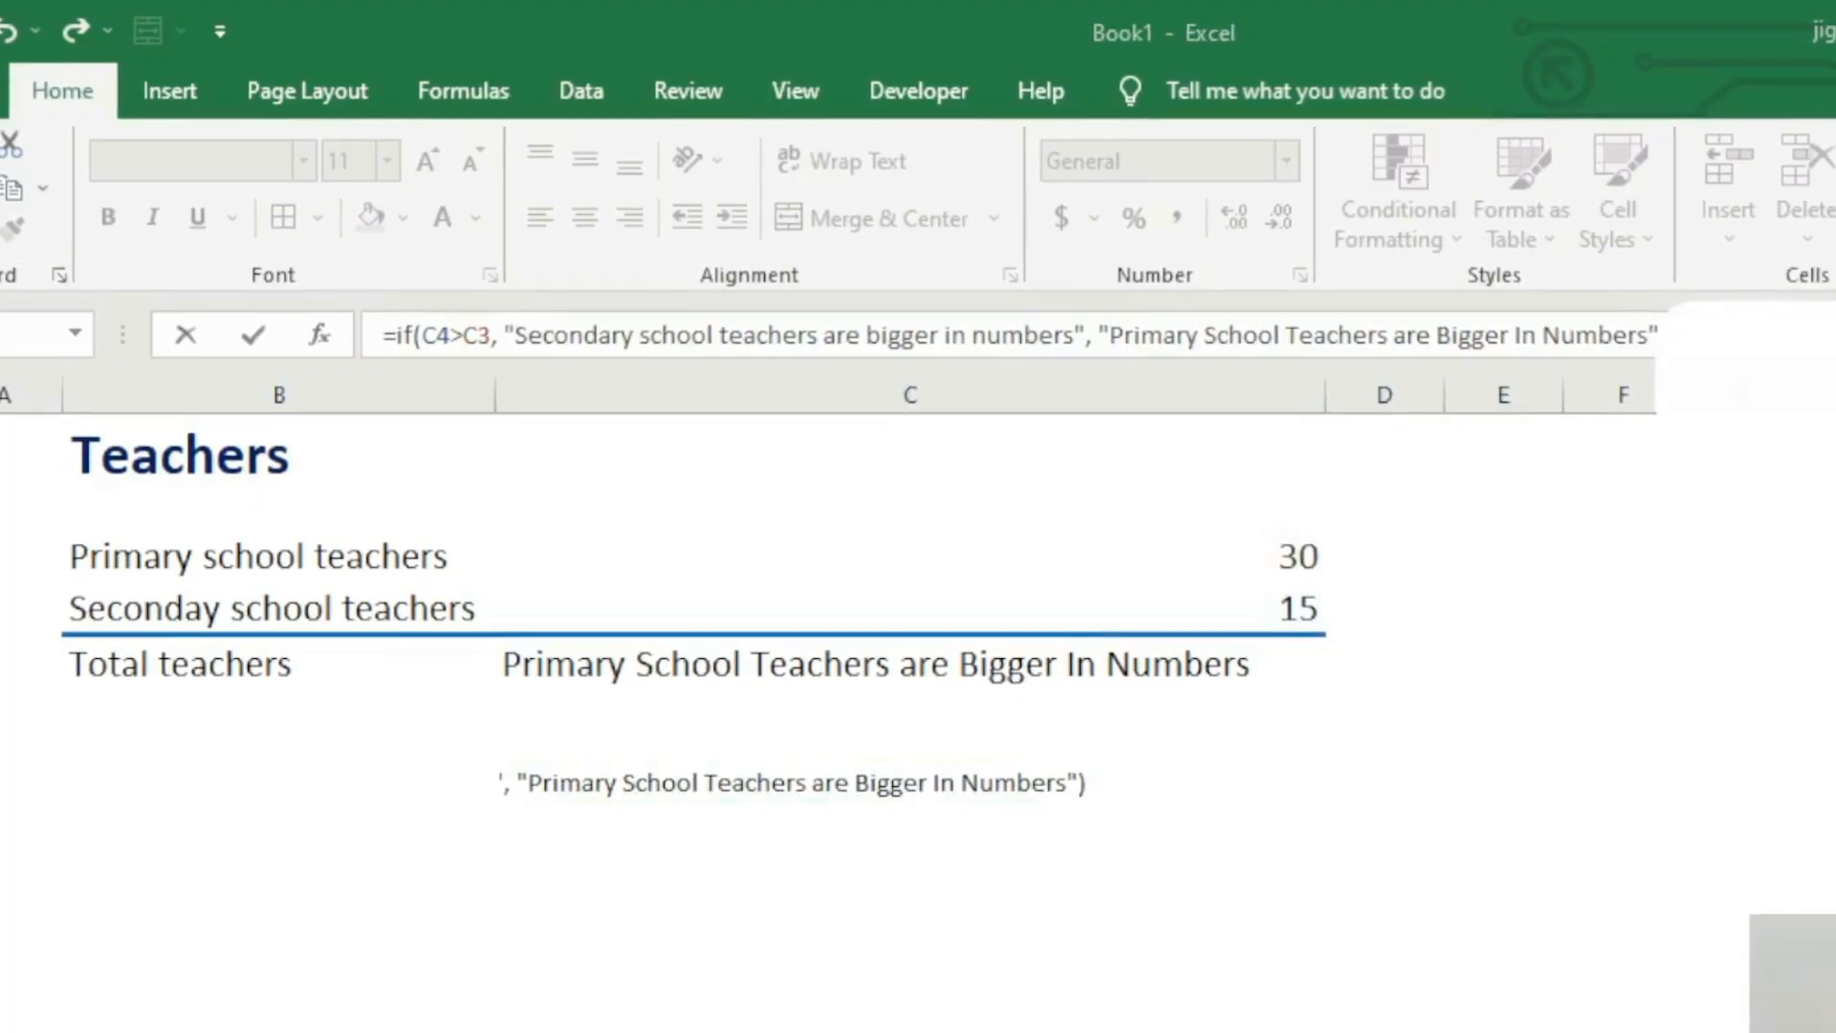
left_click(1700, 337)
key("Return")
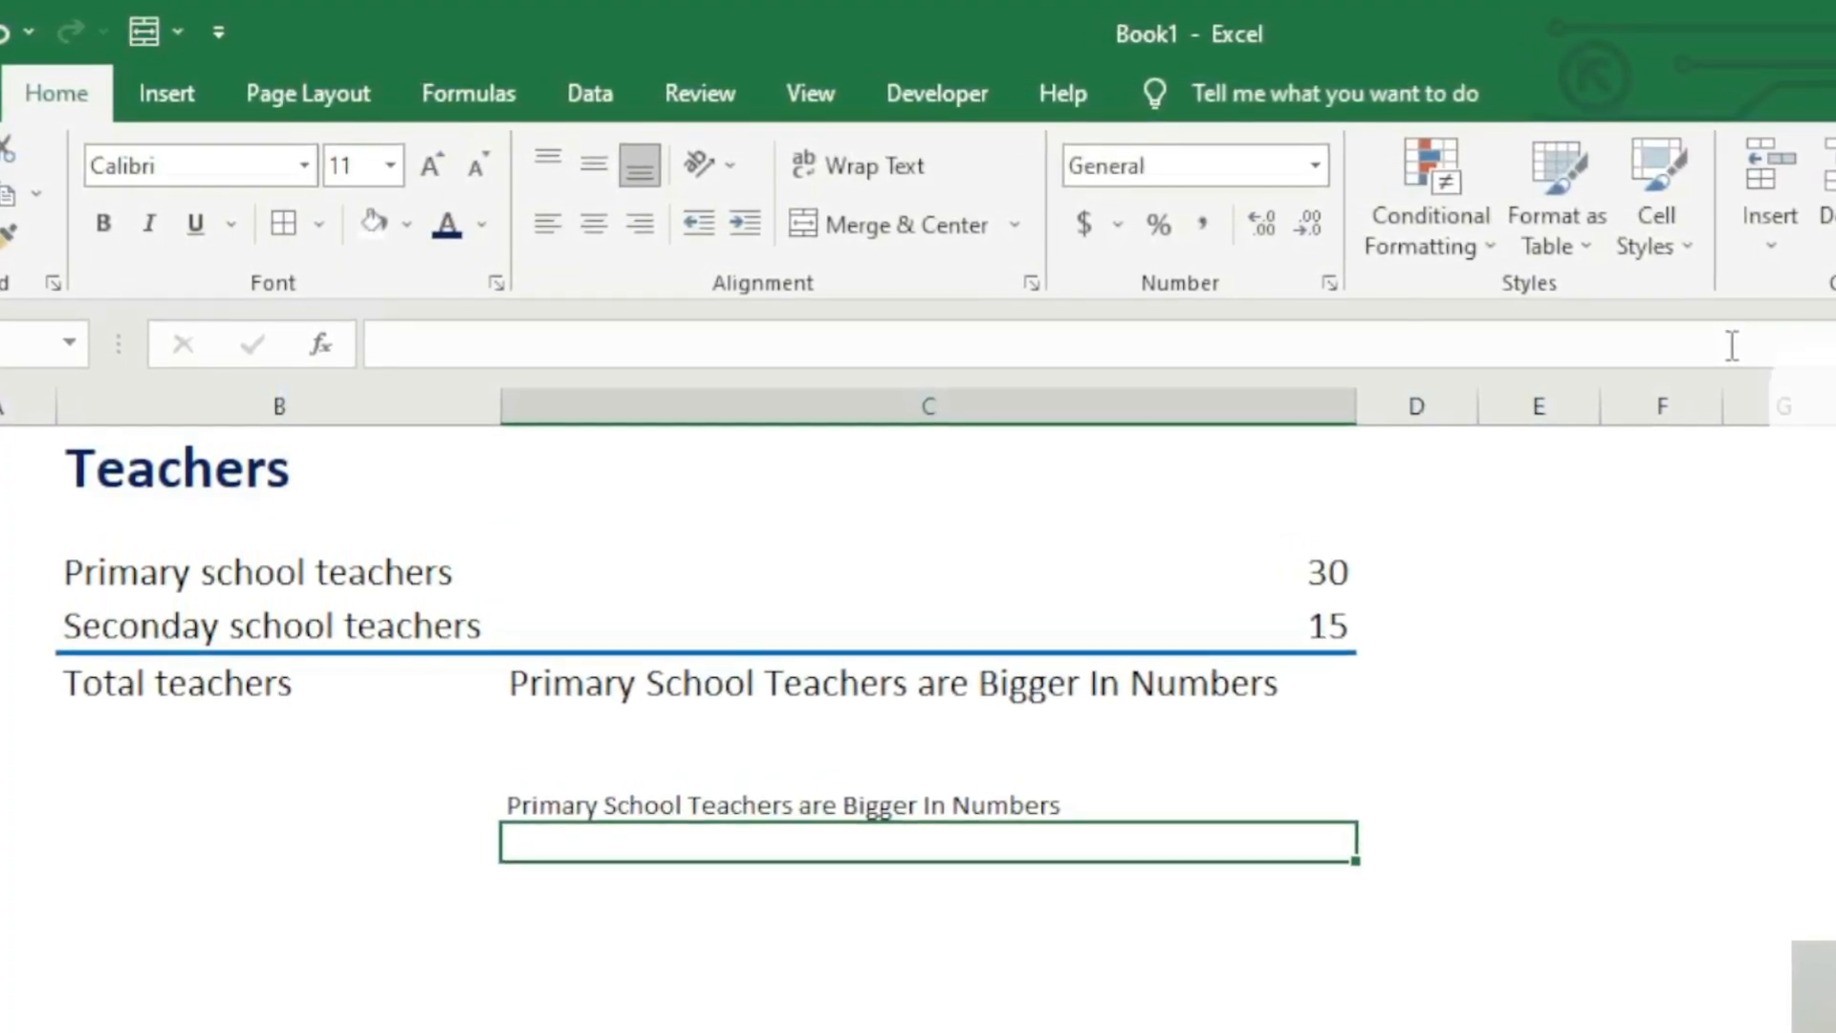
Step: Increase the font size of the IF formula's cell C8 to 20
key("Up")
left_click(431, 164)
left_click(431, 165)
left_click(432, 165)
left_click(432, 164)
left_click(433, 164)
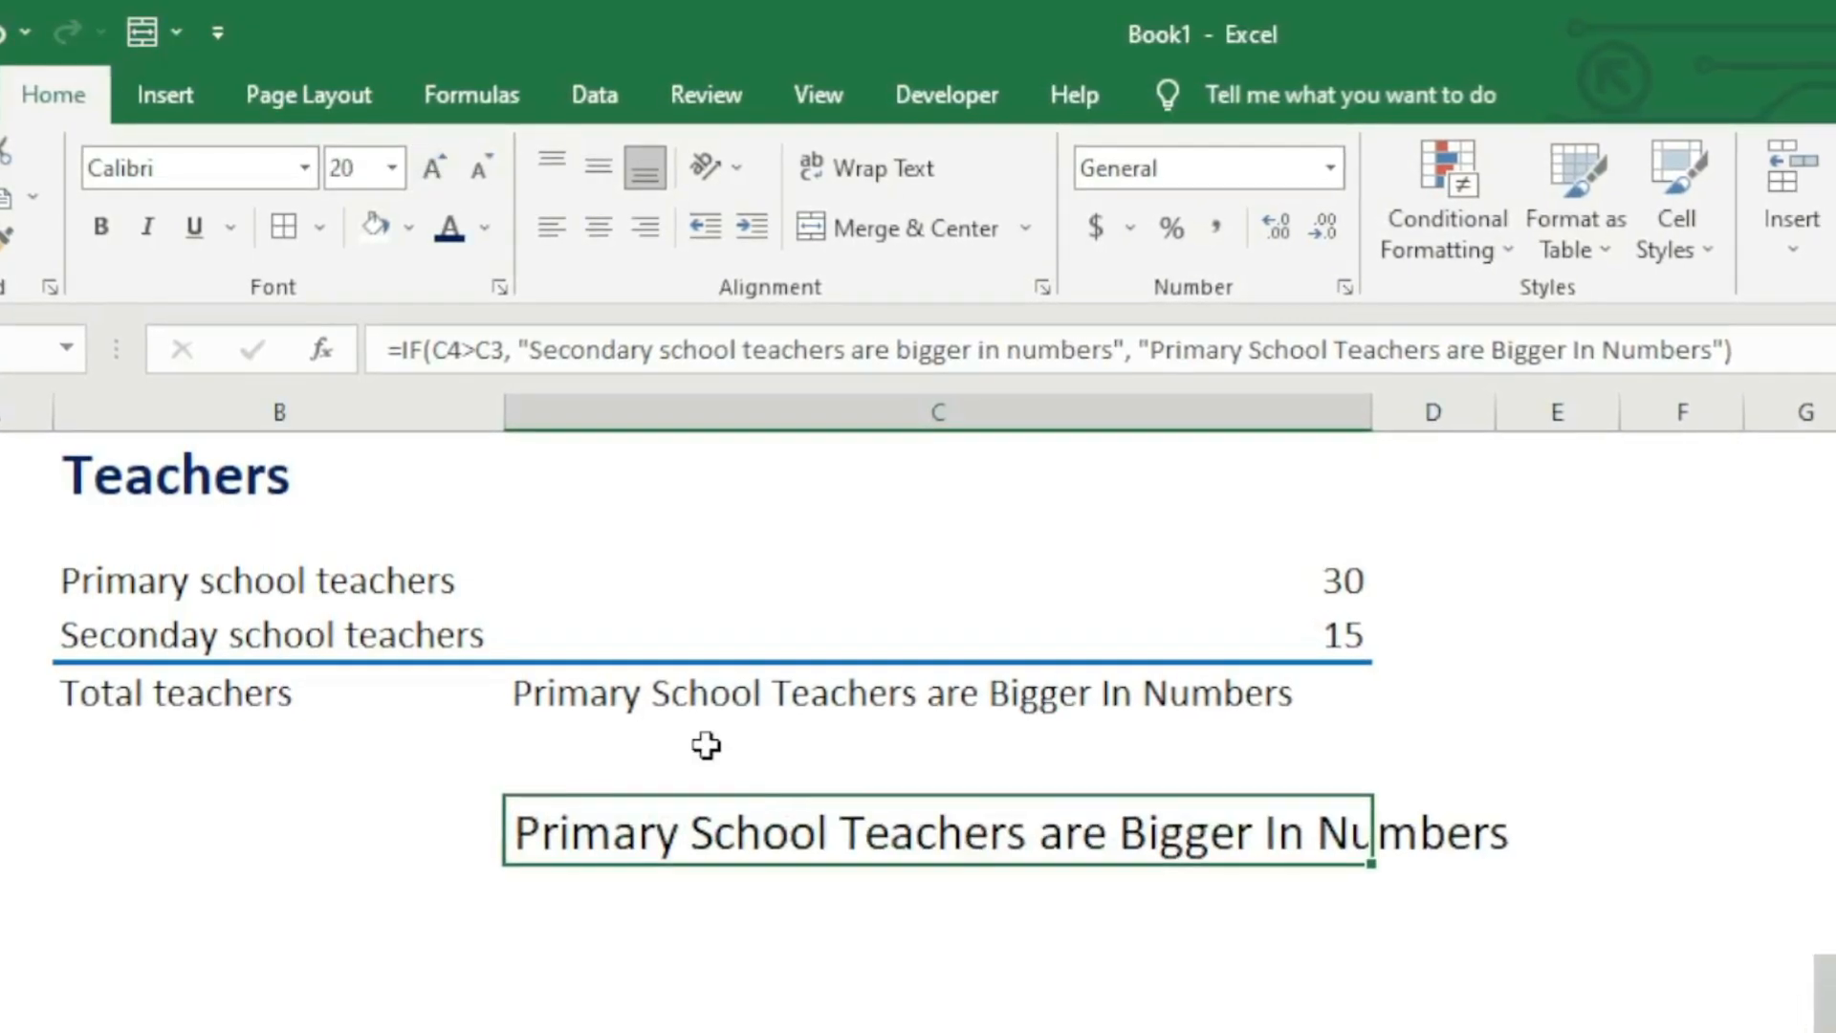